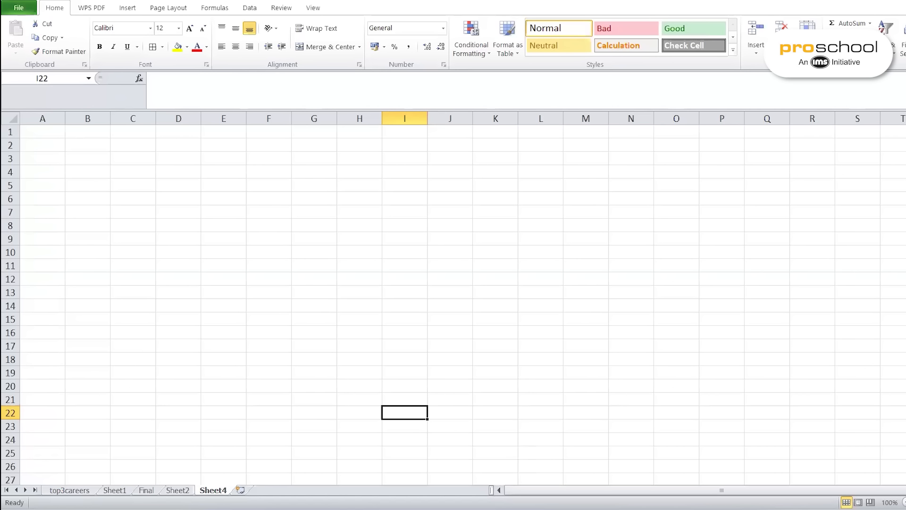
Enter the title "Bus Service" in cell A1 and the heading "Investment" in cell A3 of Sheet4
{"action": "scroll", "coordinate": [352, 411], "scroll_direction": "up", "scroll_amount": 4, "text": "ctrl"}
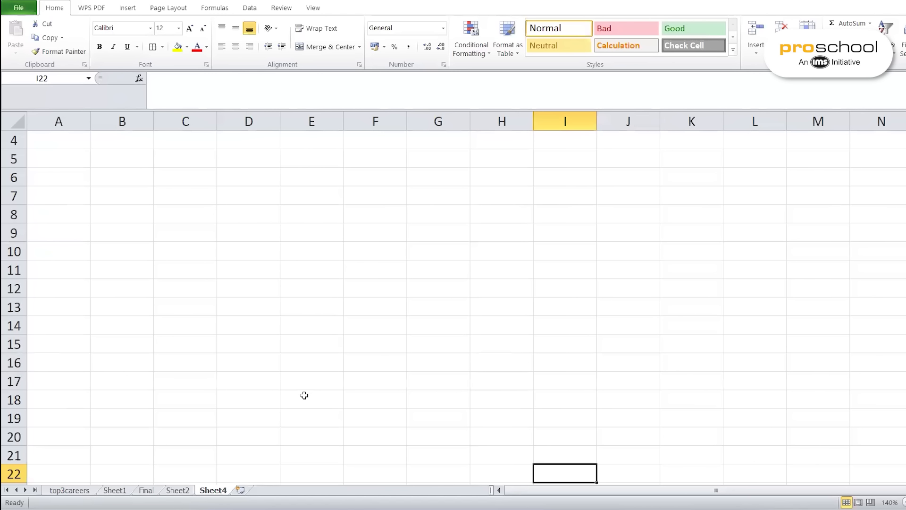
{"action": "scroll", "coordinate": [272, 389], "scroll_direction": "up", "scroll_amount": 1}
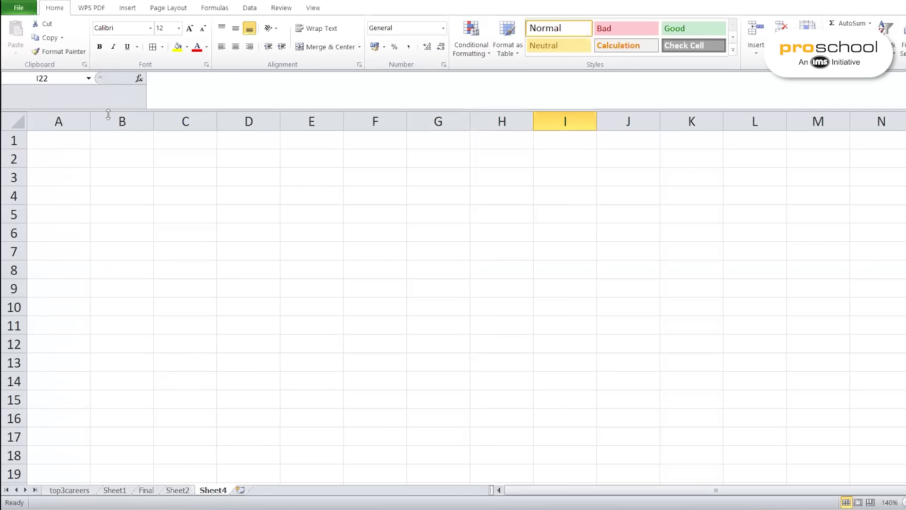
{"action": "left_click", "coordinate": [67, 137]}
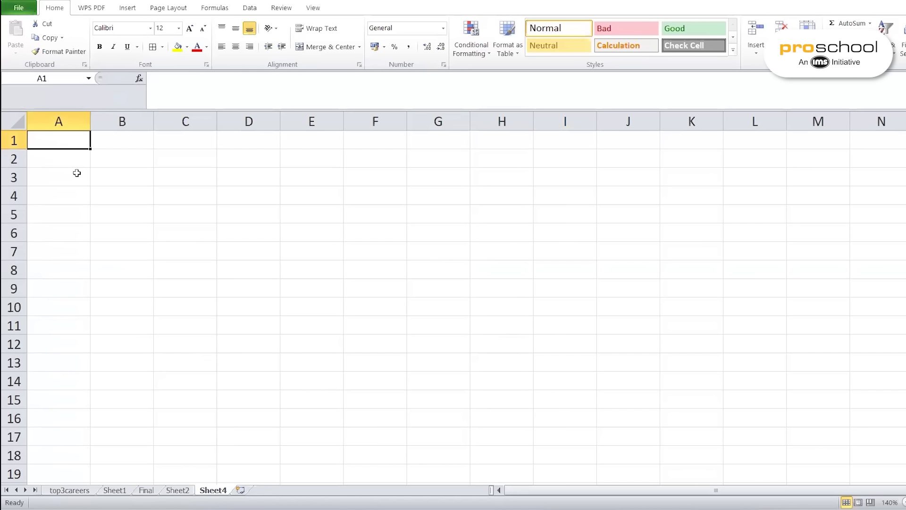
{"action": "type", "text": "Bus "}
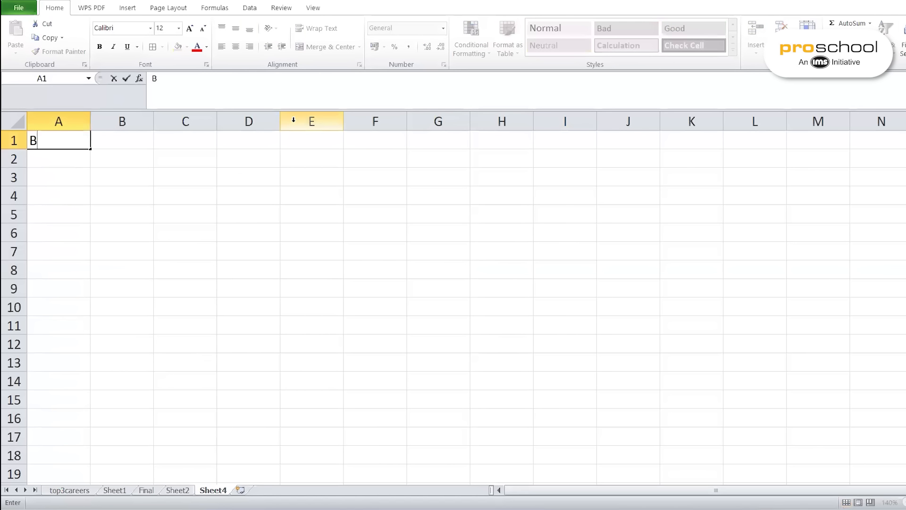
{"action": "type", "text": "Service"}
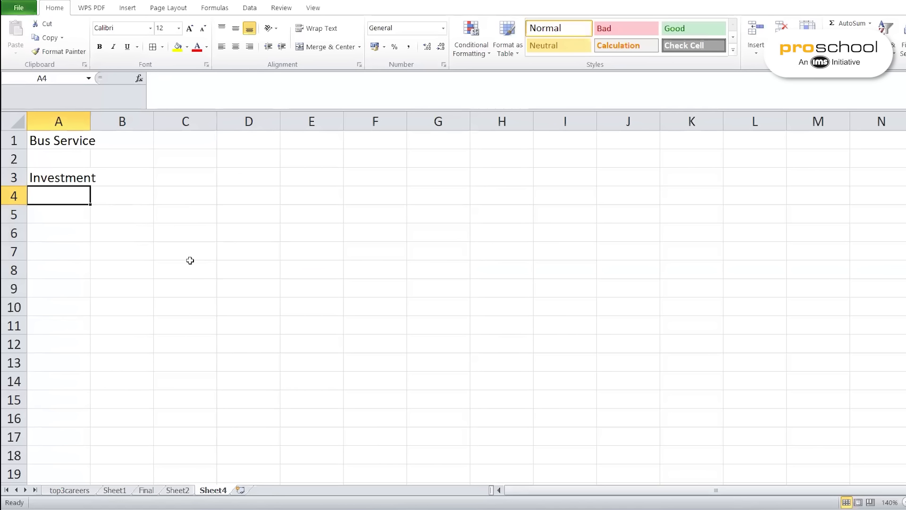
Under Investment, add a BUS row with the value 10000000 and a Life row with the value 5
{"action": "type", "text": "BUS"}
{"action": "key", "text": "Tab"}
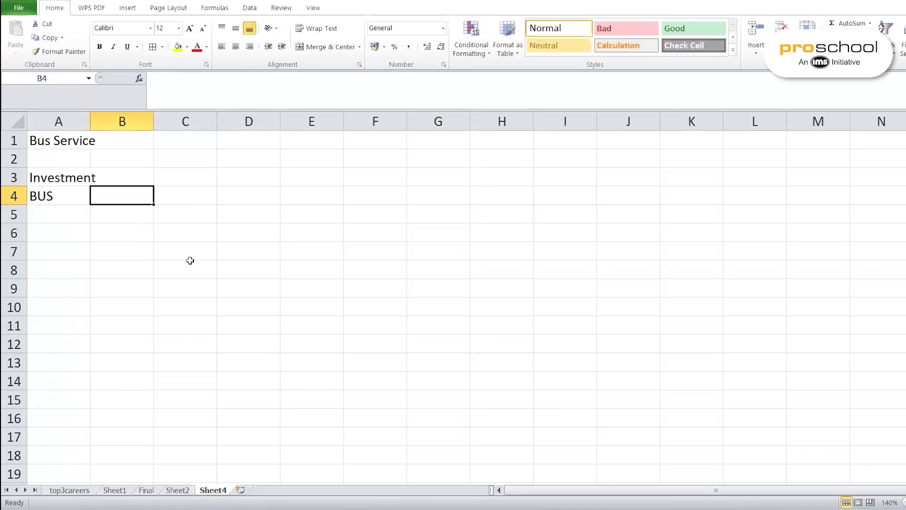
{"action": "type", "text": "10"}
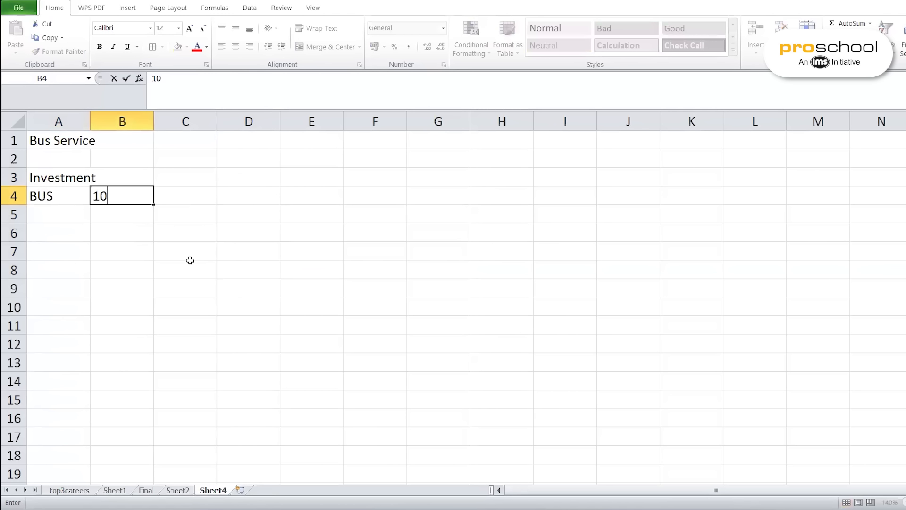
{"action": "type", "text": "000000"}
{"action": "key", "text": "Return"}
{"action": "type", "text": "Life"}
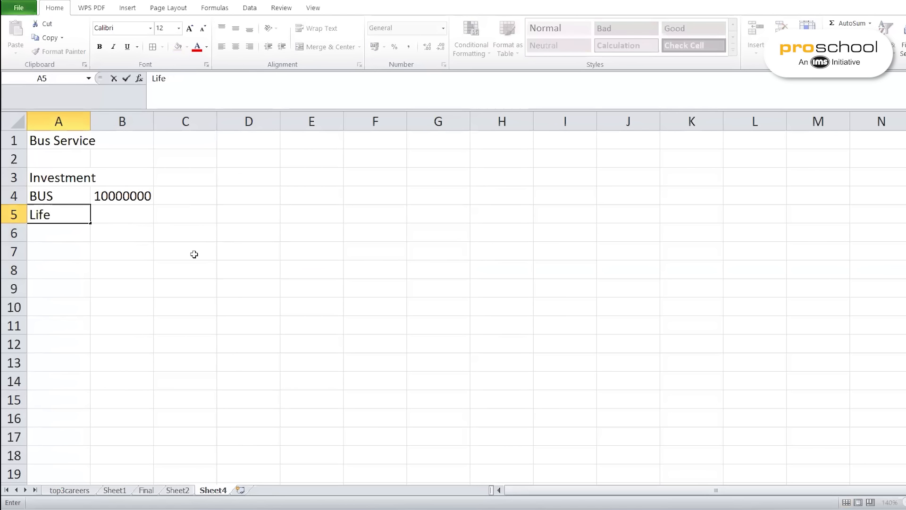
{"action": "key", "text": "Tab"}
{"action": "type", "text": "5"}
{"action": "key", "text": "Return"}
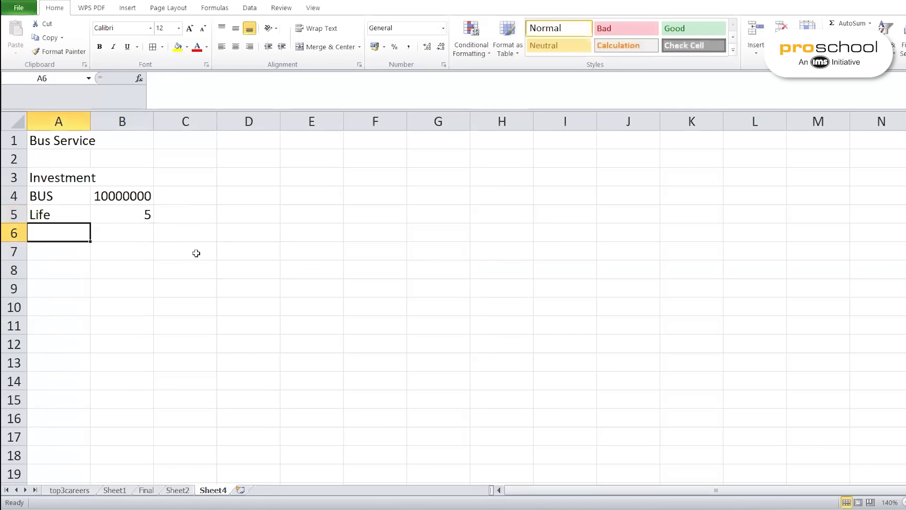
Below Life, add a Resale row with the value 2000000 and an SLM row with the value 20%
{"action": "type", "text": "Resale"}
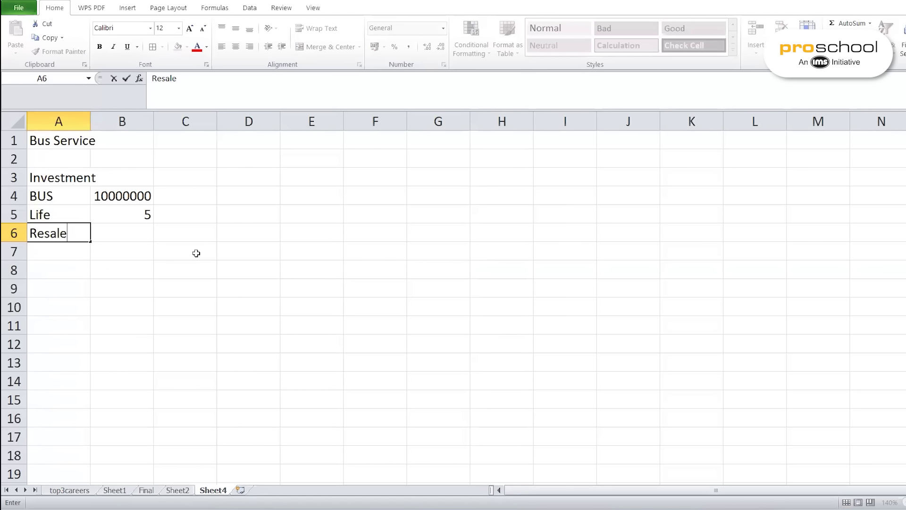
{"action": "key", "text": "Tab"}
{"action": "type", "text": "20"}
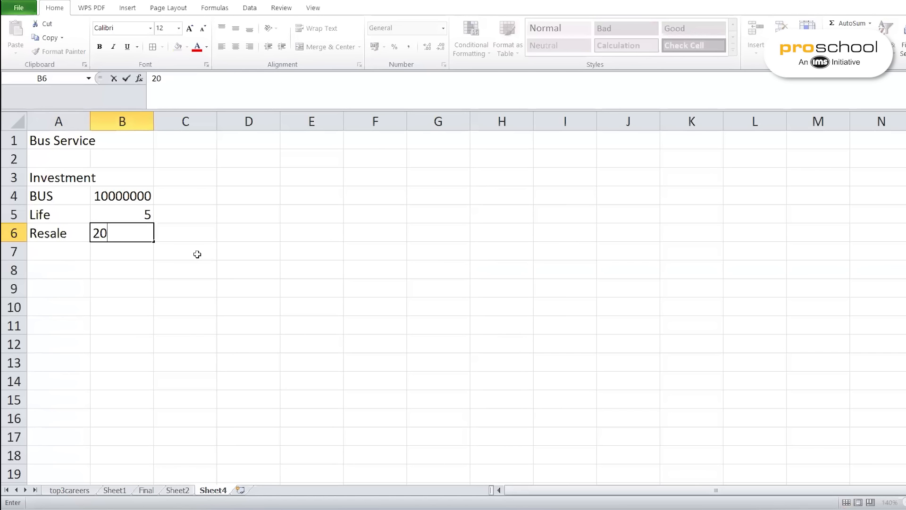
{"action": "type", "text": "00000"}
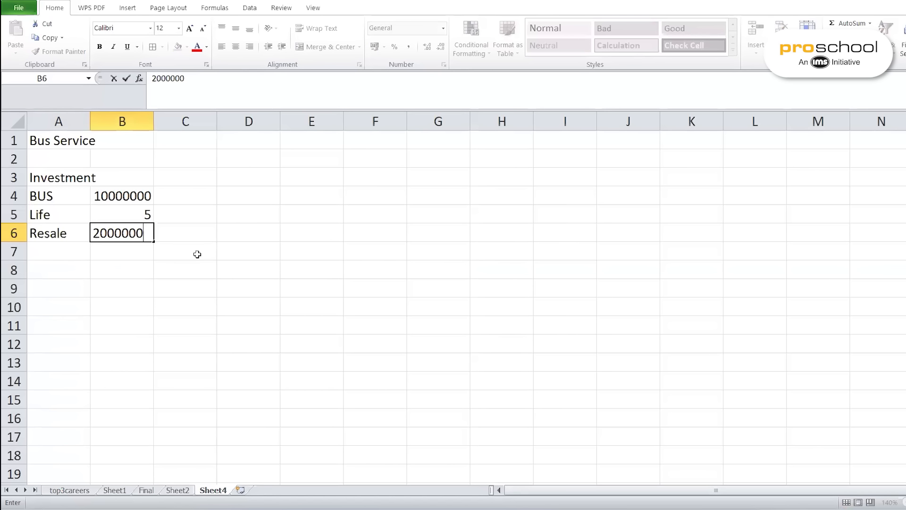
{"action": "key", "text": "Return"}
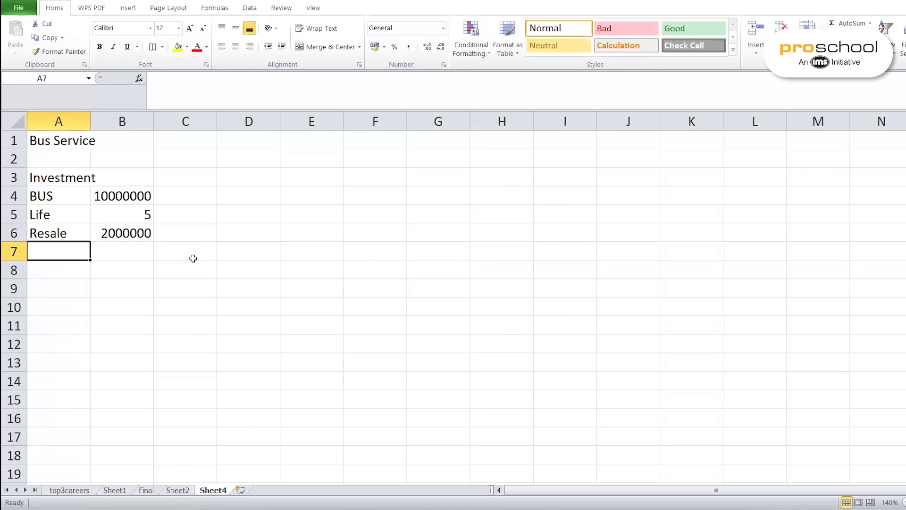
{"action": "type", "text": "SLM"}
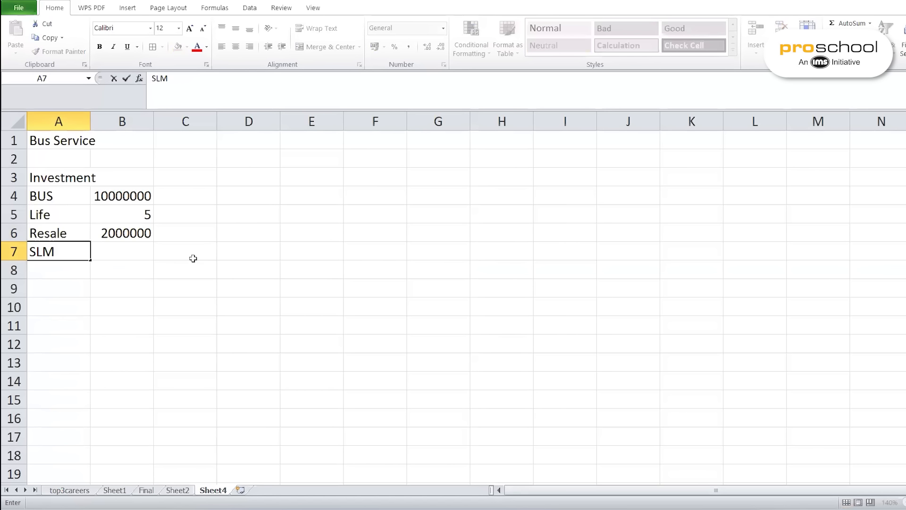
{"action": "key", "text": "Tab"}
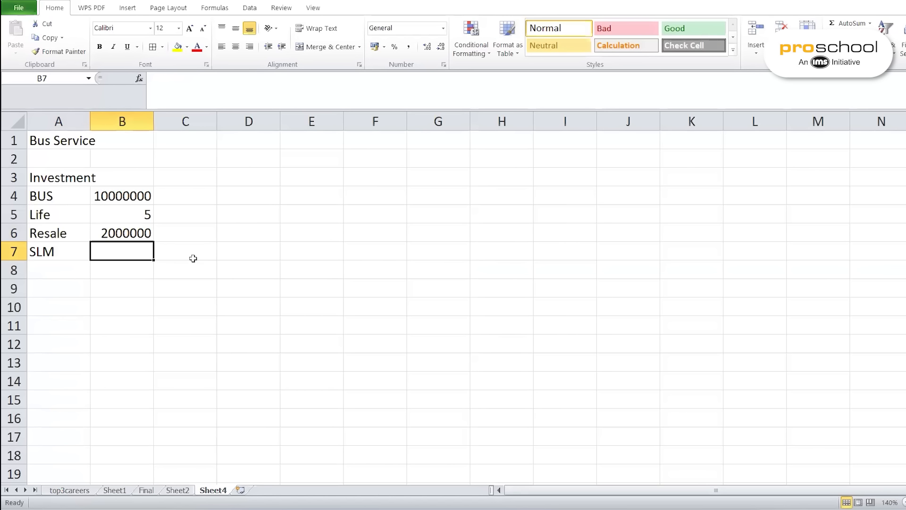
{"action": "type", "text": "20%"}
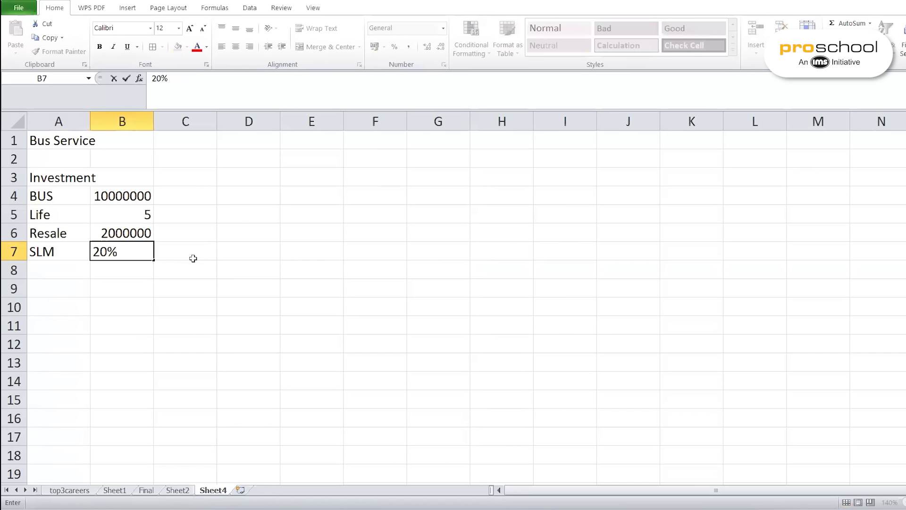
{"action": "key", "text": "Return"}
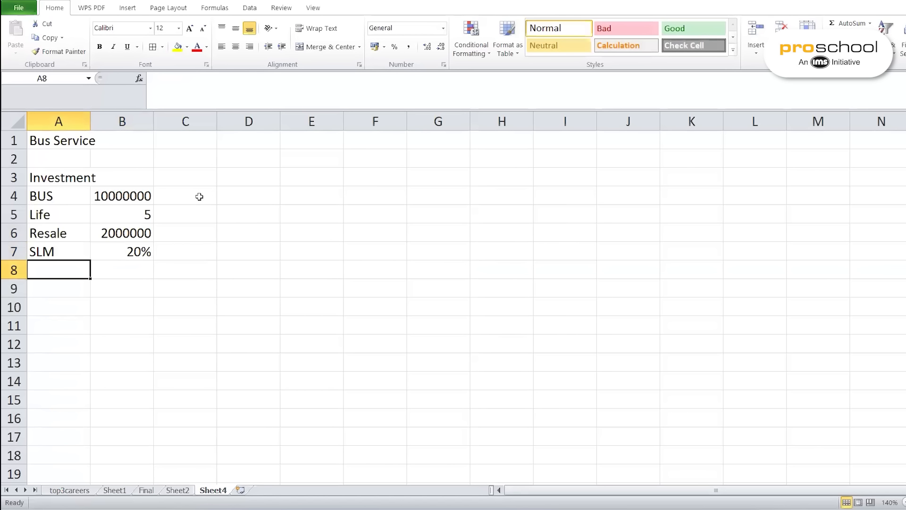
Enter the heading "Finance" in cell C3, beside the Investment section
{"action": "left_click", "coordinate": [192, 177]}
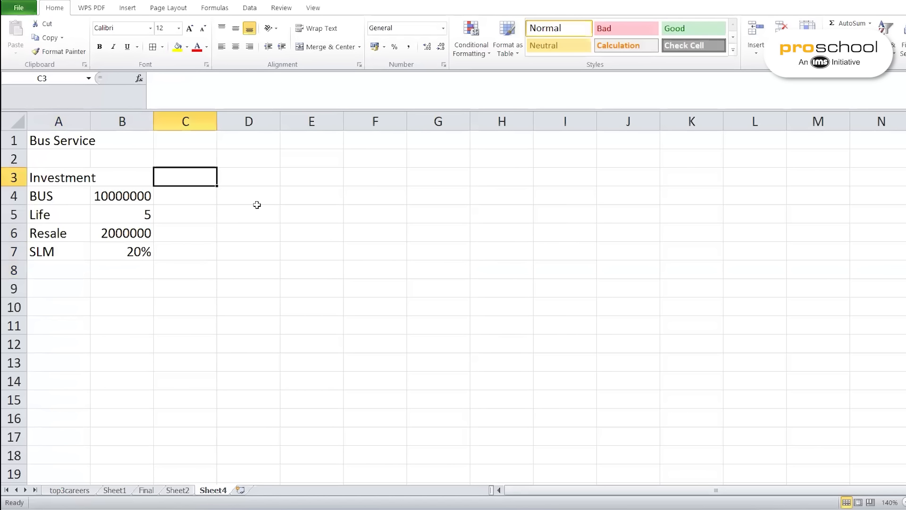
{"action": "type", "text": "Finace"}
{"action": "left_click", "coordinate": [187, 177]}
{"action": "type", "text": "n"}
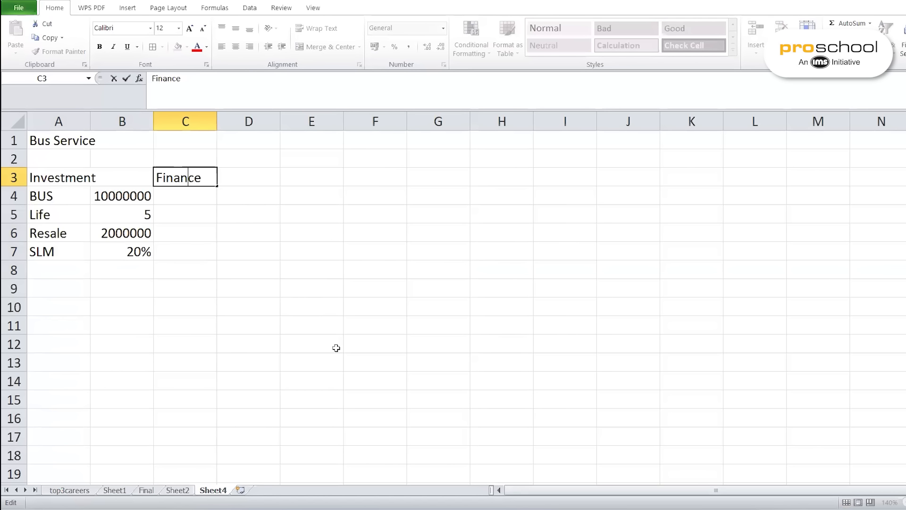
Label cell C4 "Debt" under Finance and enter 40% beside it in D4
{"action": "left_click", "coordinate": [192, 196]}
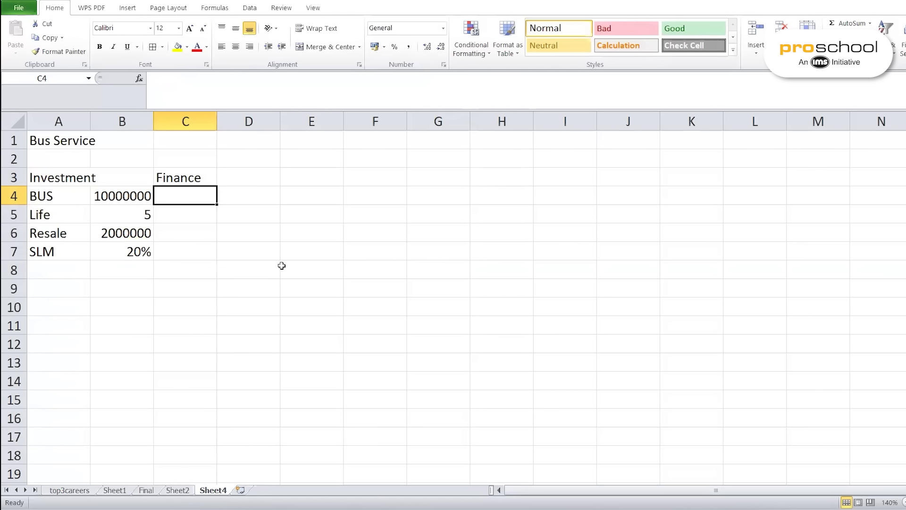
{"action": "type", "text": "DE"}
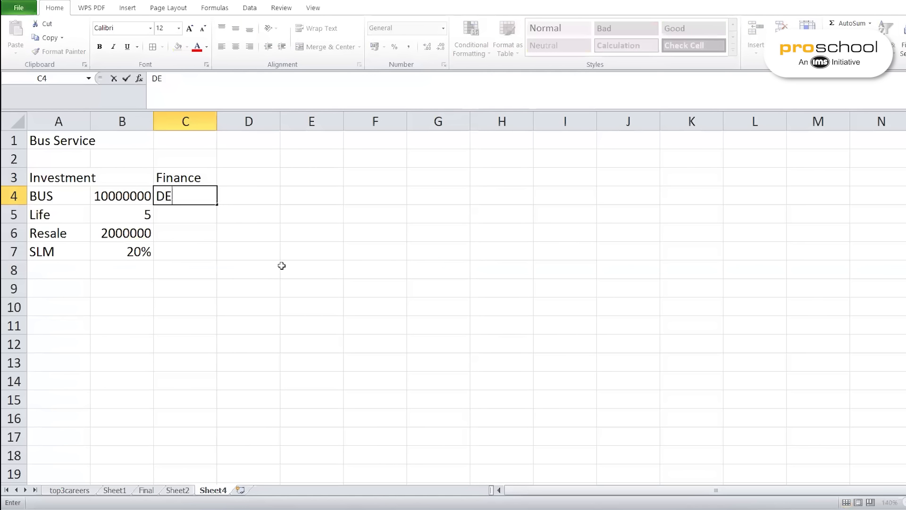
{"action": "key", "text": "BackSpace"}
{"action": "type", "text": "bt"}
{"action": "key", "text": "BackSpace"}
{"action": "key", "text": "BackSpace"}
{"action": "type", "text": "ebt"}
{"action": "left_click", "coordinate": [272, 196]}
{"action": "type", "text": "40"}
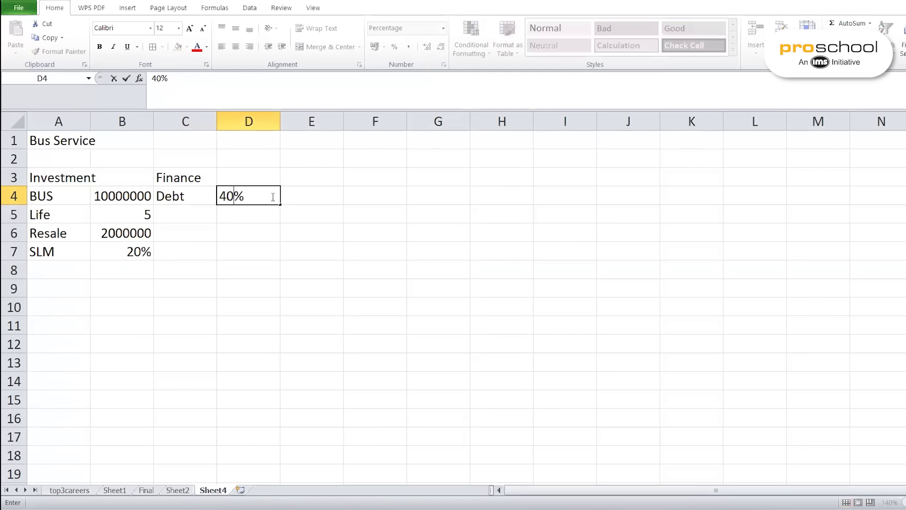
{"action": "key", "text": "Return"}
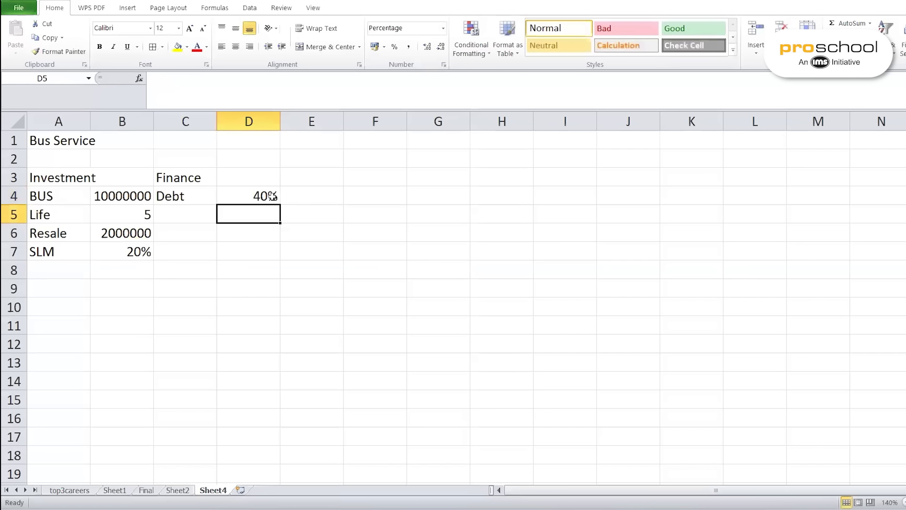
Label cell C5 "Int" and enter an interest rate of 16% in D5
{"action": "left_click", "coordinate": [189, 214]}
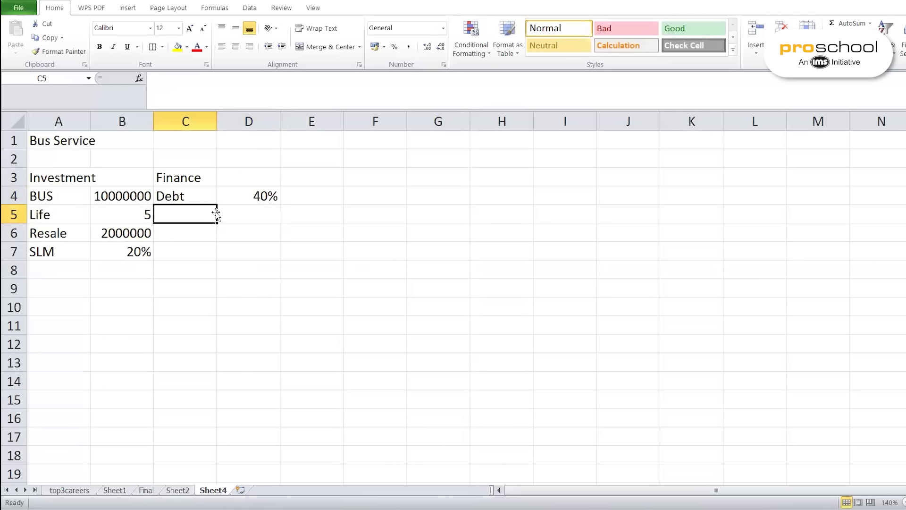
{"action": "type", "text": "Int"}
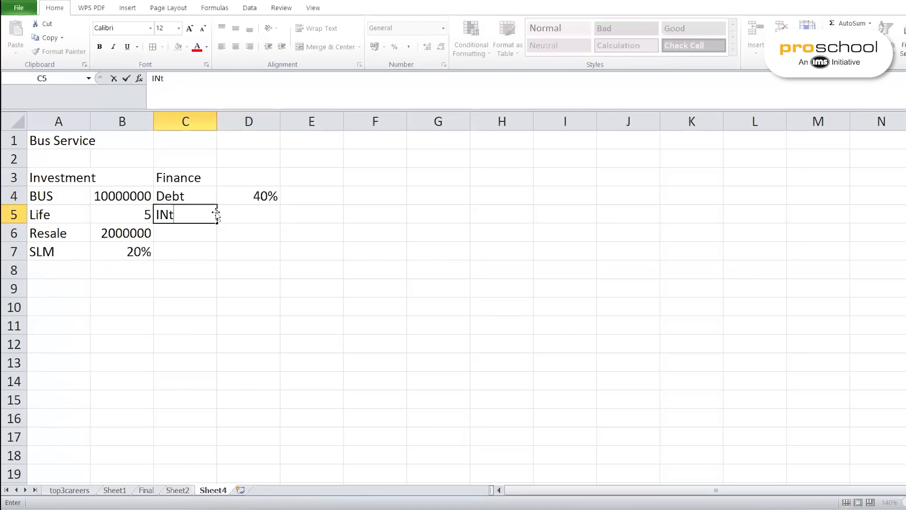
{"action": "key", "text": "Tab"}
{"action": "type", "text": "16"}
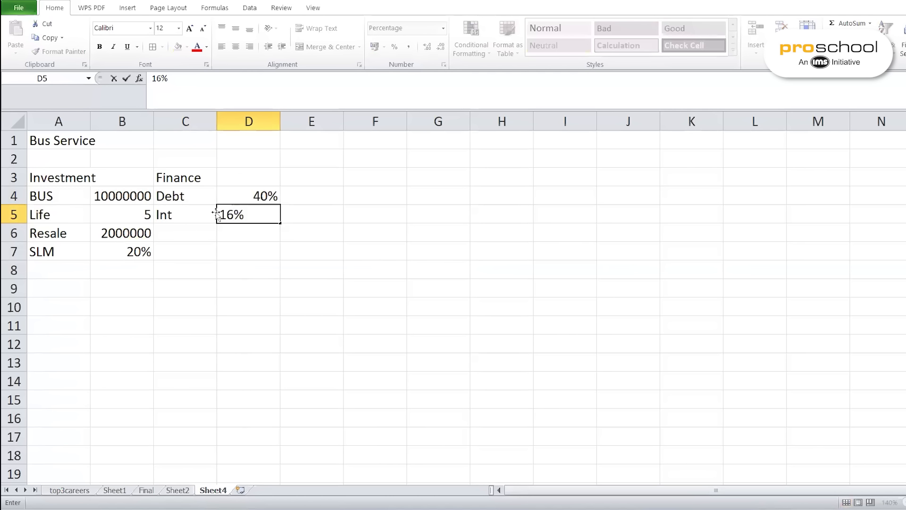
{"action": "key", "text": "Return"}
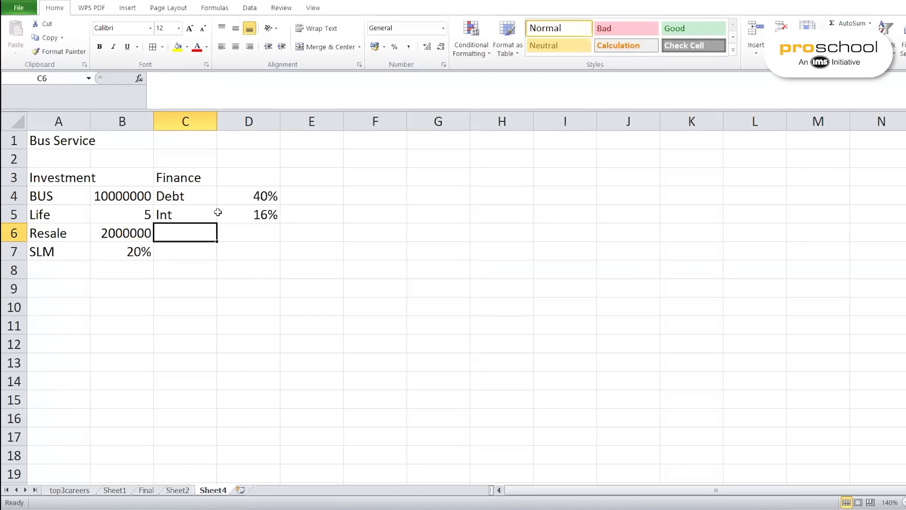
Label cell C6 "Capital/Equity" and calculate its share in D6 with the formula =1-D4
{"action": "type", "text": "C"}
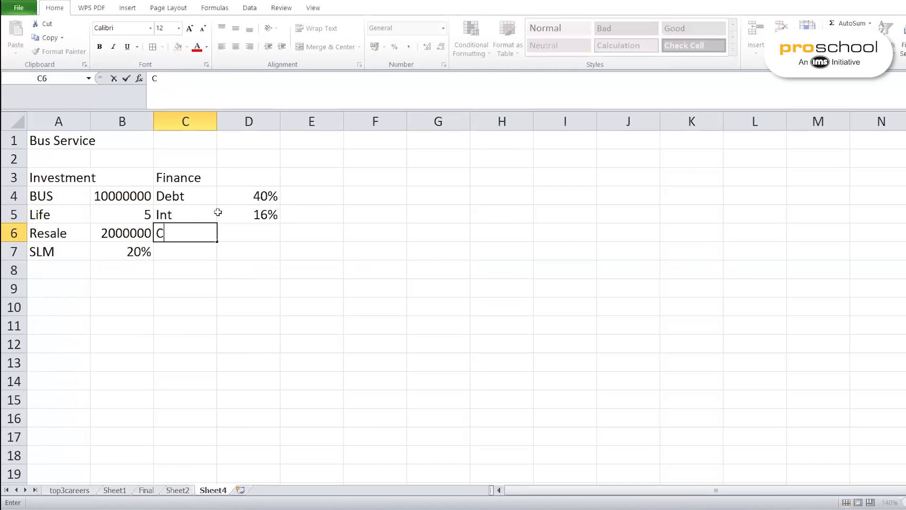
{"action": "type", "text": "apital/Equity"}
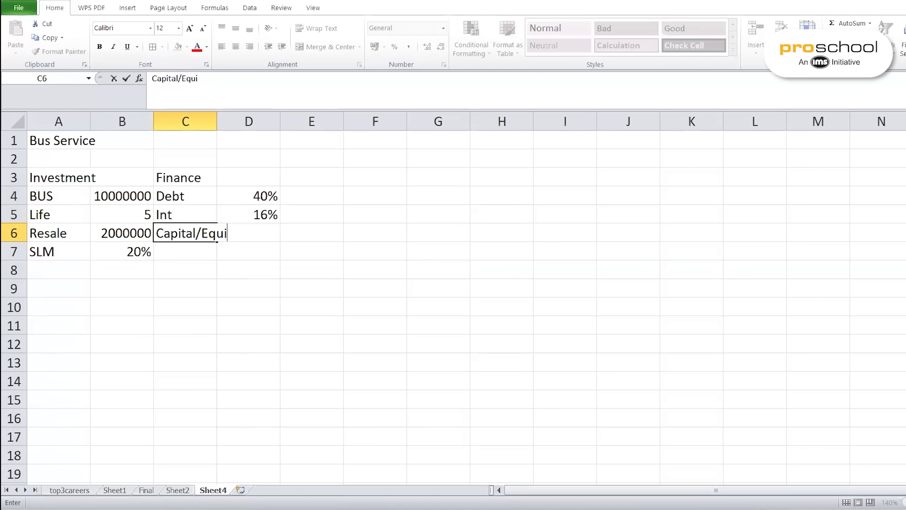
{"action": "key", "text": "Return"}
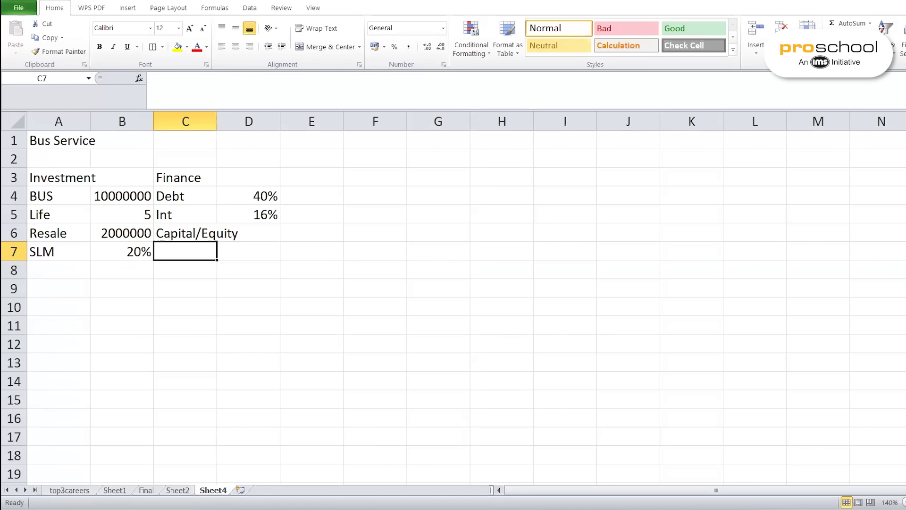
{"action": "left_click", "coordinate": [259, 237]}
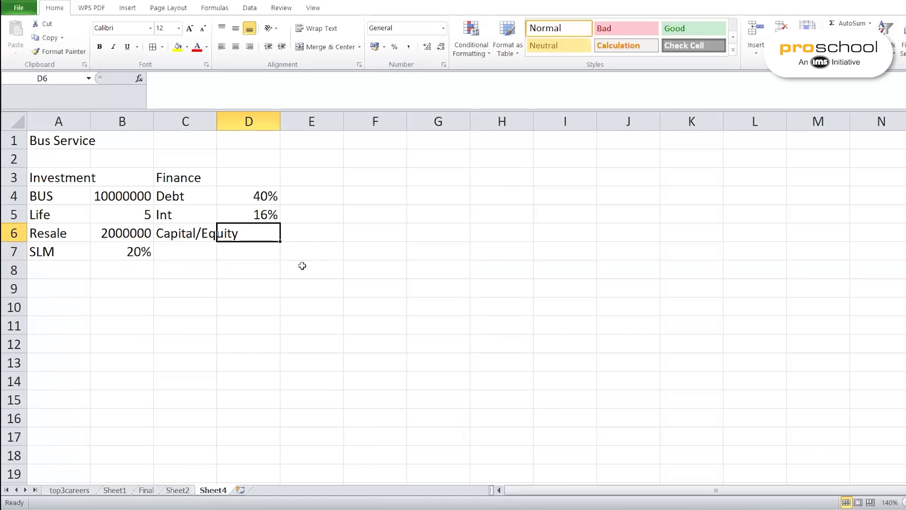
{"action": "type", "text": "="}
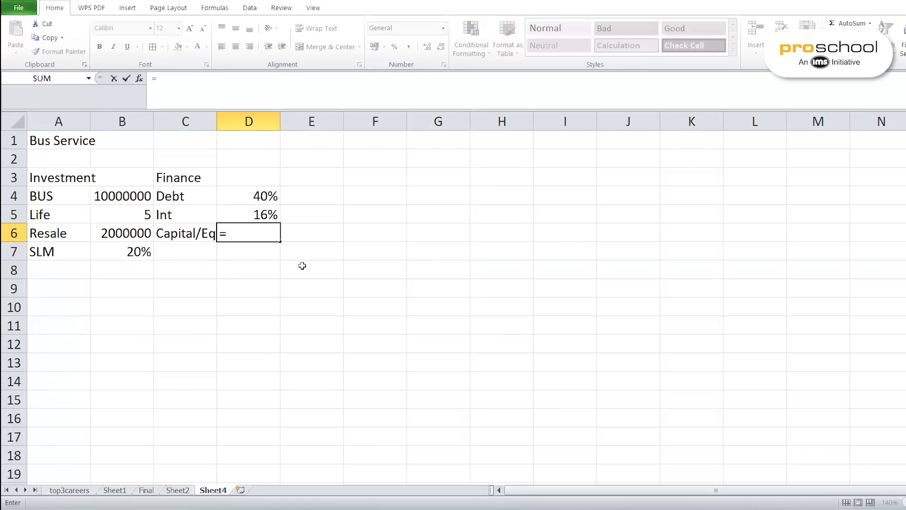
{"action": "type", "text": "1-"}
{"action": "left_click", "coordinate": [257, 192]}
{"action": "key", "text": "Return"}
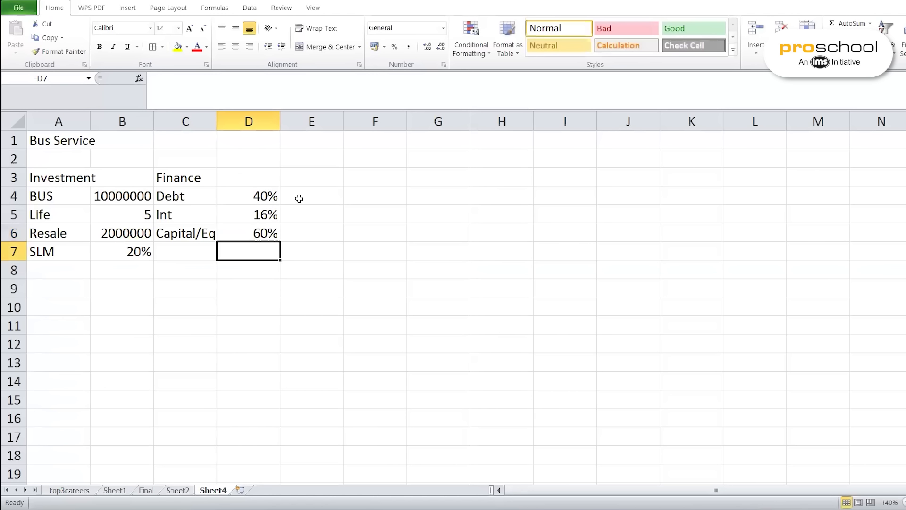
Set the Debt share in cell D4 to 70%
{"action": "left_click", "coordinate": [264, 202]}
{"action": "type", "text": "70"}
{"action": "key", "text": "Return"}
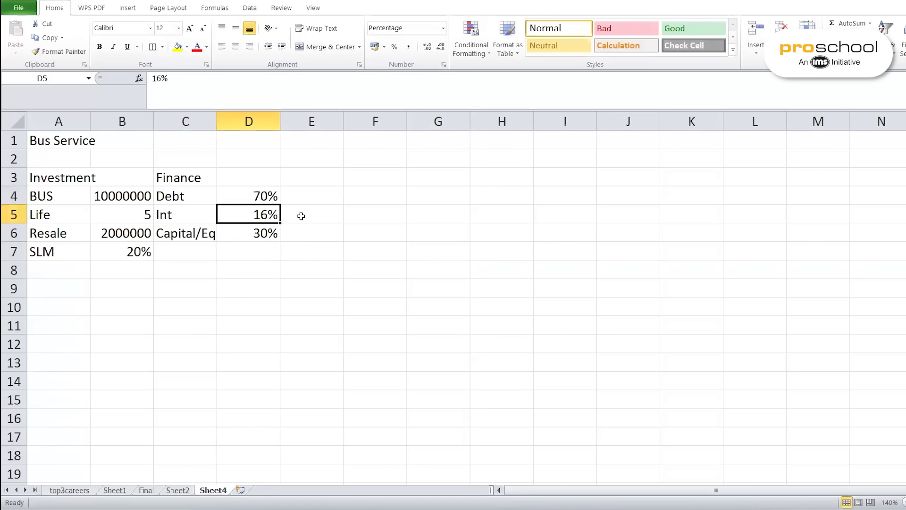
{"action": "left_click", "coordinate": [265, 191]}
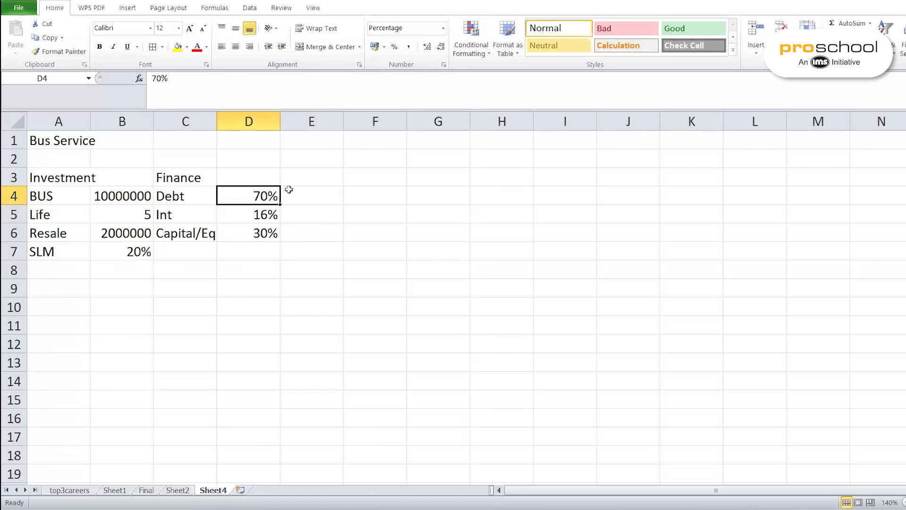
Set the Debt share in cell D4 to 40%
{"action": "type", "text": "40"}
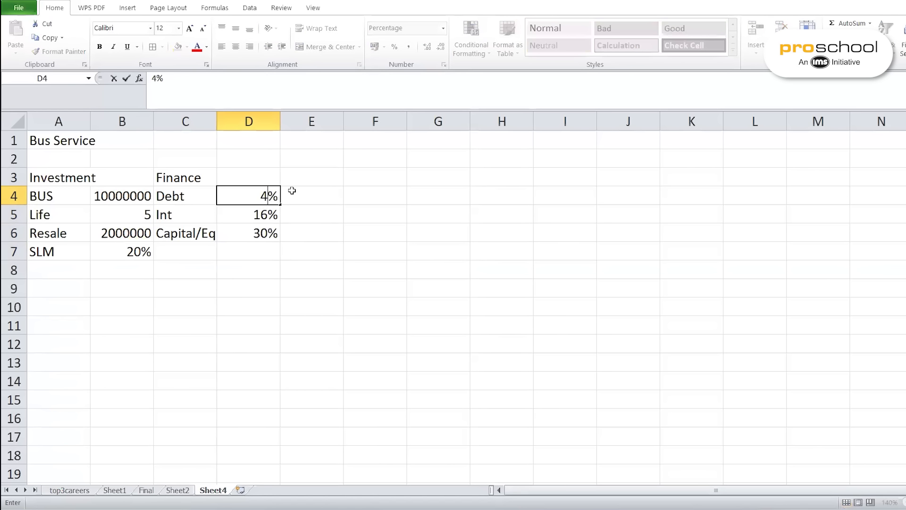
{"action": "key", "text": "Return"}
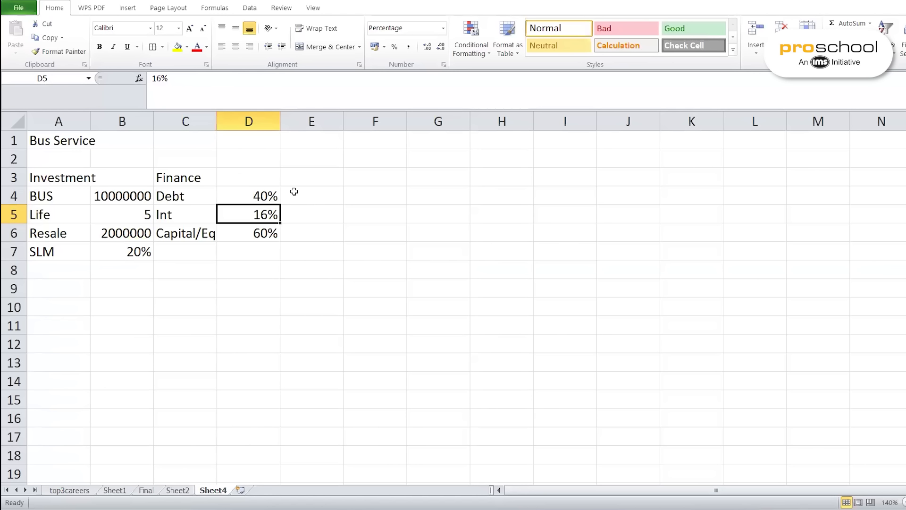
Enter the section heading "Revenue" in cell A9, below the investment assumptions
{"action": "left_click", "coordinate": [78, 290]}
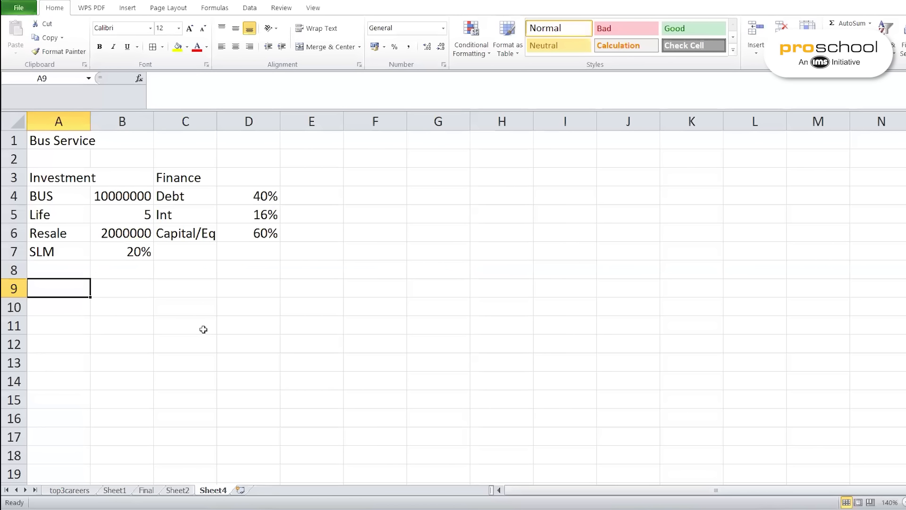
{"action": "type", "text": "REv"}
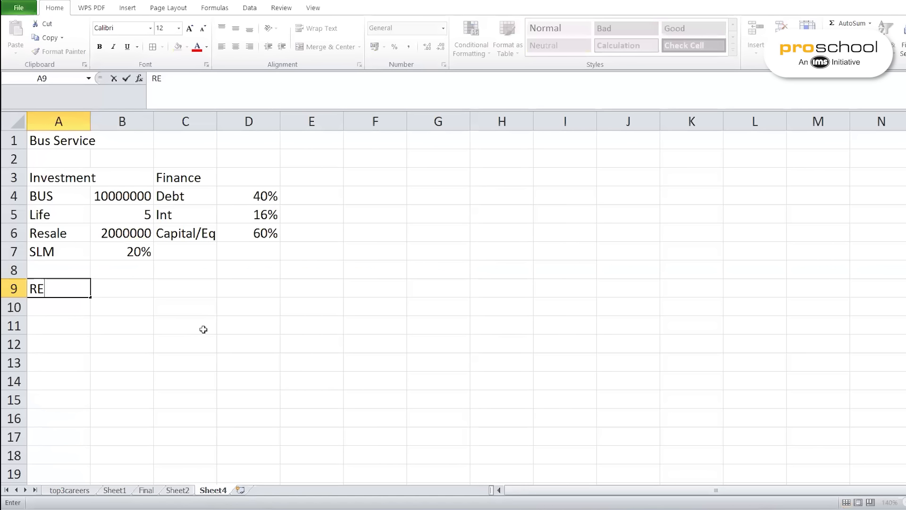
{"action": "key", "text": "BackSpace"}
{"action": "key", "text": "BackSpace"}
{"action": "type", "text": "evenue"}
{"action": "key", "text": "Return"}
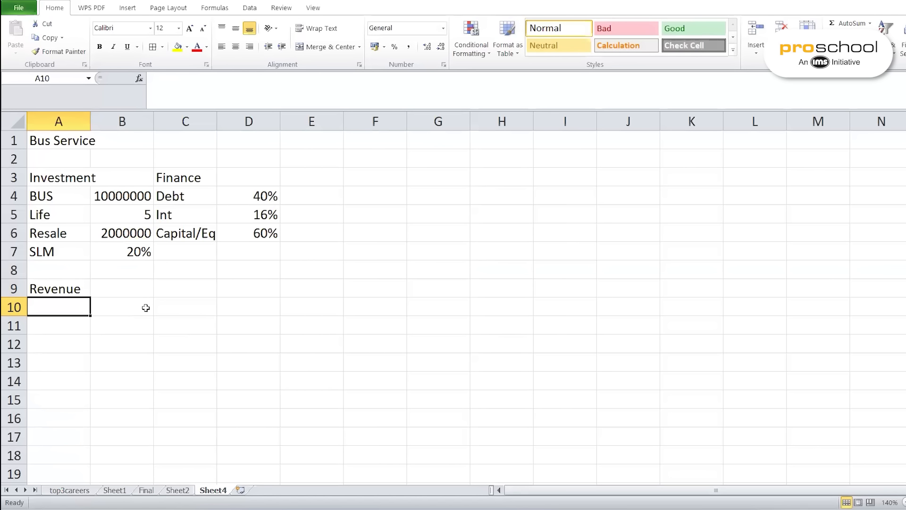
Label cell A10 "Price ticket" and enter 2000 beside it in B10
{"action": "type", "text": "P"}
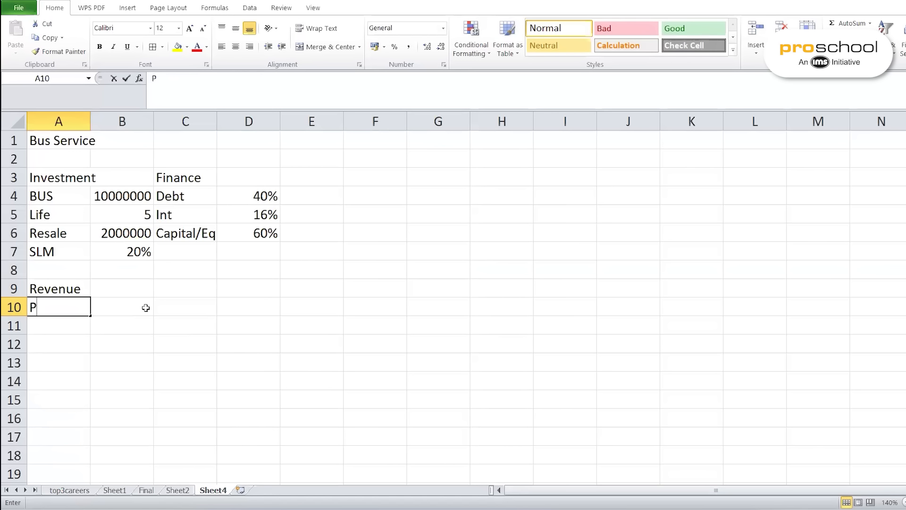
{"action": "type", "text": "rice"}
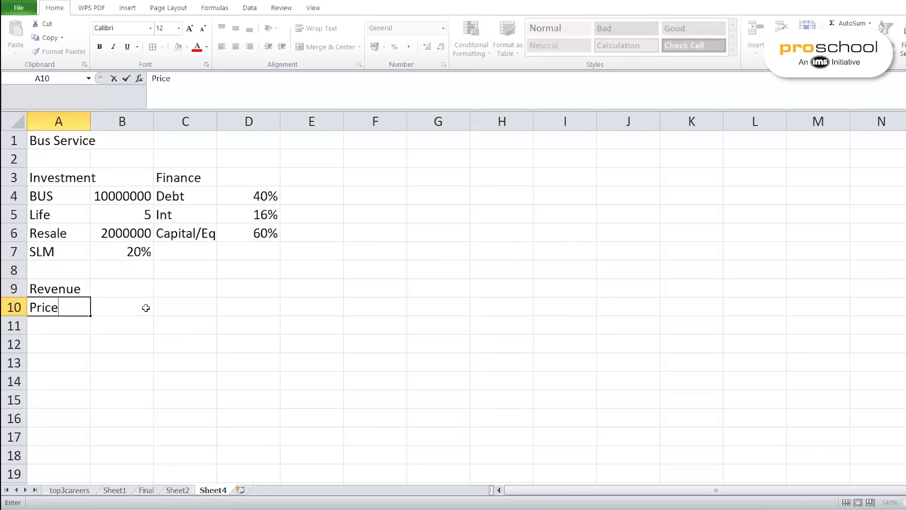
{"action": "type", "text": " ticket"}
{"action": "left_click", "coordinate": [145, 308]}
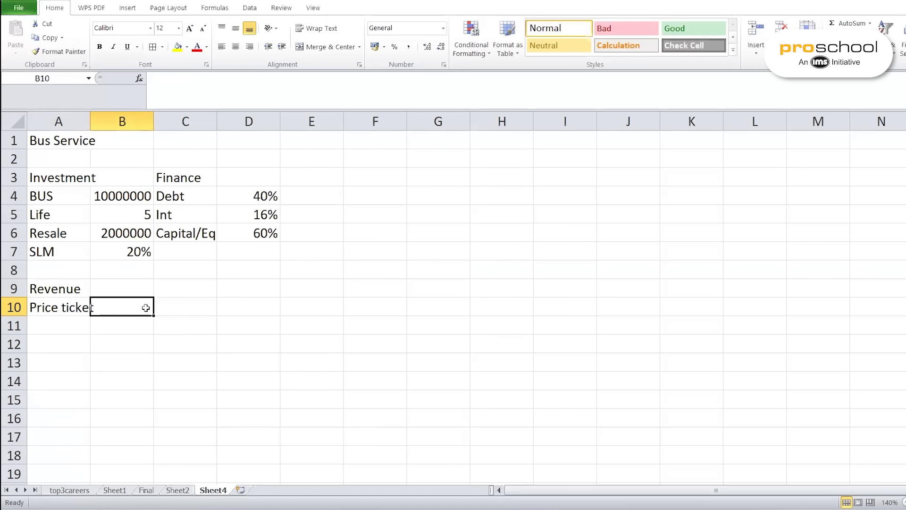
{"action": "type", "text": "2000"}
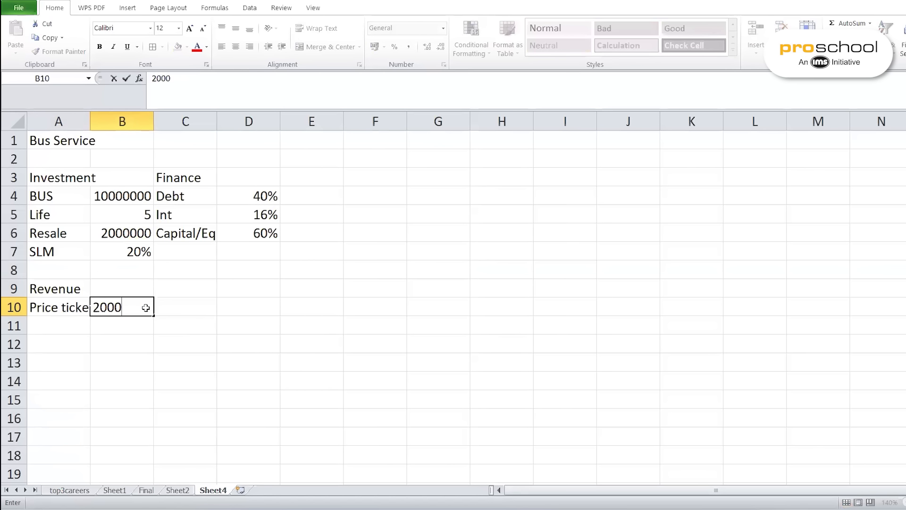
{"action": "key", "text": "Return"}
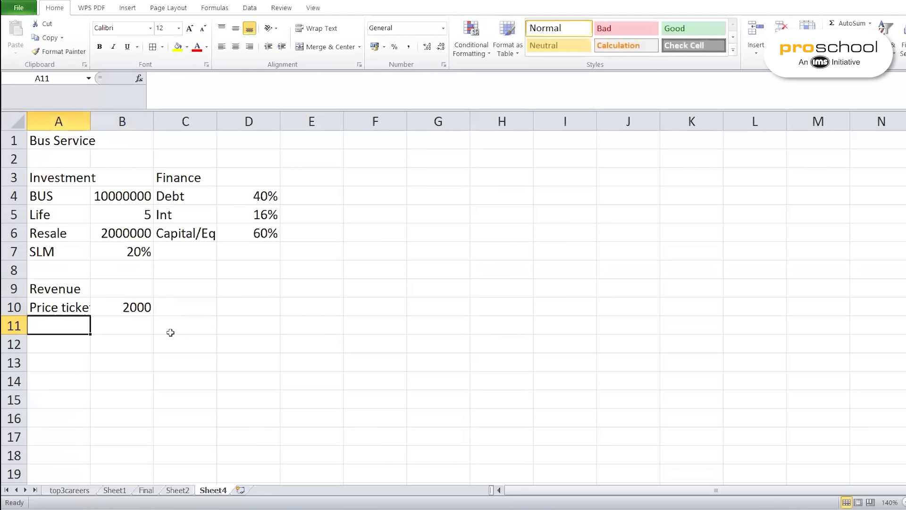
Label cell A11 "no of seats" and enter 30 beside it in B11
{"action": "type", "text": "no "}
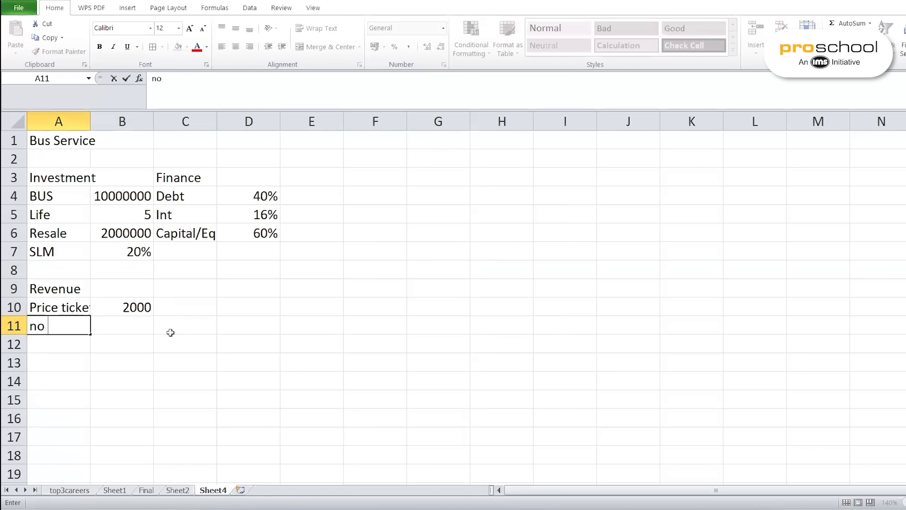
{"action": "type", "text": "of seats"}
{"action": "key", "text": "Tab"}
{"action": "type", "text": "30"}
{"action": "key", "text": "Return"}
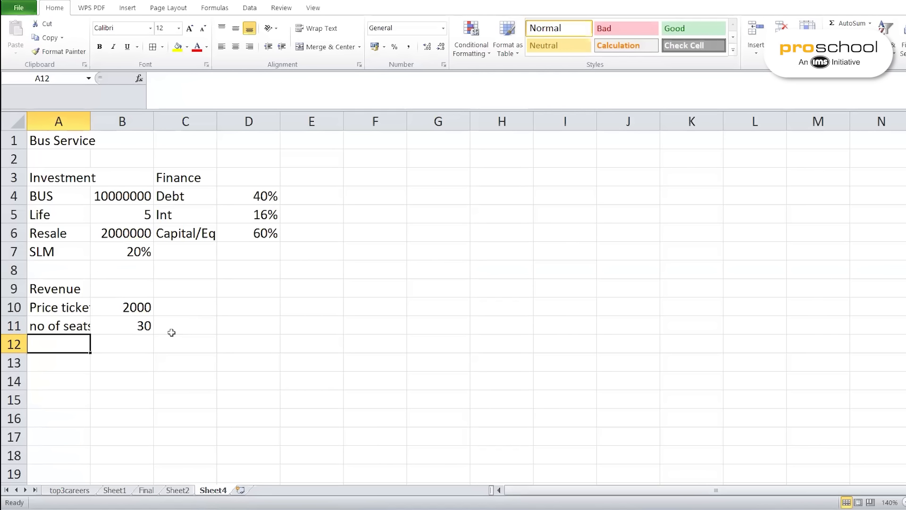
Label cell A12 "Occupancy rate" and enter 50% beside it in B12
{"action": "type", "text": "Occum"}
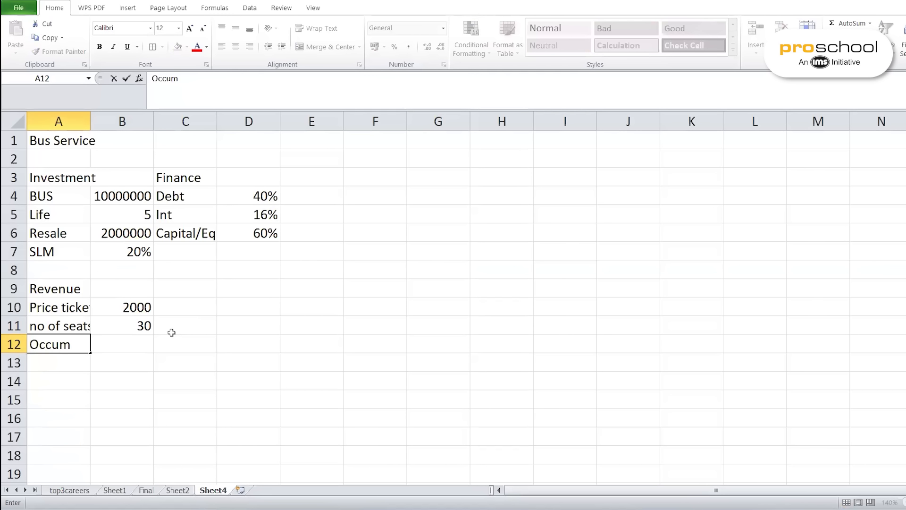
{"action": "key", "text": "BackSpace"}
{"action": "type", "text": "pancy rate"}
{"action": "key", "text": "Tab"}
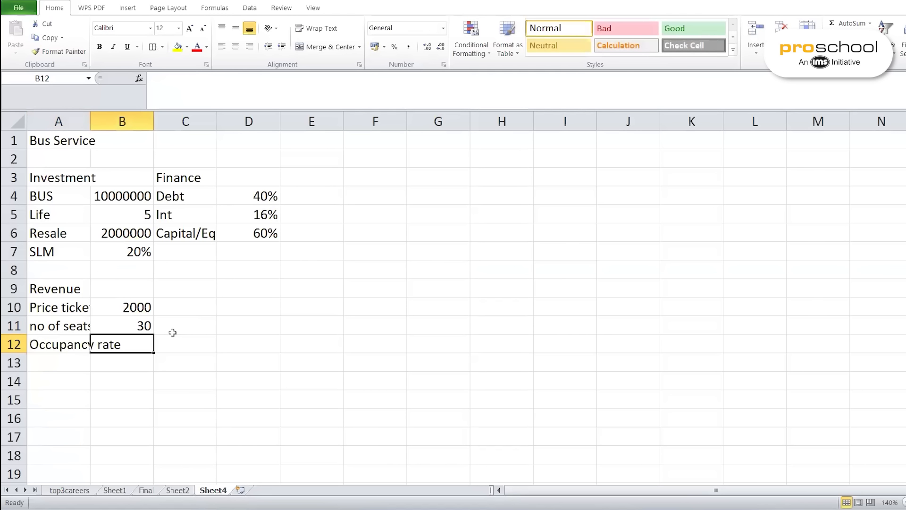
{"action": "type", "text": "50%"}
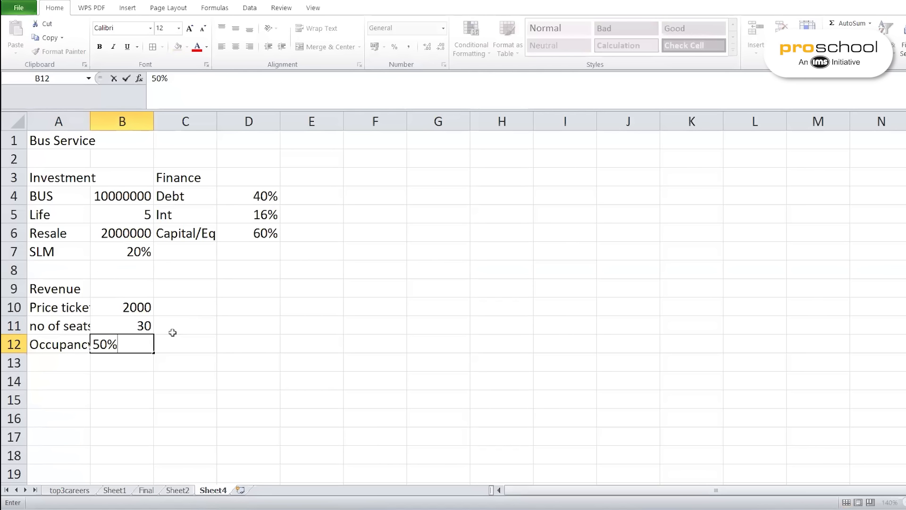
{"action": "left_click", "coordinate": [202, 363]}
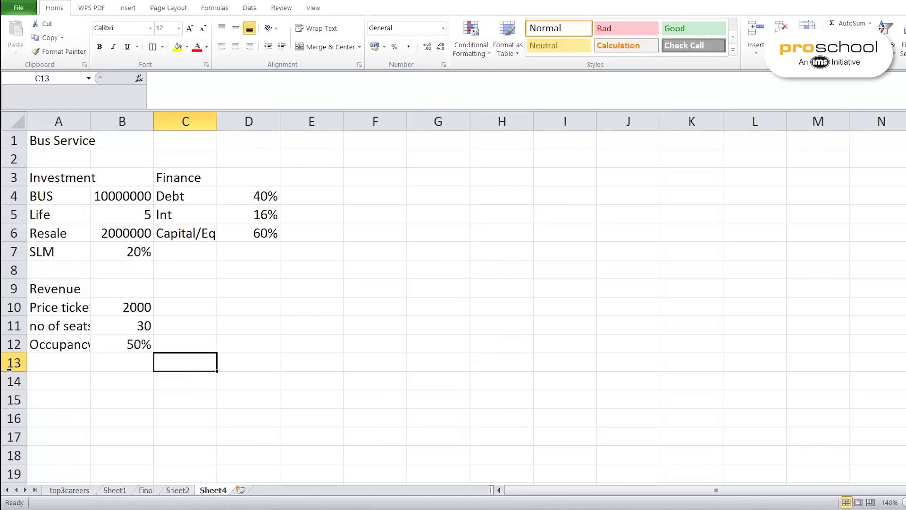
Label cell A13 "Working days" and enter 300 beside it in B13
{"action": "left_click", "coordinate": [58, 364]}
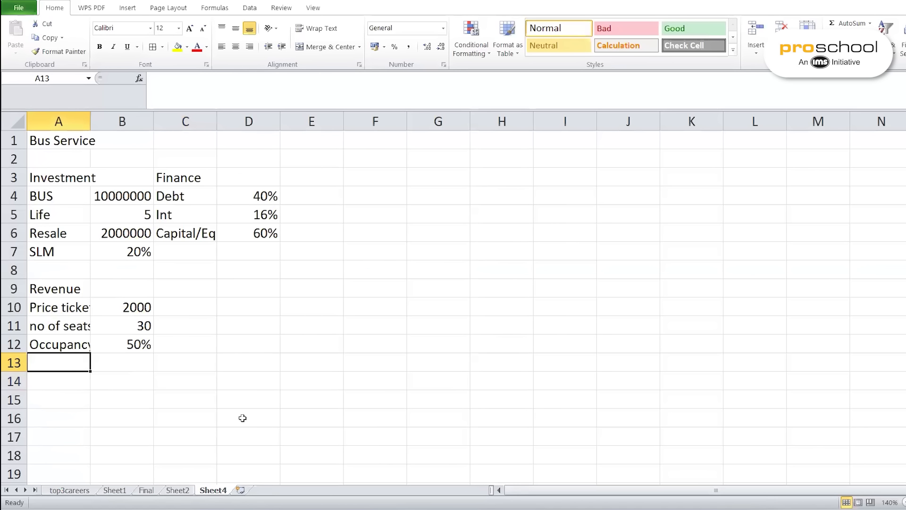
{"action": "type", "text": "Working day"}
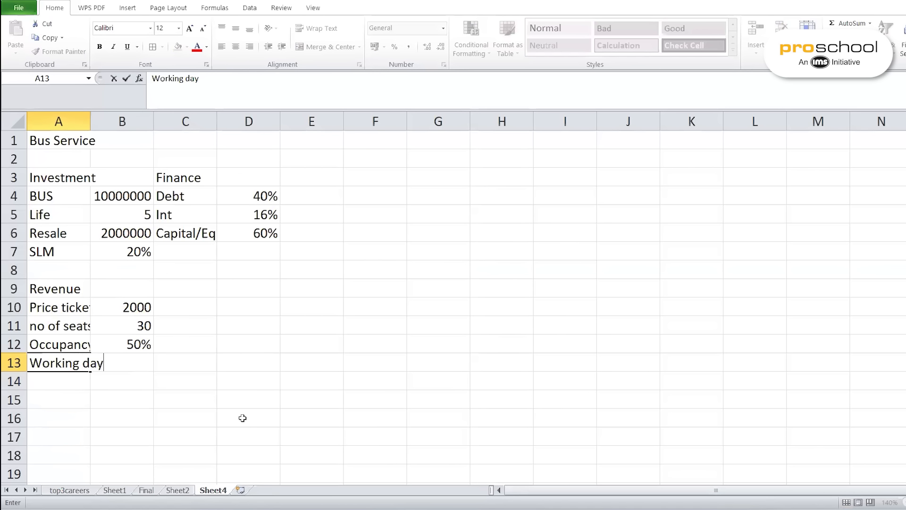
{"action": "type", "text": "s"}
{"action": "key", "text": "Tab"}
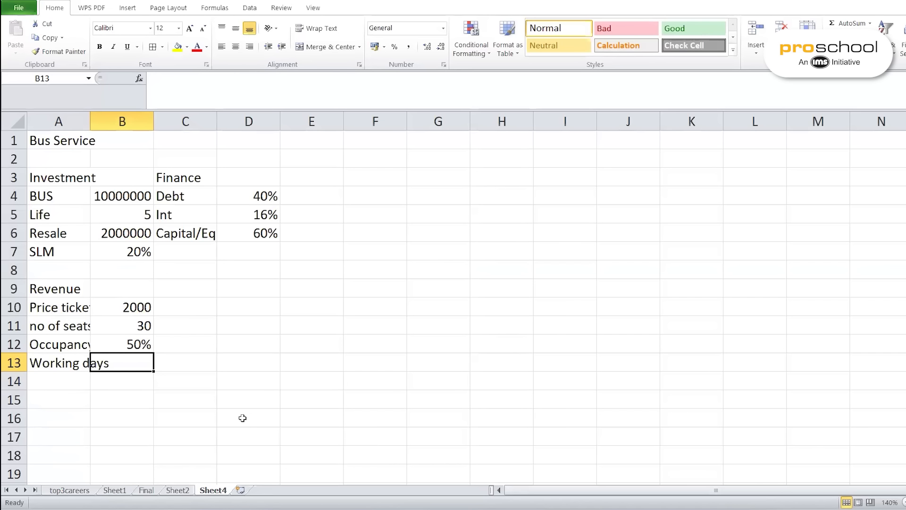
{"action": "type", "text": "300"}
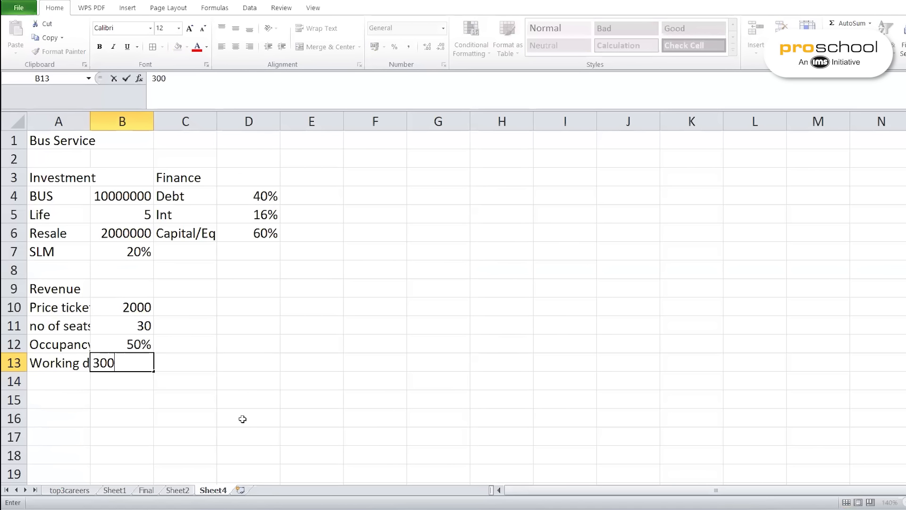
{"action": "key", "text": "Return"}
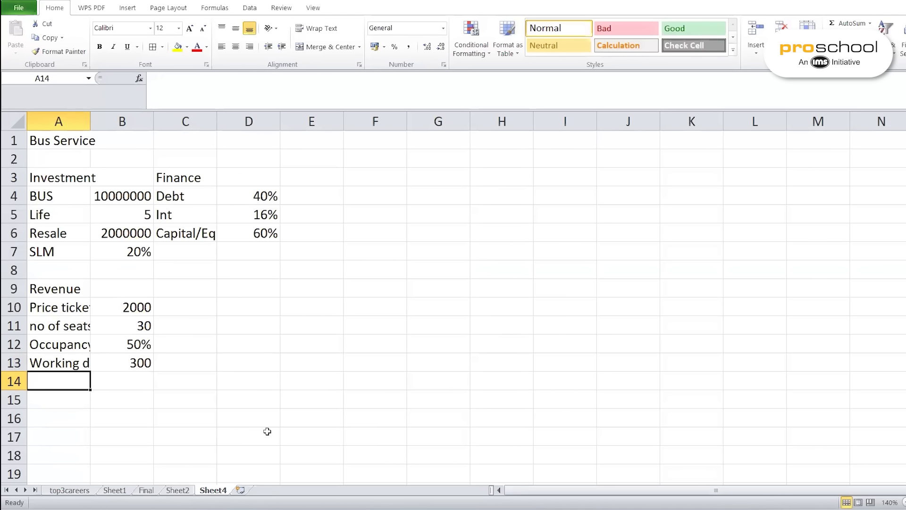
Label cell A14 "Trips" and enter 2 beside it in B14
{"action": "type", "text": "Trips"}
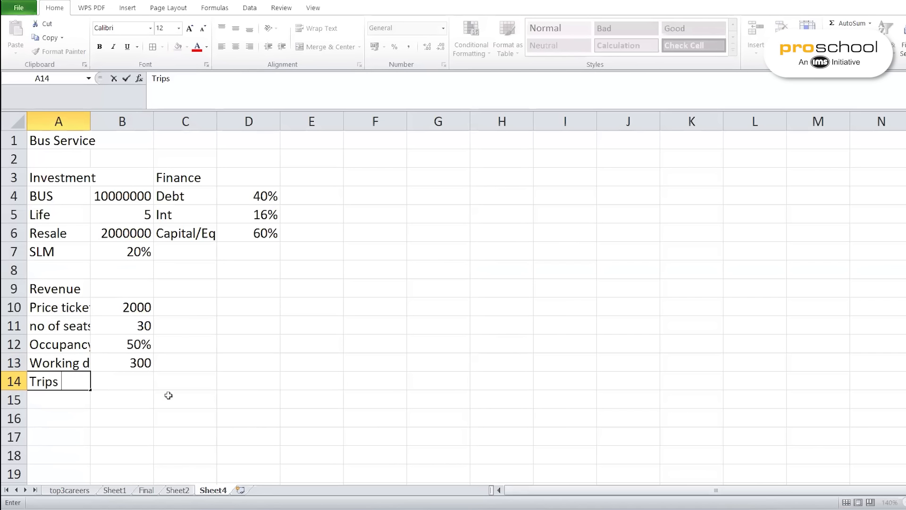
{"action": "left_click", "coordinate": [133, 378]}
{"action": "type", "text": "2"}
{"action": "key", "text": "Return"}
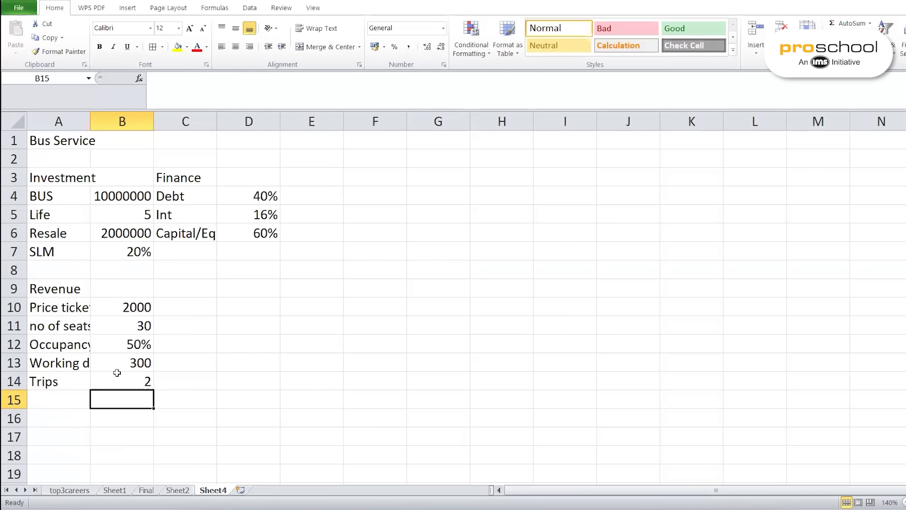
Label cell A15 "Growth" and enter a rate of 5% beside it in B15
{"action": "left_click", "coordinate": [71, 401]}
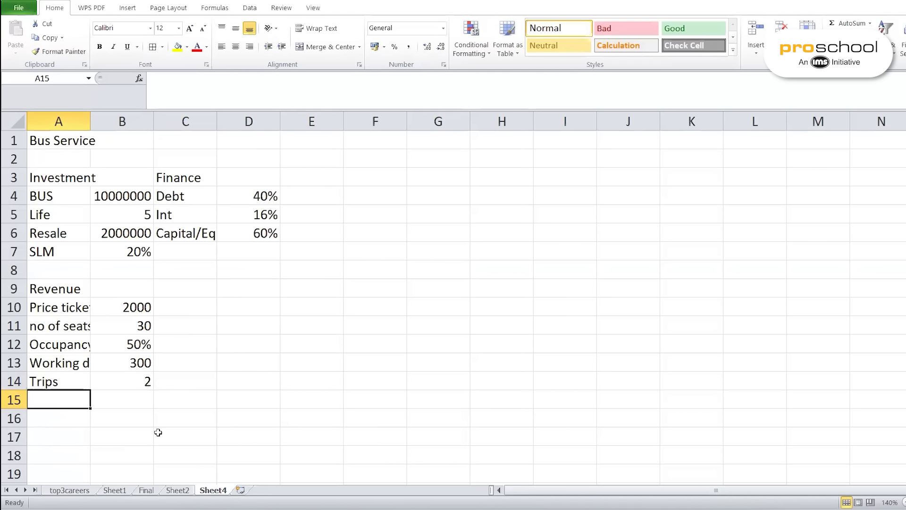
{"action": "type", "text": "Growth"}
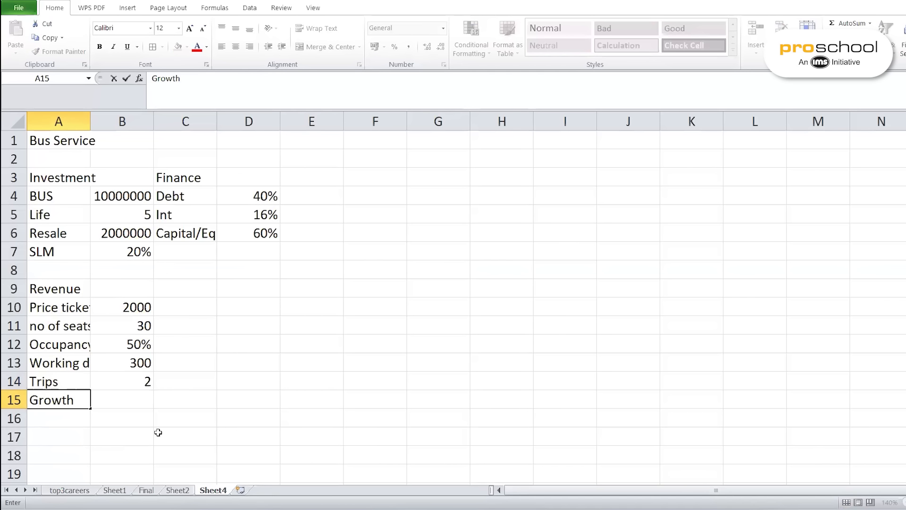
{"action": "key", "text": "Tab"}
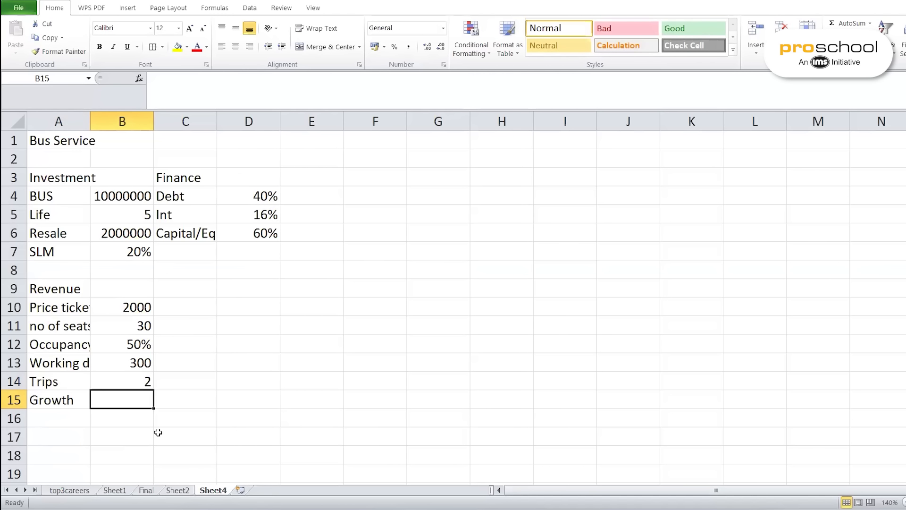
{"action": "type", "text": "5%"}
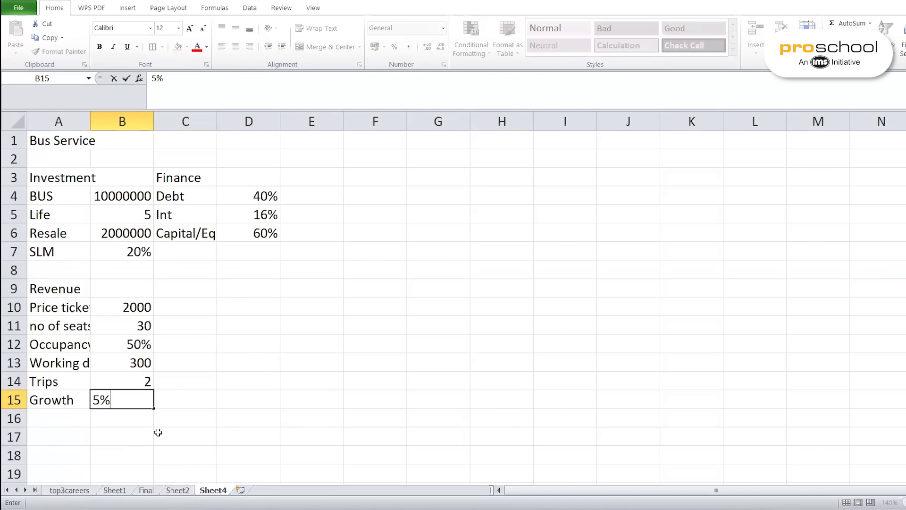
{"action": "key", "text": "Return"}
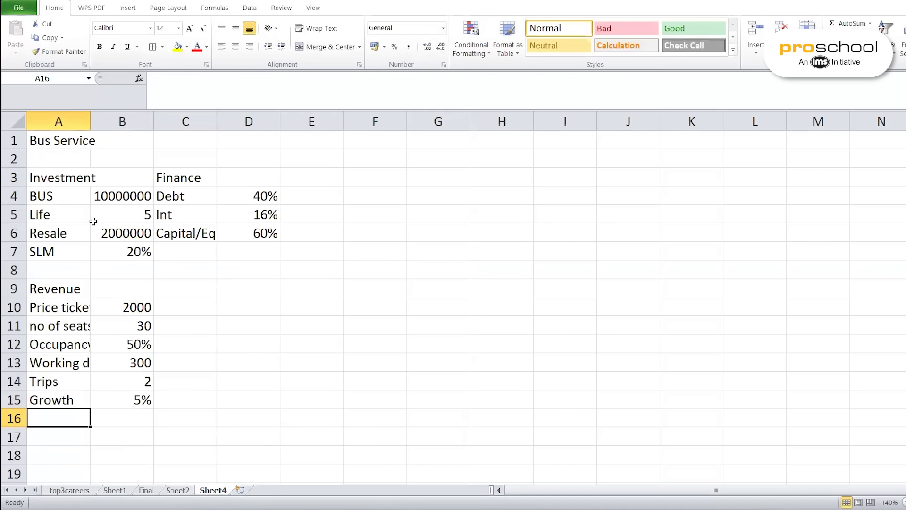
Autofit the width of column A to its longest label
{"action": "left_click_drag", "start_coordinate": [90, 121], "coordinate": [90, 121]}
{"action": "double_click", "coordinate": [90, 122]}
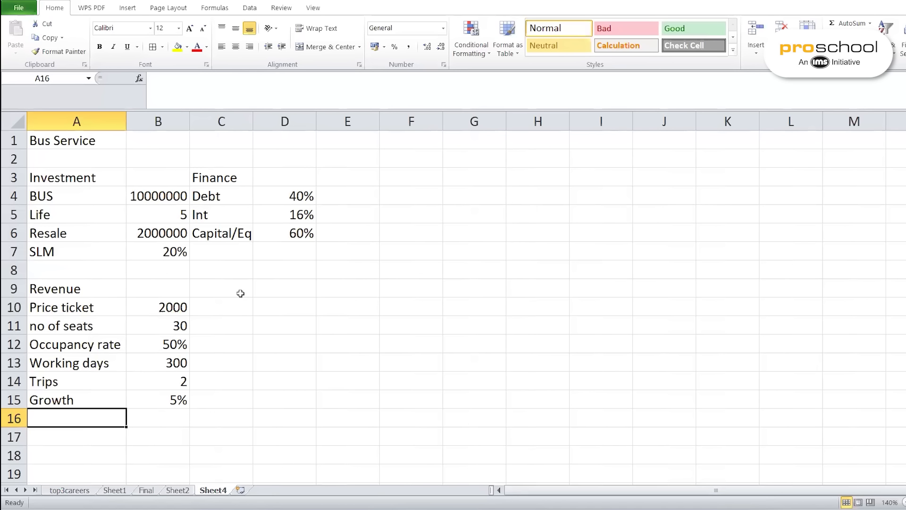
Enter the section heading "Cost" in cell D9, on the same row as Revenue
{"action": "left_click", "coordinate": [283, 294]}
{"action": "type", "text": "Cost"}
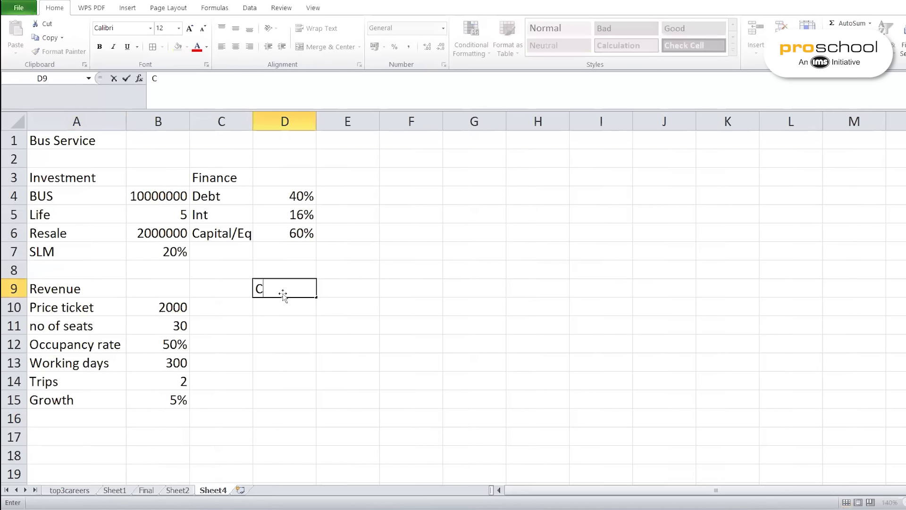
{"action": "key", "text": "Tab"}
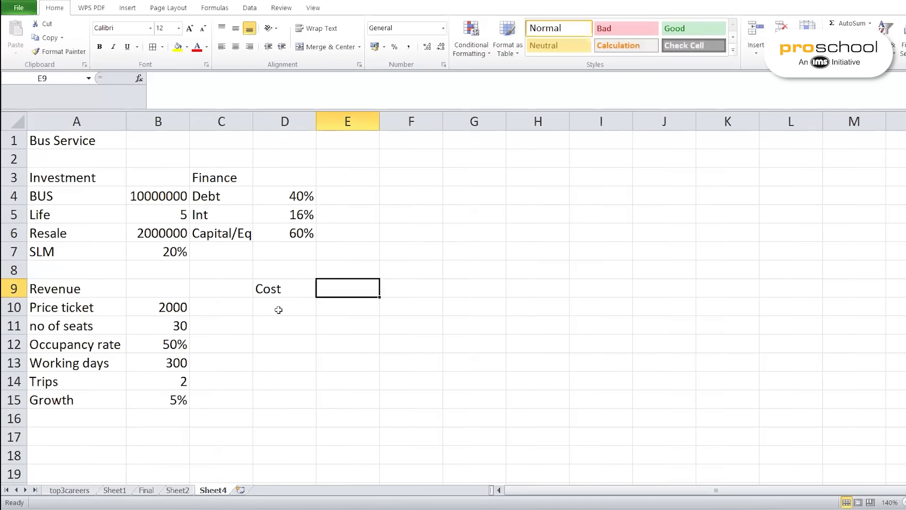
Label cell D10 "Fuel" under Cost and enter 10 beside it in E10
{"action": "left_click", "coordinate": [288, 304]}
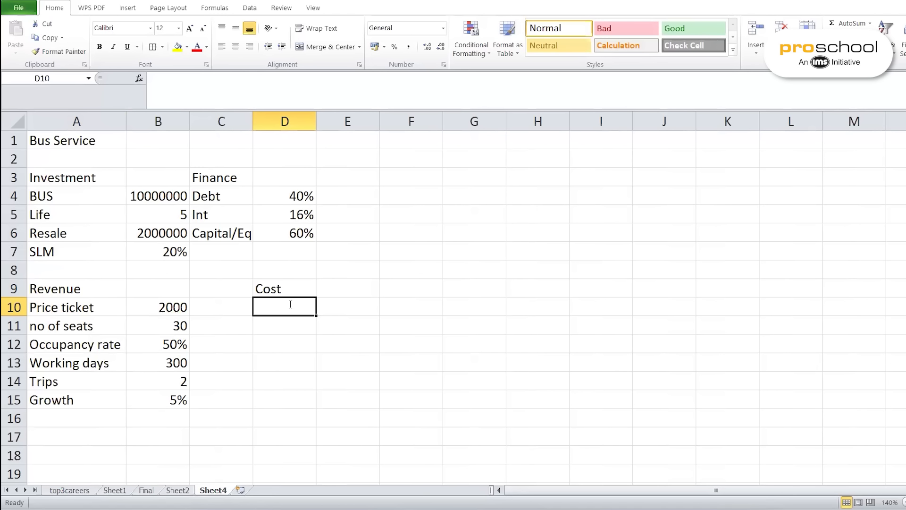
{"action": "type", "text": "Fuel"}
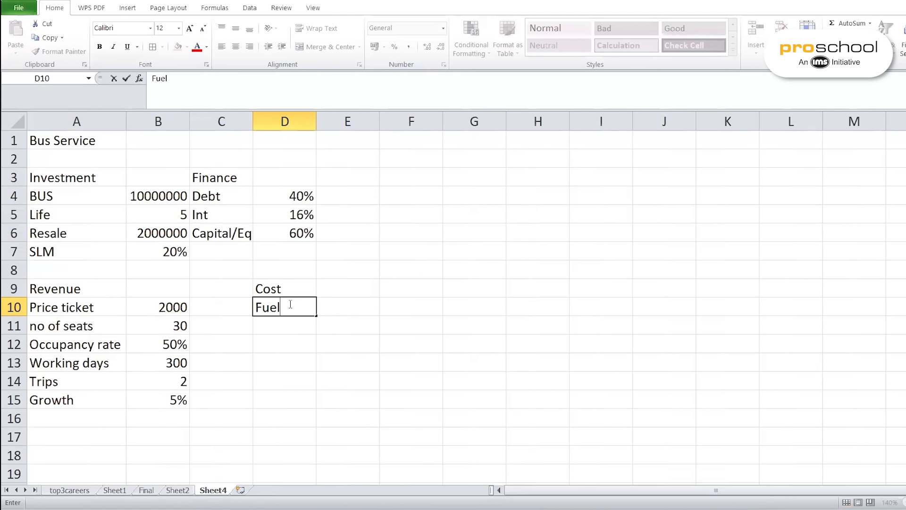
{"action": "left_click", "coordinate": [342, 309]}
{"action": "type", "text": "10"}
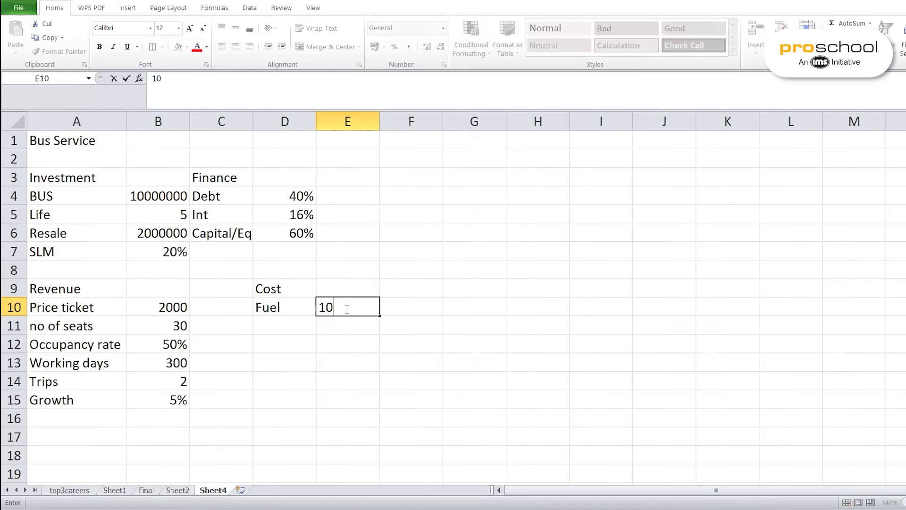
{"action": "key", "text": "ctrl+Return"}
{"action": "key", "text": "Return"}
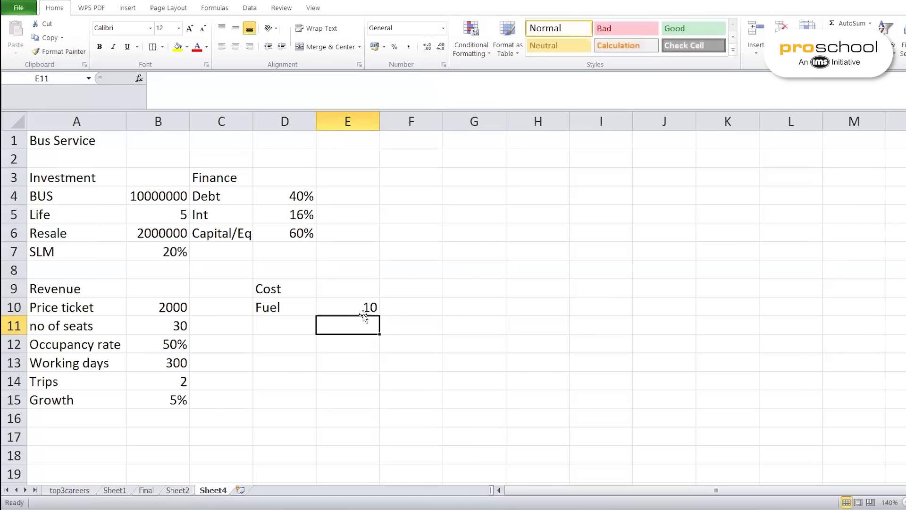
Change the Fuel value in cell E10 to 100
{"action": "left_click", "coordinate": [358, 308]}
{"action": "type", "text": "100"}
{"action": "key", "text": "Return"}
Label cell D11 "Mileage", with 5 beside it in E11 and the unit "KM/L" in F11
{"action": "left_click", "coordinate": [292, 328]}
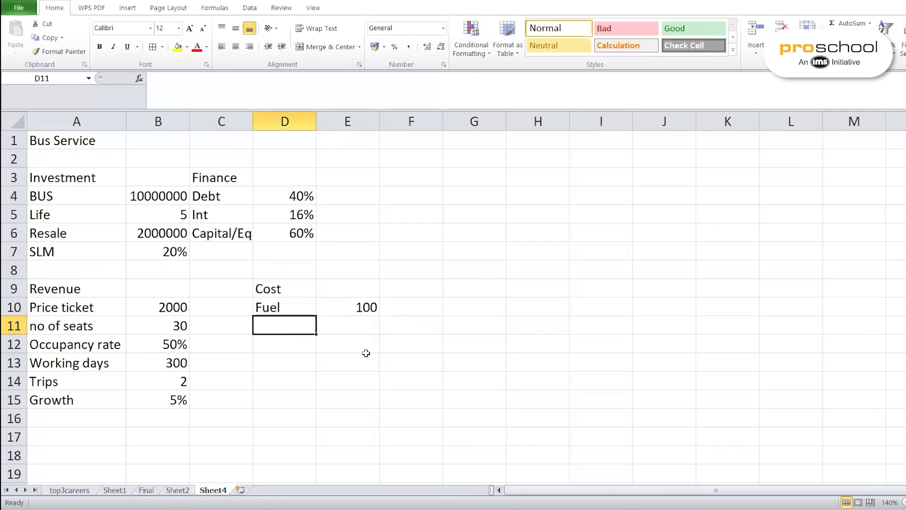
{"action": "type", "text": "Mil"}
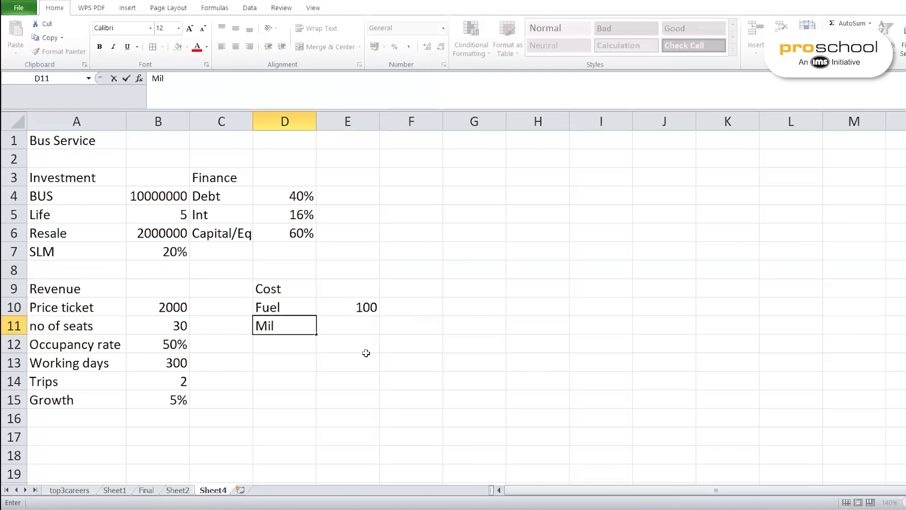
{"action": "type", "text": "eage"}
{"action": "key", "text": "Tab"}
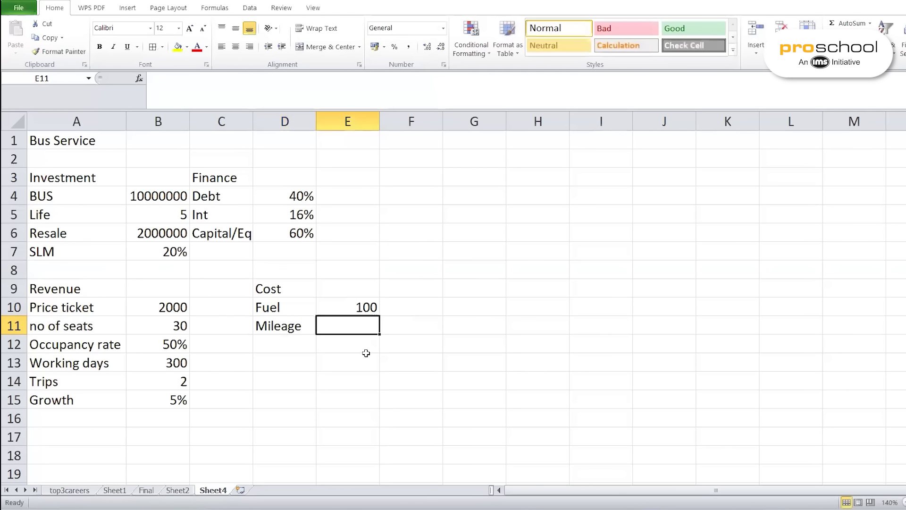
{"action": "type", "text": "5"}
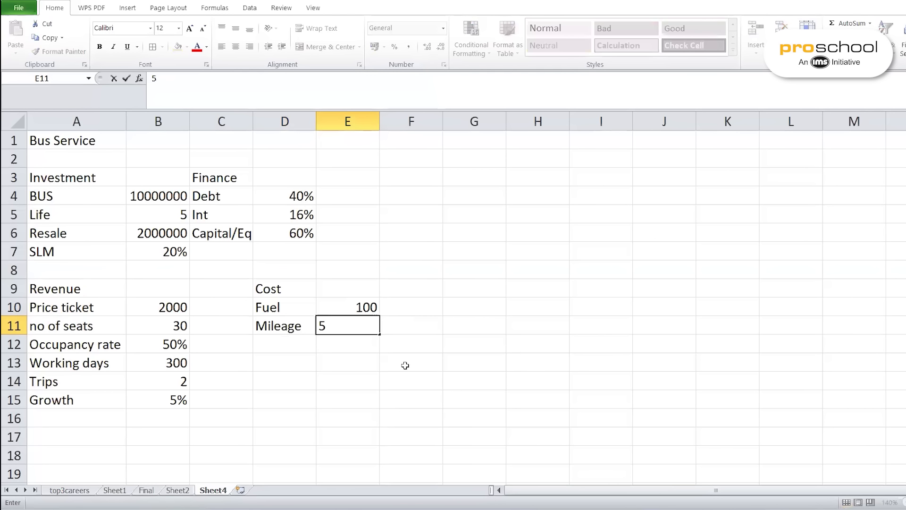
{"action": "key", "text": "Tab"}
{"action": "type", "text": "KM/l"}
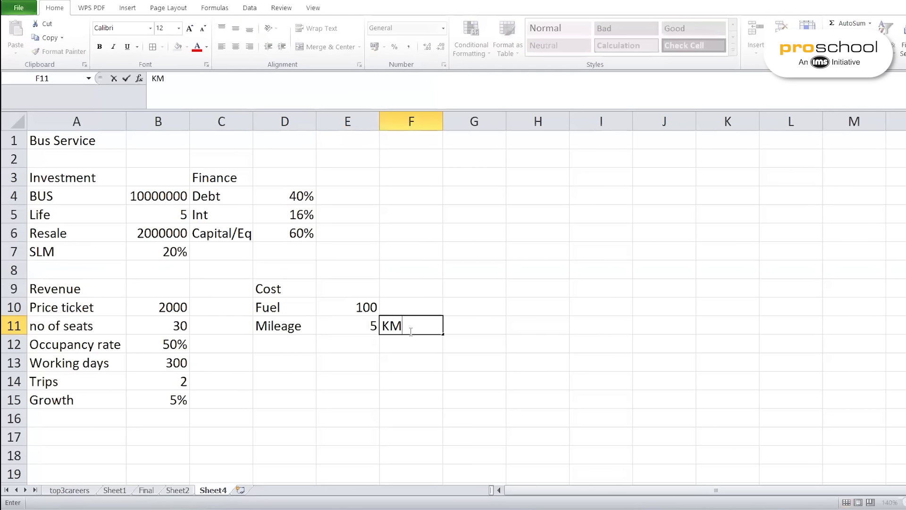
{"action": "key", "text": "Return"}
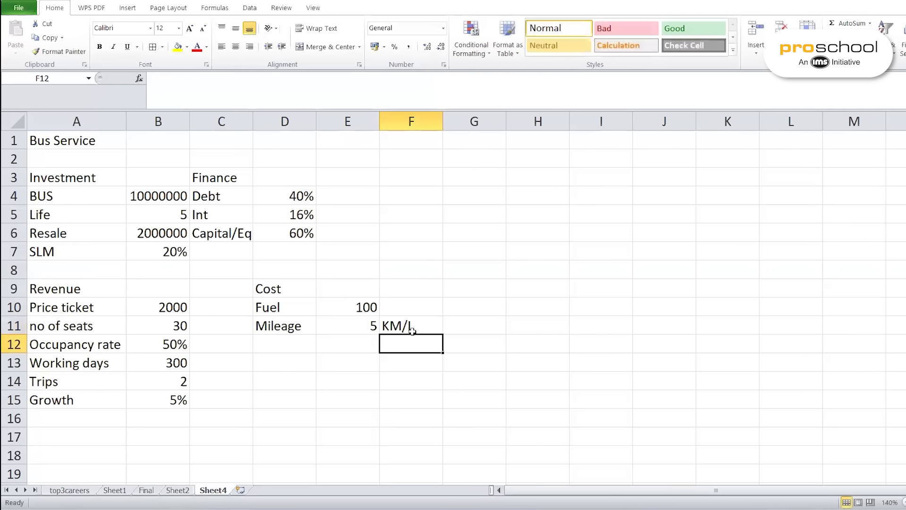
Label cell D12 "Distance" and enter 300 beside it in E12
{"action": "left_click", "coordinate": [289, 345]}
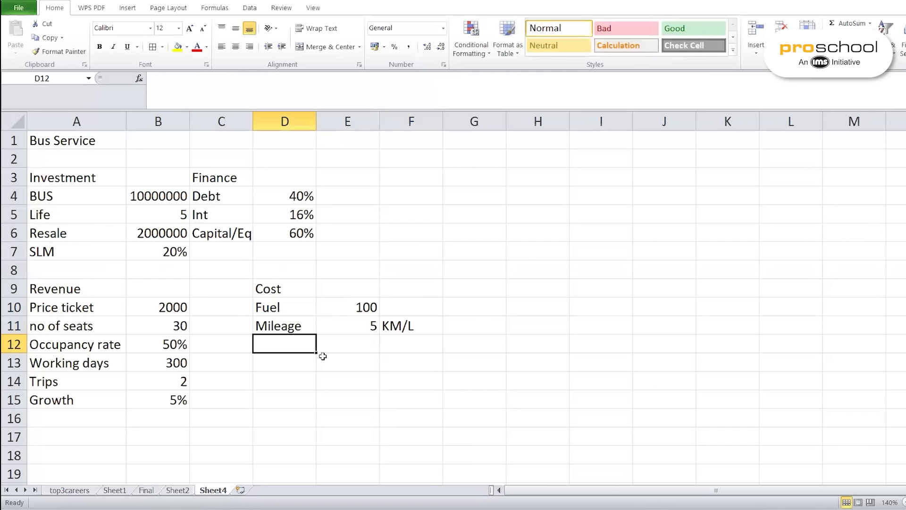
{"action": "type", "text": "Di"}
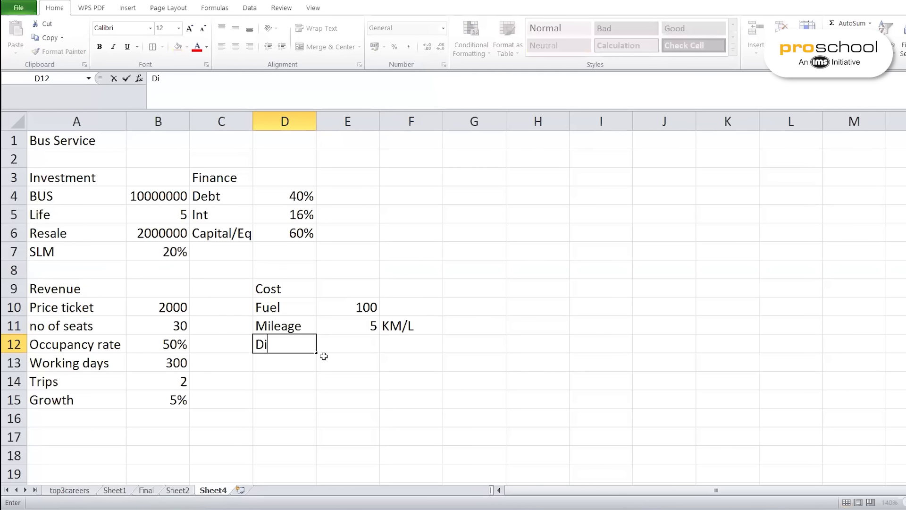
{"action": "type", "text": "stance"}
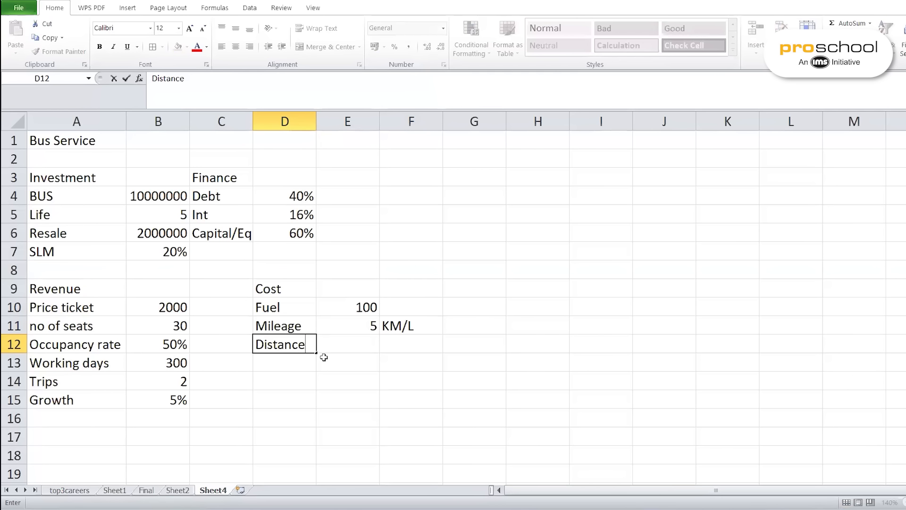
{"action": "key", "text": "Tab"}
{"action": "type", "text": "300"}
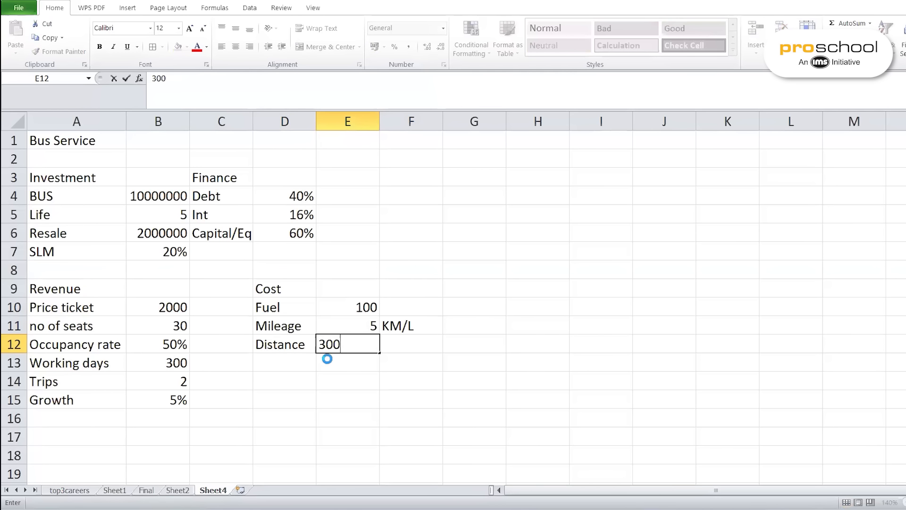
{"action": "key", "text": "Return"}
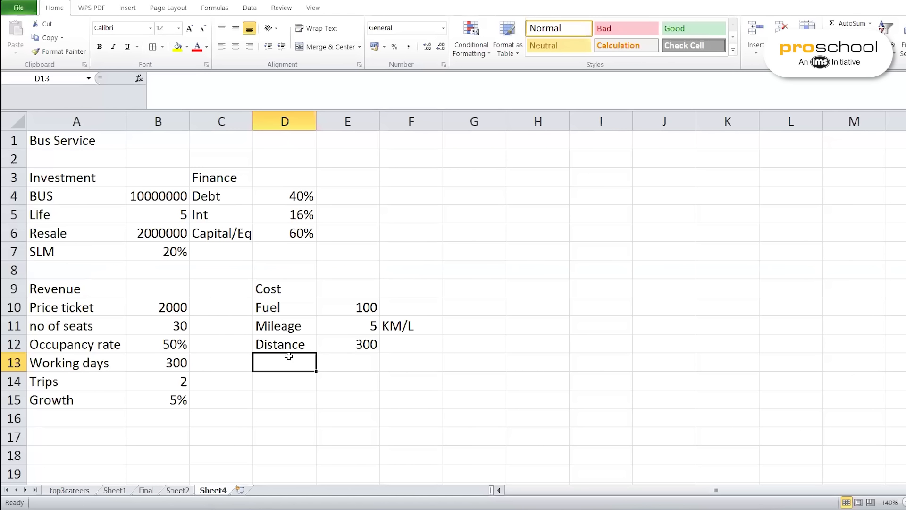
Label cell D13 "Esclation cost" and enter a rate of 10% beside it in E13
{"action": "type", "text": "Gro"}
{"action": "key", "text": "BackSpace"}
{"action": "key", "text": "BackSpace"}
{"action": "key", "text": "BackSpace"}
{"action": "type", "text": "Esclation cost"}
{"action": "left_click", "coordinate": [332, 370]}
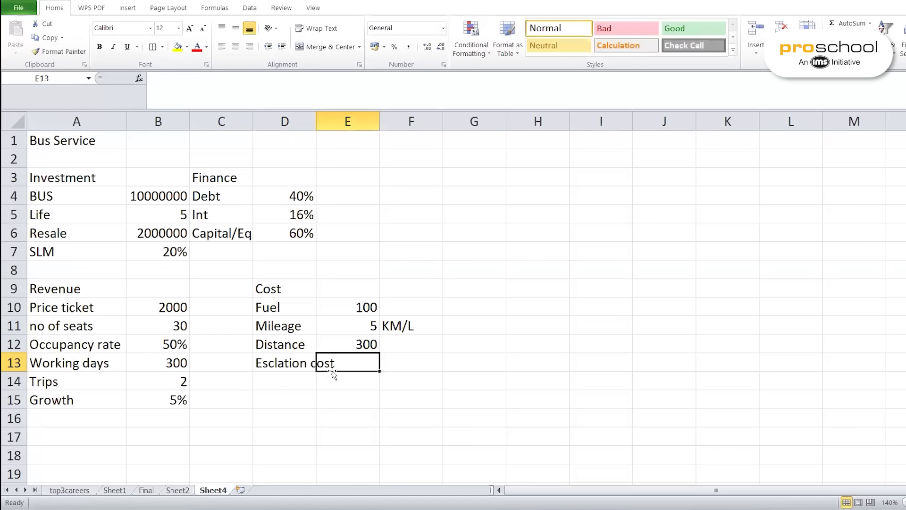
{"action": "type", "text": "10%"}
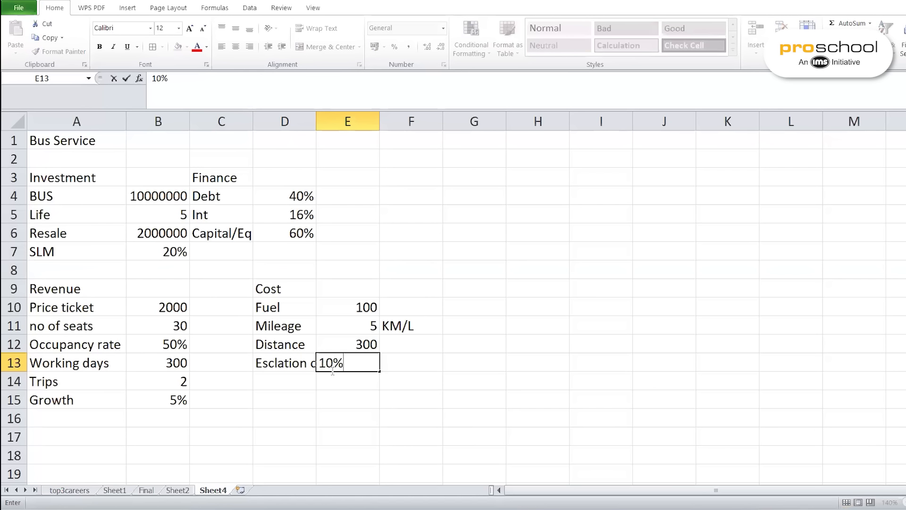
{"action": "key", "text": "Return"}
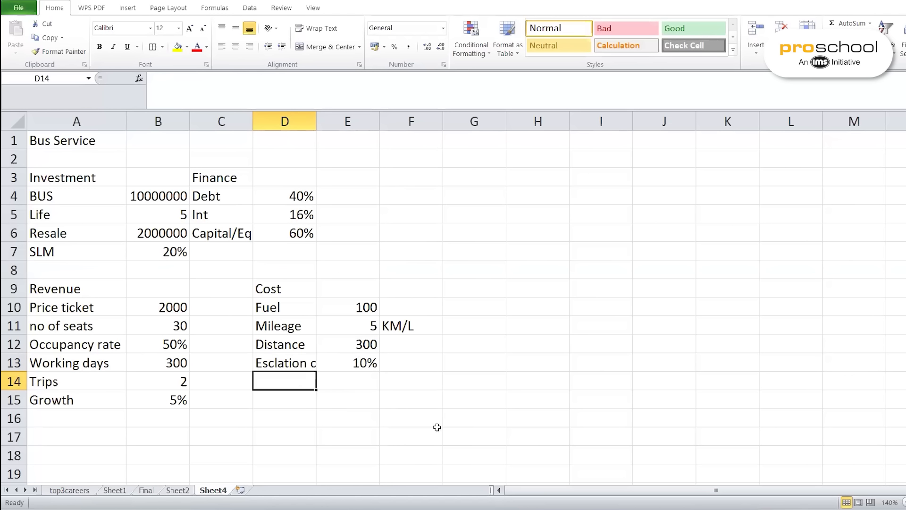
Add the cost labels "Driver" in cell D14 and "Maintainance" in cell D15
{"action": "type", "text": "Driver"}
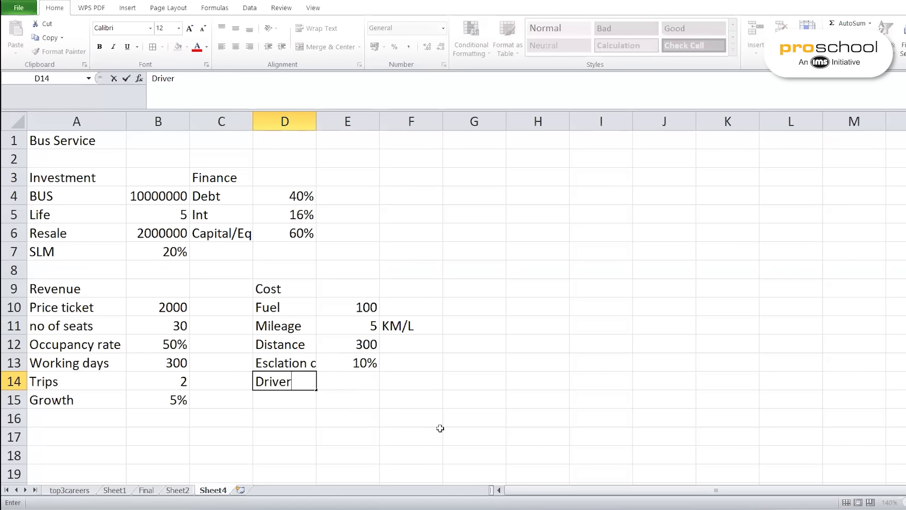
{"action": "key", "text": "Return"}
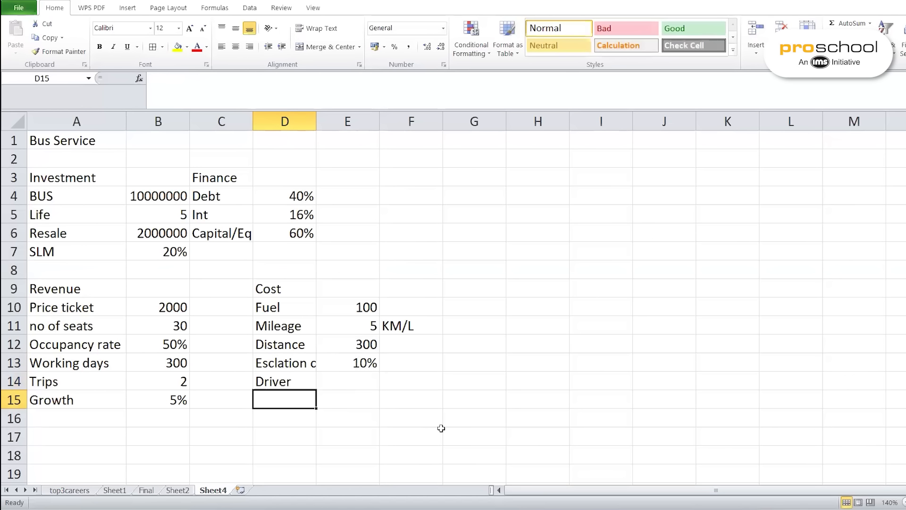
{"action": "type", "text": "N"}
{"action": "key", "text": "BackSpace"}
{"action": "type", "text": "Mainta"}
{"action": "key", "text": "BackSpace"}
{"action": "type", "text": "tainance"}
{"action": "key", "text": "Return"}
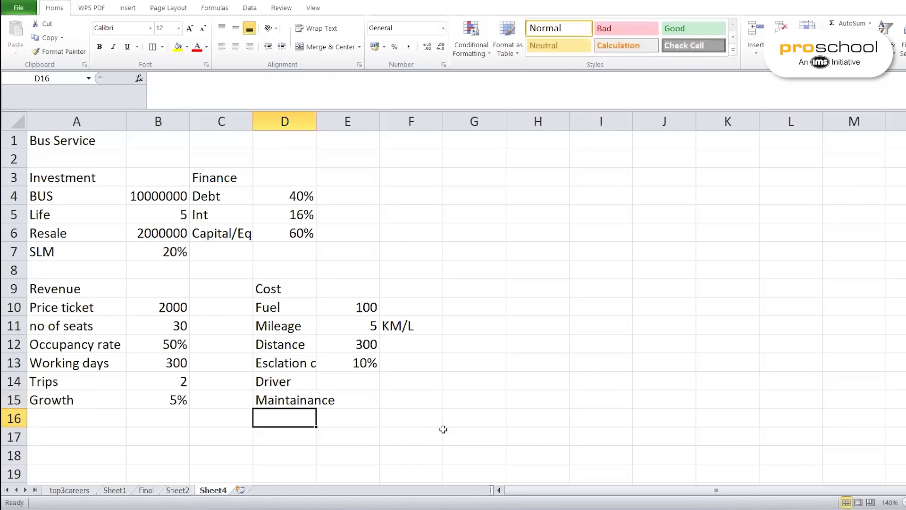
Add the cost labels "Toll Charges" in D16 and "Misc Exp" in D17, and autofit the width of column D
{"action": "type", "text": "Toll Charges"}
{"action": "key", "text": "Return"}
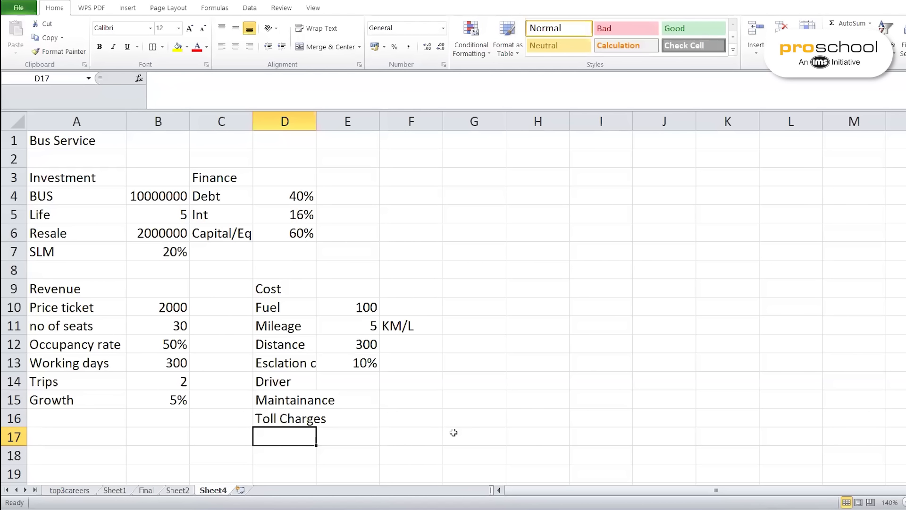
{"action": "type", "text": "Misc Ec"}
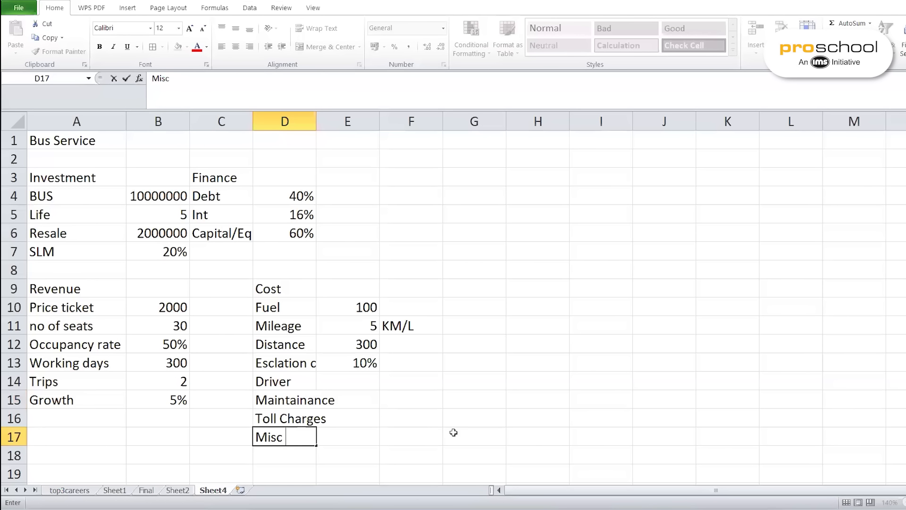
{"action": "key", "text": "BackSpace"}
{"action": "type", "text": "Xp"}
{"action": "key", "text": "BackSpace"}
{"action": "key", "text": "BackSpace"}
{"action": "type", "text": "xp"}
{"action": "double_click", "coordinate": [315, 116]}
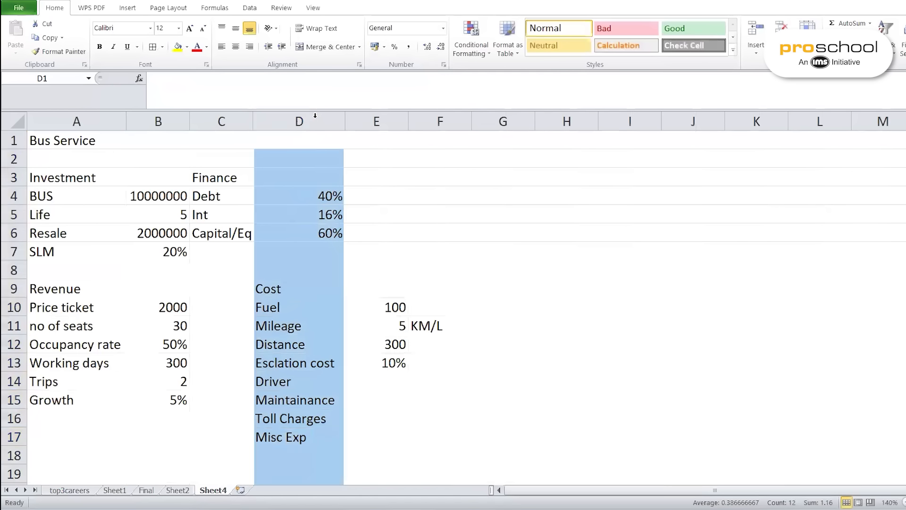
Enter the cost amounts 3000 for Driver, 2000 for Maintainance and 1500 for Toll Charges in cells E14 to E16
{"action": "left_click", "coordinate": [393, 379]}
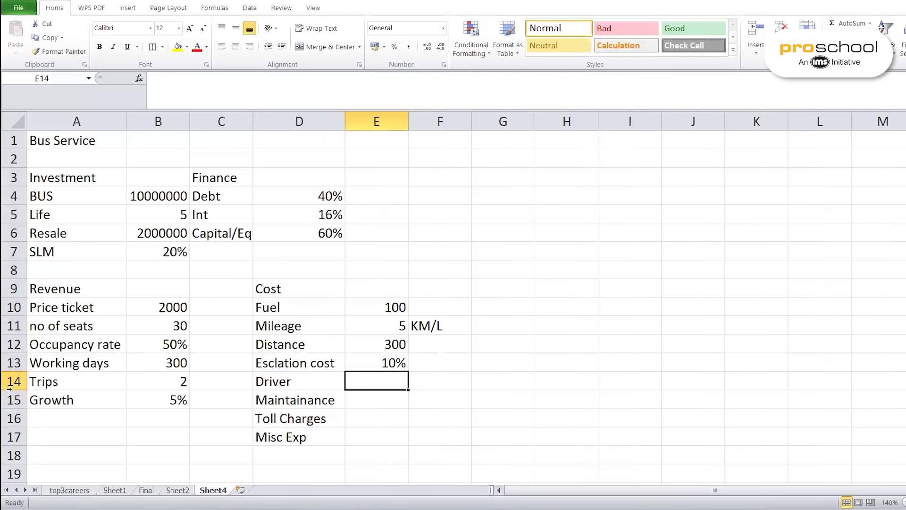
{"action": "type", "text": "3000"}
{"action": "key", "text": "Return"}
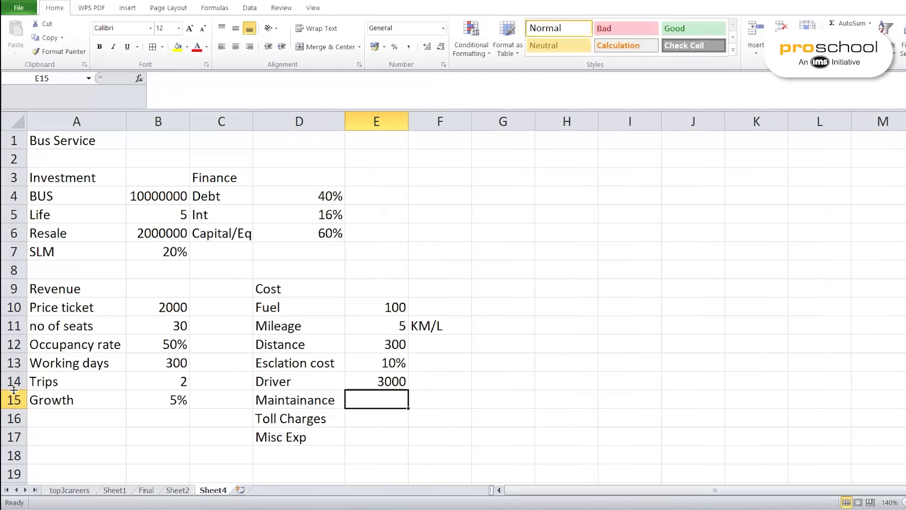
{"action": "type", "text": "2000"}
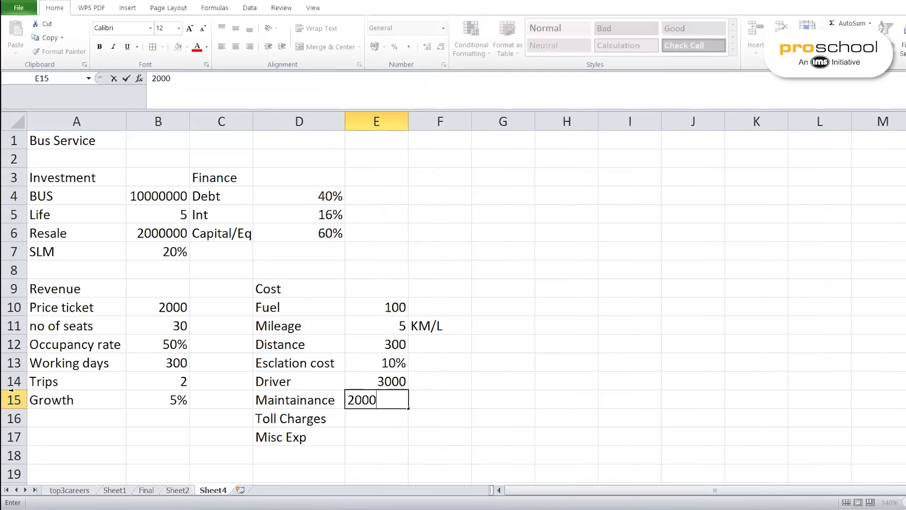
{"action": "key", "text": "Return"}
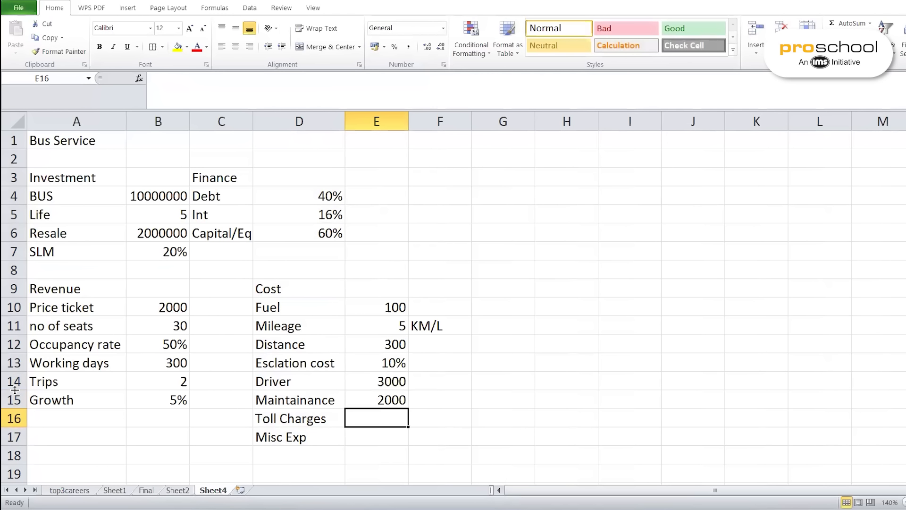
{"action": "type", "text": "1500"}
{"action": "key", "text": "Return"}
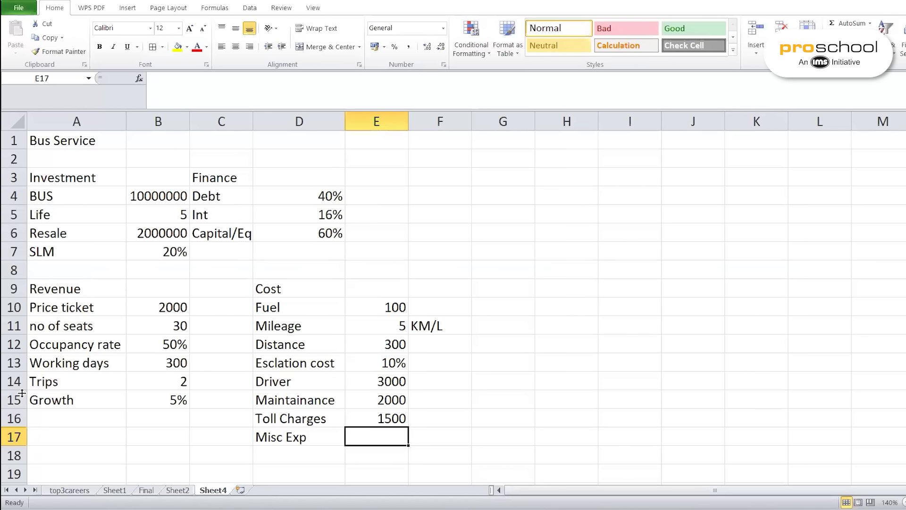
Enter 20% for Misc Exp in cell E17 and the note "Of Rev" beside it in F17
{"action": "type", "text": "20%"}
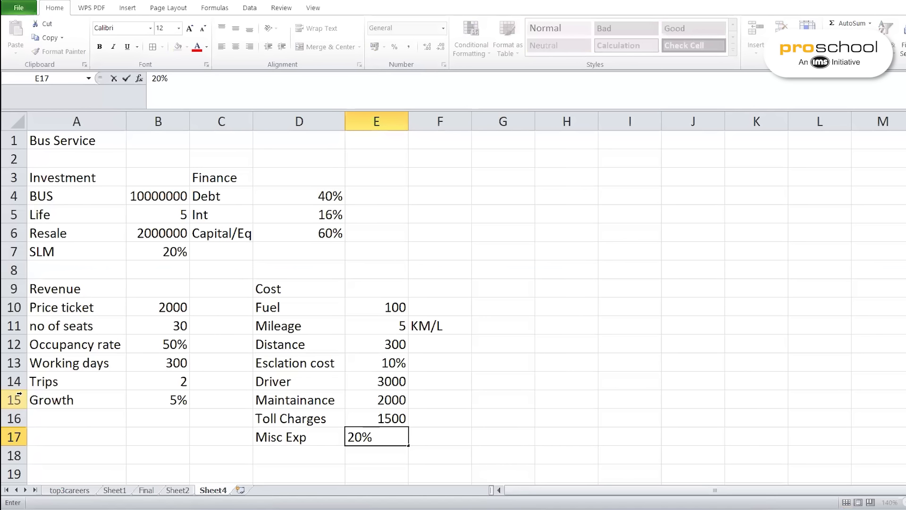
{"action": "left_click", "coordinate": [460, 431]}
{"action": "type", "text": "Of Rev"}
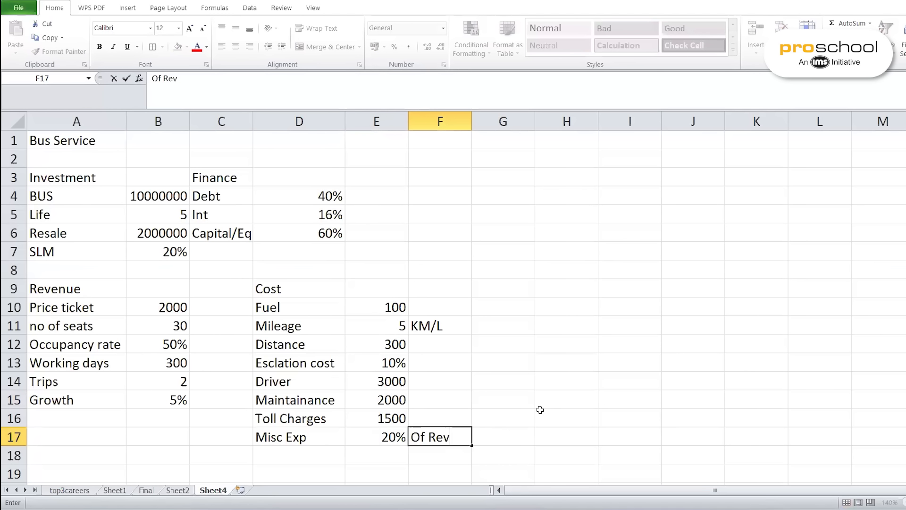
{"action": "key", "text": "Return"}
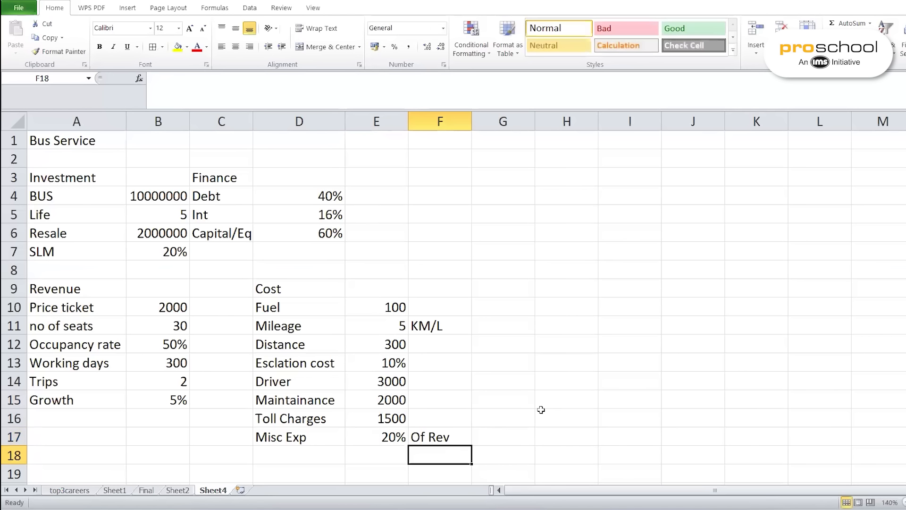
Label cell D18 "Esc of Driver & main" and enter a rate of 10% beside it in E18
{"action": "left_click", "coordinate": [296, 453]}
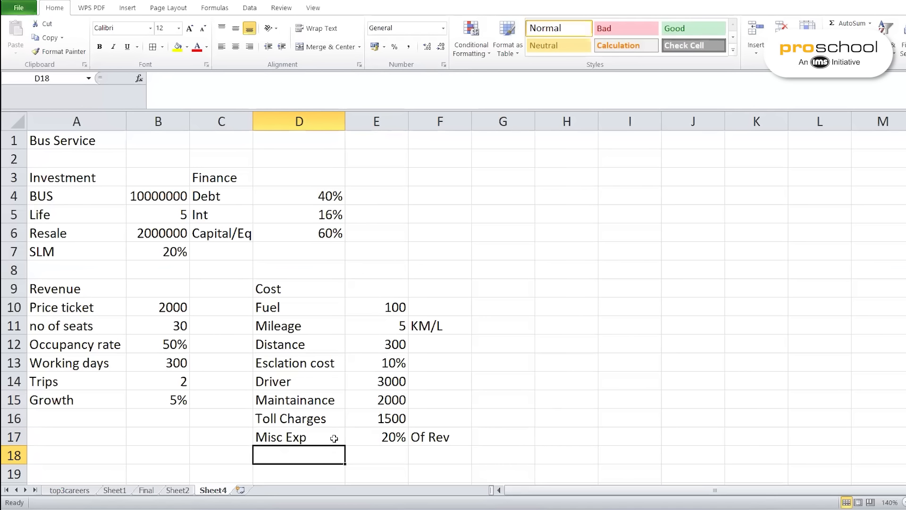
{"action": "type", "text": "Esc "}
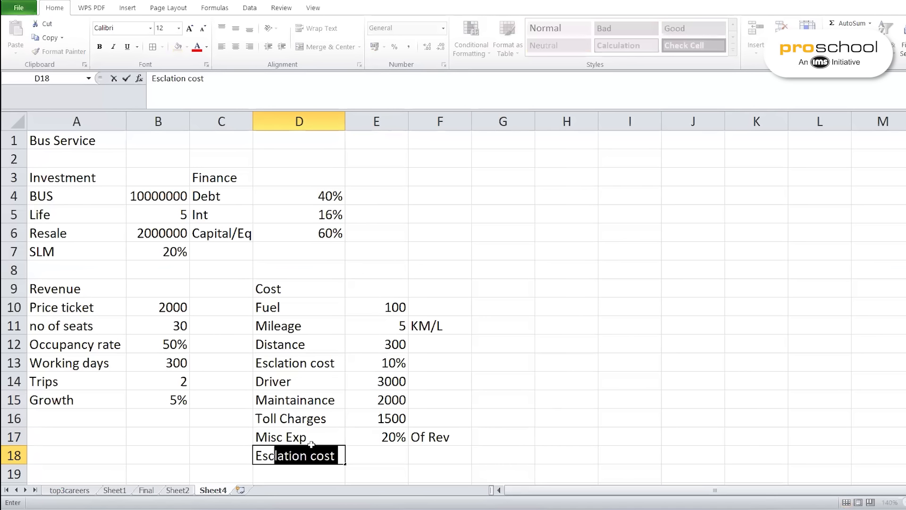
{"action": "type", "text": "o"}
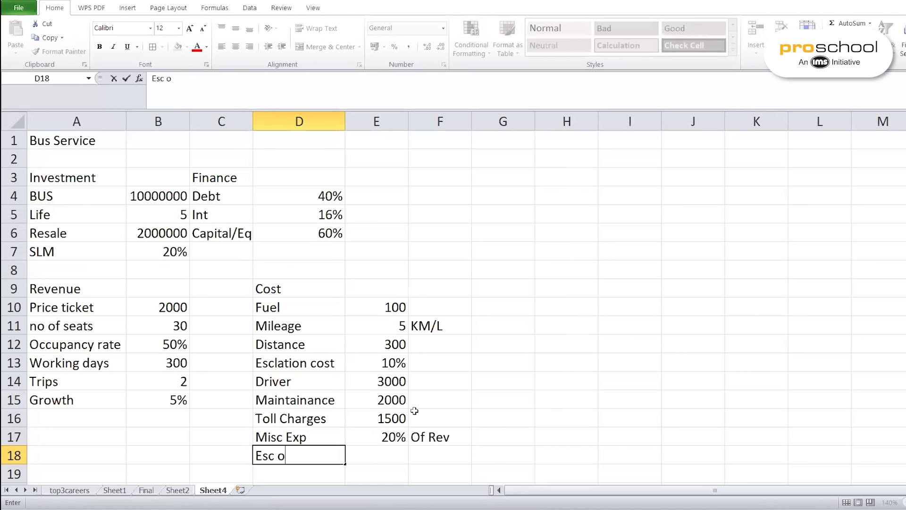
{"action": "type", "text": "f Driver &"}
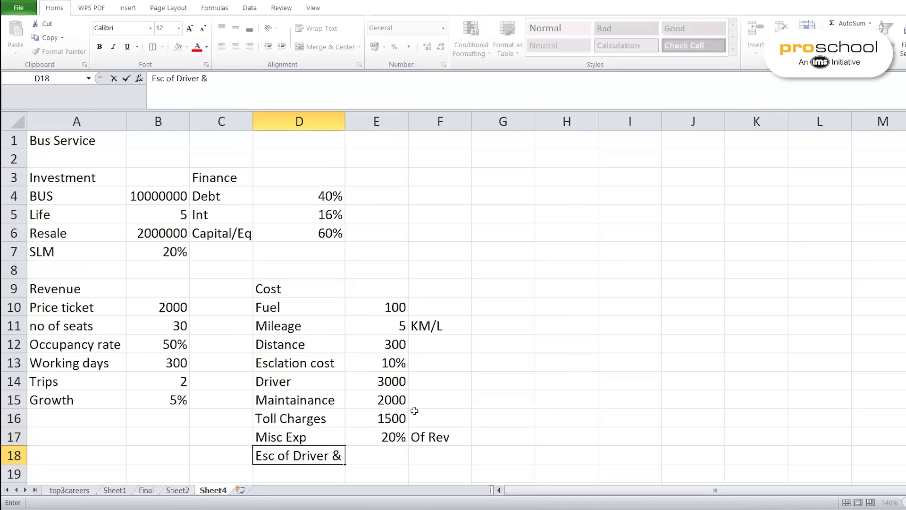
{"action": "type", "text": " main"}
{"action": "left_click_drag", "start_coordinate": [491, 400], "coordinate": [566, 401]}
{"action": "left_click", "coordinate": [398, 455]}
{"action": "type", "text": "1"}
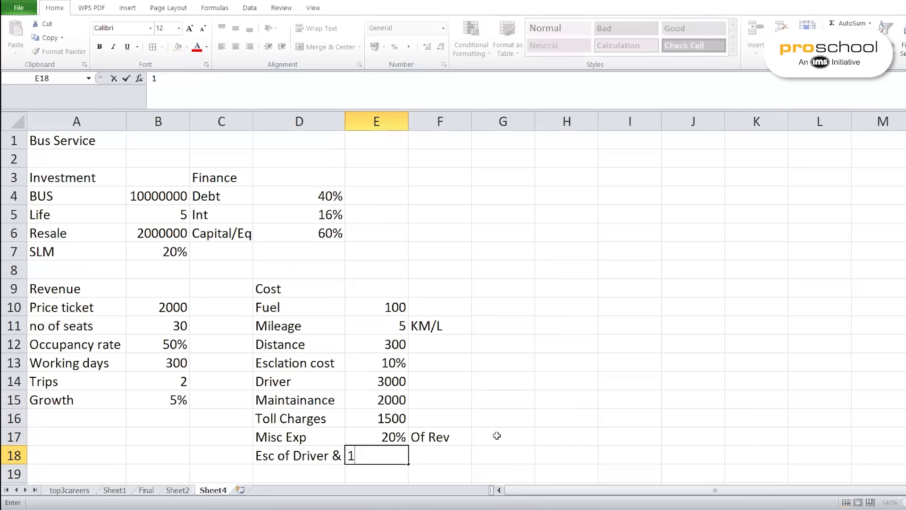
{"action": "type", "text": "0%"}
{"action": "key", "text": "Return"}
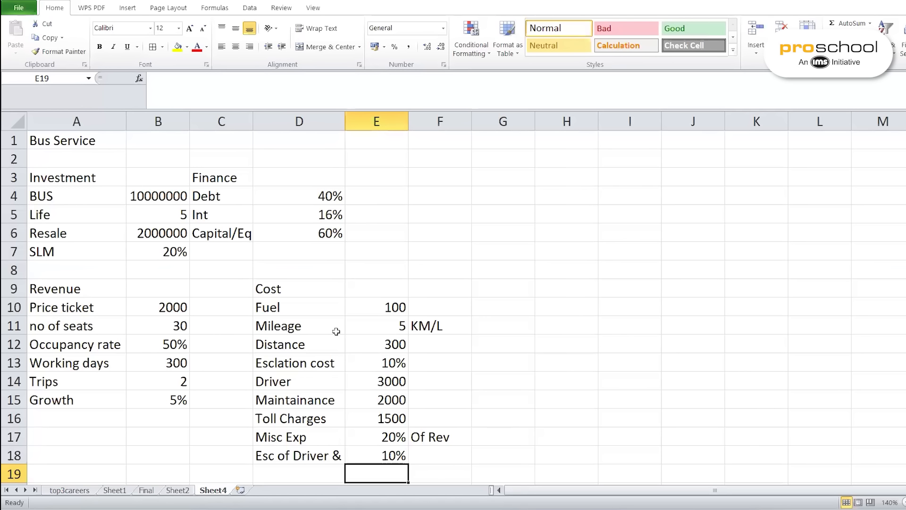
Fill the section headings Investment (A3), Finance (C3), Revenue (A9) and Cost (D9) with the standard light blue colour
{"action": "left_click", "coordinate": [101, 171]}
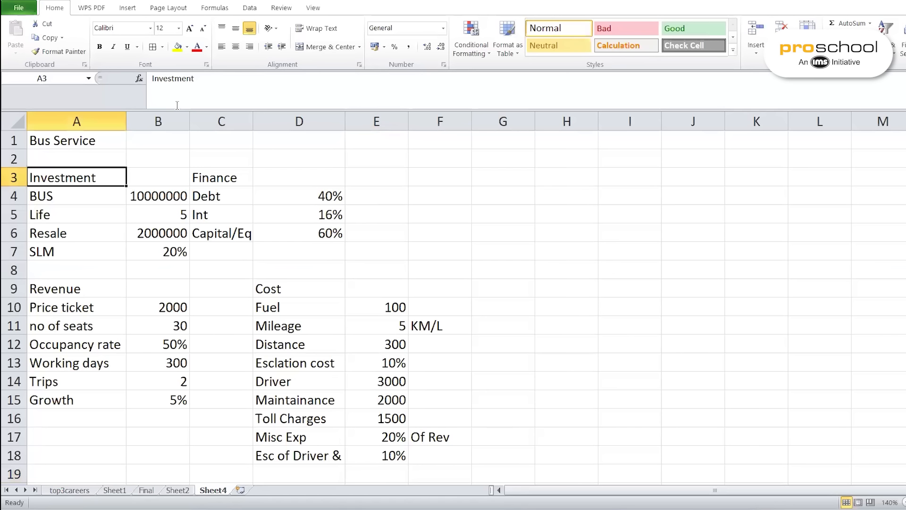
{"action": "left_click", "coordinate": [187, 47]}
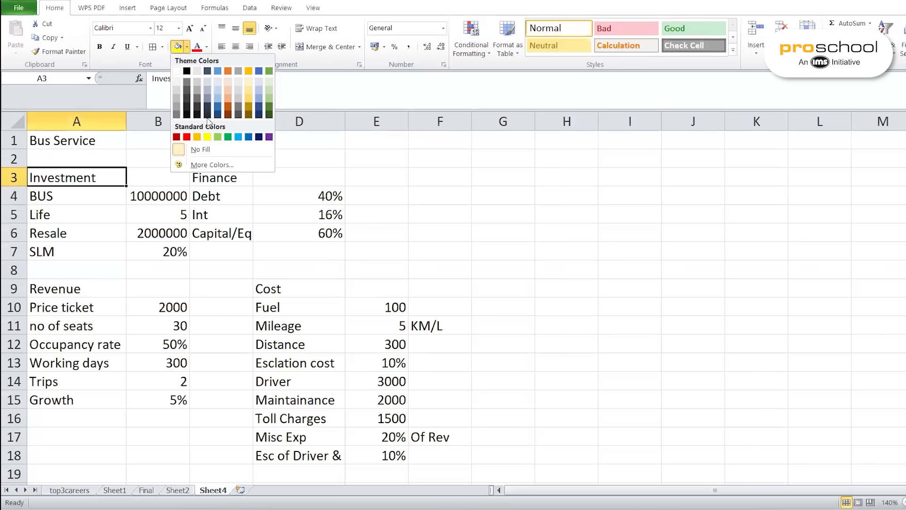
{"action": "left_click", "coordinate": [239, 139]}
{"action": "left_click", "coordinate": [228, 176]}
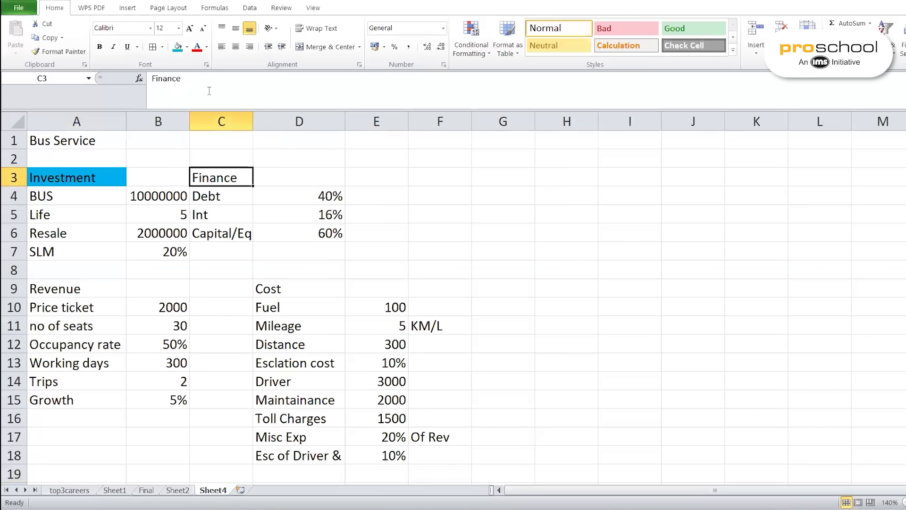
{"action": "left_click", "coordinate": [178, 46]}
{"action": "left_click", "coordinate": [89, 286]}
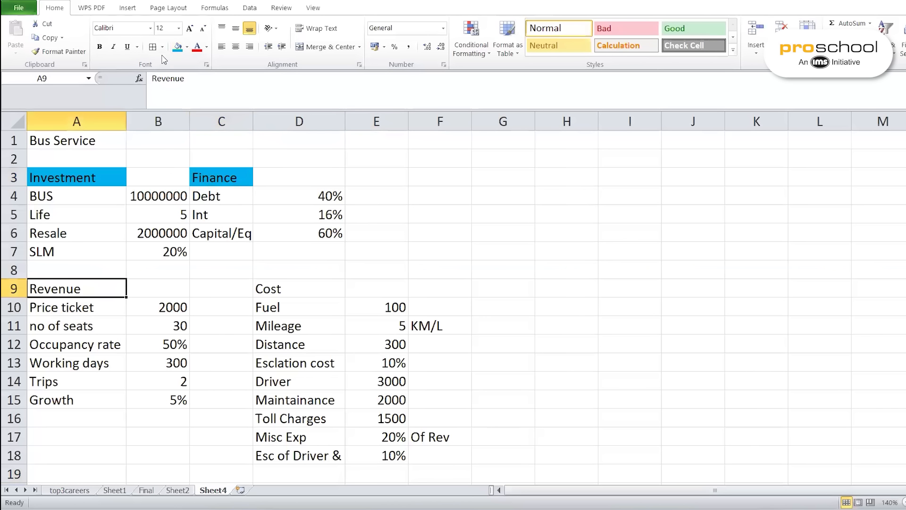
{"action": "left_click", "coordinate": [178, 47]}
{"action": "left_click", "coordinate": [278, 289]}
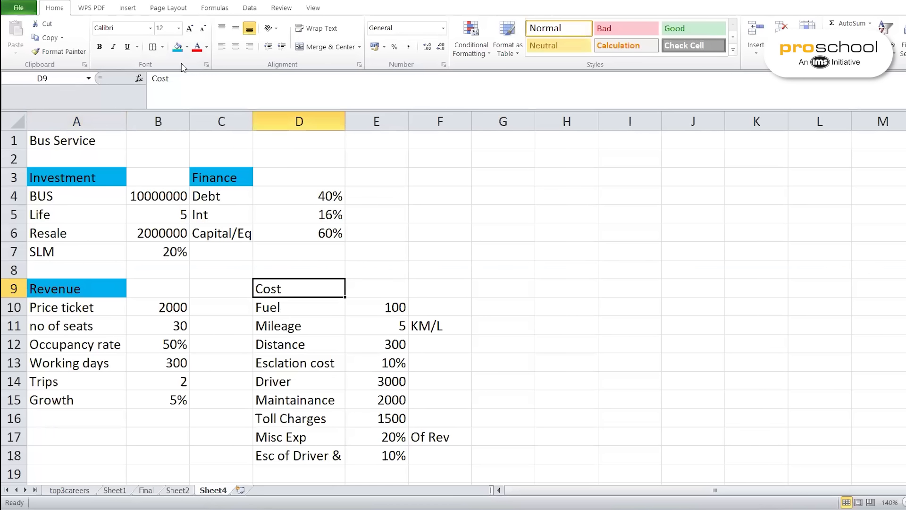
{"action": "left_click", "coordinate": [178, 47]}
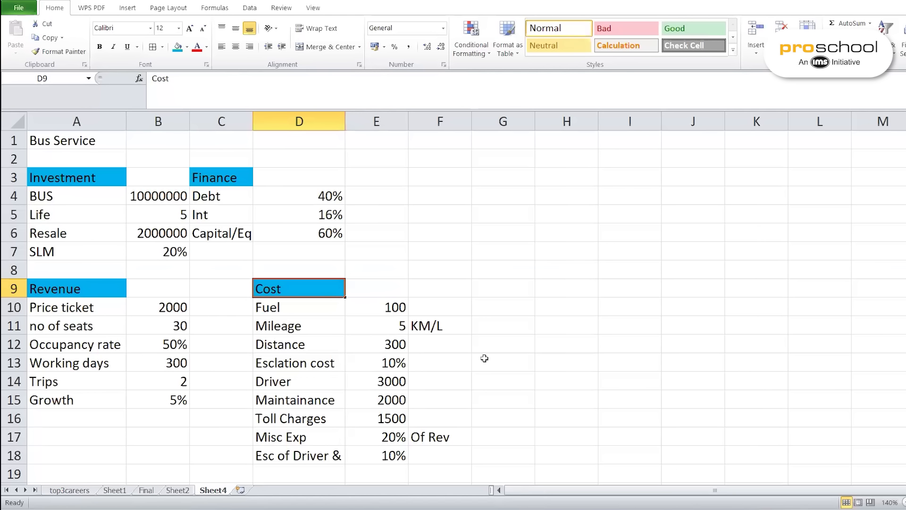
Enter the heading "Income statement" in cell A20 below the assumptions, correcting its spelling
{"action": "scroll", "coordinate": [461, 419], "scroll_direction": "down", "scroll_amount": 3}
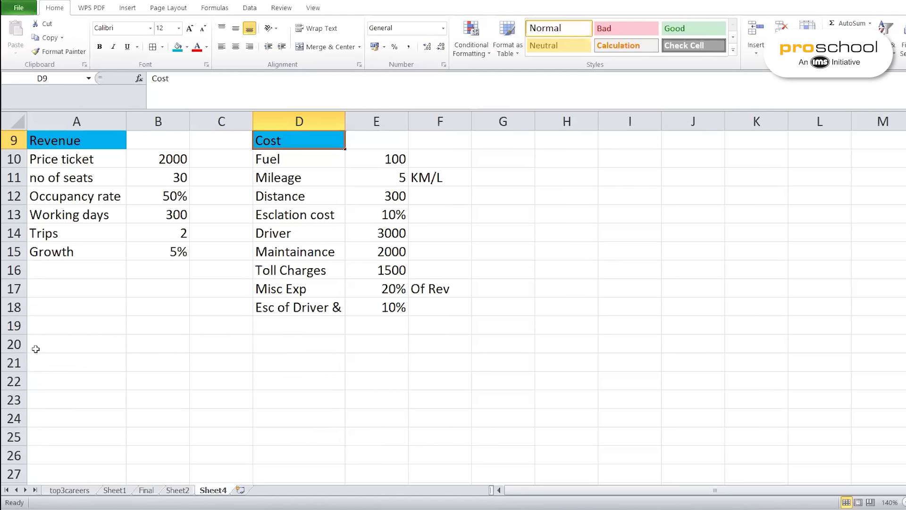
{"action": "left_click", "coordinate": [14, 344]}
{"action": "left_click", "coordinate": [96, 345]}
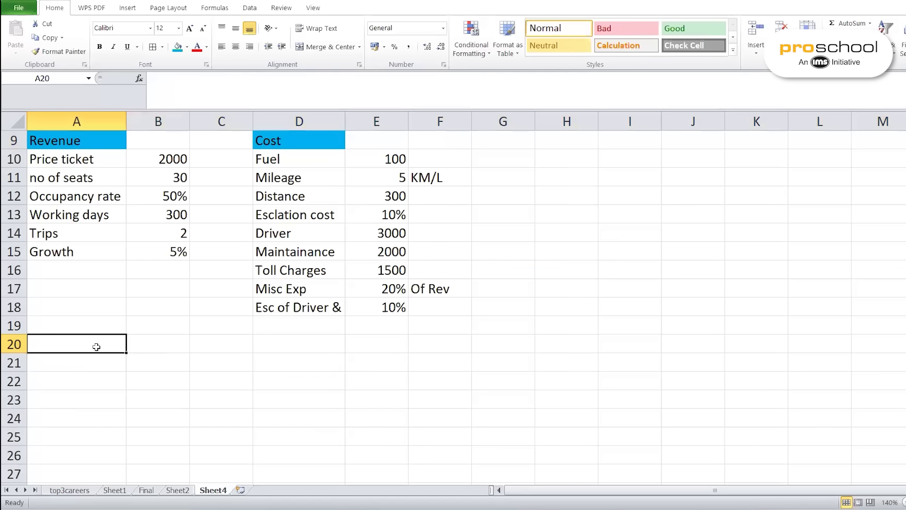
{"action": "type", "text": "Inc"}
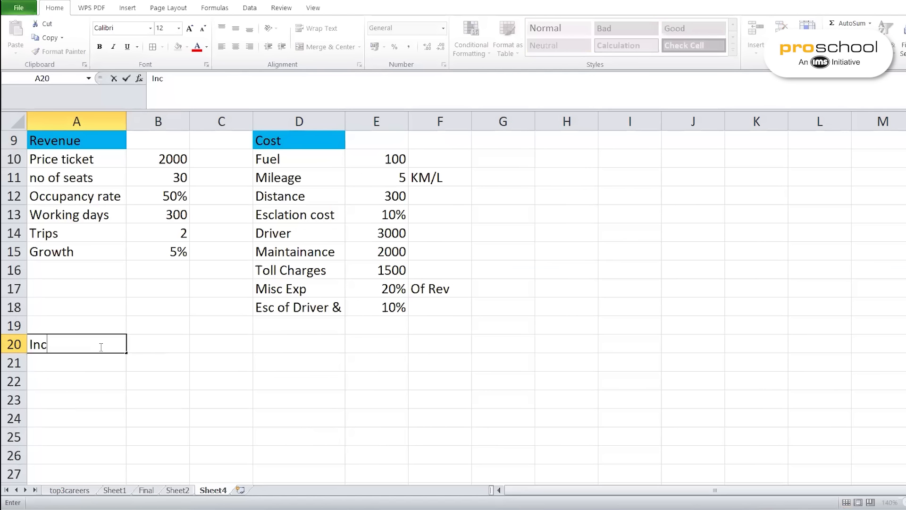
{"action": "type", "text": "ome statemnet"}
{"action": "left_click", "coordinate": [168, 366]}
{"action": "left_click", "coordinate": [114, 344]}
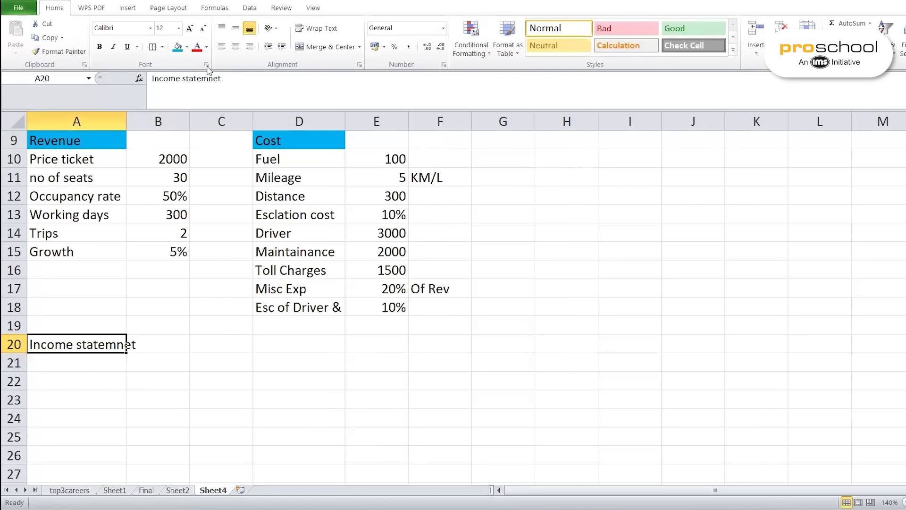
{"action": "left_click", "coordinate": [215, 79]}
{"action": "key", "text": "BackSpace"}
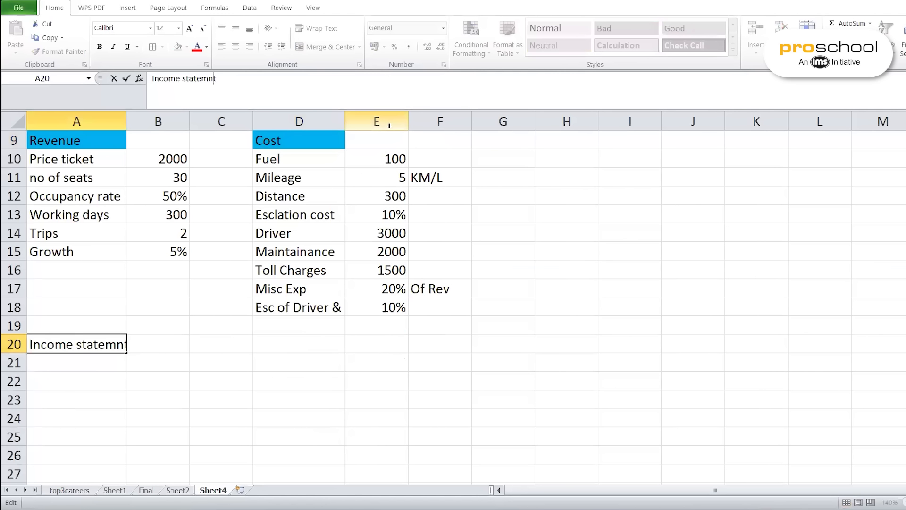
{"action": "key", "text": "BackSpace"}
{"action": "type", "text": "entt"}
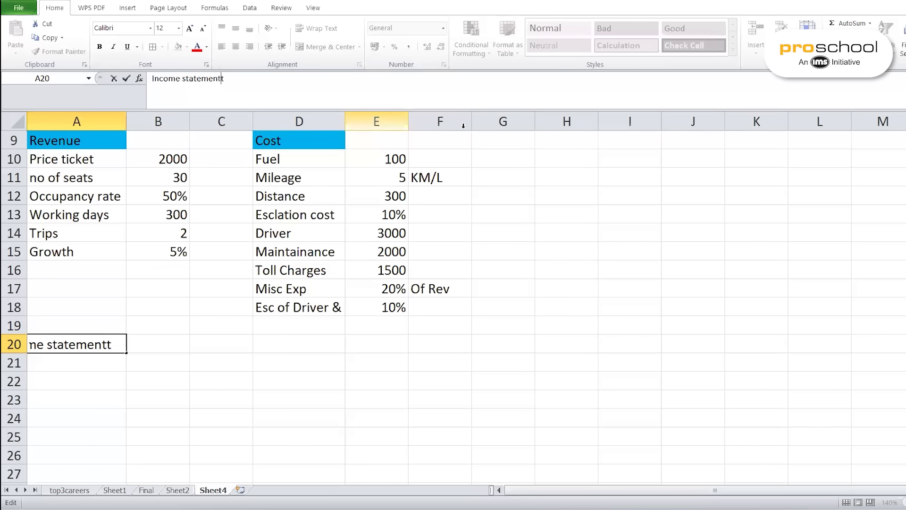
{"action": "left_click", "coordinate": [267, 83]}
{"action": "key", "text": "BackSpace"}
{"action": "left_click", "coordinate": [173, 415]}
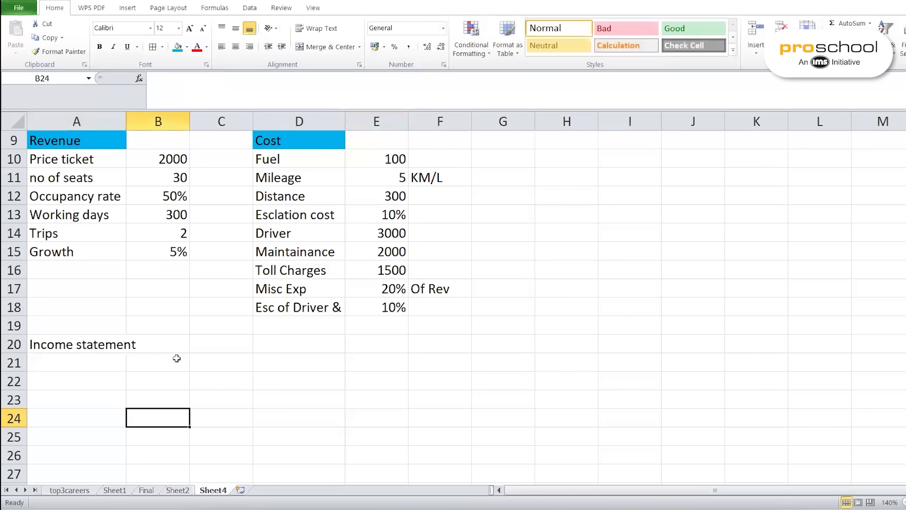
Label cell A21 "Revenue" directly under the Income statement heading, correcting the mistyped text
{"action": "left_click", "coordinate": [91, 363]}
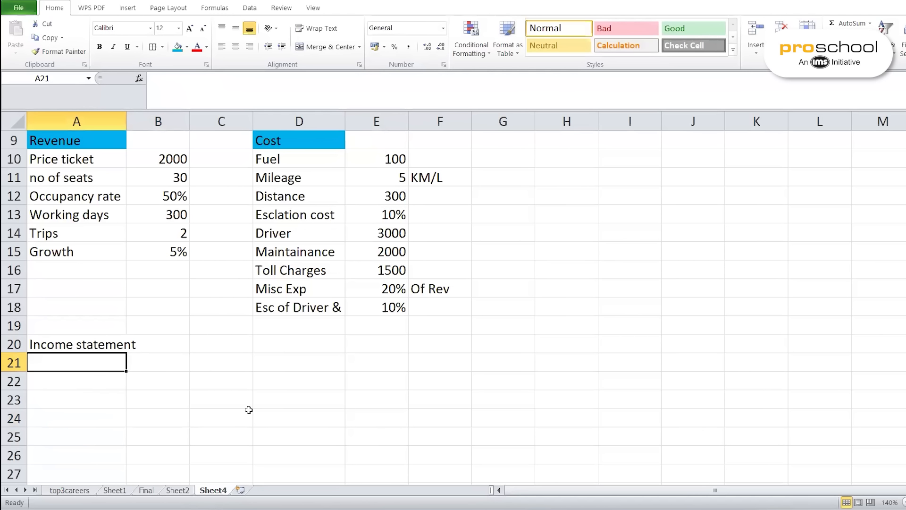
{"action": "type", "text": "RE"}
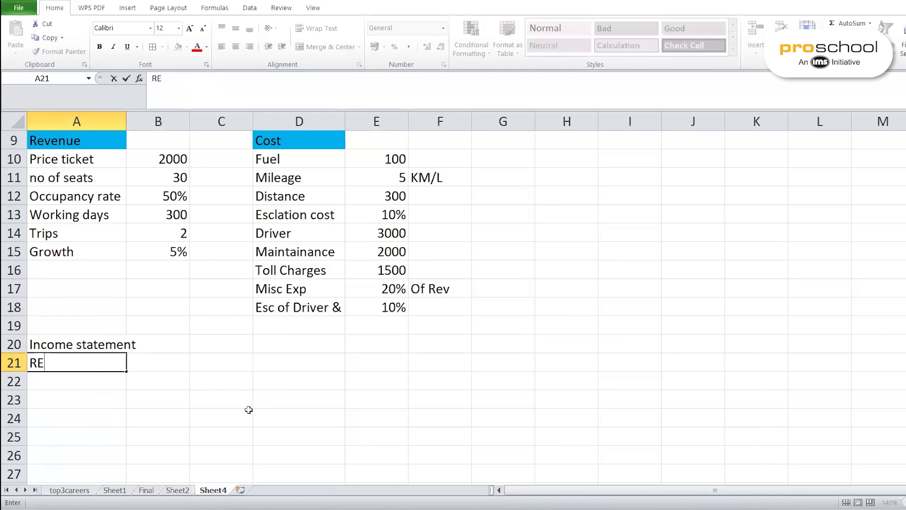
{"action": "type", "text": "=venue"}
{"action": "key", "text": "Return"}
{"action": "key", "text": "Return"}
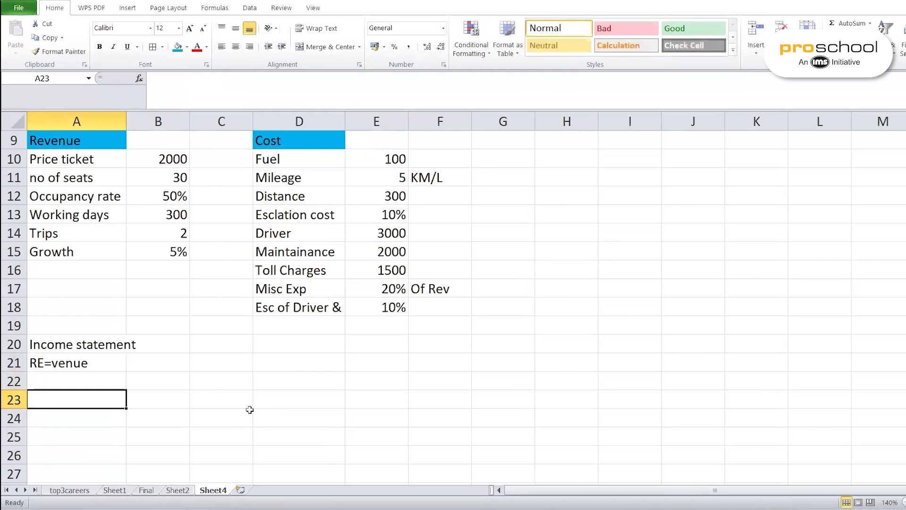
{"action": "double_click", "coordinate": [104, 361]}
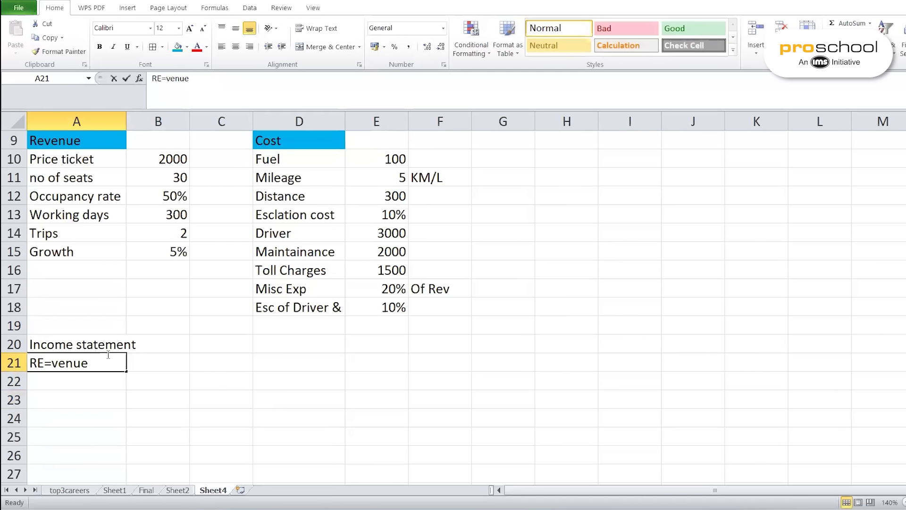
{"action": "key", "text": "BackSpace"}
{"action": "key", "text": "BackSpace"}
{"action": "key", "text": "BackSpace"}
{"action": "key", "text": "BackSpace"}
{"action": "key", "text": "BackSpace"}
{"action": "key", "text": "BackSpace"}
{"action": "key", "text": "BackSpace"}
{"action": "type", "text": "even"}
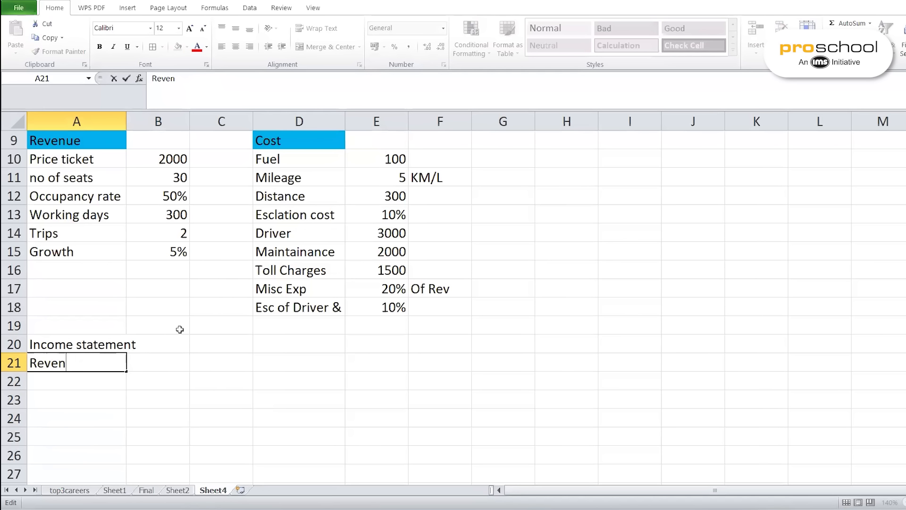
{"action": "type", "text": "ue"}
Label cell A24 "Expenses" in the income statement, leaving two blank rows below Revenue
{"action": "left_click", "coordinate": [65, 419]}
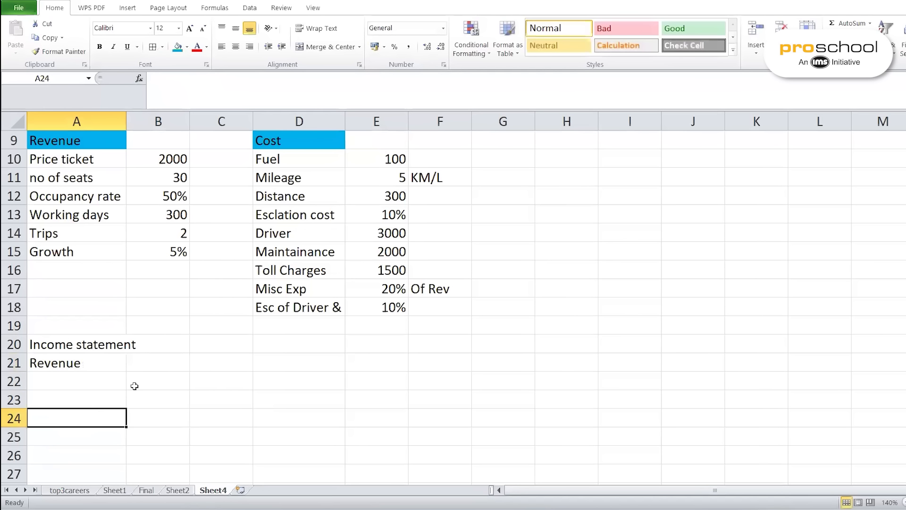
{"action": "type", "text": "Expen"}
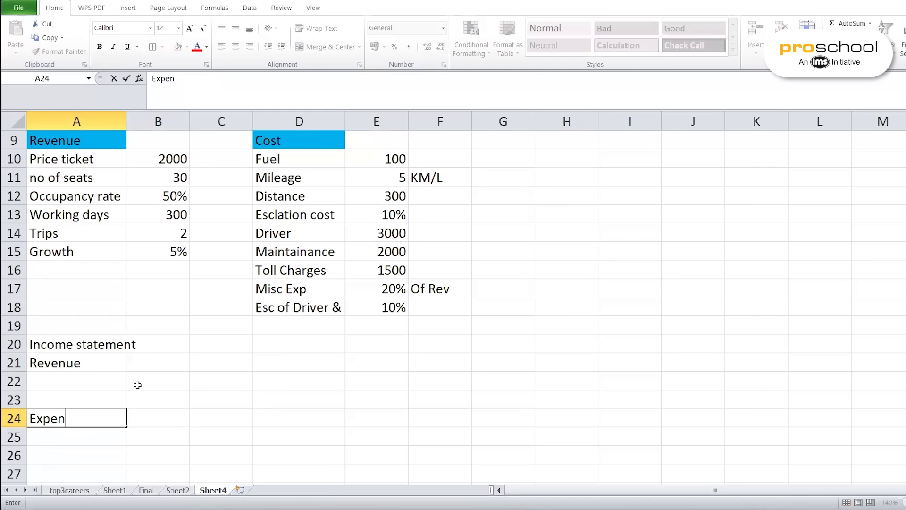
{"action": "type", "text": "ses"}
{"action": "key", "text": "Return"}
{"action": "key", "text": "Return"}
{"action": "key", "text": "Return"}
{"action": "key", "text": "Return"}
{"action": "key", "text": "Return"}
{"action": "key", "text": "Return"}
{"action": "key", "text": "Return"}
{"action": "key", "text": "Return"}
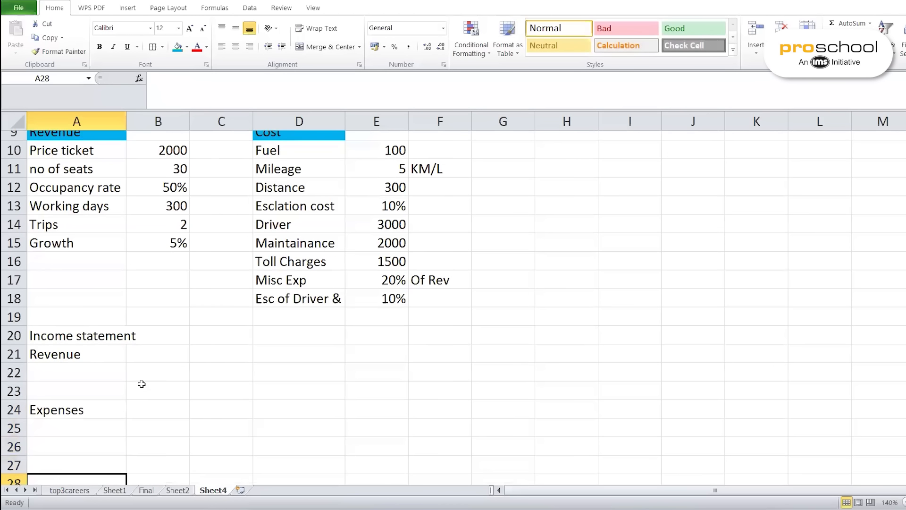
{"action": "key", "text": "Return"}
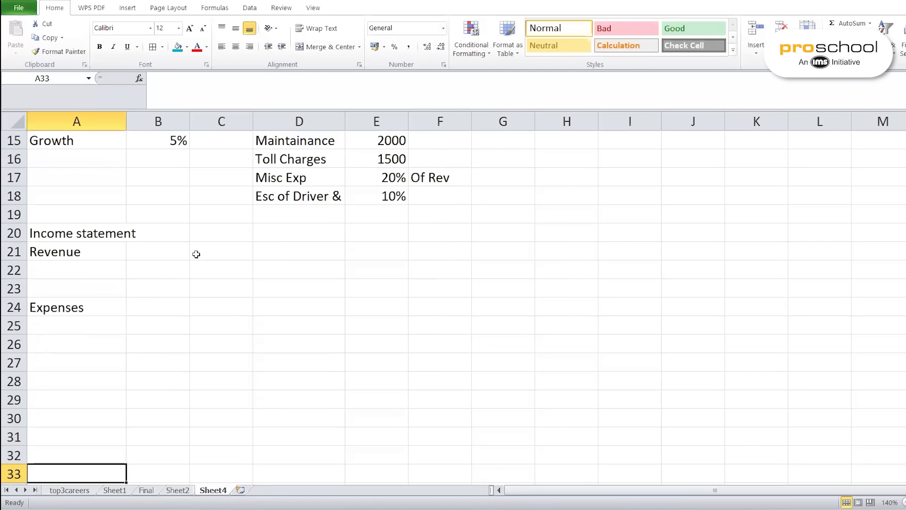
Enter the year numbers 0 through 5 across cells C20 to H20 in the Income statement heading row
{"action": "left_click", "coordinate": [214, 238]}
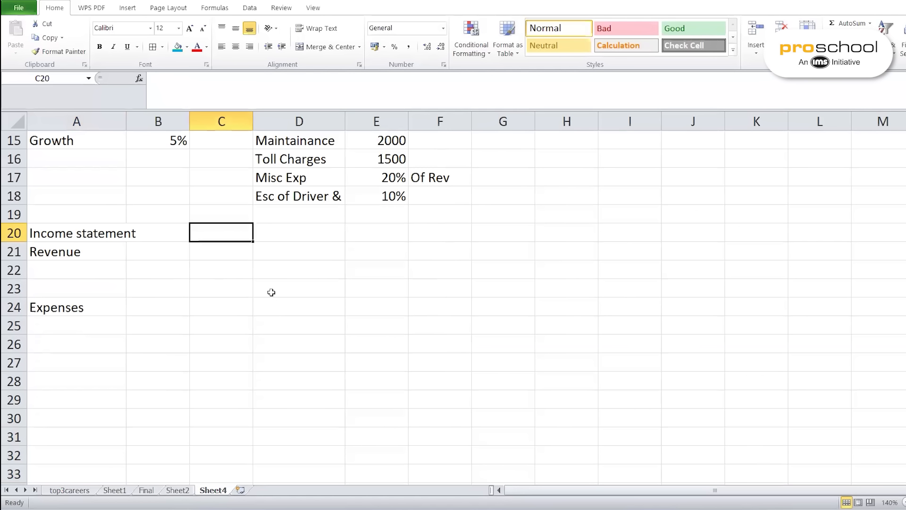
{"action": "type", "text": "0"}
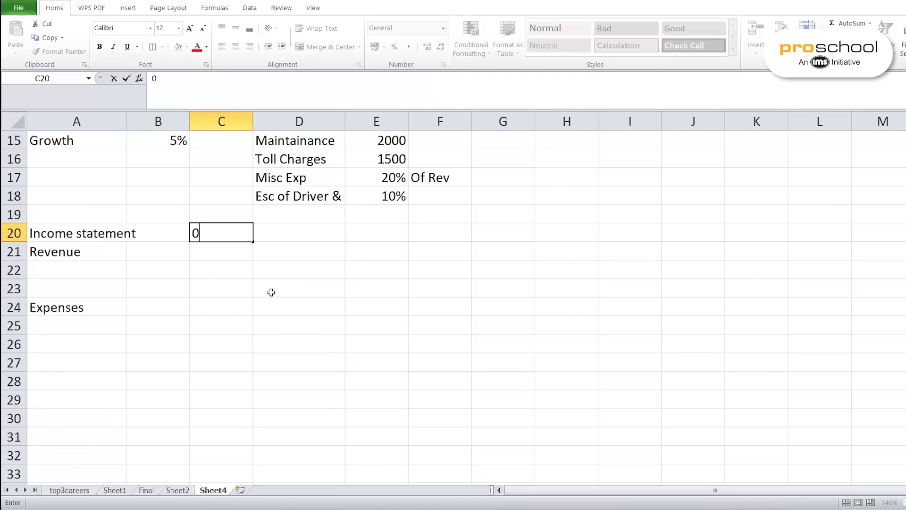
{"action": "left_click", "coordinate": [296, 236]}
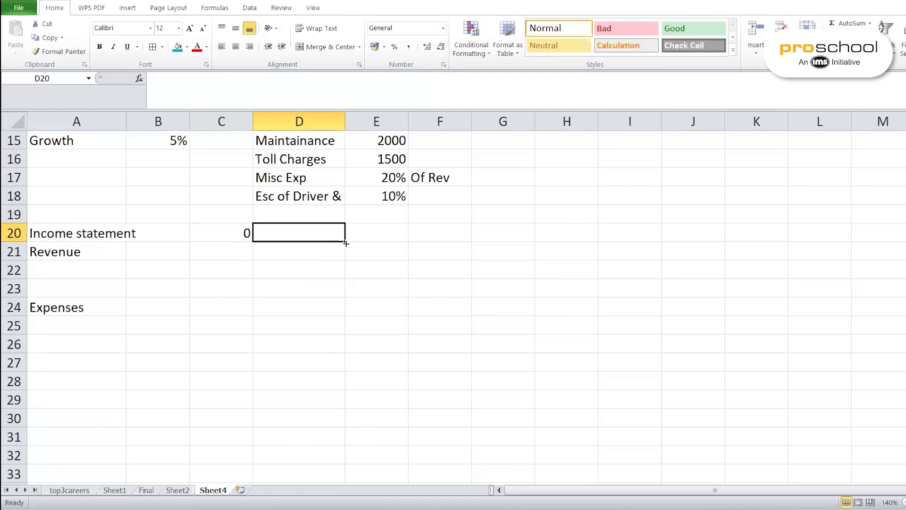
{"action": "type", "text": "1"}
{"action": "key", "text": "Tab"}
{"action": "type", "text": "2"}
{"action": "key", "text": "Tab"}
{"action": "type", "text": "3"}
{"action": "key", "text": "Tab"}
{"action": "type", "text": "4"}
{"action": "key", "text": "Tab"}
{"action": "type", "text": "5"}
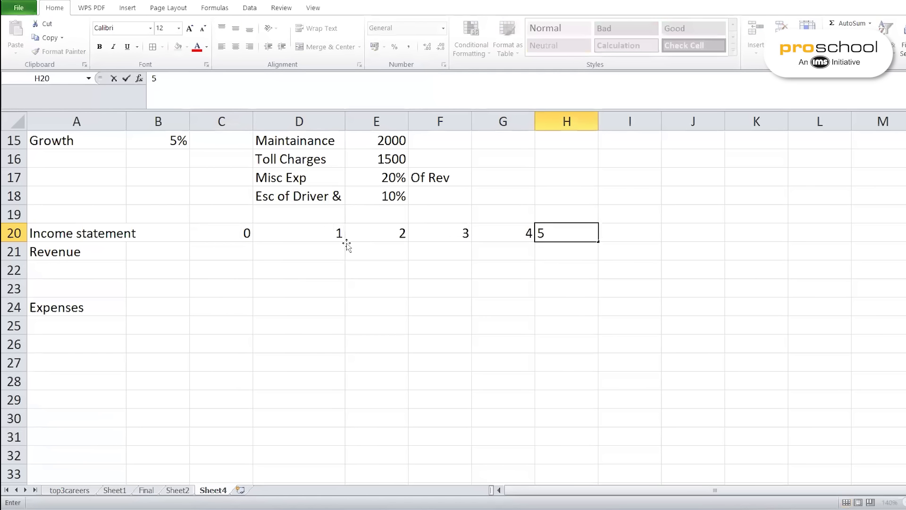
{"action": "key", "text": "Return"}
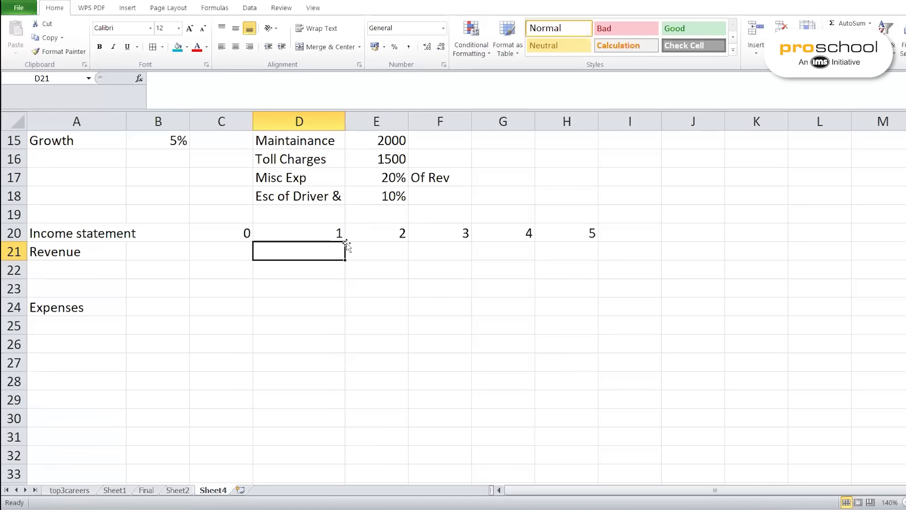
Calculate year 1 revenue in D21 with =B10*B11*B12*B13*B14, multiplying ticket price, seats, occupancy rate, working days and trips
{"action": "left_click", "coordinate": [223, 256]}
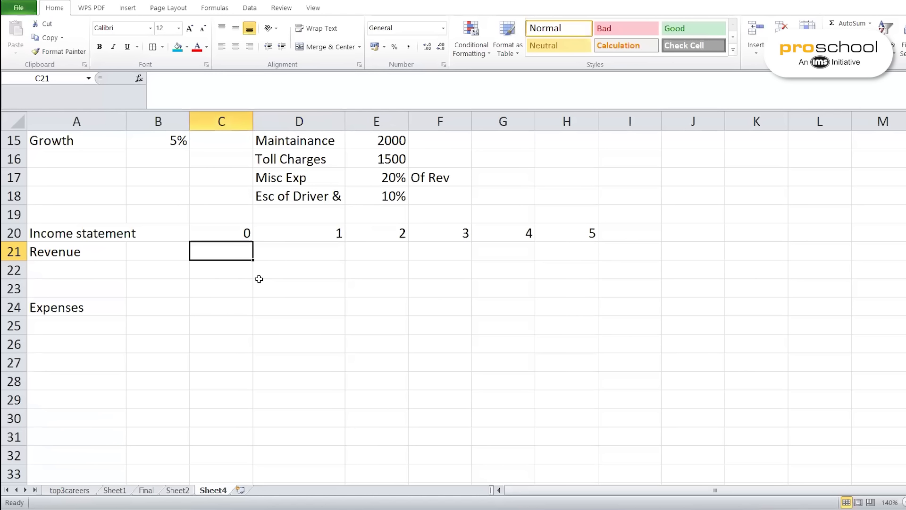
{"action": "scroll", "coordinate": [259, 279], "scroll_direction": "up", "scroll_amount": 3}
{"action": "left_click", "coordinate": [315, 405]}
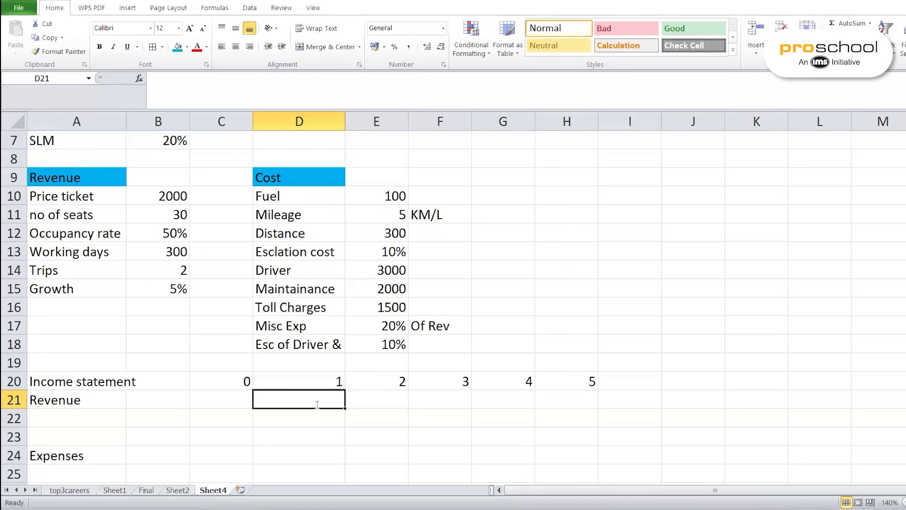
{"action": "type", "text": "="}
{"action": "left_click", "coordinate": [156, 195]}
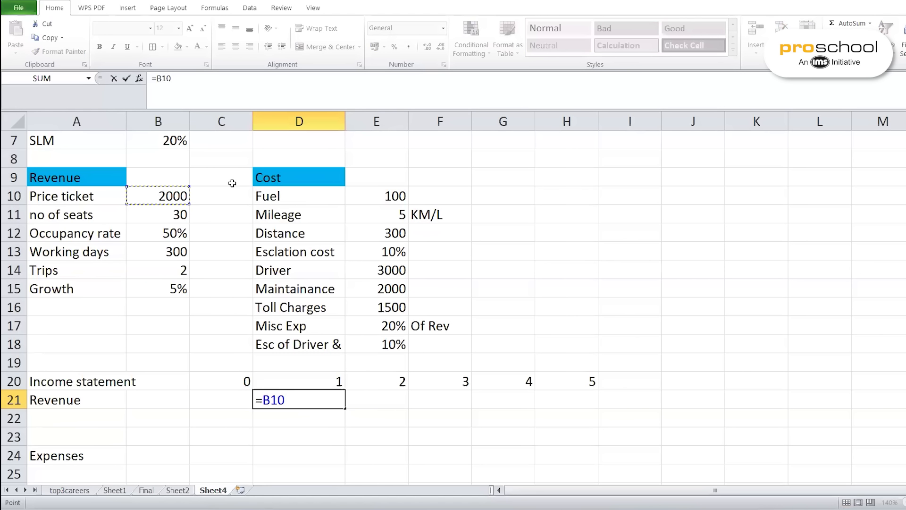
{"action": "type", "text": "*"}
{"action": "left_click", "coordinate": [177, 215]}
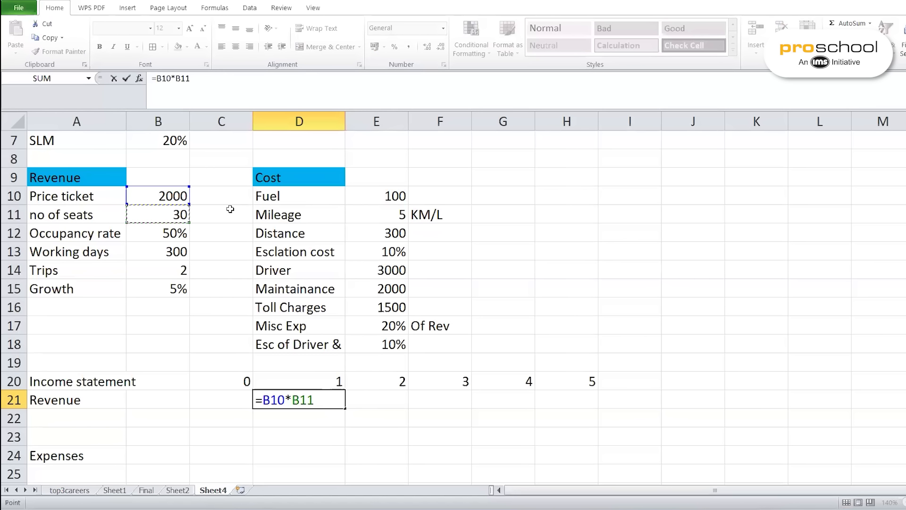
{"action": "type", "text": "*"}
{"action": "left_click", "coordinate": [154, 234]}
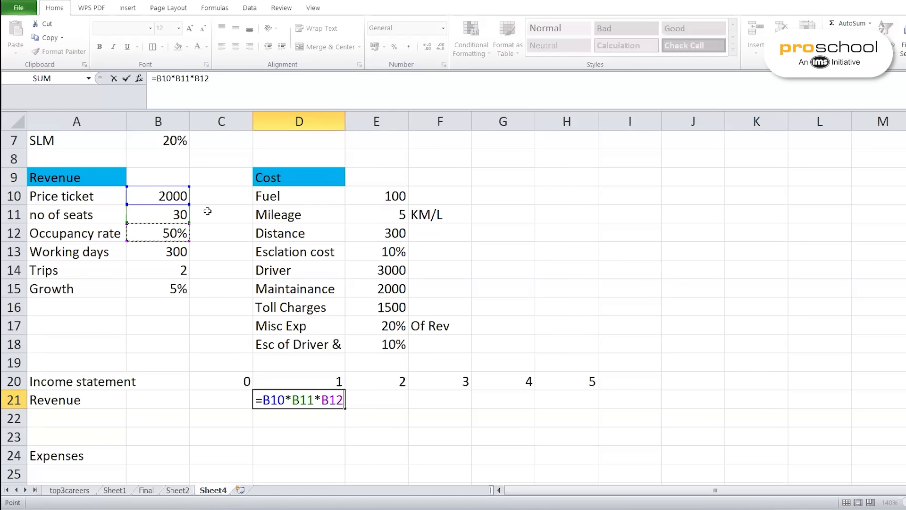
{"action": "type", "text": "*"}
{"action": "left_click", "coordinate": [157, 254]}
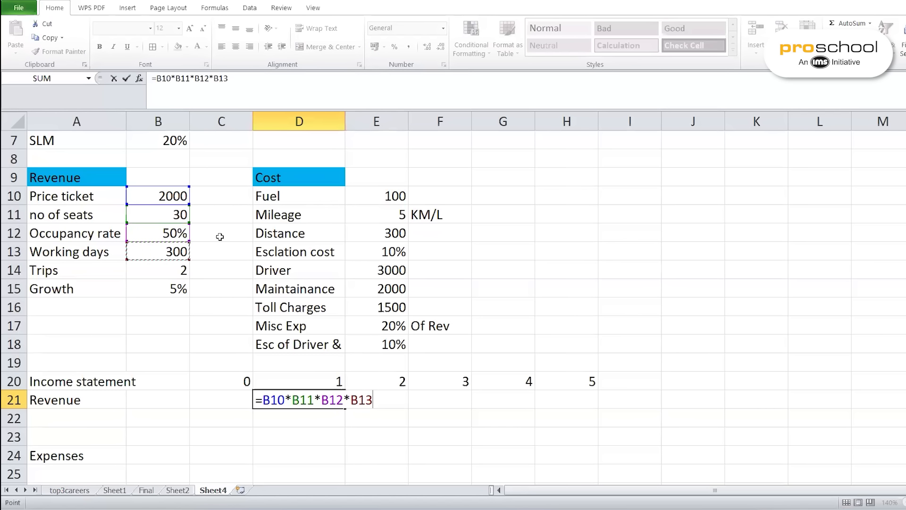
{"action": "type", "text": "*"}
{"action": "left_click", "coordinate": [141, 271]}
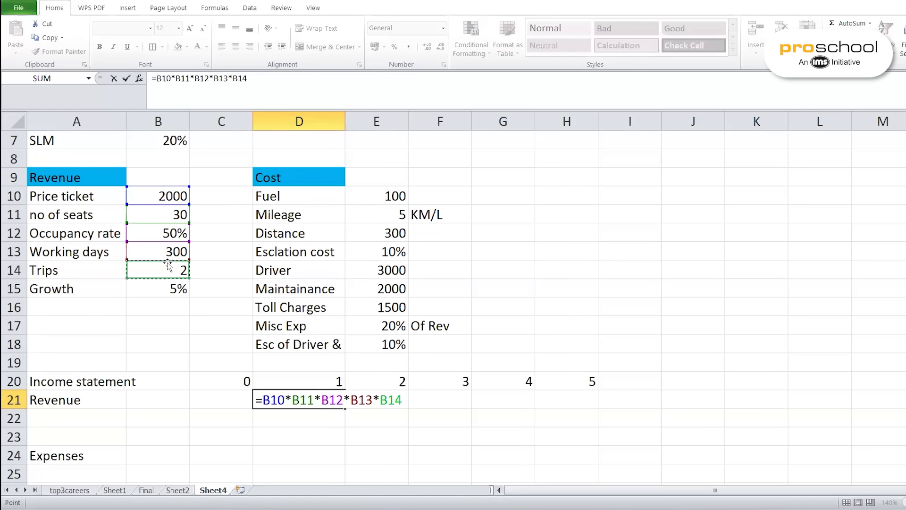
{"action": "key", "text": "Return"}
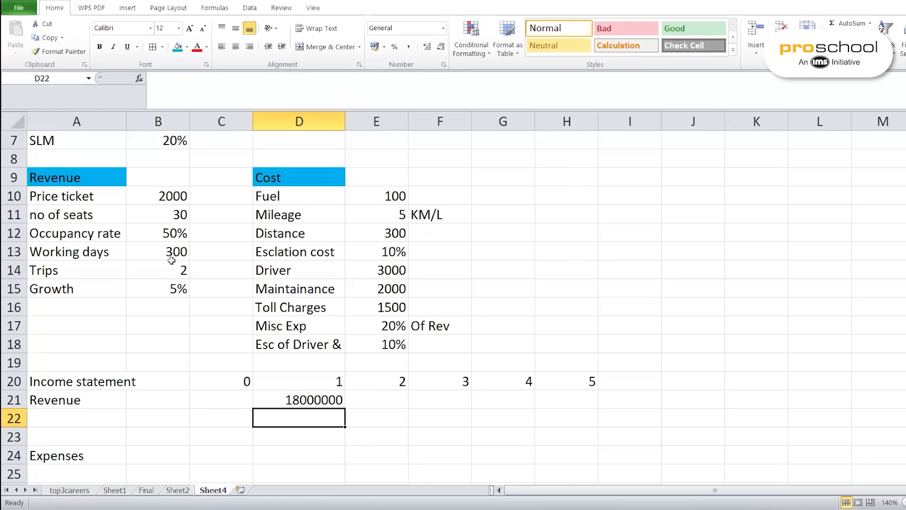
Check the year 1 revenue formula in D21 and try copying it across E21:H21
{"action": "double_click", "coordinate": [299, 399]}
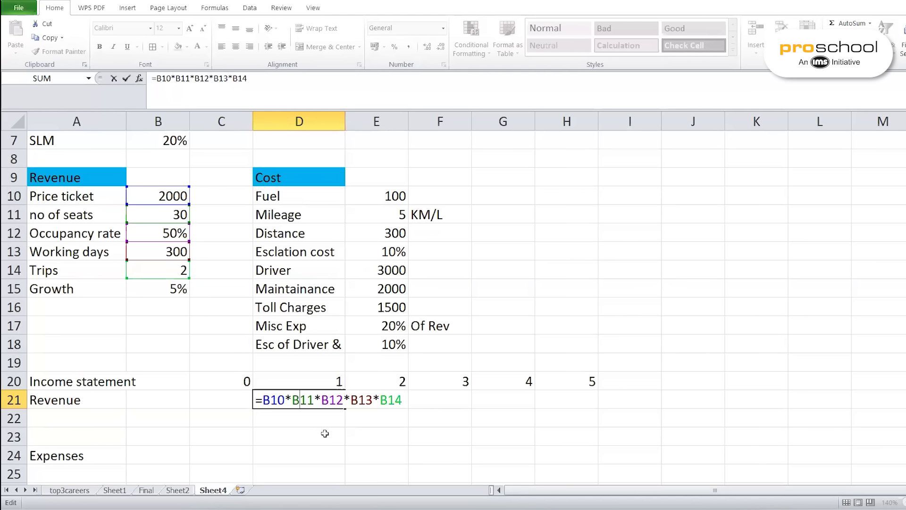
{"action": "key", "text": "Return"}
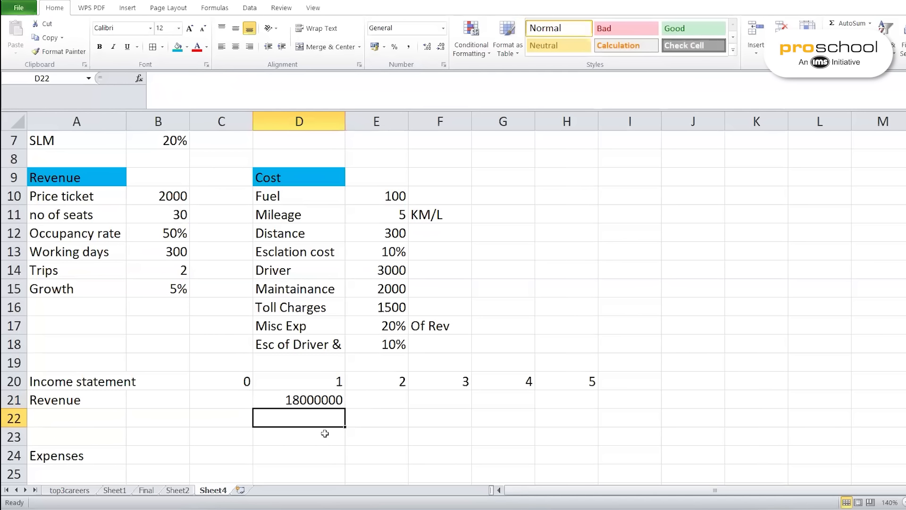
{"action": "left_click", "coordinate": [310, 396]}
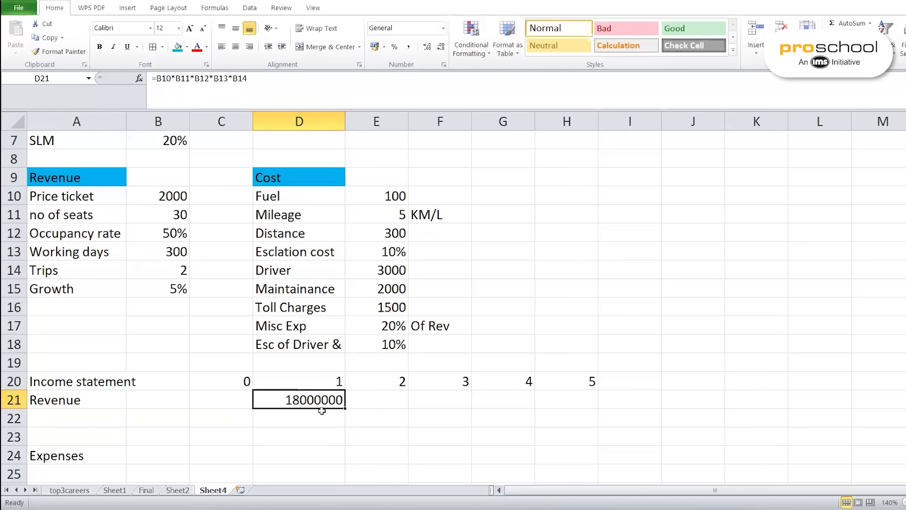
{"action": "left_click_drag", "start_coordinate": [348, 407], "coordinate": [598, 409]}
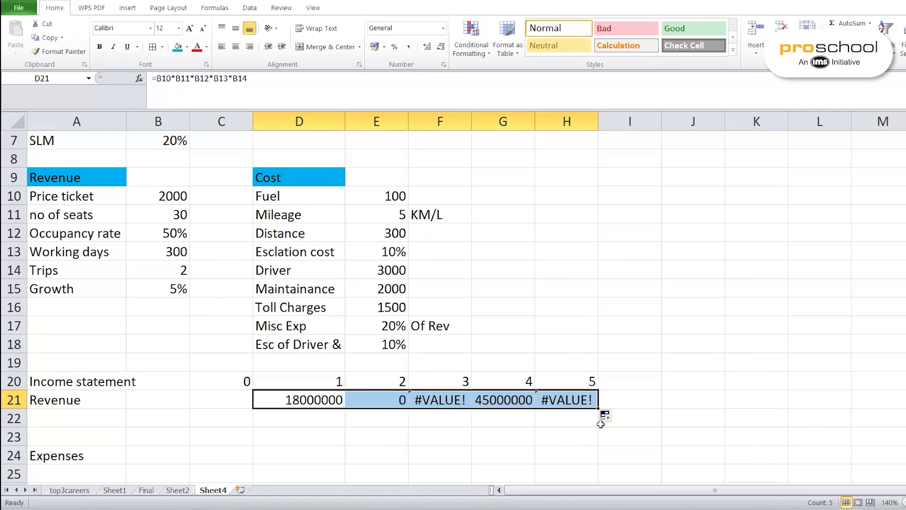
{"action": "left_click", "coordinate": [326, 406]}
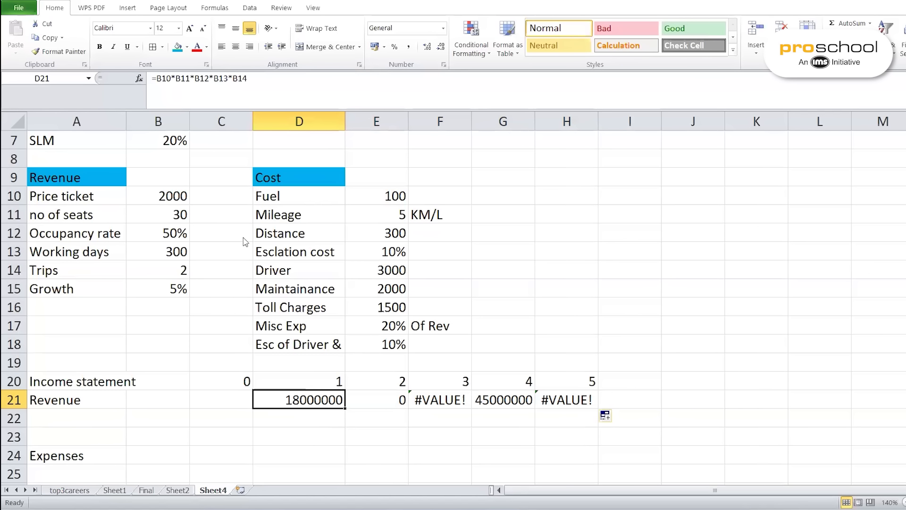
{"action": "left_click_drag", "start_coordinate": [157, 78], "coordinate": [248, 79]}
{"action": "left_click", "coordinate": [389, 400]}
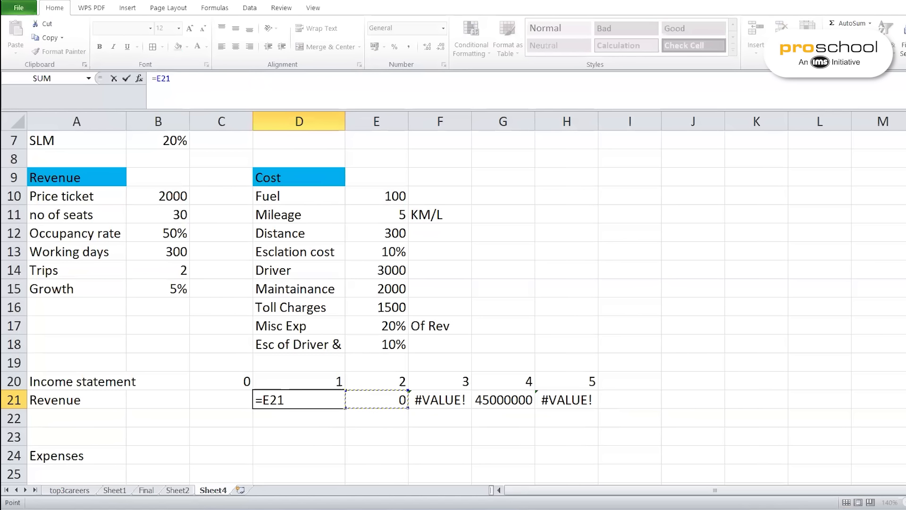
{"action": "key", "text": "Return"}
{"action": "key", "text": "ctrl+z"}
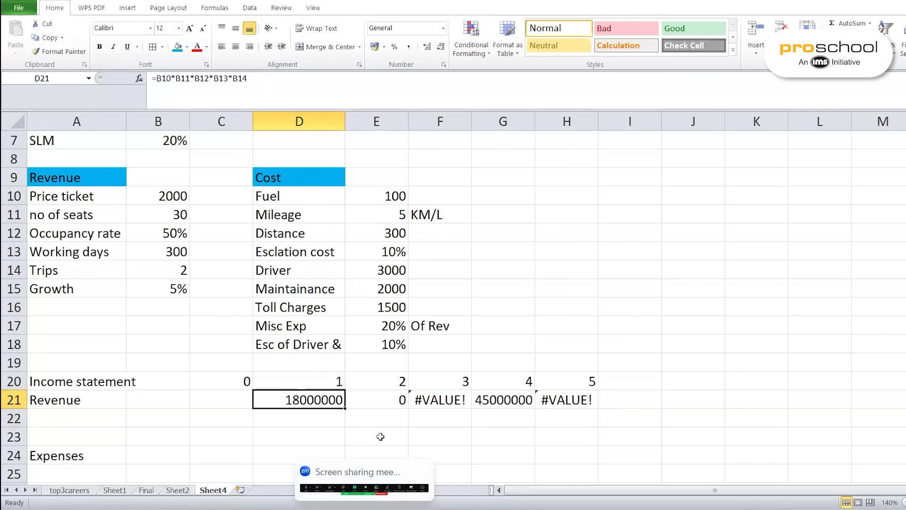
Examine the copied revenue formulas in E21 to H21 against the original in D21 to see which cells they reference
{"action": "left_click", "coordinate": [384, 393]}
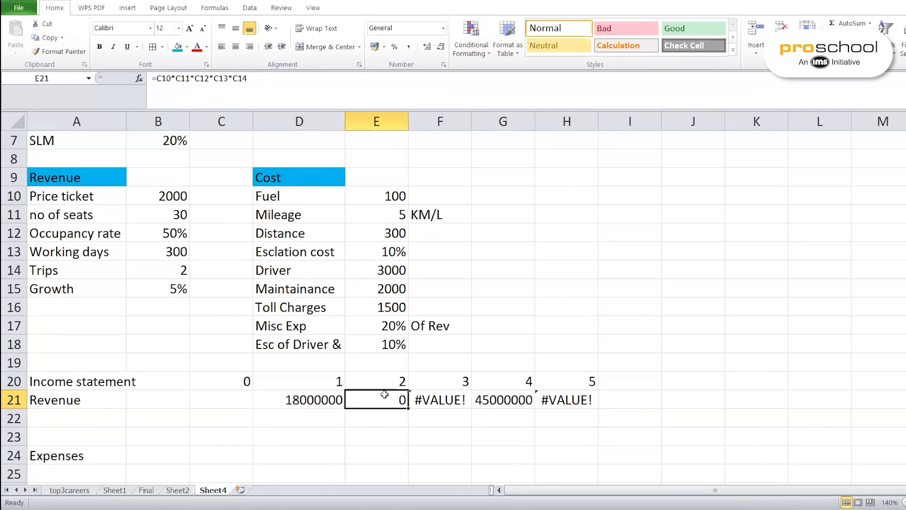
{"action": "left_click", "coordinate": [439, 404]}
{"action": "left_click", "coordinate": [501, 401]}
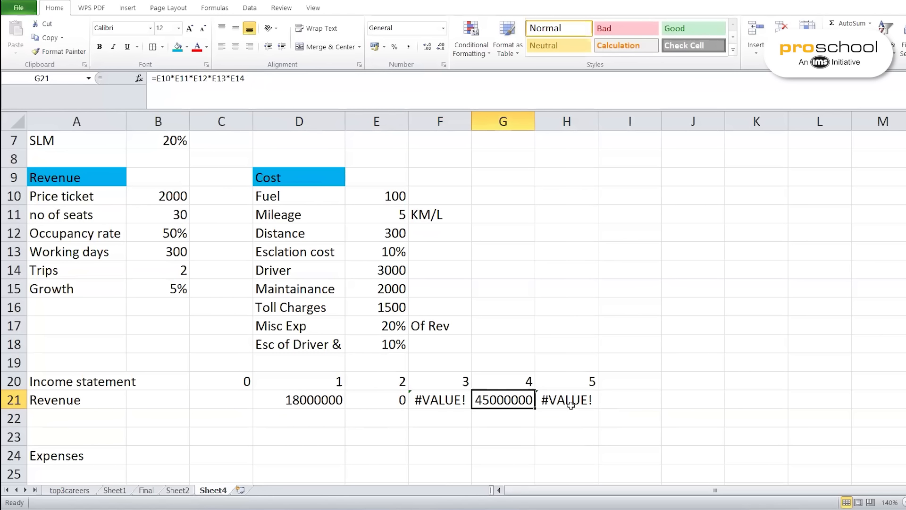
{"action": "left_click", "coordinate": [571, 405]}
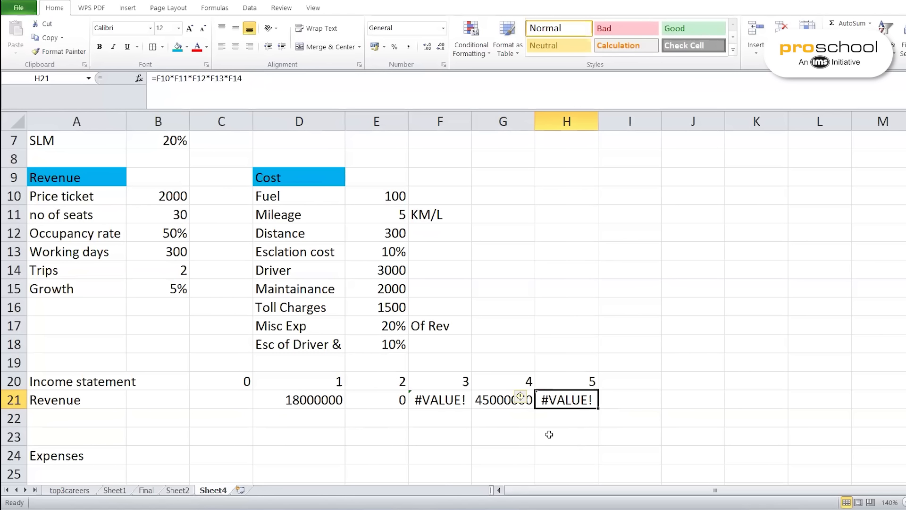
{"action": "left_click", "coordinate": [323, 399]}
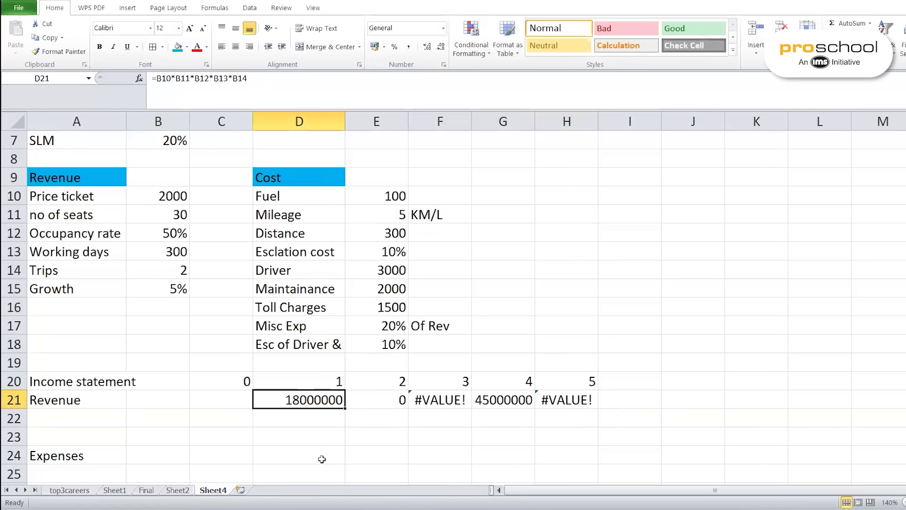
Clear the copied revenue formulas from E21:H21, keeping the year 1 formula in D21
{"action": "left_click_drag", "start_coordinate": [394, 399], "coordinate": [565, 399]}
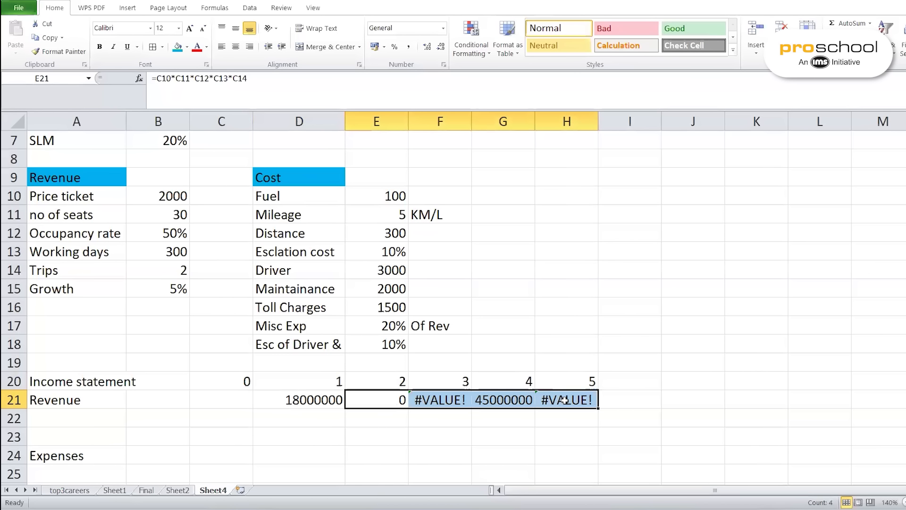
{"action": "key", "text": "Delete"}
{"action": "left_click", "coordinate": [311, 399]}
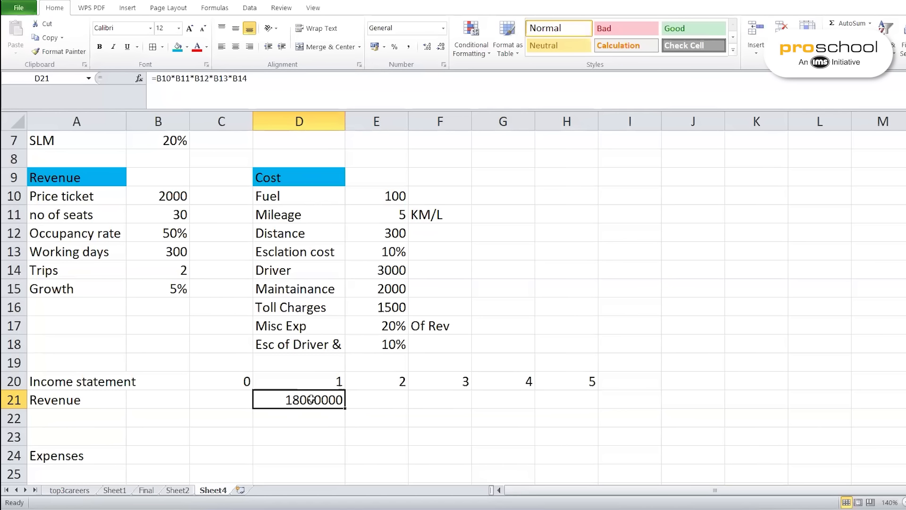
{"action": "left_click", "coordinate": [159, 288]}
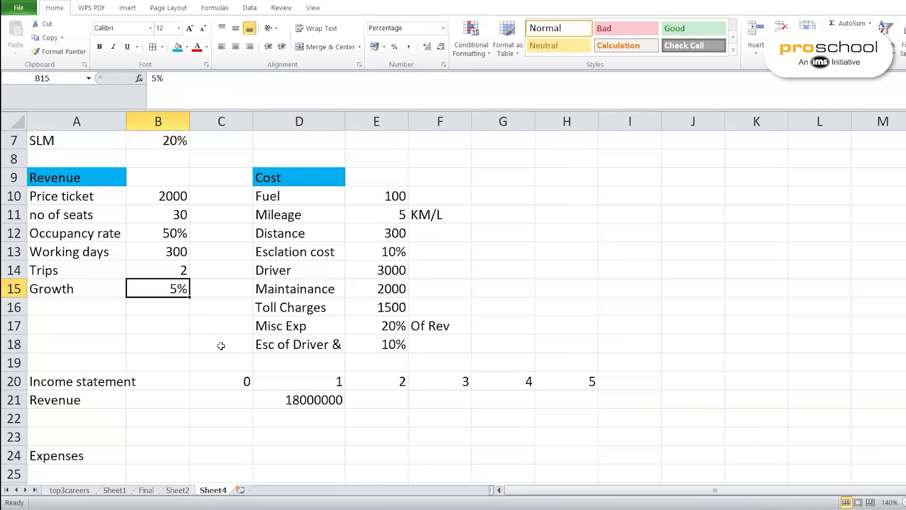
{"action": "left_click", "coordinate": [320, 399]}
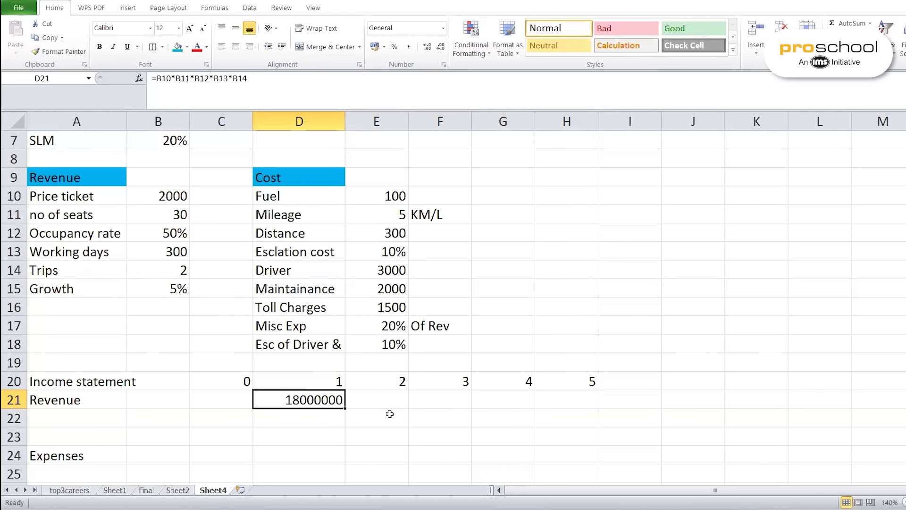
Draft the compound growth formula =P*(1+R)^n in empty cell H10 and erase it
{"action": "left_click", "coordinate": [572, 195]}
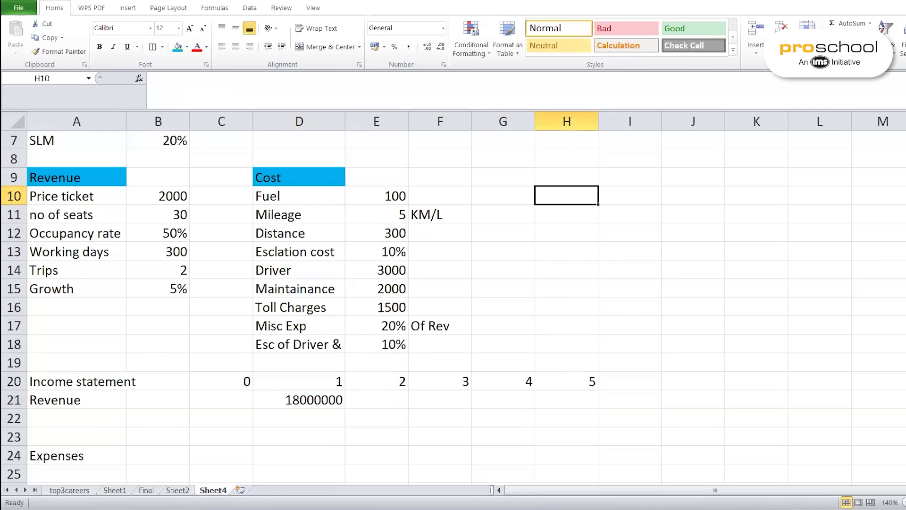
{"action": "type", "text": "="}
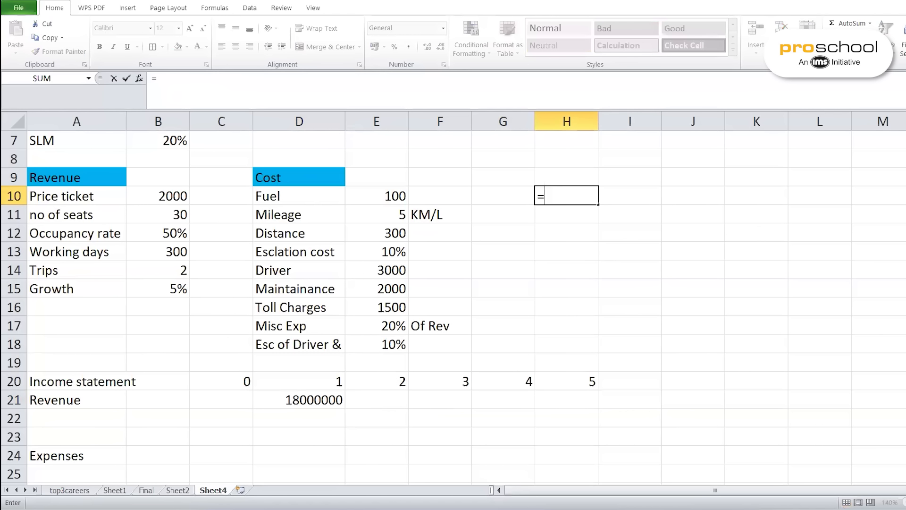
{"action": "type", "text": "P*(1+R"}
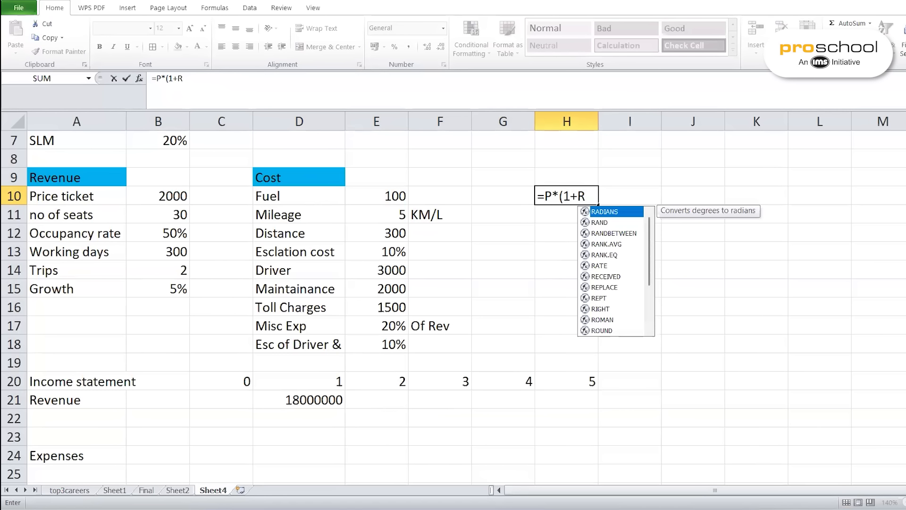
{"action": "type", "text": ")^n"}
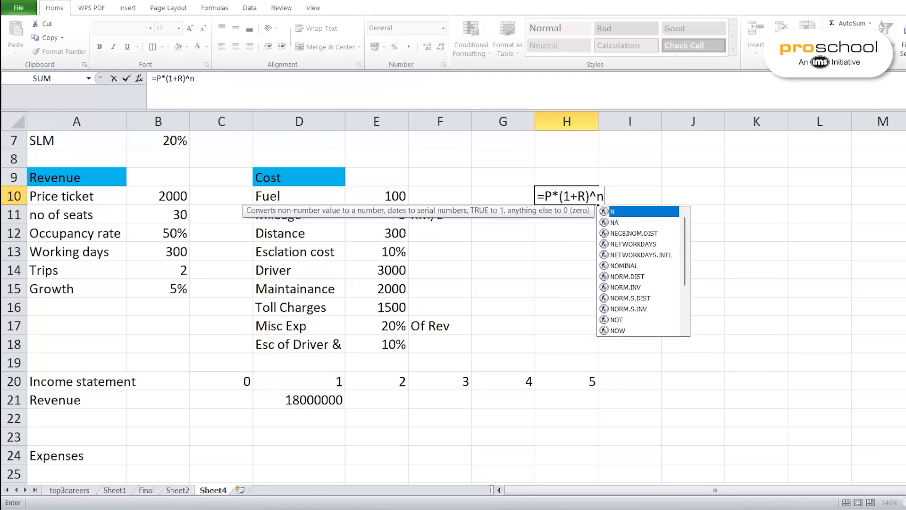
{"action": "key", "text": "BackSpace"}
{"action": "key", "text": "BackSpace"}
{"action": "key", "text": "BackSpace"}
{"action": "key", "text": "BackSpace"}
{"action": "key", "text": "BackSpace"}
{"action": "key", "text": "BackSpace"}
{"action": "key", "text": "BackSpace"}
{"action": "key", "text": "BackSpace"}
{"action": "key", "text": "BackSpace"}
{"action": "key", "text": "BackSpace"}
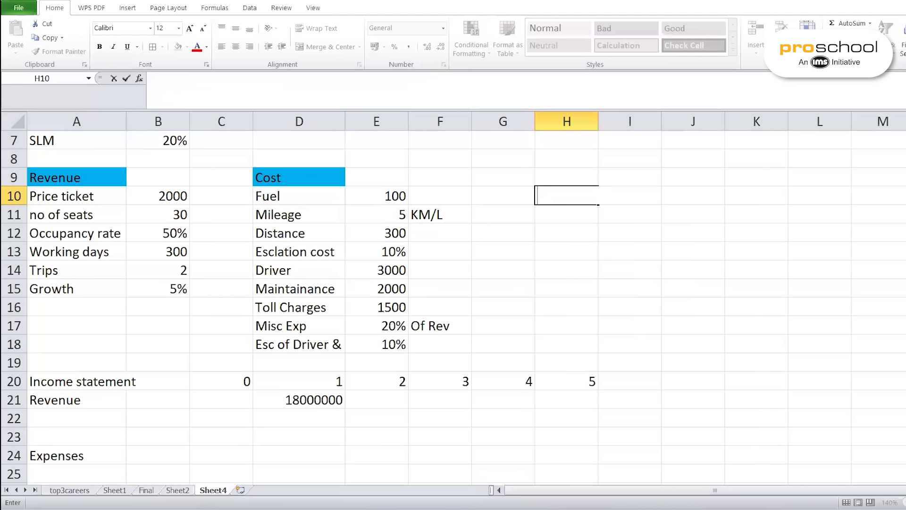
Calculate year 2 revenue in E21 with =D21*(1+$B$15), growing year 1 revenue by the absolutely referenced growth rate
{"action": "left_click", "coordinate": [390, 400]}
{"action": "type", "text": "="}
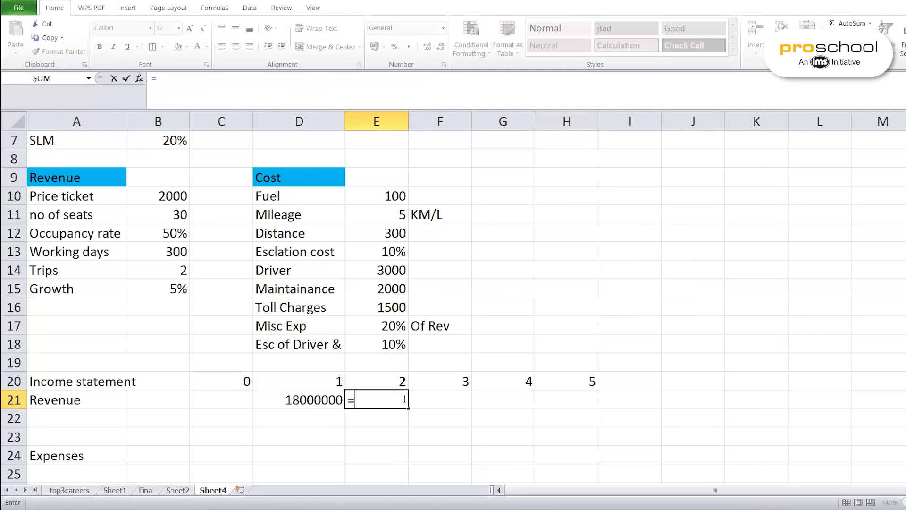
{"action": "left_click", "coordinate": [307, 402]}
{"action": "type", "text": "*("}
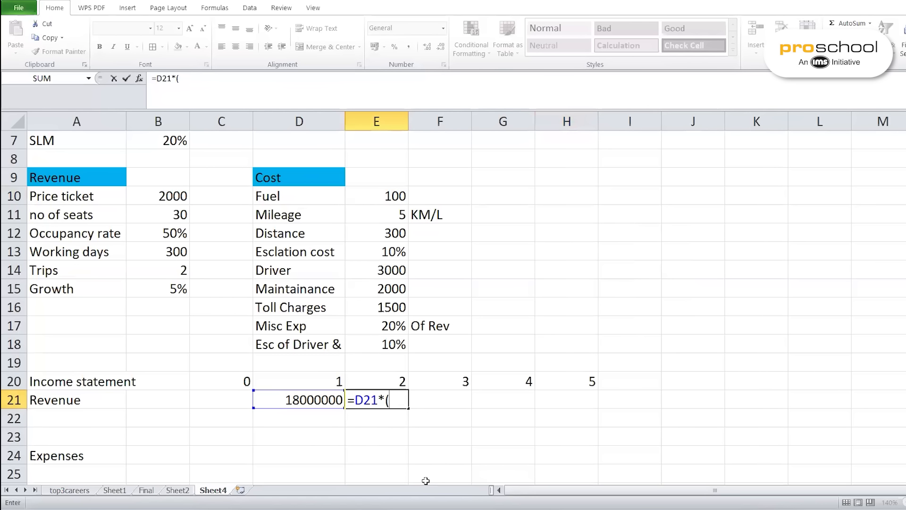
{"action": "type", "text": "1+"}
{"action": "left_click", "coordinate": [172, 287]}
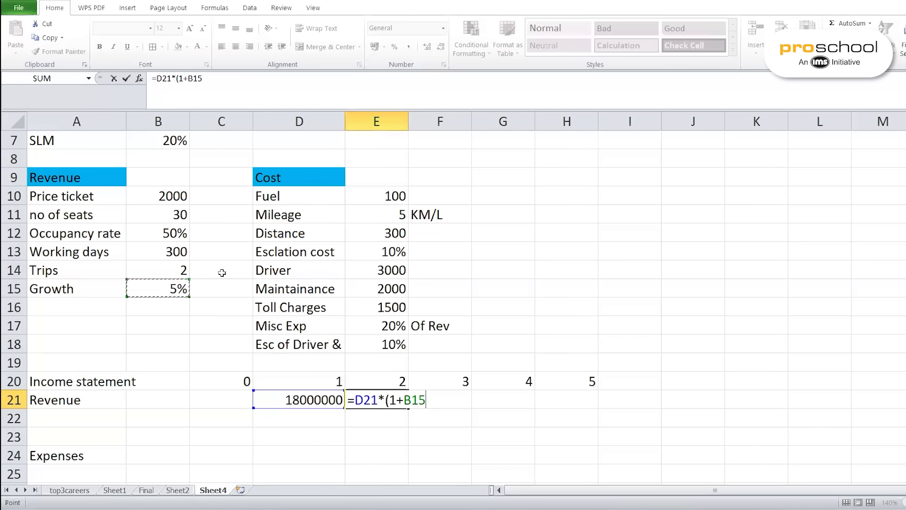
{"action": "type", "text": ")"}
{"action": "key", "text": "F2"}
{"action": "key", "text": "Left"}
{"action": "key", "text": "Left"}
{"action": "key", "text": "Left"}
{"action": "key", "text": "F4"}
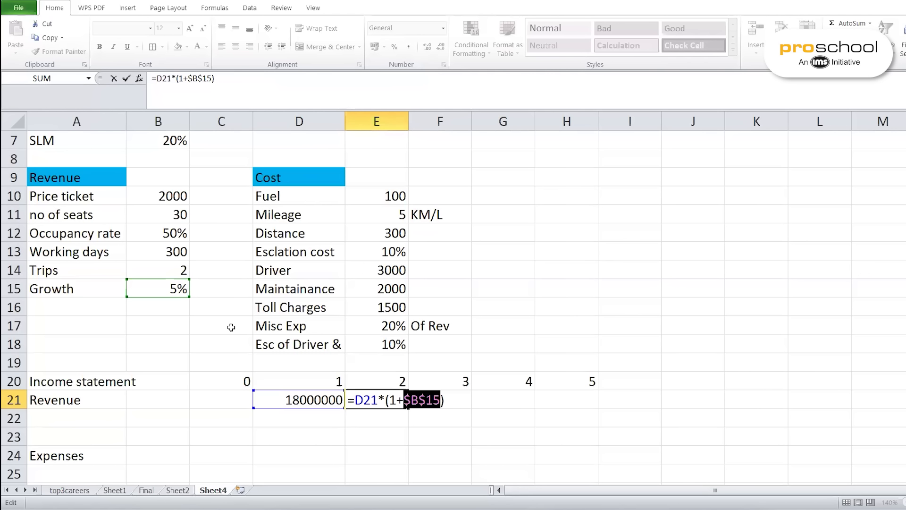
{"action": "key", "text": "Return"}
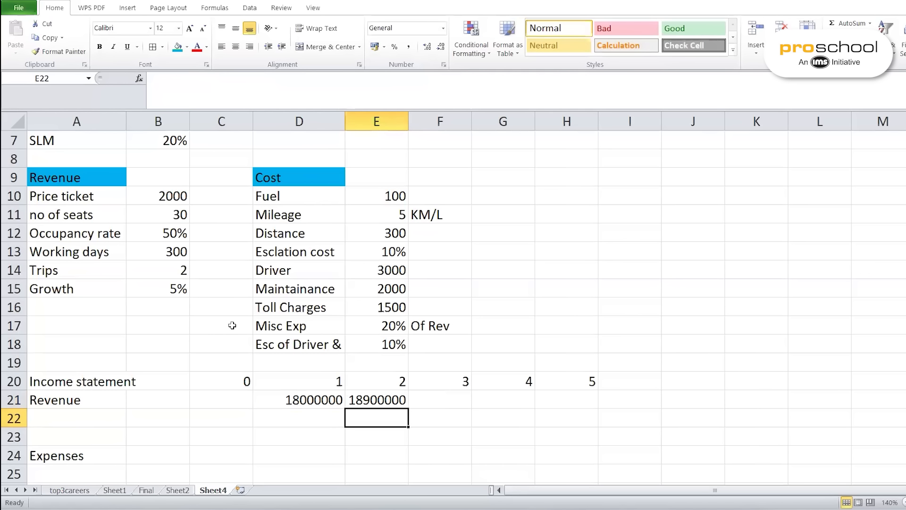
Format the D21 and E21 revenue values with thousands separators and remove both decimal places across D21:H21
{"action": "left_click", "coordinate": [312, 397]}
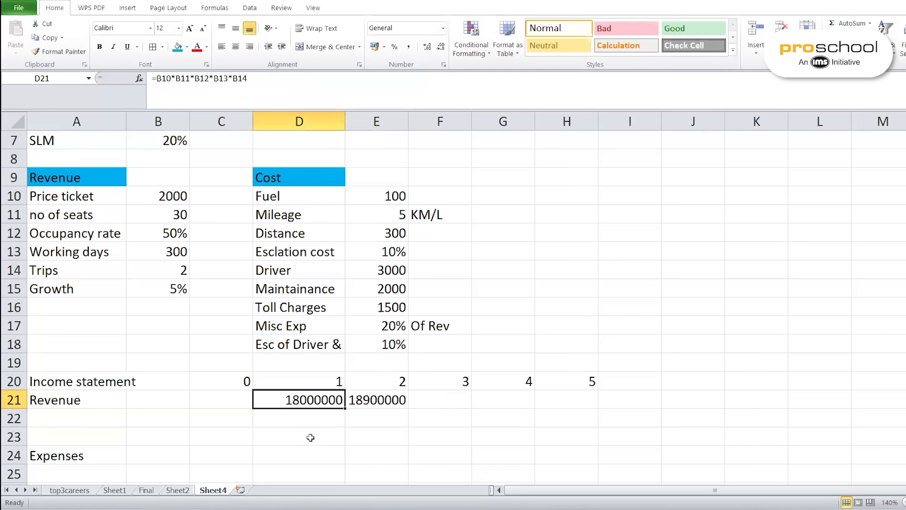
{"action": "left_click", "coordinate": [382, 399]}
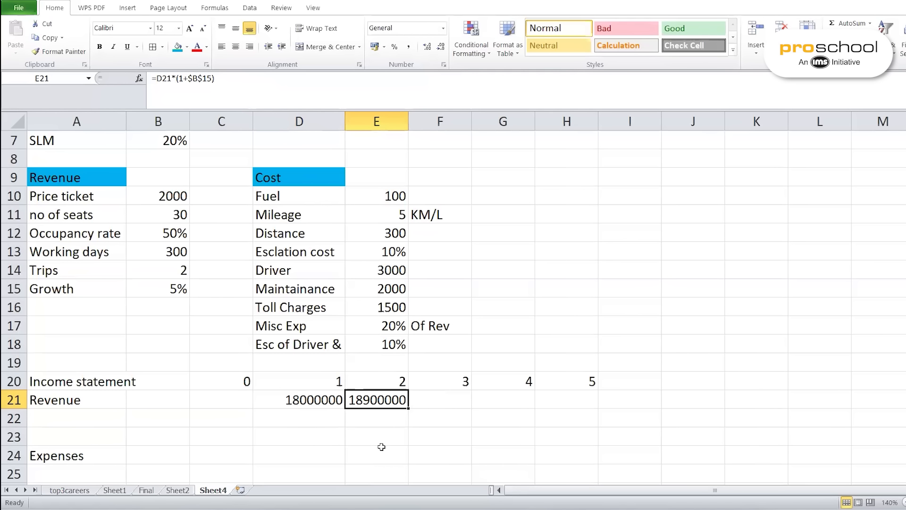
{"action": "left_click", "coordinate": [321, 401]}
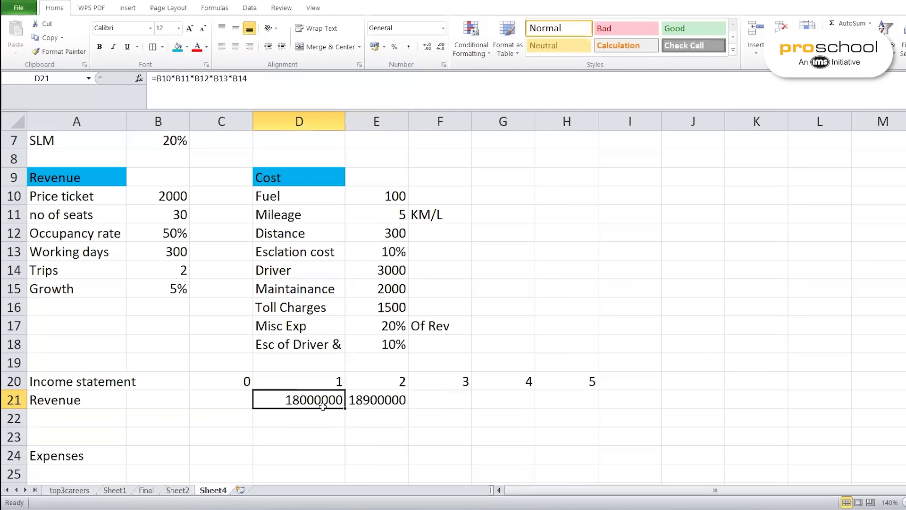
{"action": "left_click", "coordinate": [409, 47]}
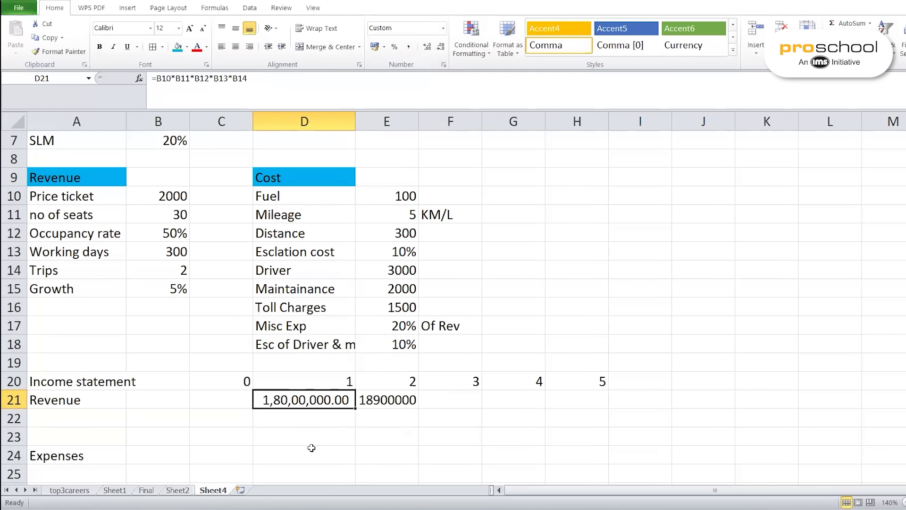
{"action": "left_click", "coordinate": [408, 401]}
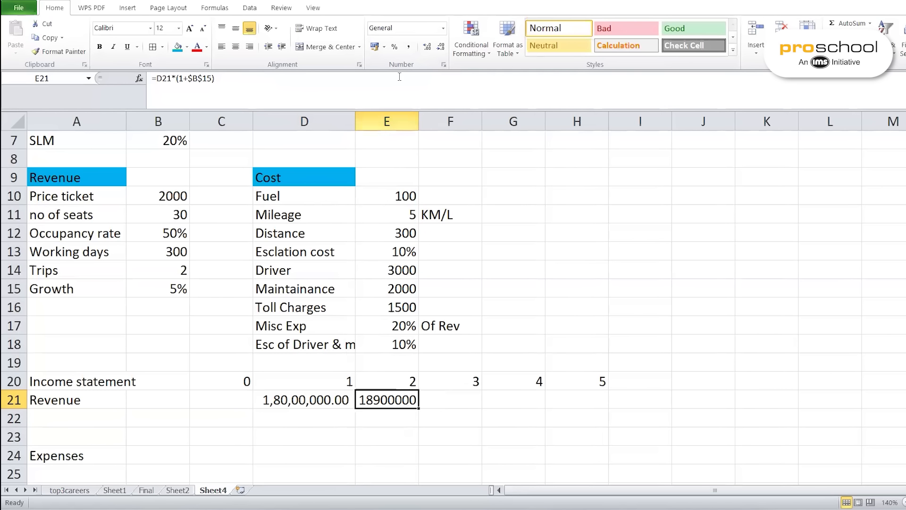
{"action": "left_click", "coordinate": [409, 46]}
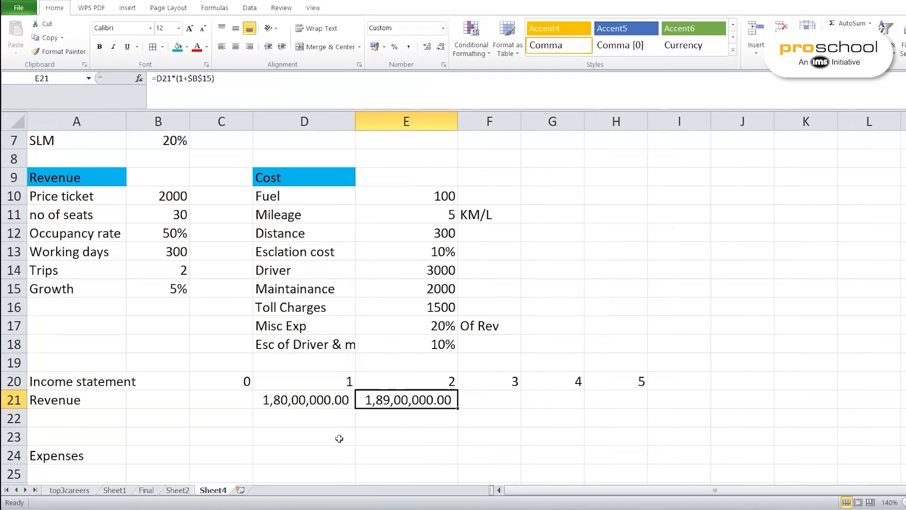
{"action": "left_click_drag", "start_coordinate": [320, 401], "coordinate": [627, 398]}
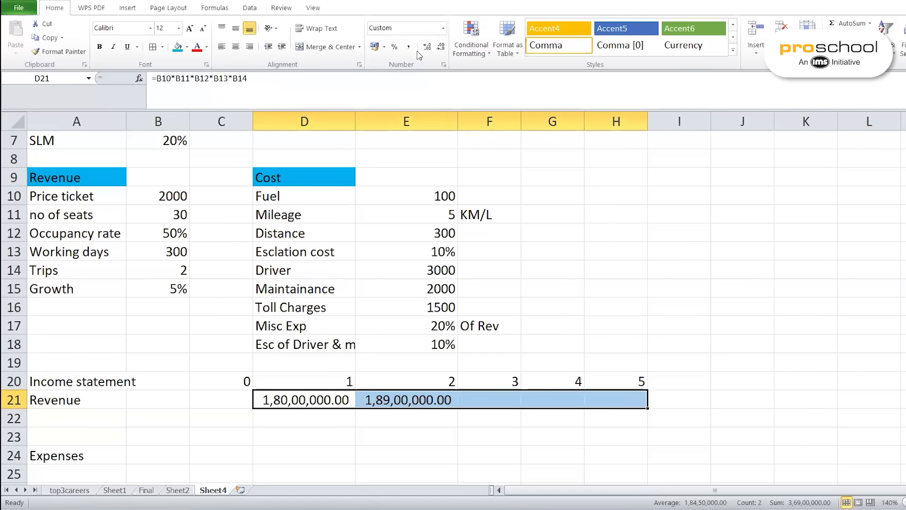
{"action": "left_click", "coordinate": [440, 47]}
{"action": "left_click", "coordinate": [440, 47]}
{"action": "left_click", "coordinate": [427, 455]}
Copy the year 2 revenue formula from E21 across F21:H21 for years 3 to 5
{"action": "left_click", "coordinate": [429, 401]}
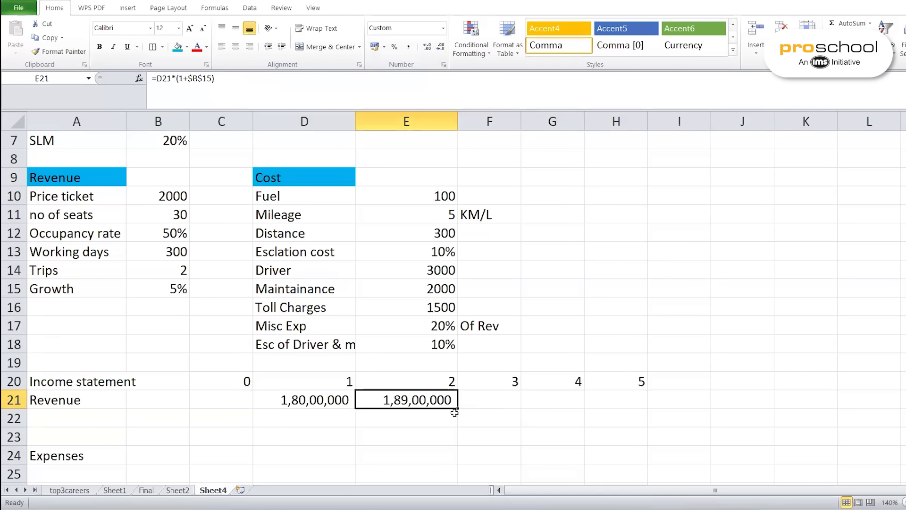
{"action": "left_click_drag", "start_coordinate": [458, 408], "coordinate": [654, 410]}
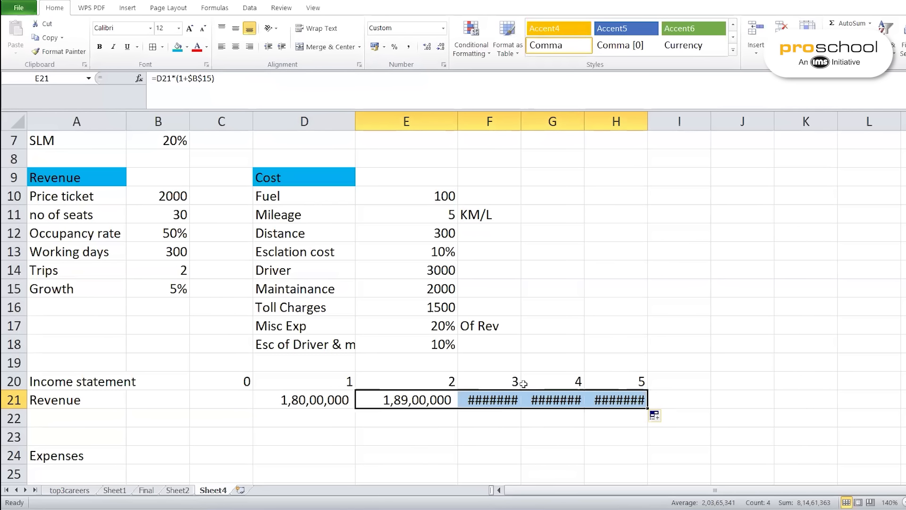
{"action": "left_click", "coordinate": [580, 310]}
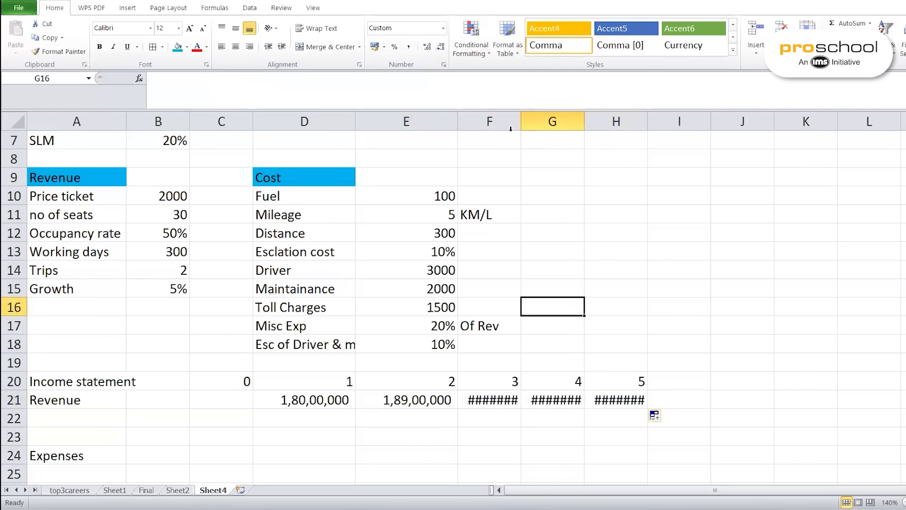
Widen columns F, G and H so the projected revenue values for years 3 to 5 fit
{"action": "left_click_drag", "start_coordinate": [491, 121], "coordinate": [667, 119]}
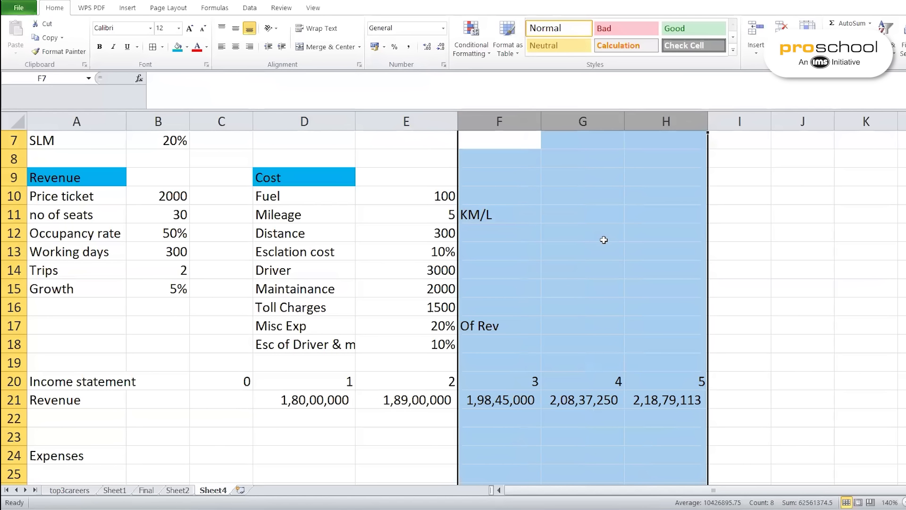
{"action": "left_click", "coordinate": [518, 421]}
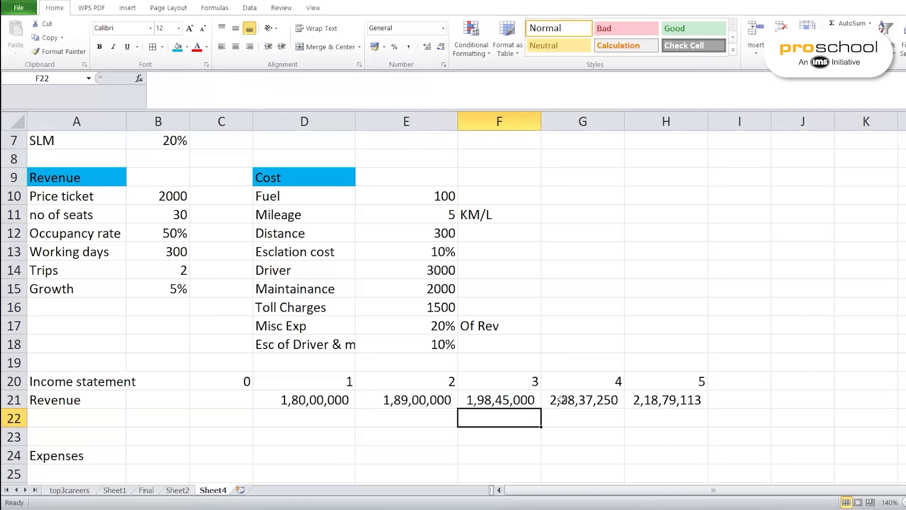
{"action": "left_click", "coordinate": [293, 399]}
{"action": "left_click", "coordinate": [670, 401]}
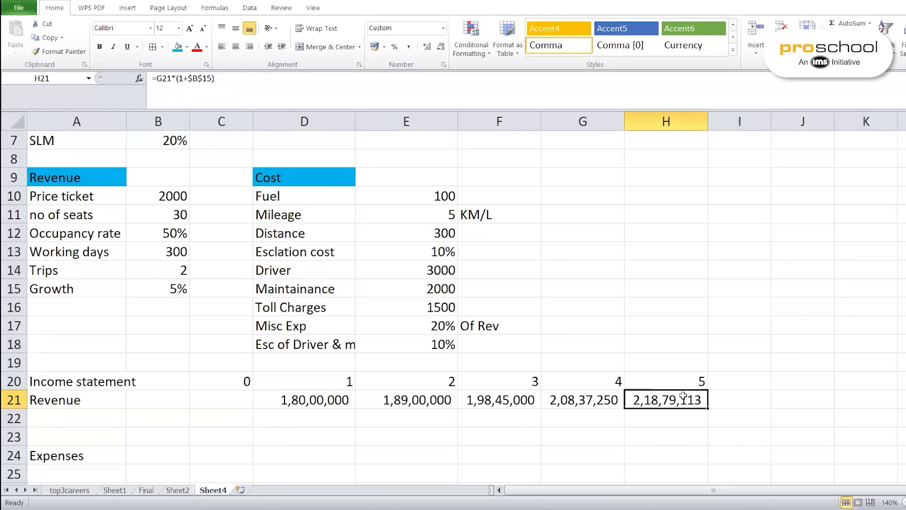
Delete blank row 22 between the Revenue and Expenses rows of the income statement
{"action": "scroll", "coordinate": [491, 423], "scroll_direction": "up", "scroll_amount": 2}
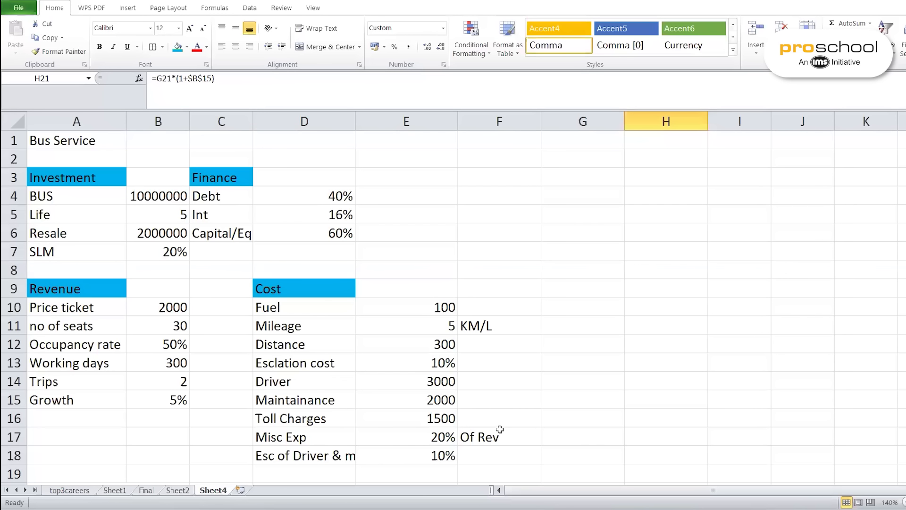
{"action": "scroll", "coordinate": [499, 429], "scroll_direction": "down", "scroll_amount": 3}
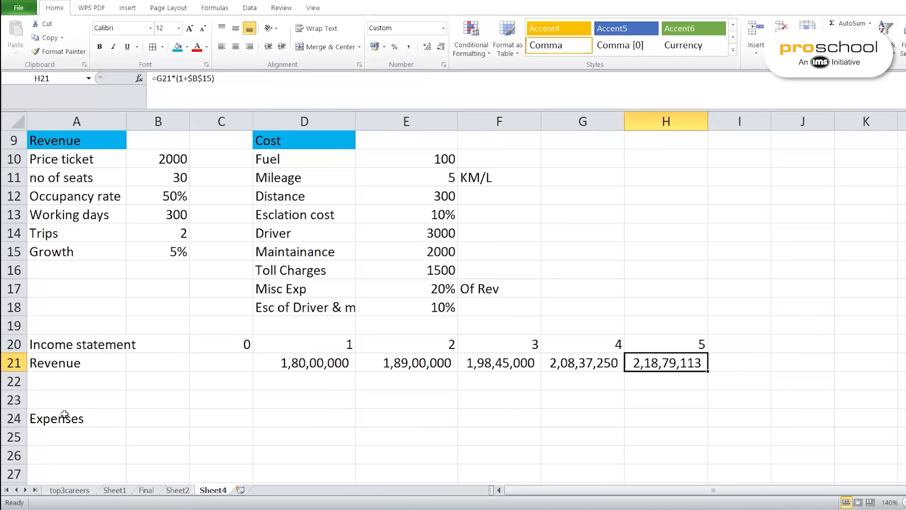
{"action": "mouse_move", "coordinate": [81, 383]}
{"action": "left_mouse_down"}
{"action": "mouse_move", "coordinate": [78, 404]}
{"action": "mouse_move", "coordinate": [88, 398]}
{"action": "left_mouse_up"}
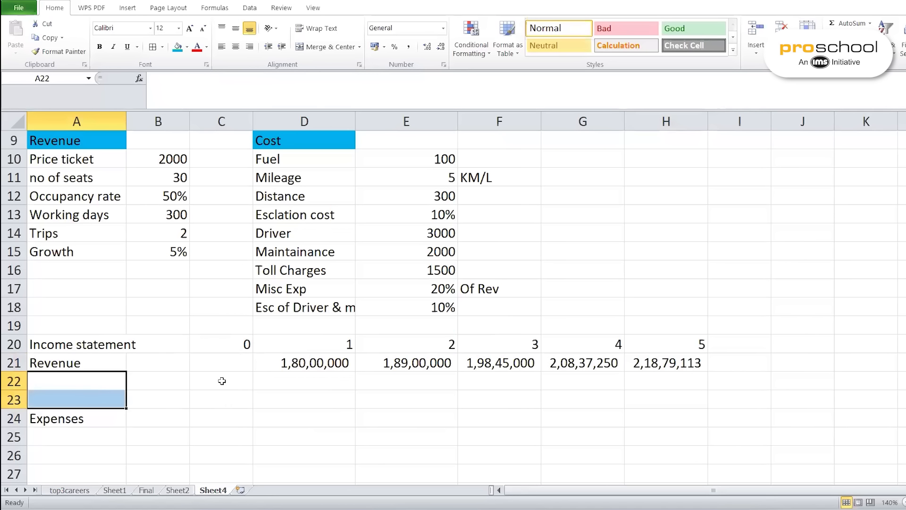
{"action": "left_click", "coordinate": [9, 381]}
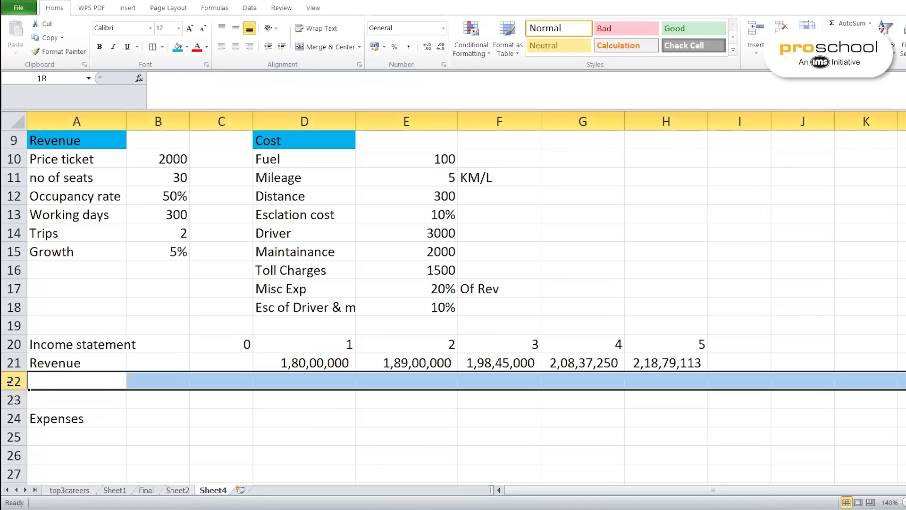
{"action": "right_click", "coordinate": [9, 381]}
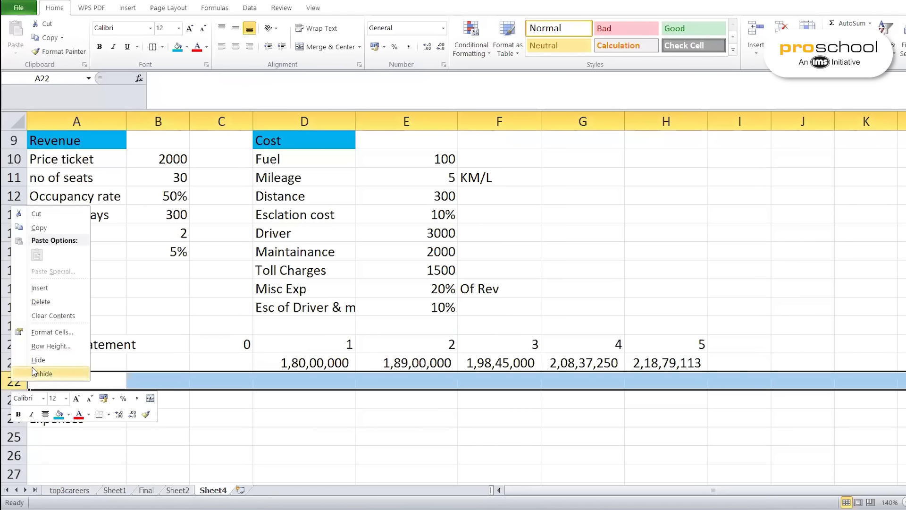
{"action": "left_click", "coordinate": [56, 301]}
{"action": "left_click", "coordinate": [174, 417]}
{"action": "left_click", "coordinate": [103, 404]}
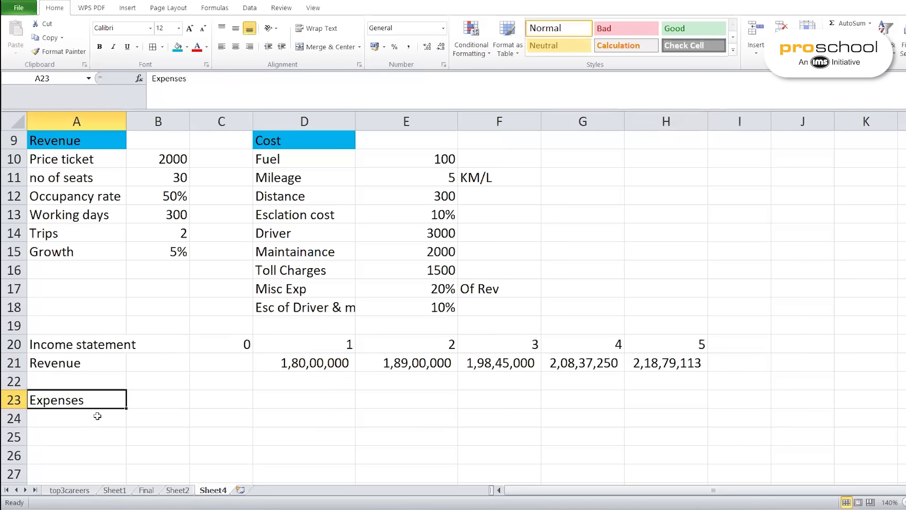
Enter the label Fuel Cost in A24 as the first item beneath the Expenses heading
{"action": "left_click", "coordinate": [79, 418]}
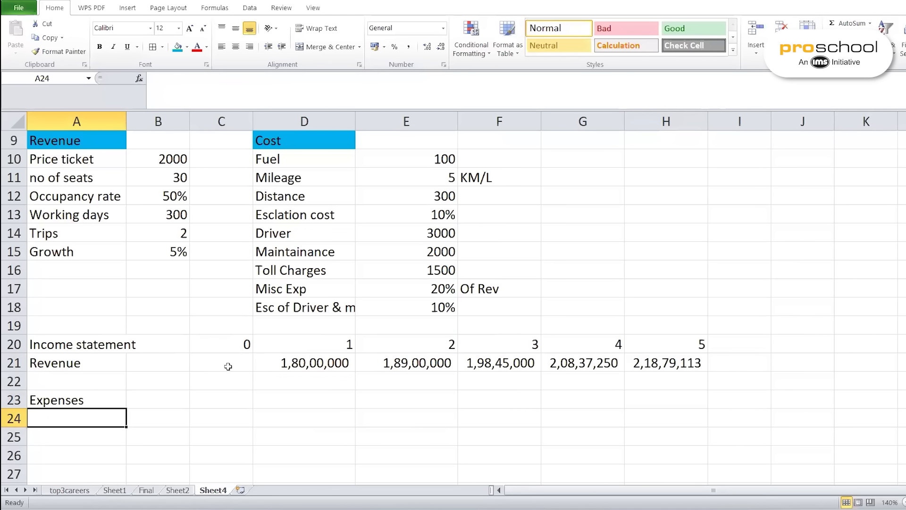
{"action": "type", "text": "FUE"}
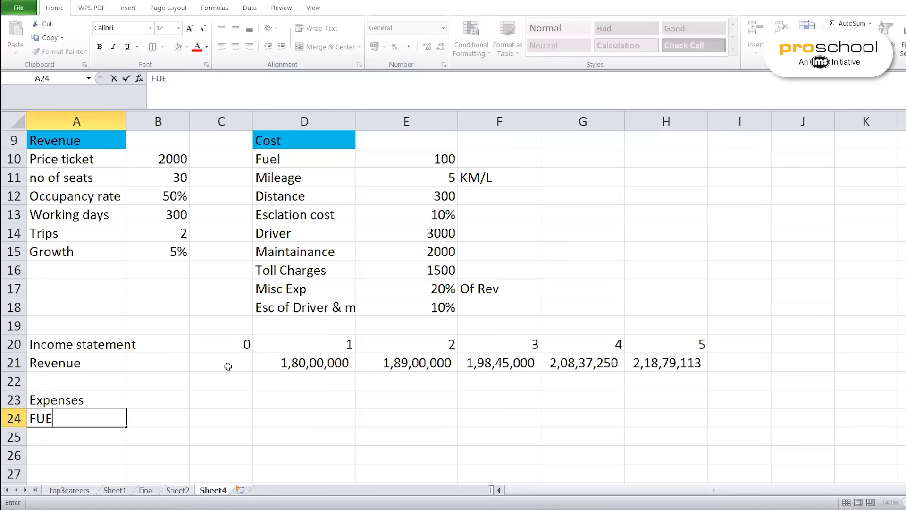
{"action": "type", "text": "l C"}
{"action": "key", "text": "BackSpace"}
{"action": "key", "text": "BackSpace"}
{"action": "key", "text": "BackSpace"}
{"action": "key", "text": "BackSpace"}
{"action": "key", "text": "BackSpace"}
{"action": "type", "text": "uel Cost"}
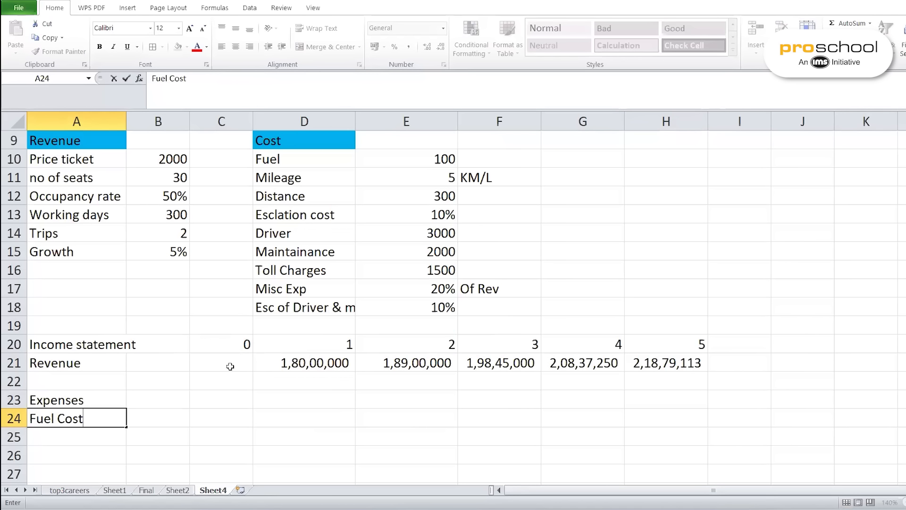
{"action": "key", "text": "Return"}
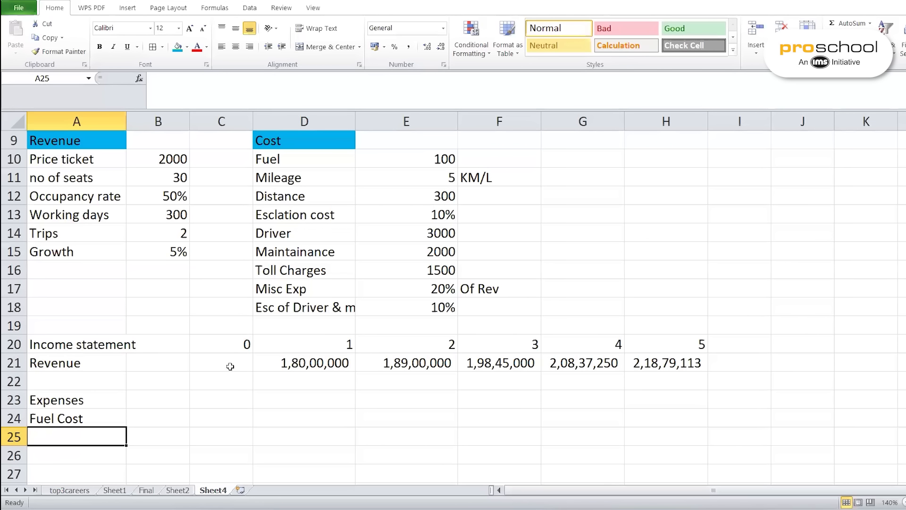
List the remaining expense labels Driver, Main, Misc and Toll charges in A25:A28
{"action": "type", "text": "Driver"}
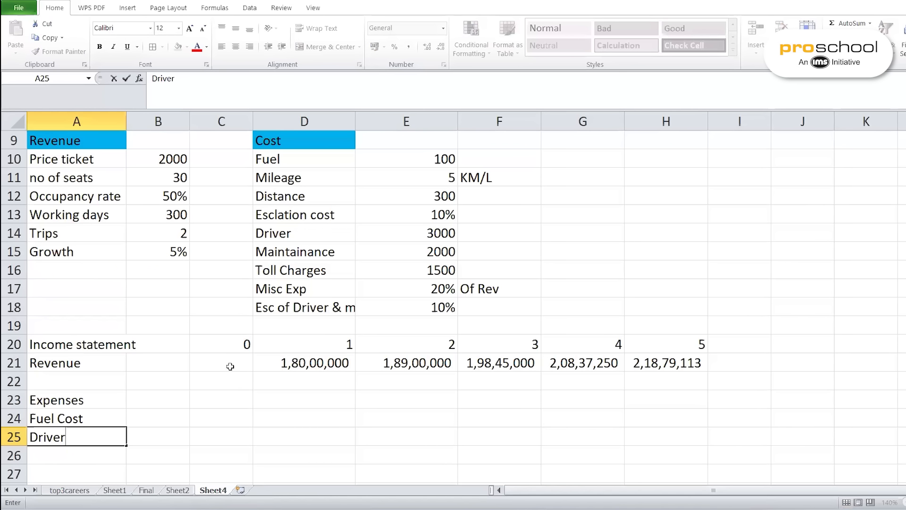
{"action": "key", "text": "Return"}
{"action": "type", "text": "Main"}
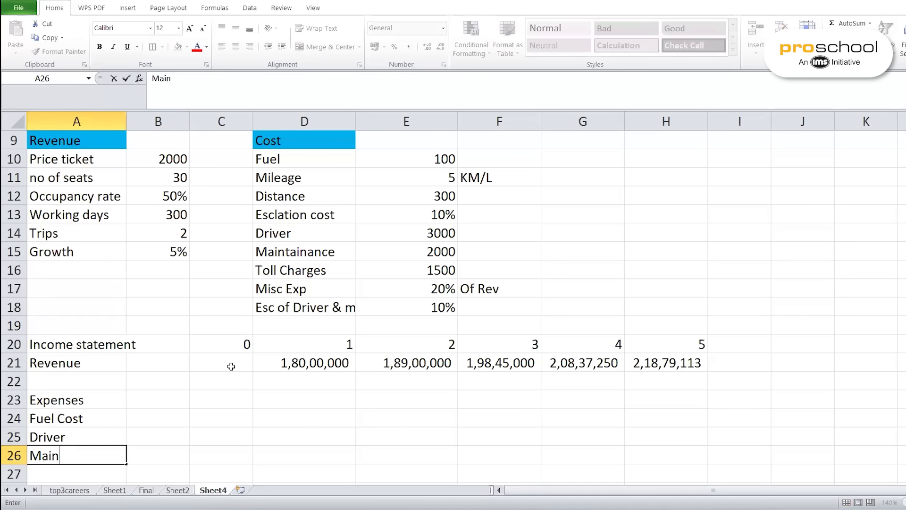
{"action": "key", "text": "Return"}
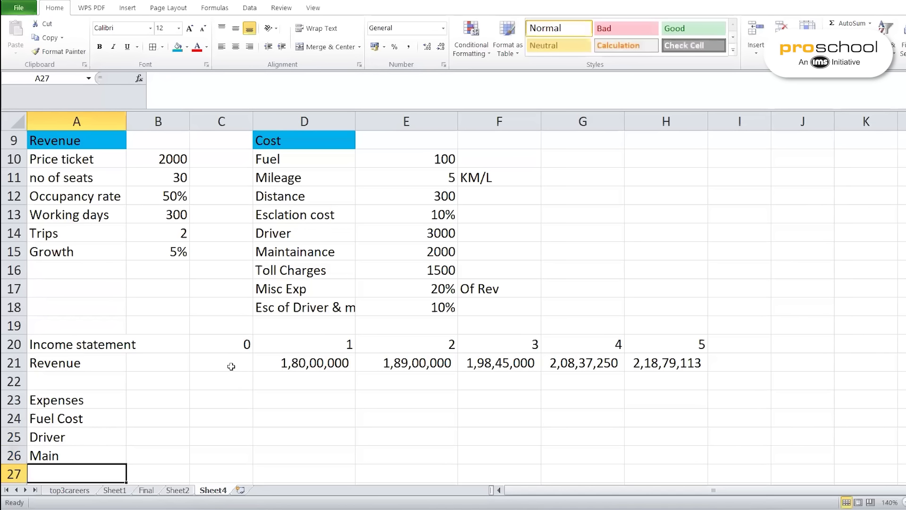
{"action": "type", "text": "Misc"}
{"action": "key", "text": "Return"}
{"action": "type", "text": "Toll charges"}
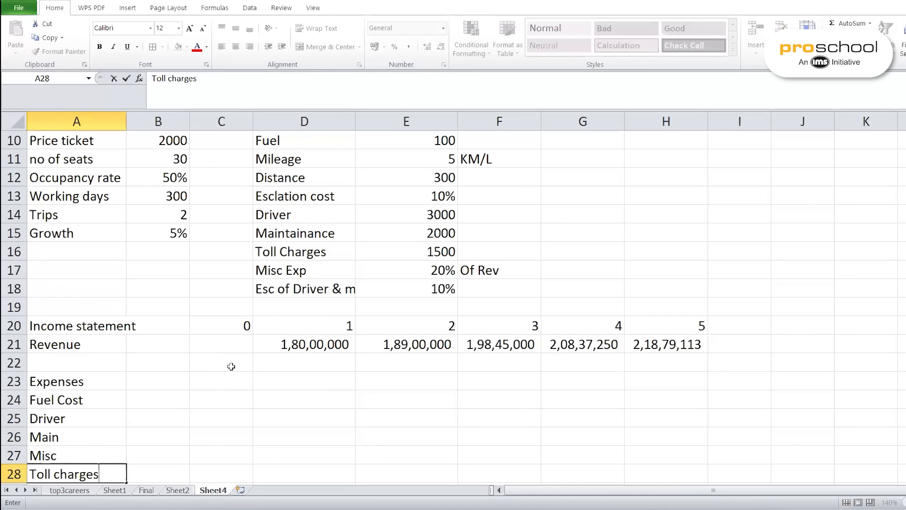
{"action": "key", "text": "Return"}
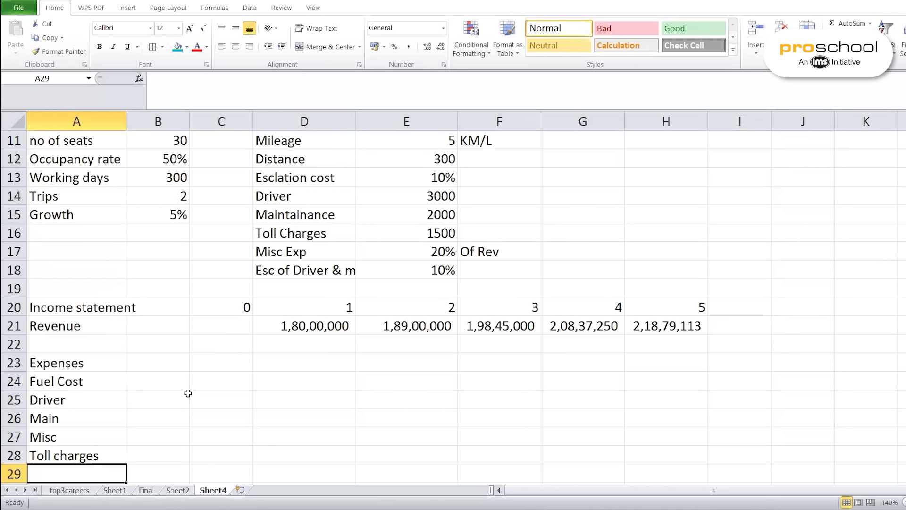
Work out the fuel cost per kilometre in empty cell G8 with =E10/E11, dividing fuel price by mileage
{"action": "left_click", "coordinate": [294, 380]}
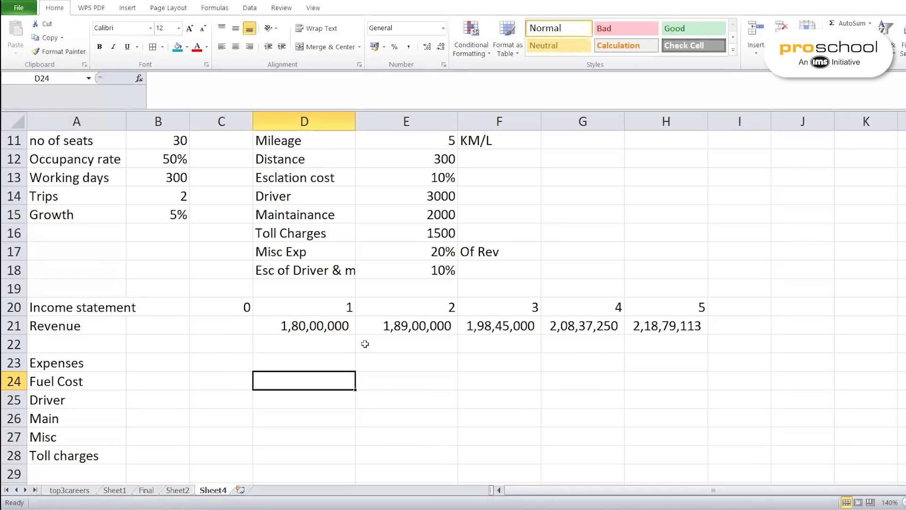
{"action": "scroll", "coordinate": [363, 352], "scroll_direction": "up", "scroll_amount": 3}
{"action": "left_click", "coordinate": [420, 273]}
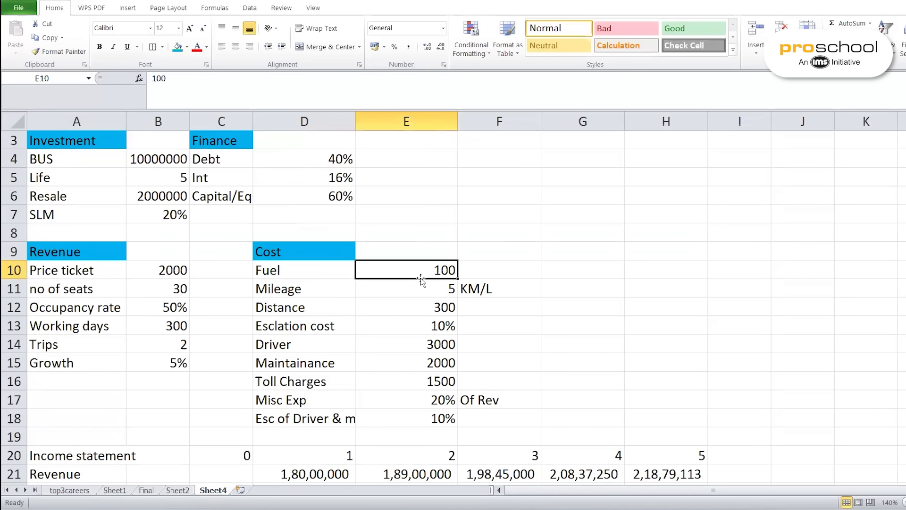
{"action": "left_click", "coordinate": [426, 289]}
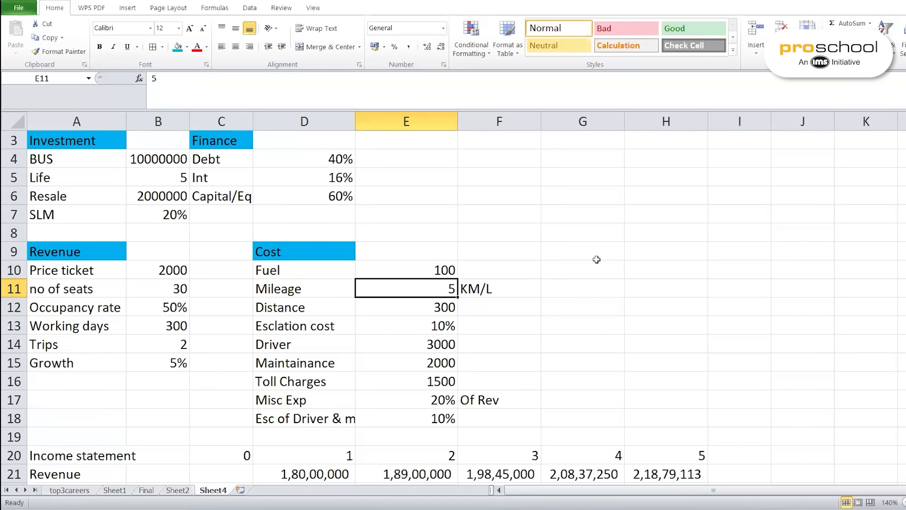
{"action": "left_click", "coordinate": [600, 234]}
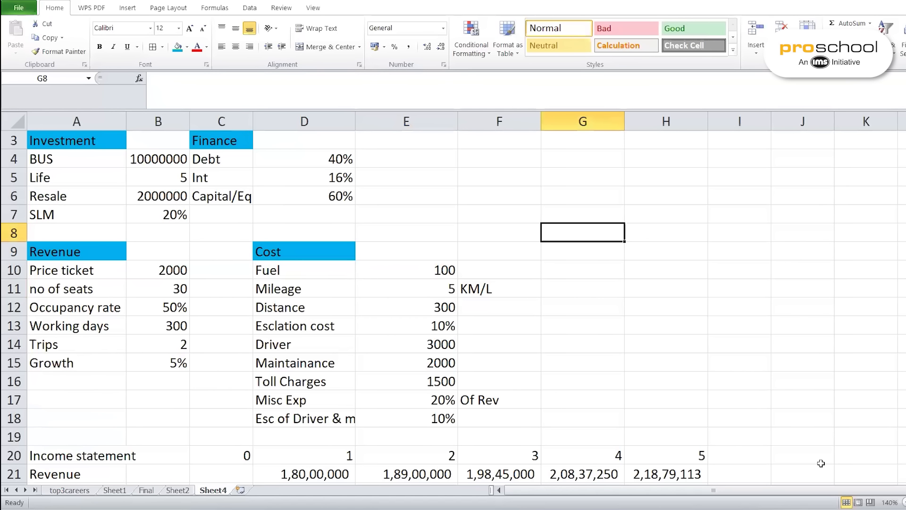
{"action": "type", "text": "="}
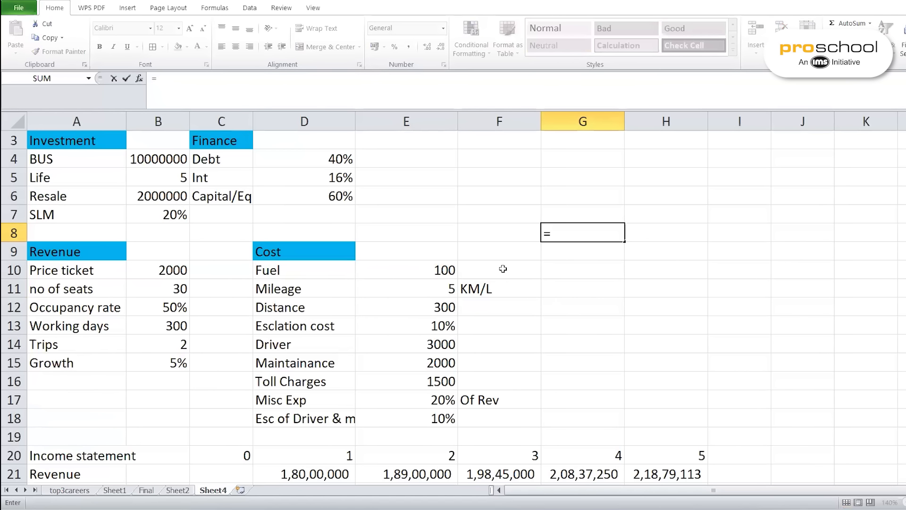
{"action": "left_click", "coordinate": [415, 268]}
{"action": "type", "text": "/"}
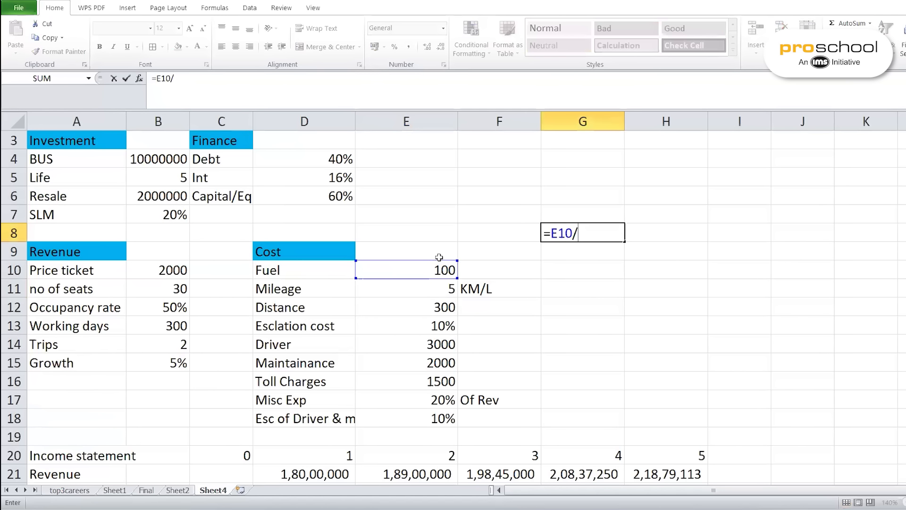
{"action": "left_click", "coordinate": [427, 285]}
{"action": "key", "text": "Return"}
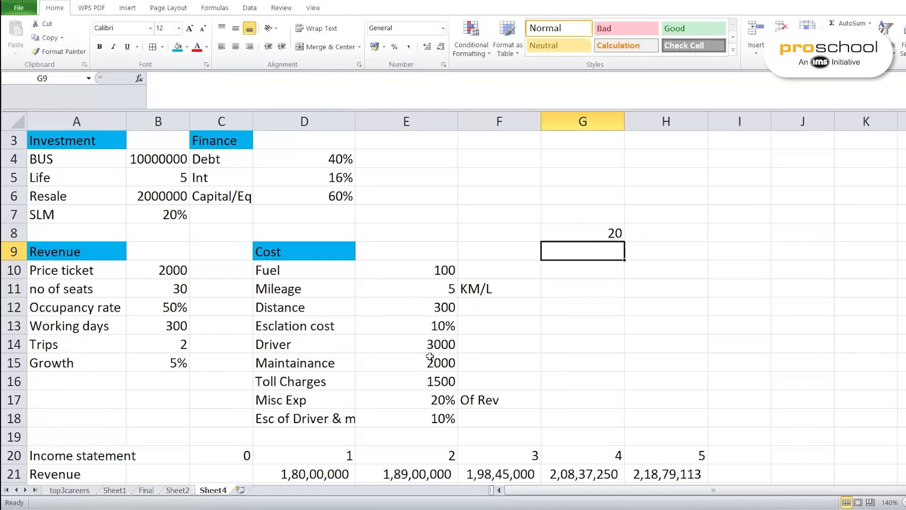
Calculate the year 1 fuel cost in D24 with =E10/E11*E12*B14*B13, using fuel price, mileage, distance, trips and working days
{"action": "scroll", "coordinate": [309, 394], "scroll_direction": "down", "scroll_amount": 3}
{"action": "left_click", "coordinate": [289, 385]}
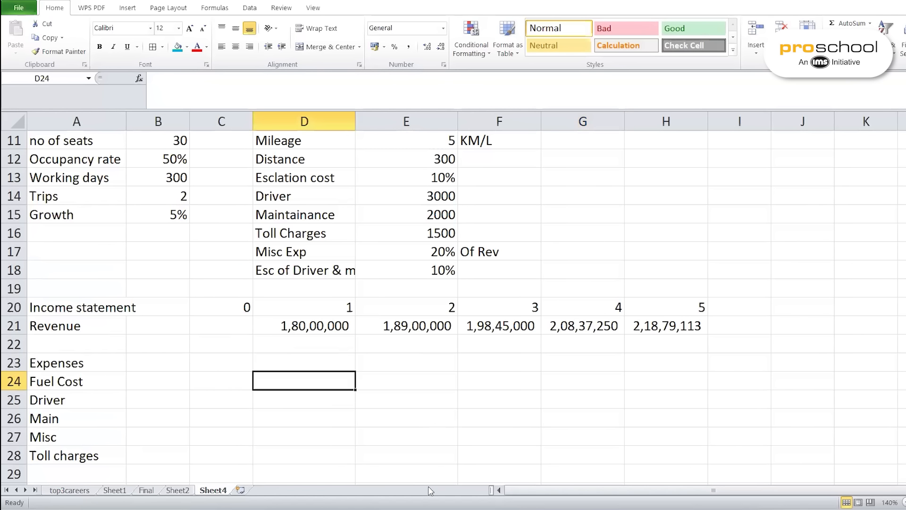
{"action": "type", "text": "="}
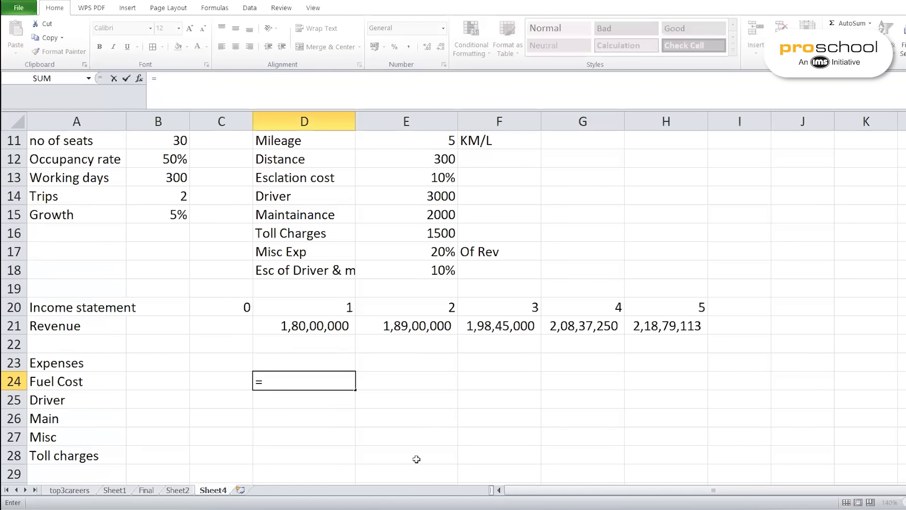
{"action": "scroll", "coordinate": [427, 388], "scroll_direction": "up", "scroll_amount": 3}
{"action": "type", "text": "/"}
{"action": "left_click", "coordinate": [405, 291]}
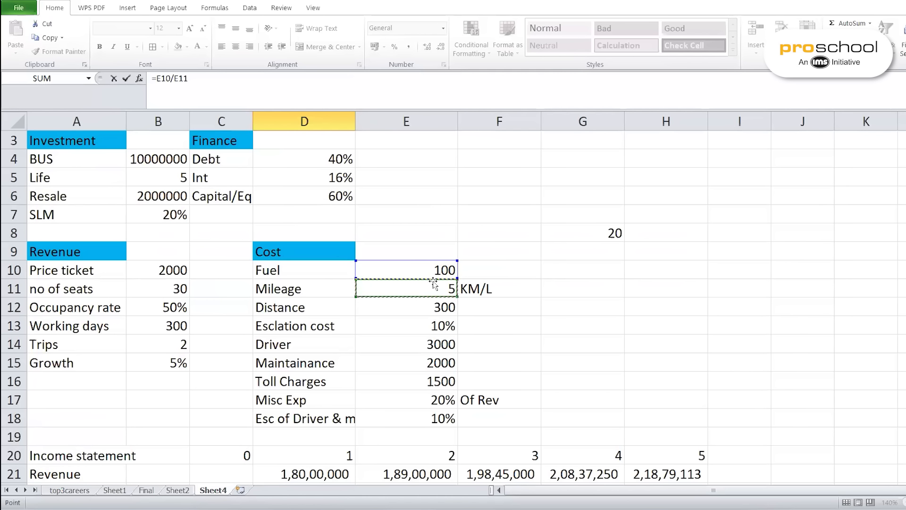
{"action": "type", "text": "*"}
{"action": "left_click", "coordinate": [416, 308]}
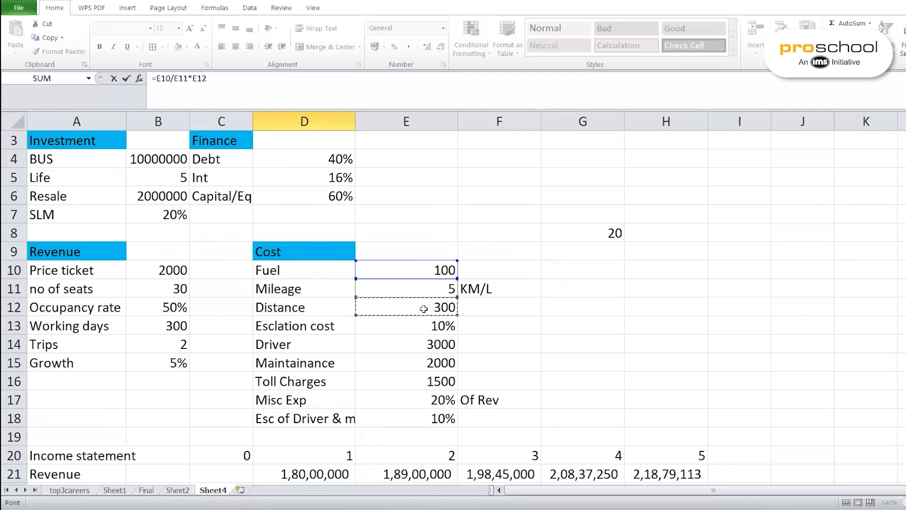
{"action": "type", "text": "*"}
{"action": "scroll", "coordinate": [418, 285], "scroll_direction": "up", "scroll_amount": 1}
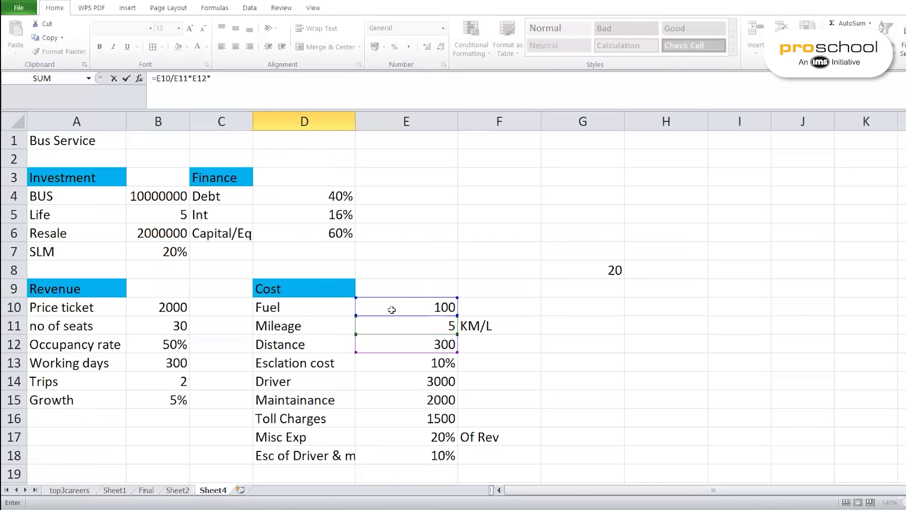
{"action": "left_click", "coordinate": [168, 379]}
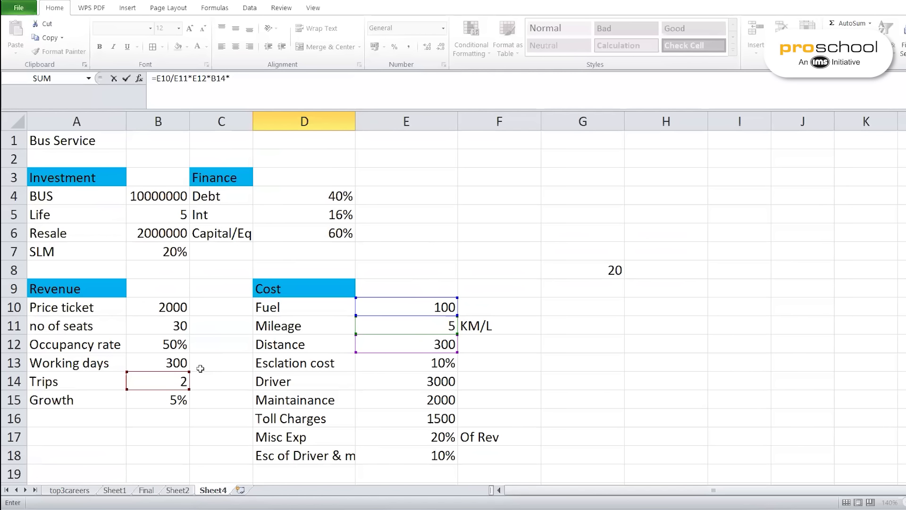
{"action": "type", "text": "*"}
{"action": "left_click", "coordinate": [170, 361]}
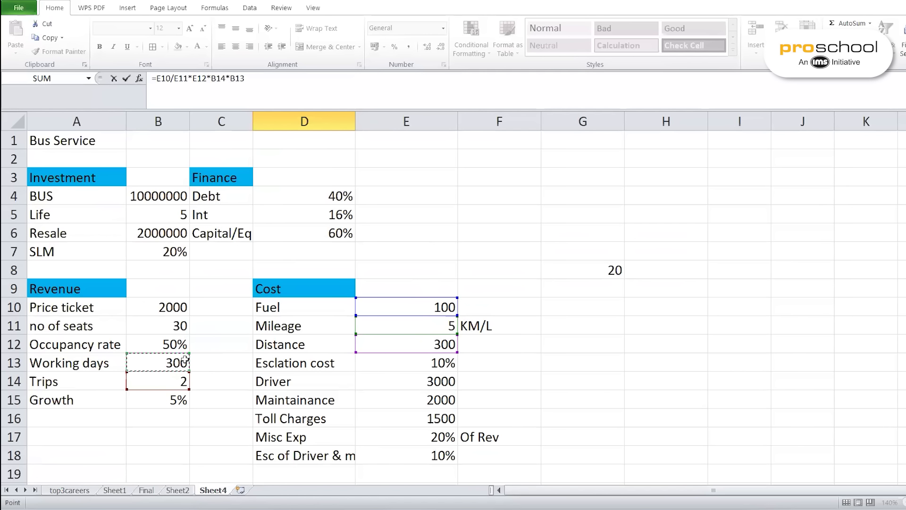
{"action": "key", "text": "Return"}
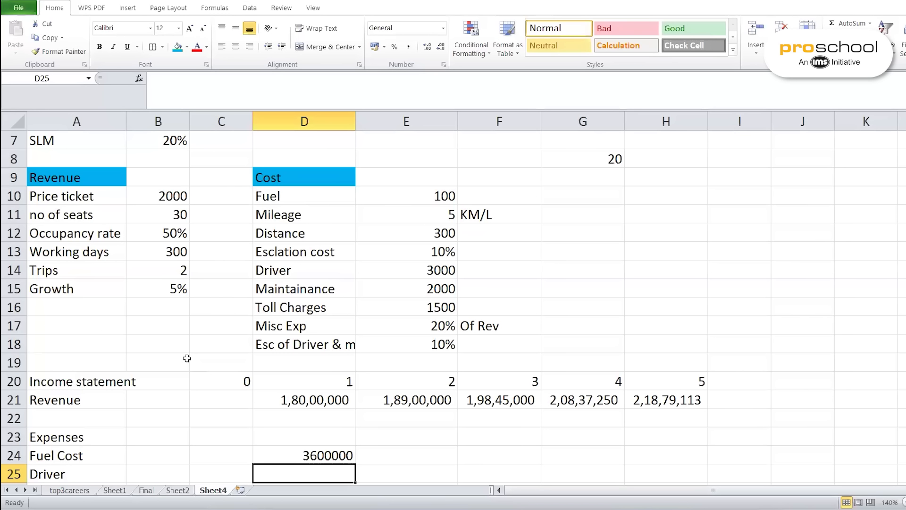
Format the year 1 fuel cost in D24 with comma separators and no decimal places
{"action": "left_click", "coordinate": [409, 47]}
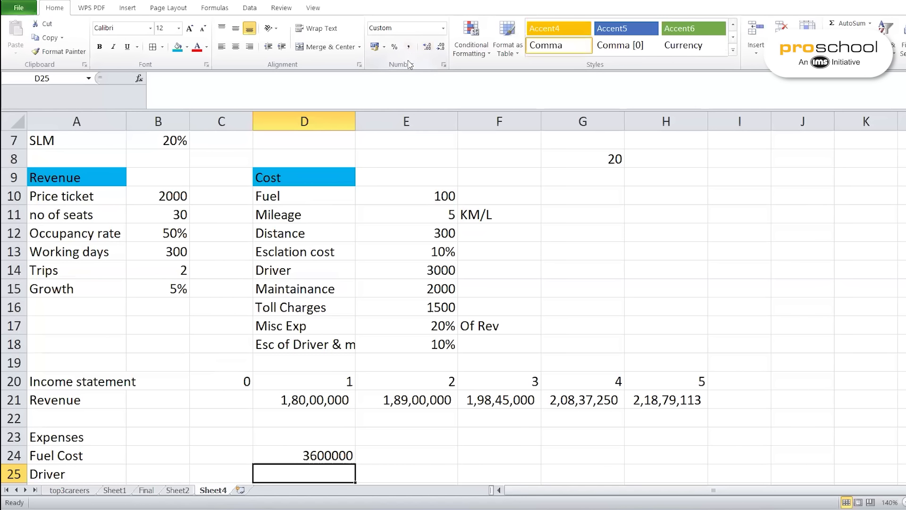
{"action": "left_click", "coordinate": [335, 453]}
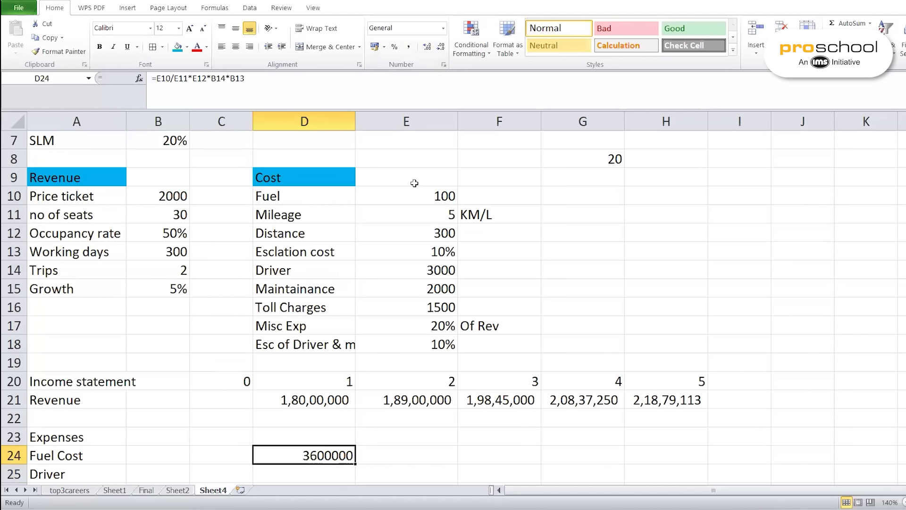
{"action": "key", "text": "F4"}
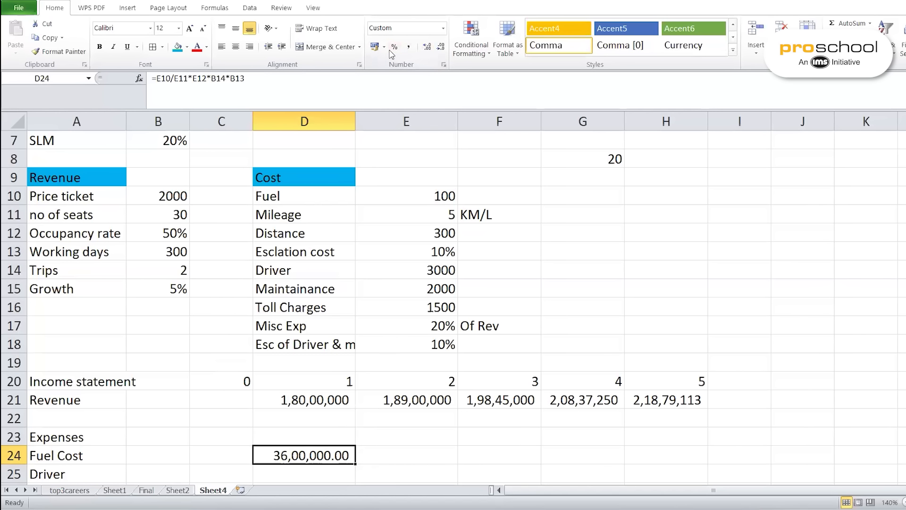
{"action": "left_click", "coordinate": [441, 48]}
{"action": "left_click", "coordinate": [441, 48]}
Calculate the year 2 fuel cost in E24 with =D24*(1+$E$13), escalating the year 1 cost by the fixed escalation rate
{"action": "left_click_drag", "start_coordinate": [302, 255], "coordinate": [446, 247]}
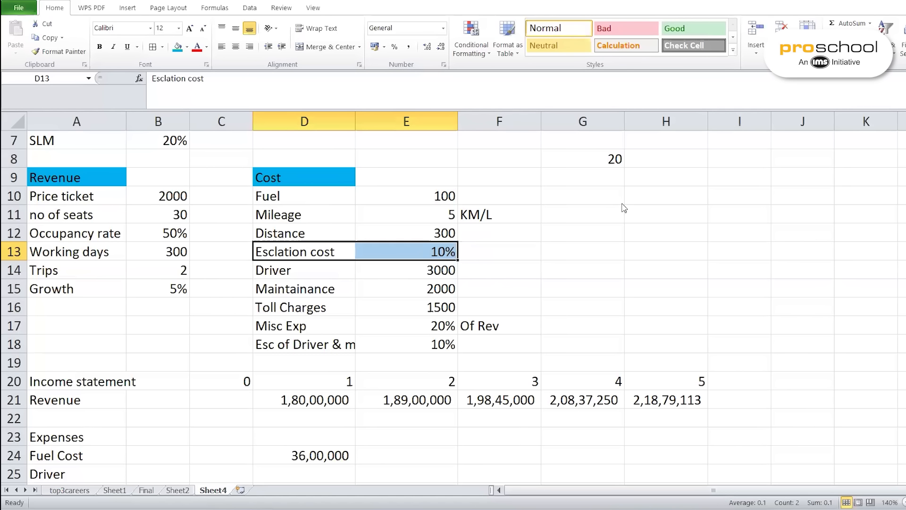
{"action": "left_click", "coordinate": [329, 453]}
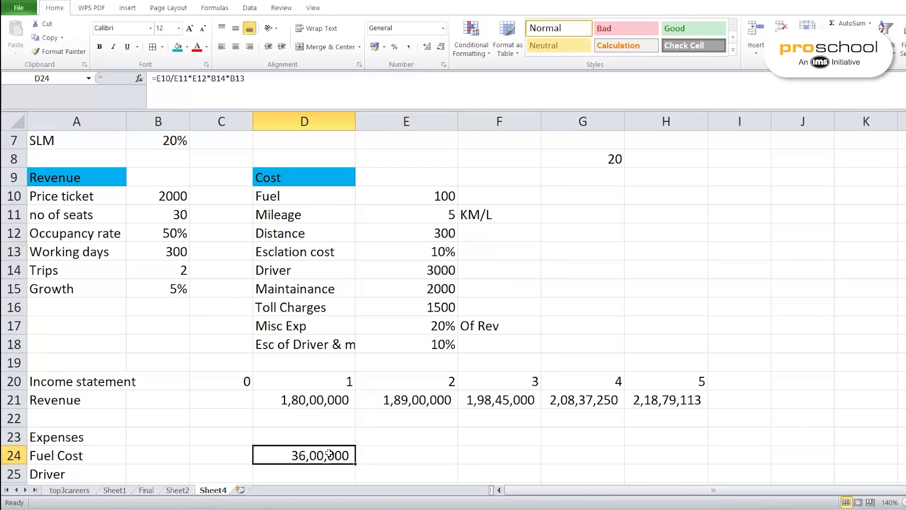
{"action": "left_click", "coordinate": [411, 451]}
{"action": "type", "text": "="}
{"action": "left_click", "coordinate": [328, 458]}
{"action": "type", "text": "*"}
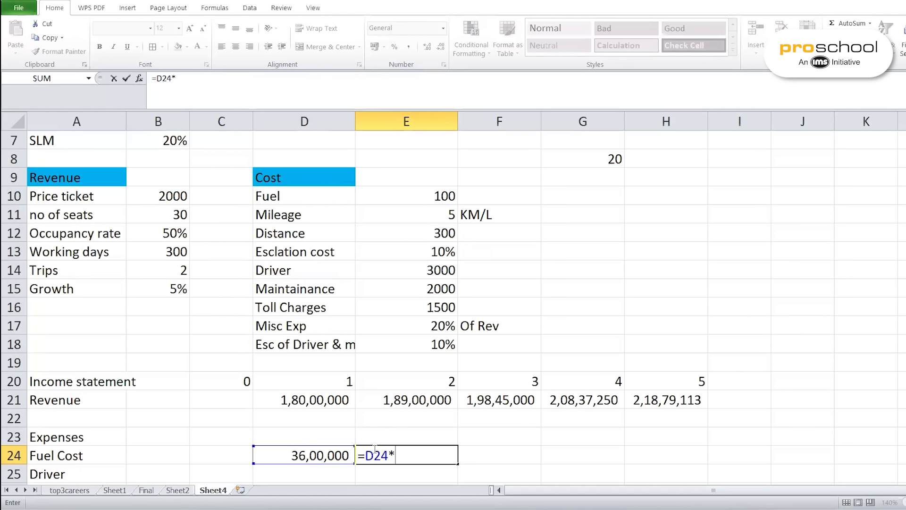
{"action": "type", "text": "(1+"}
{"action": "left_click", "coordinate": [420, 252]}
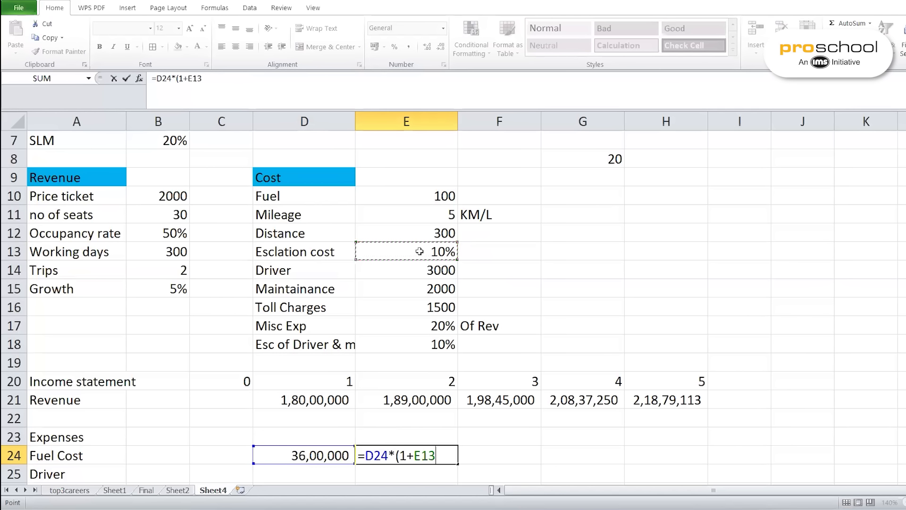
{"action": "key", "text": "F4"}
{"action": "type", "text": ")"}
{"action": "key", "text": "Return"}
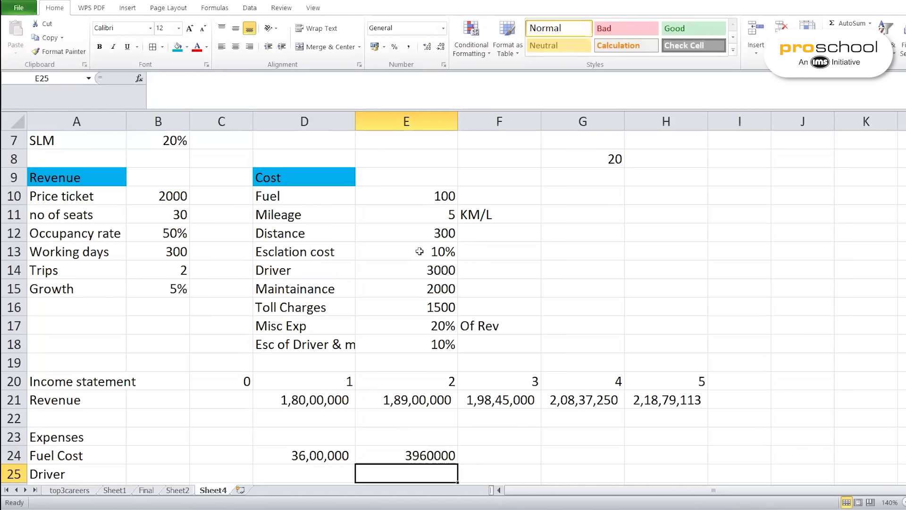
Extend the fuel cost formula from E24 through H24 and format D24:H24 with comma separators and no decimal places
{"action": "left_click", "coordinate": [448, 456]}
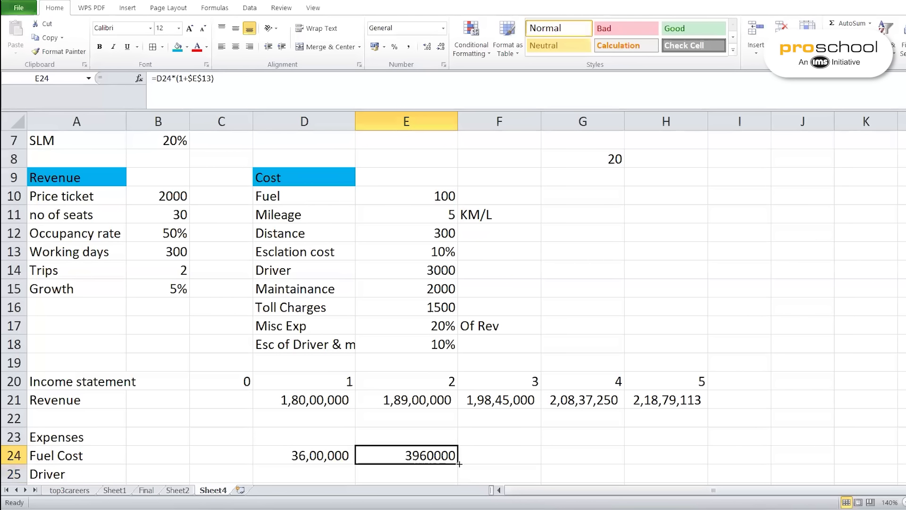
{"action": "left_click_drag", "start_coordinate": [457, 464], "coordinate": [687, 456]}
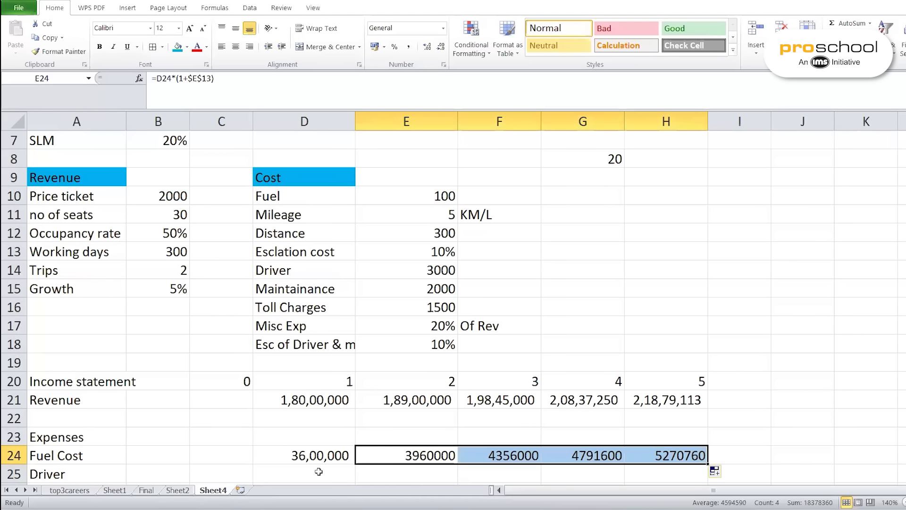
{"action": "left_click_drag", "start_coordinate": [307, 456], "coordinate": [658, 455]}
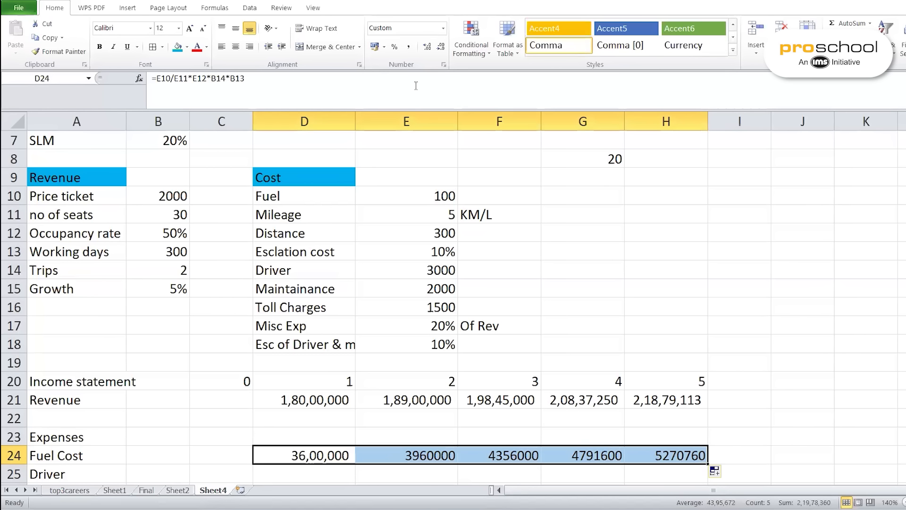
{"action": "left_click", "coordinate": [408, 46]}
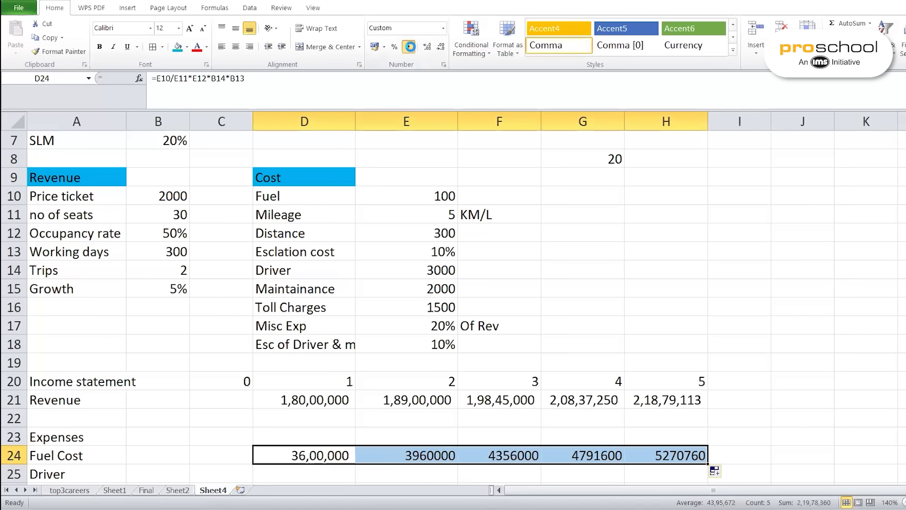
{"action": "left_click", "coordinate": [440, 47]}
{"action": "left_click", "coordinate": [443, 47]}
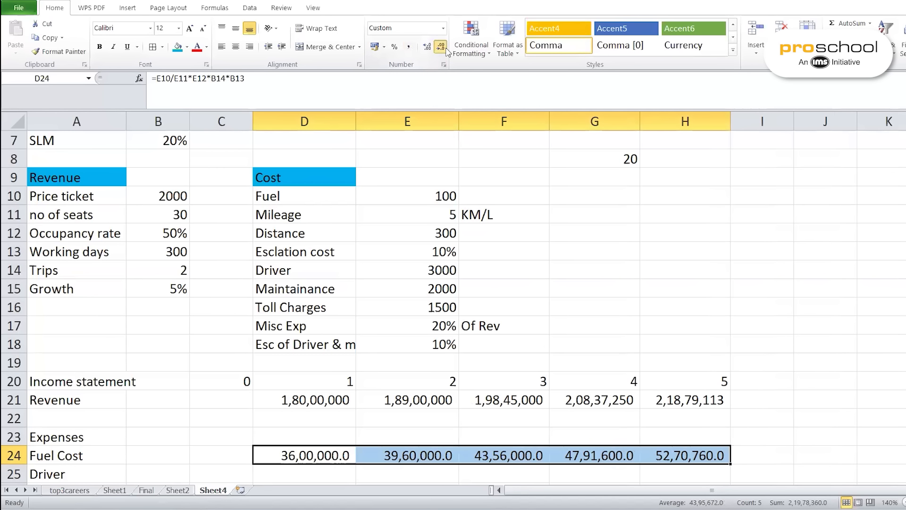
{"action": "left_click", "coordinate": [498, 434]}
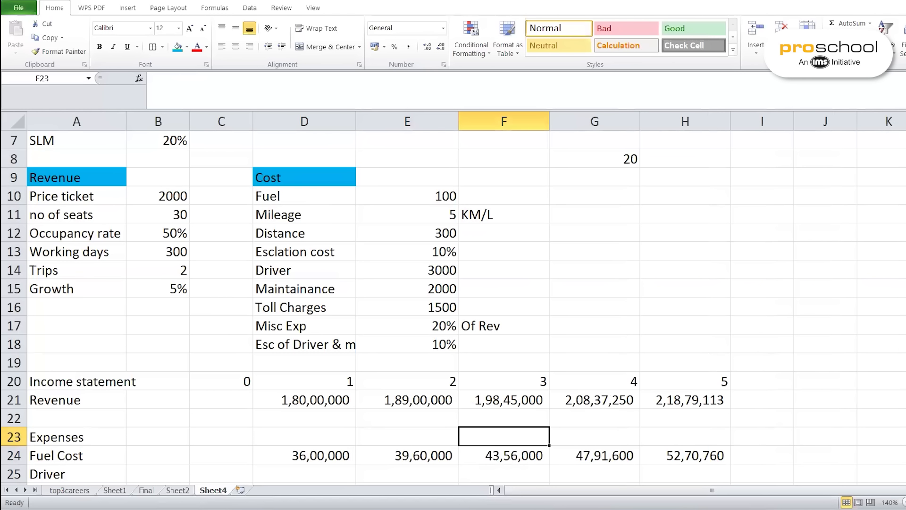
Calculate the year 1 driver cost in D25 with =E14*B14*B13, multiplying the driver rate by trips and working days
{"action": "scroll", "coordinate": [364, 304], "scroll_direction": "down", "scroll_amount": 2}
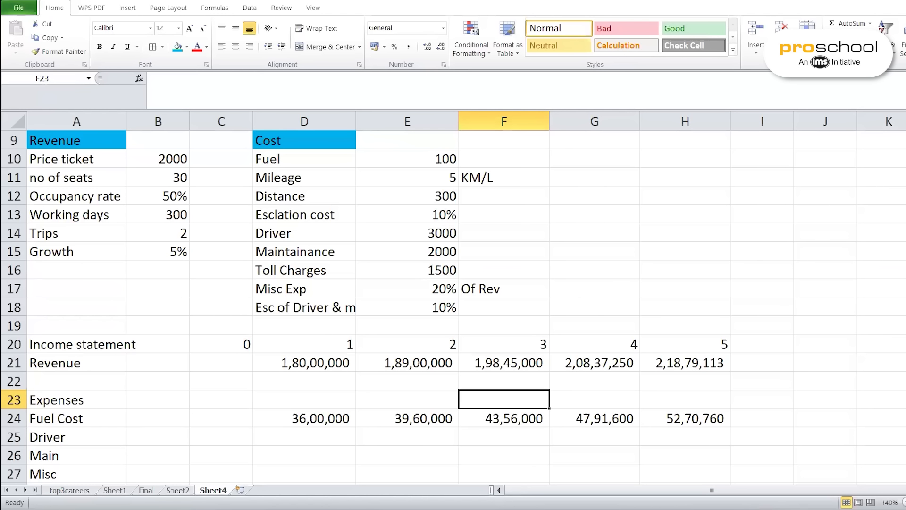
{"action": "left_click", "coordinate": [329, 438]}
{"action": "type", "text": "="}
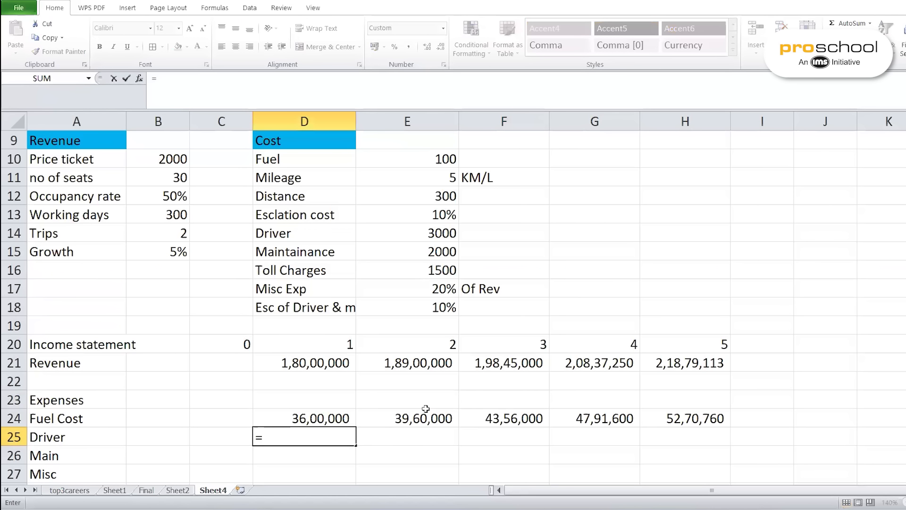
{"action": "left_click", "coordinate": [422, 232]}
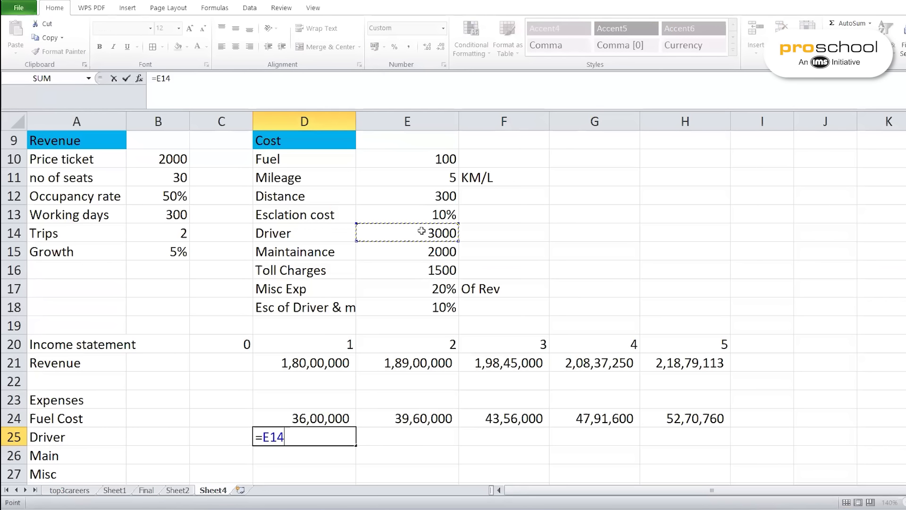
{"action": "type", "text": "*"}
{"action": "left_click", "coordinate": [160, 232]}
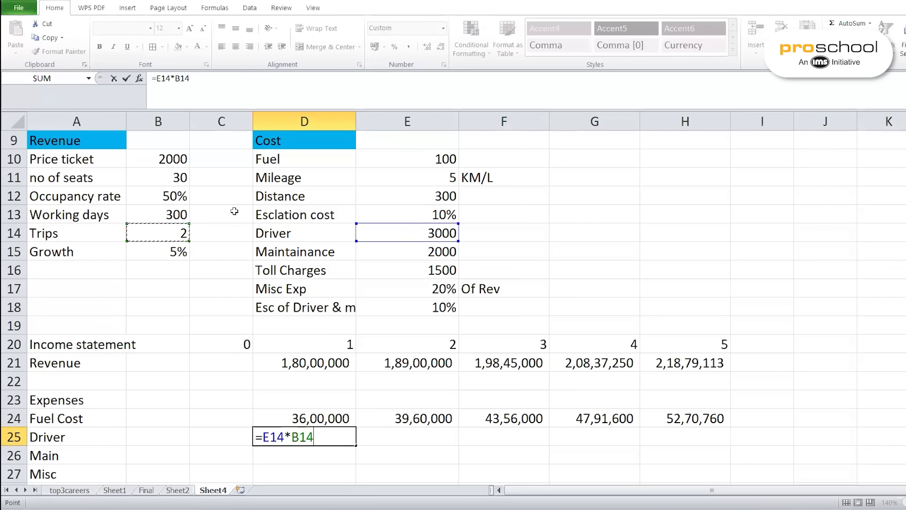
{"action": "type", "text": "*"}
{"action": "left_click", "coordinate": [162, 217]}
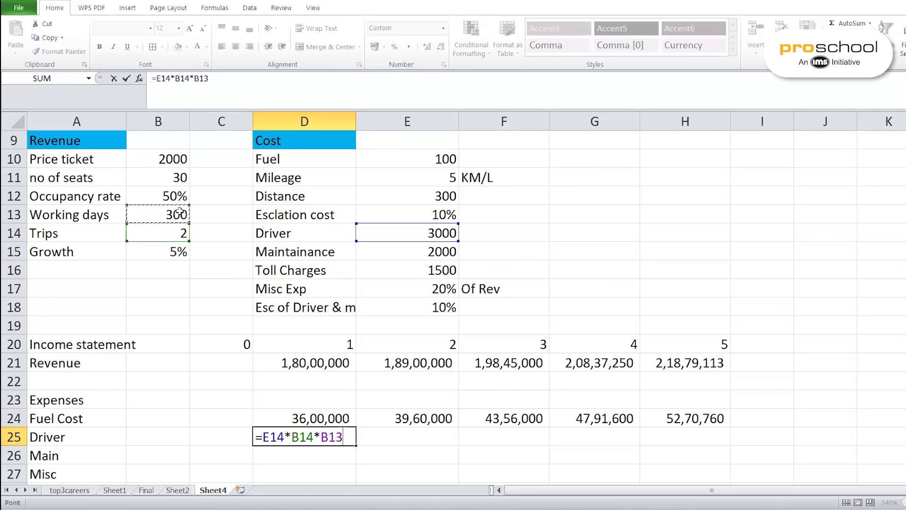
{"action": "key", "text": "Return"}
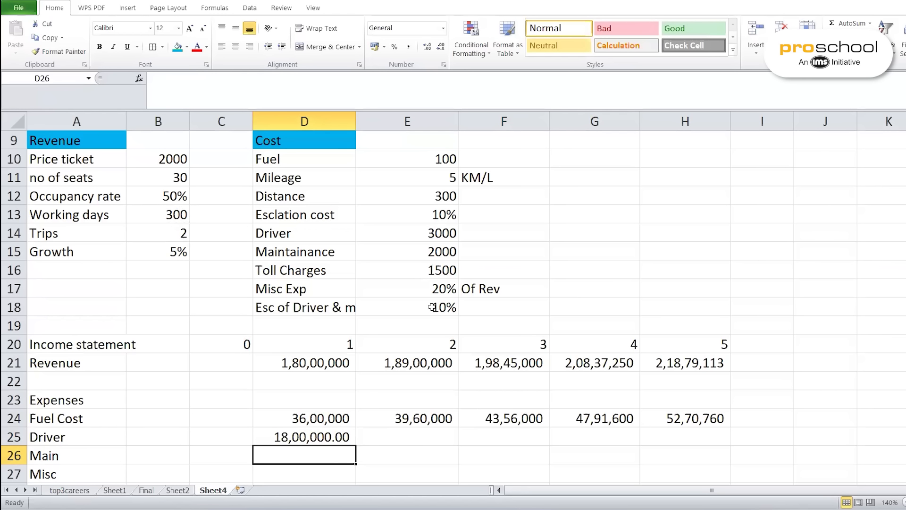
Begin the year 2 driver cost formula in E25 with =D25*(1+ to escalate the year 1 driver cost
{"action": "left_click", "coordinate": [284, 311]}
{"action": "left_click_drag", "start_coordinate": [398, 313], "coordinate": [407, 316]}
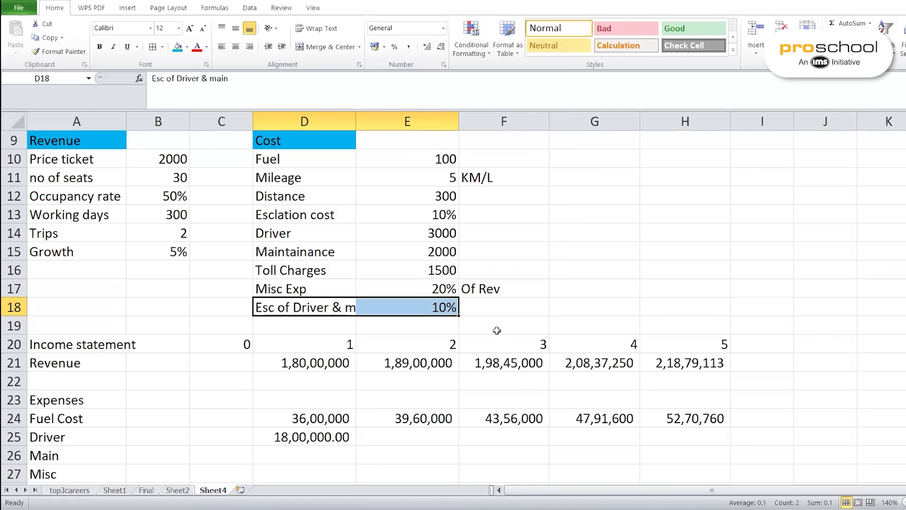
{"action": "left_click", "coordinate": [386, 439]}
{"action": "type", "text": "="}
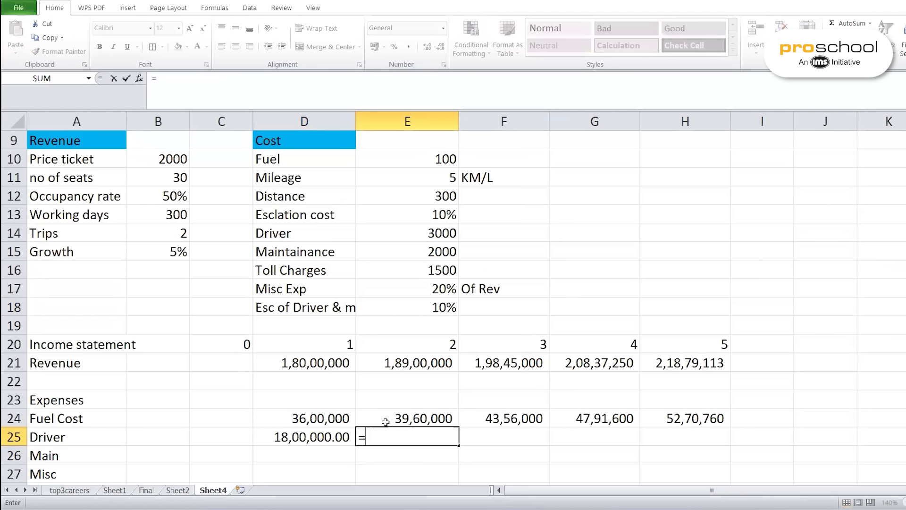
{"action": "left_click", "coordinate": [324, 436]}
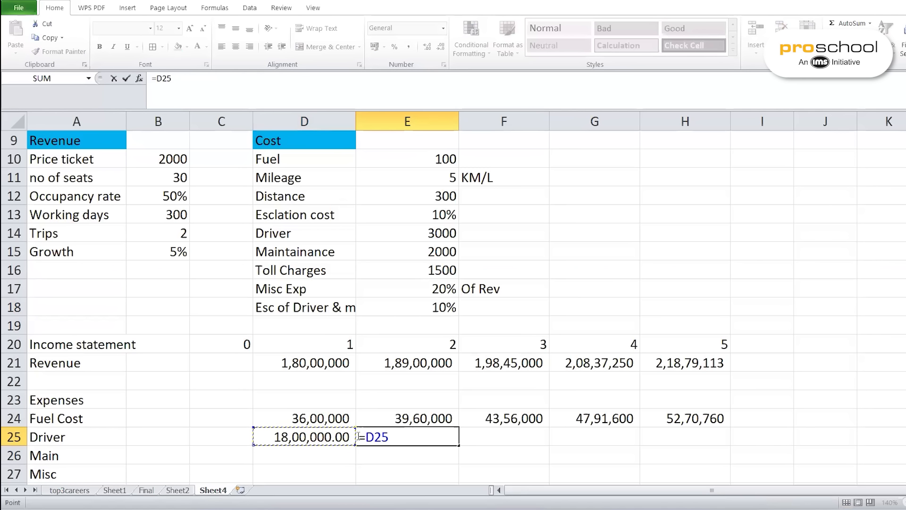
{"action": "type", "text": "*(1+"}
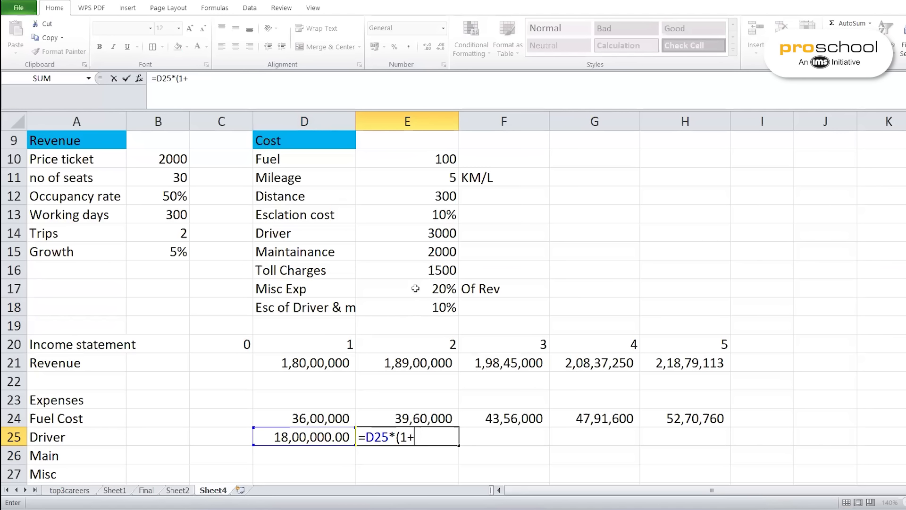
Complete the year 2 Driver formula in E25 as =D25*(1+$E$18) and fill it across through year 5 in H25
{"action": "left_click", "coordinate": [430, 307]}
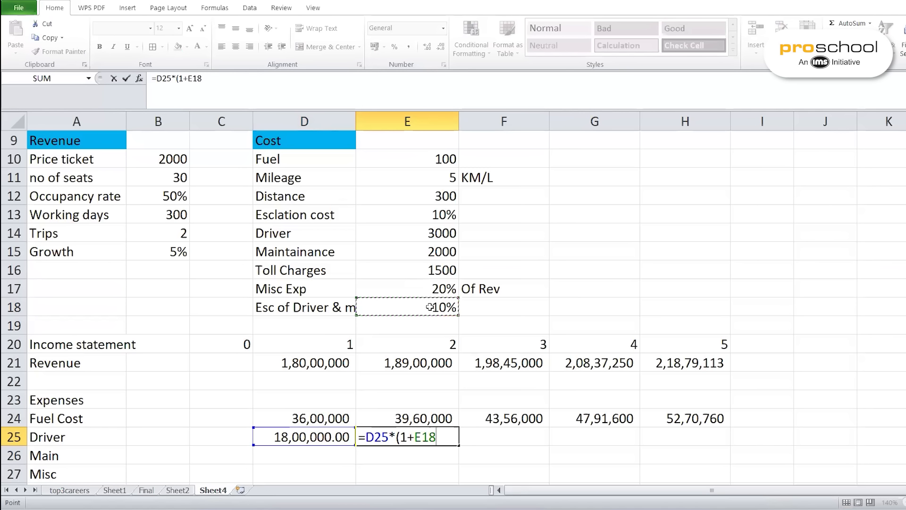
{"action": "key", "text": "F4"}
{"action": "type", "text": ")"}
{"action": "key", "text": "Return"}
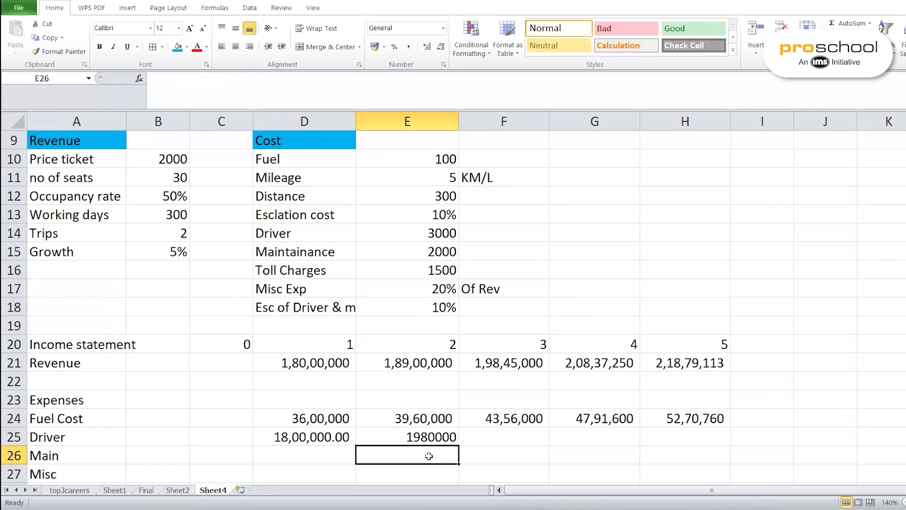
{"action": "left_click", "coordinate": [444, 439]}
{"action": "left_click_drag", "start_coordinate": [457, 448], "coordinate": [727, 440]}
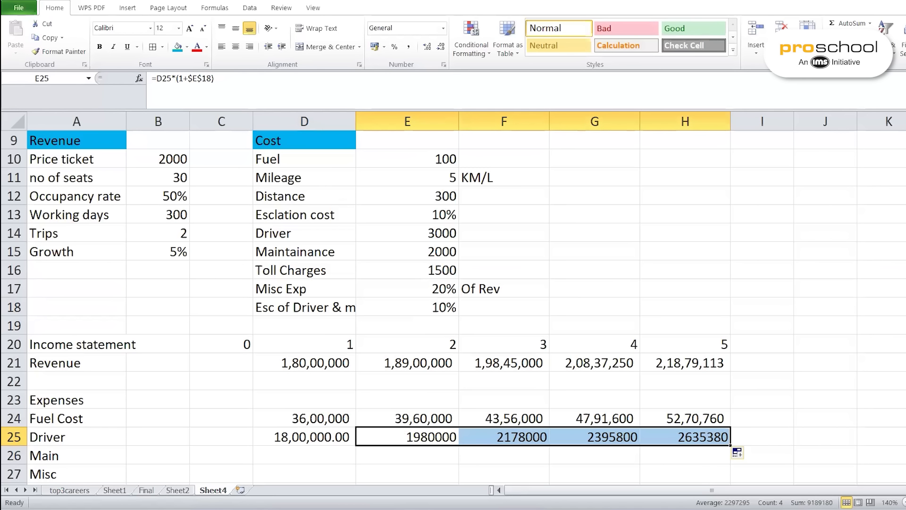
Calculate the year 1 Main expense in D26 with =E15*B14*B13, multiplying maintenance cost by trips and working days
{"action": "left_click", "coordinate": [314, 455]}
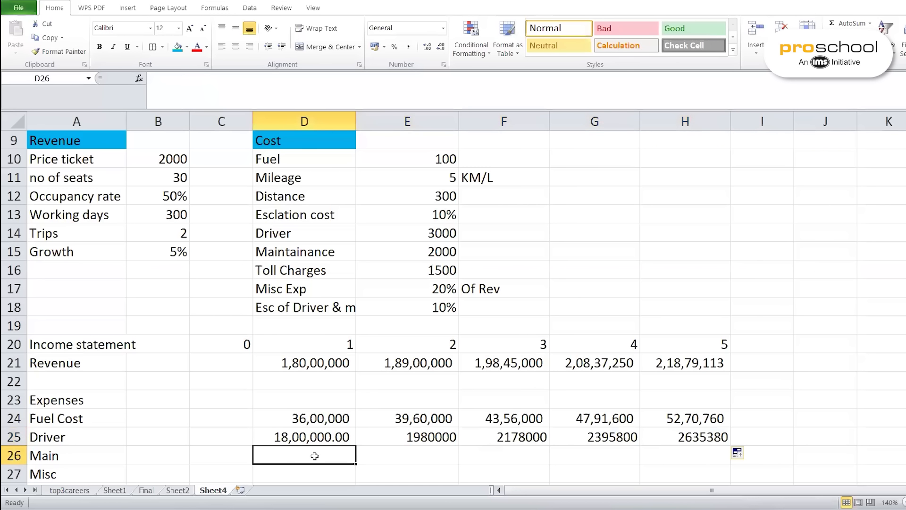
{"action": "type", "text": "="}
{"action": "left_click", "coordinate": [439, 252]}
{"action": "type", "text": "*"}
{"action": "left_click", "coordinate": [163, 233]}
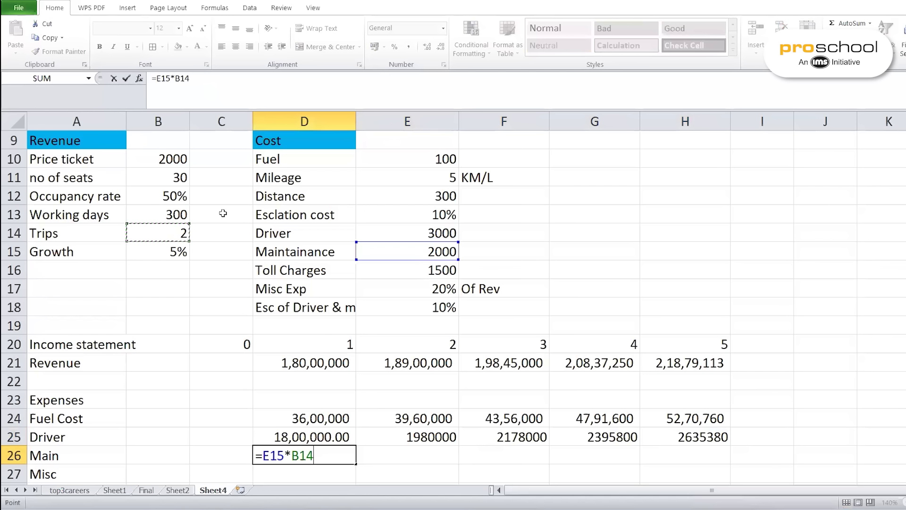
{"action": "type", "text": "*"}
{"action": "left_click", "coordinate": [161, 214]}
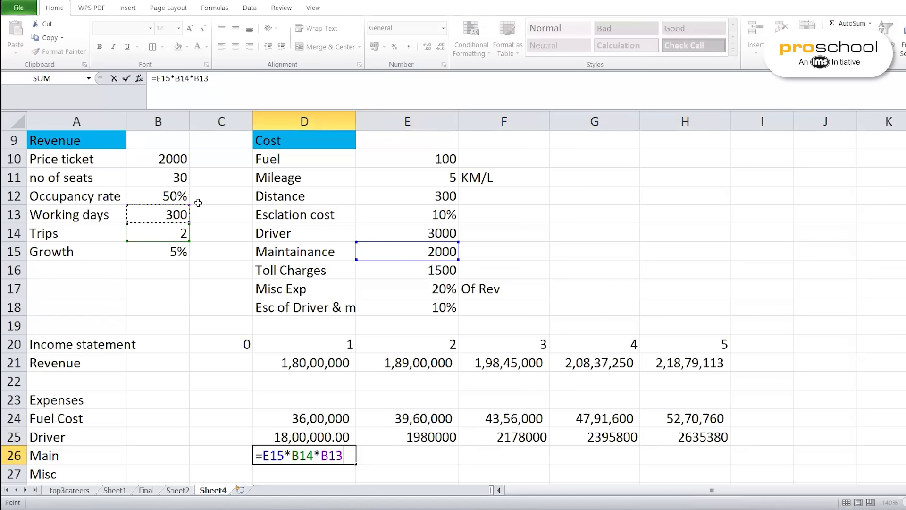
{"action": "key", "text": "Return"}
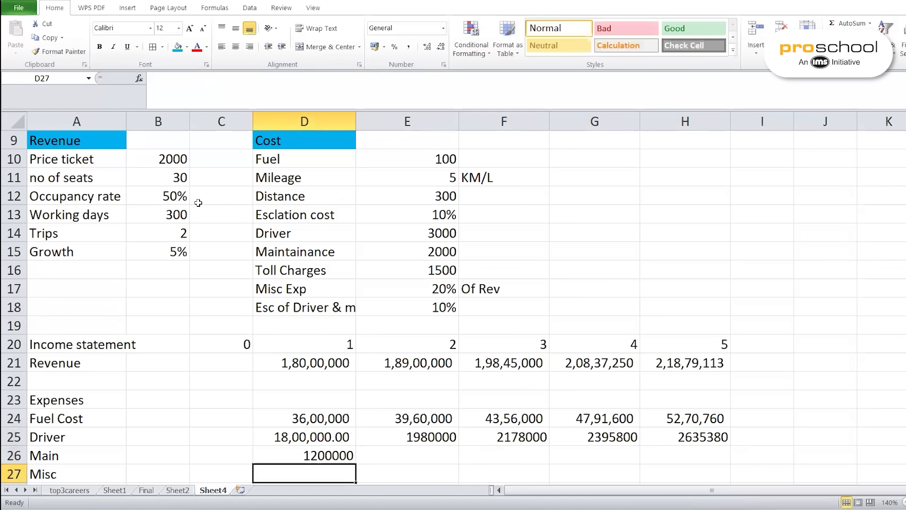
Enter =D26*(1+$E$18) in E26 for the year 2 Main expense and fill it across to H26
{"action": "left_click", "coordinate": [418, 456]}
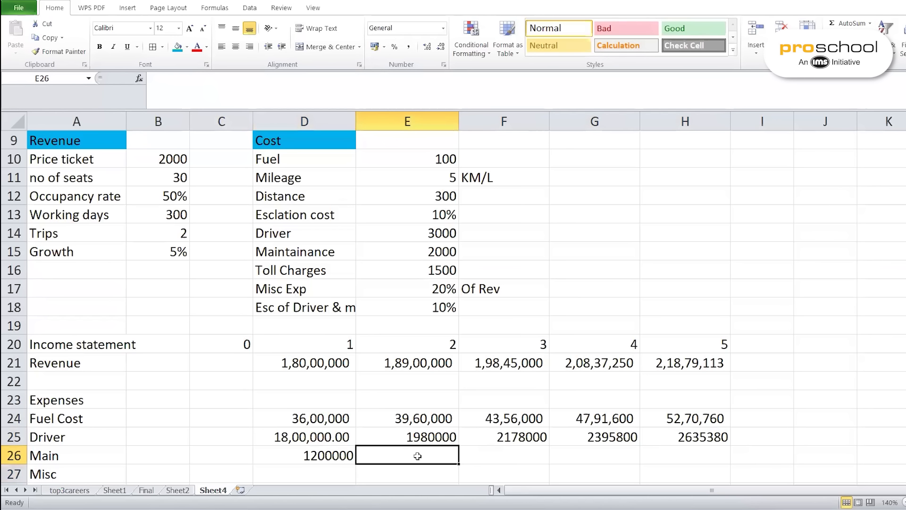
{"action": "type", "text": "="}
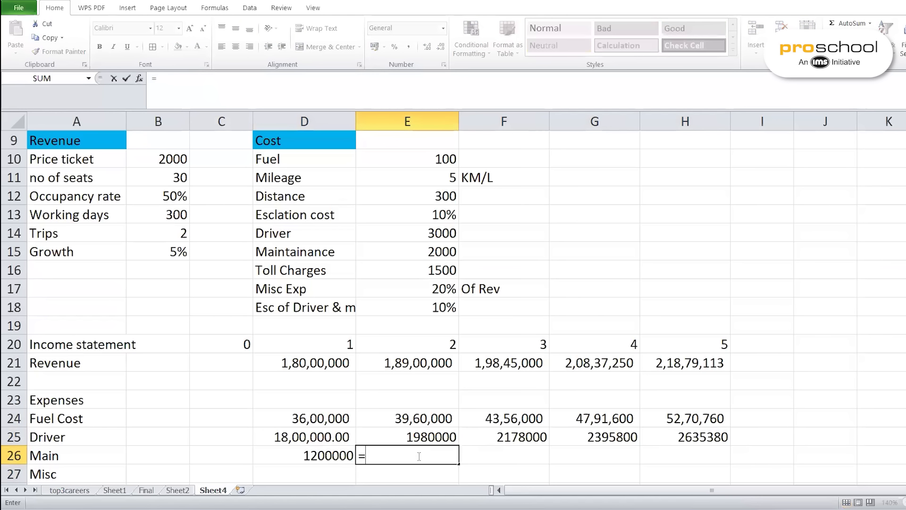
{"action": "left_click", "coordinate": [333, 456]}
{"action": "type", "text": "*(1+"}
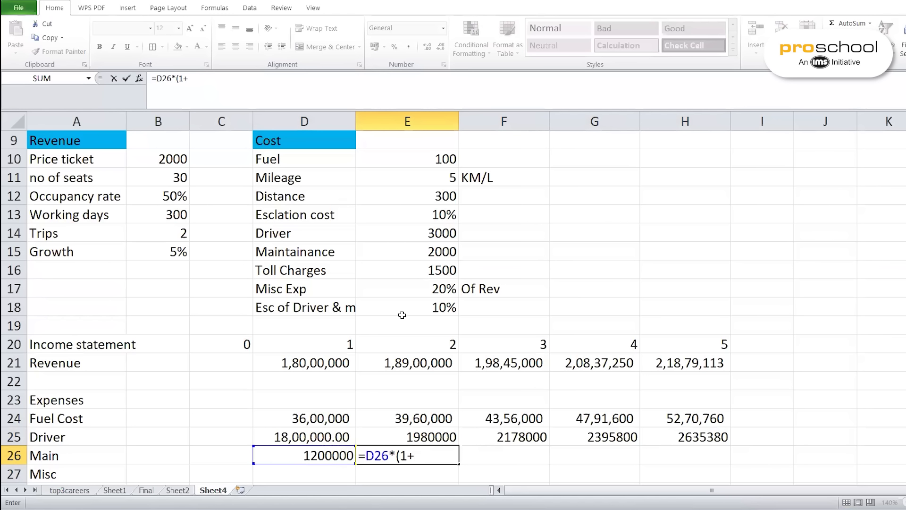
{"action": "left_click", "coordinate": [423, 302]}
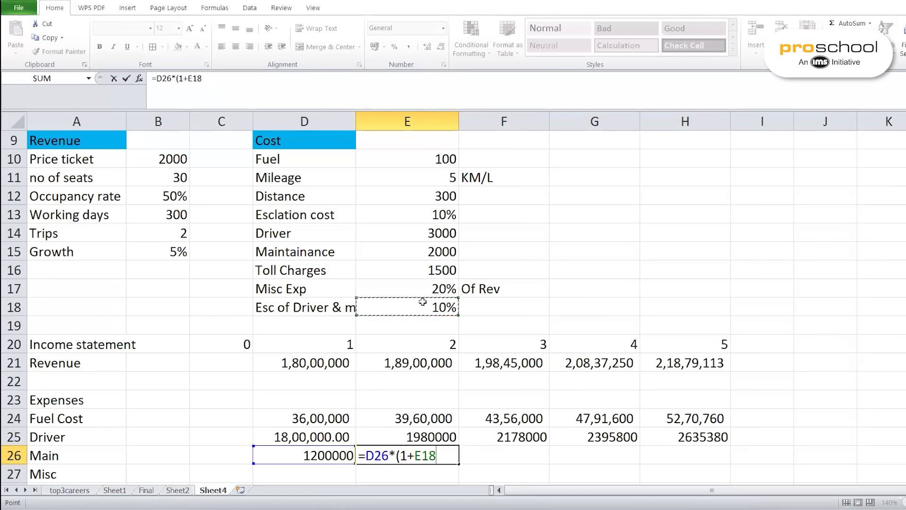
{"action": "key", "text": "F4"}
{"action": "type", "text": ")"}
{"action": "key", "text": "Return"}
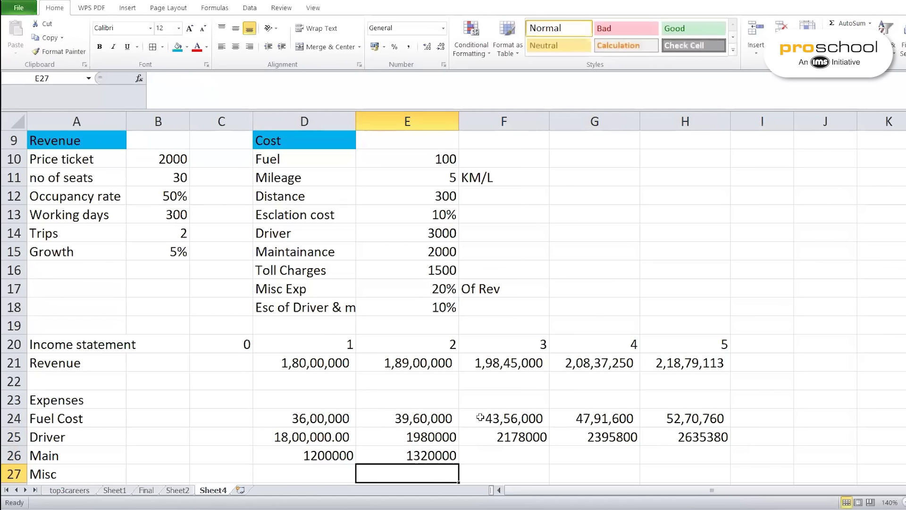
{"action": "left_click", "coordinate": [417, 455]}
{"action": "left_click_drag", "start_coordinate": [458, 464], "coordinate": [697, 457]}
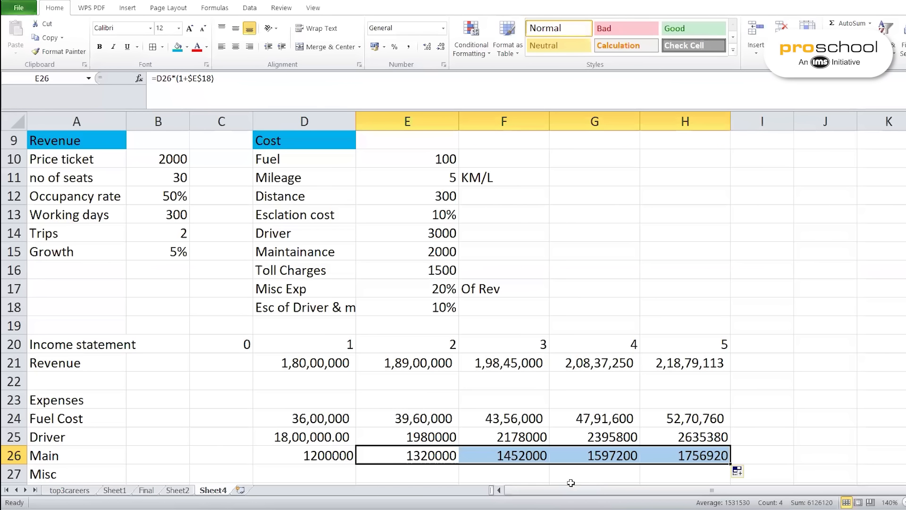
Calculate the Misc expense in D27 as =$E$17*D21 and fill the formula across to H27
{"action": "scroll", "coordinate": [522, 470], "scroll_direction": "down", "scroll_amount": 3}
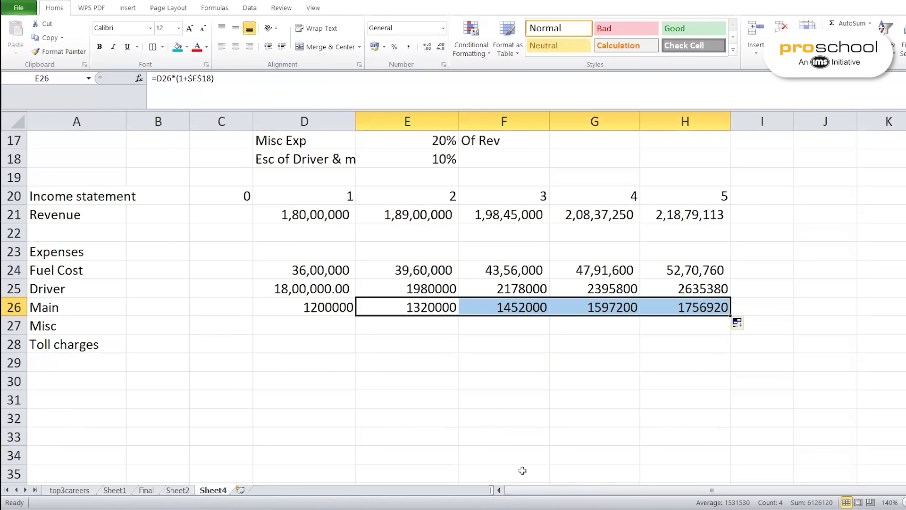
{"action": "left_click", "coordinate": [319, 324]}
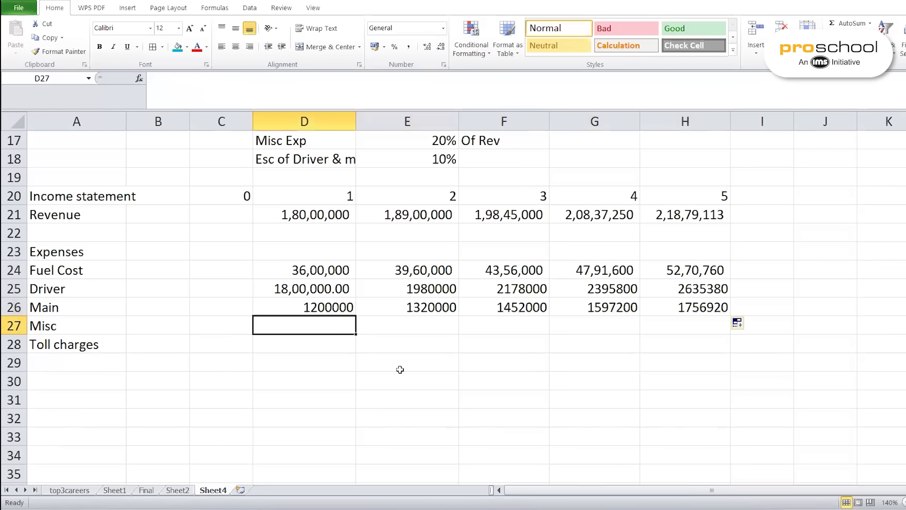
{"action": "type", "text": "="}
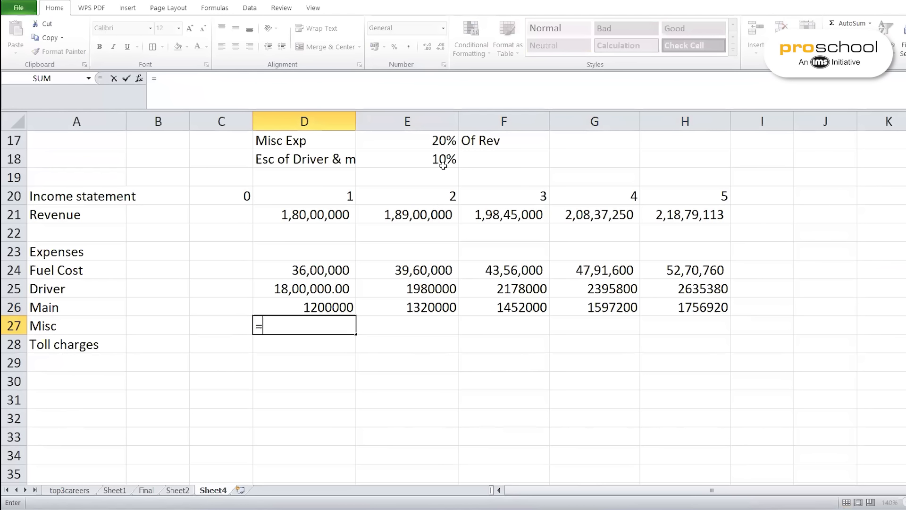
{"action": "left_click", "coordinate": [436, 140]}
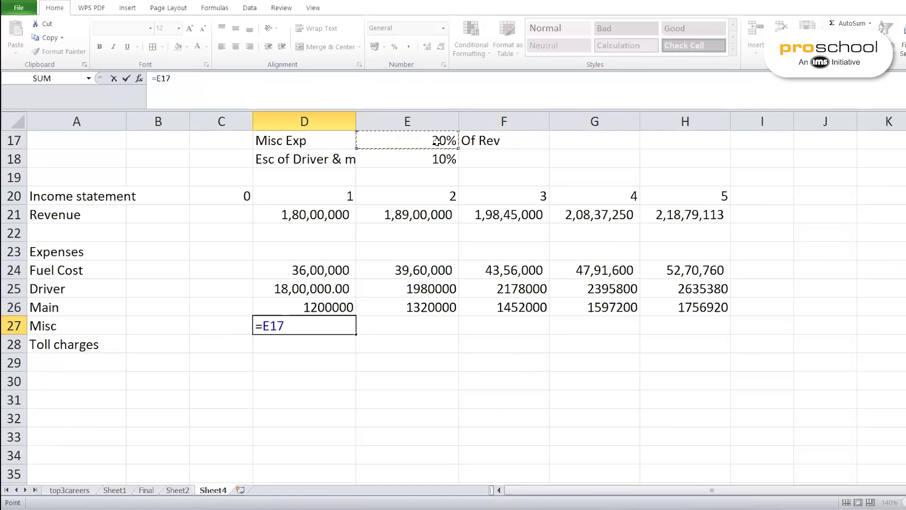
{"action": "key", "text": "F4"}
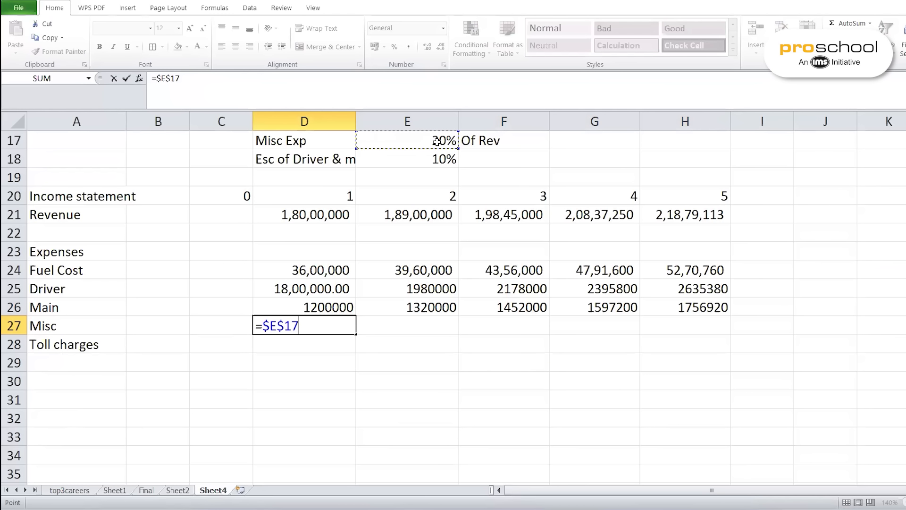
{"action": "type", "text": "*"}
{"action": "left_click", "coordinate": [333, 211]}
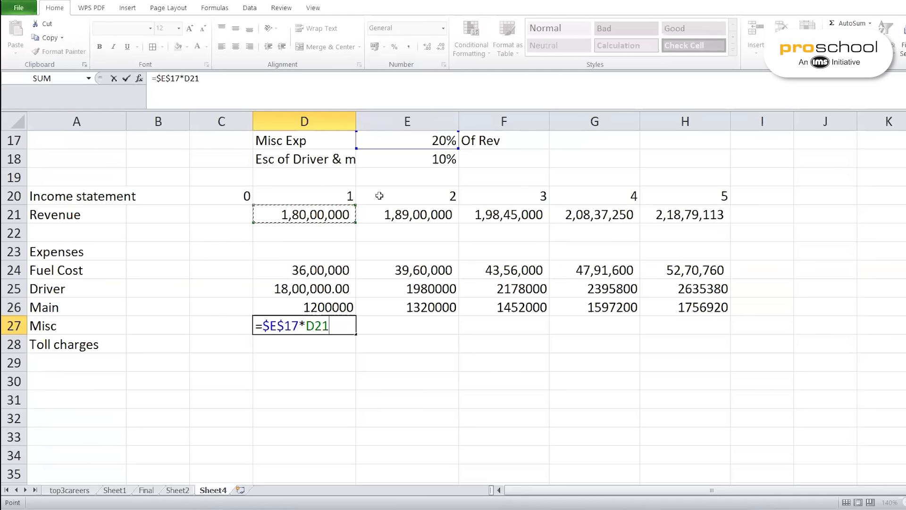
{"action": "key", "text": "Return"}
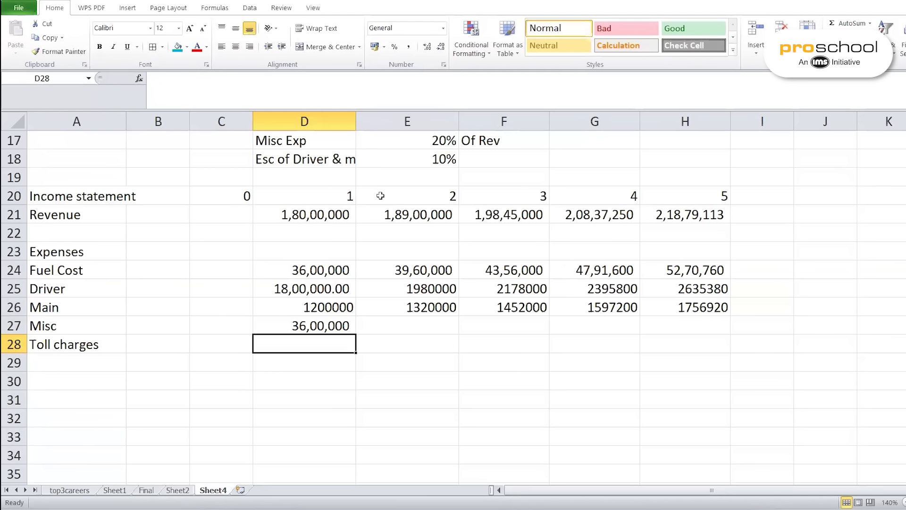
{"action": "left_click", "coordinate": [340, 329]}
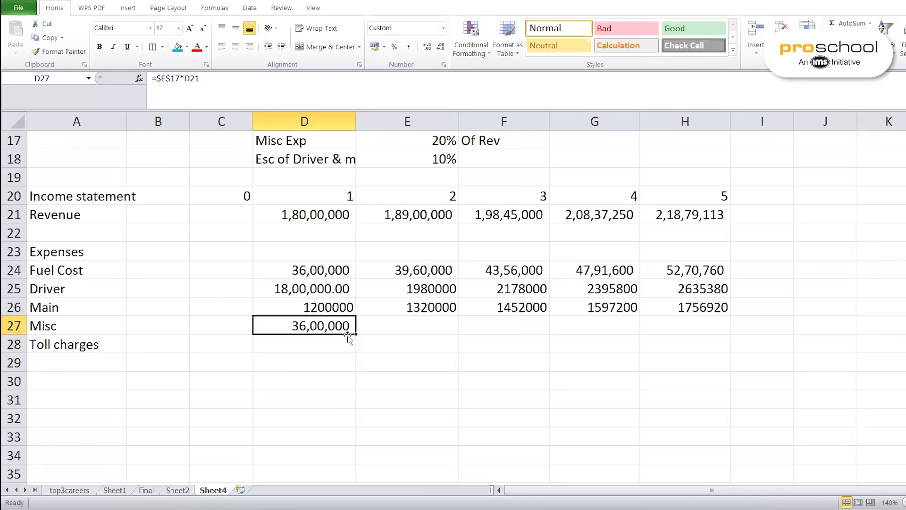
{"action": "left_click_drag", "start_coordinate": [354, 334], "coordinate": [706, 336]}
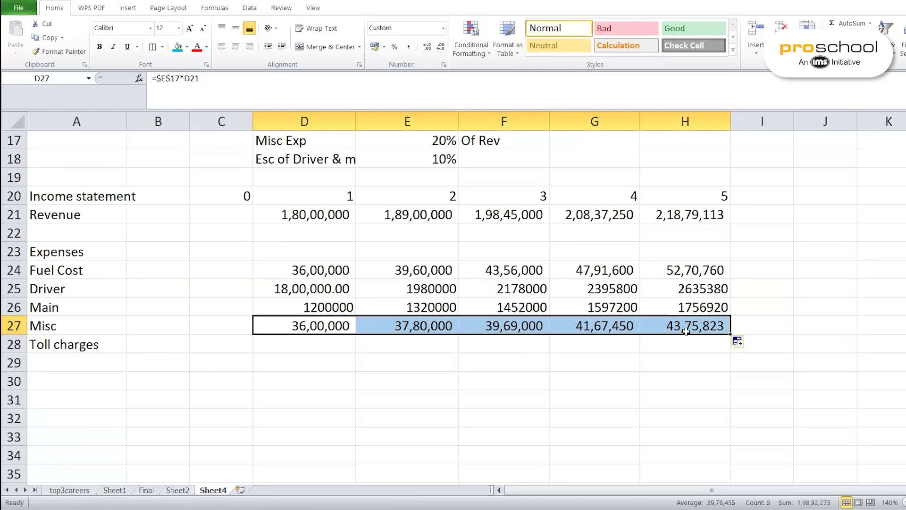
Format the Driver and Main values in D25:H26 with comma separators and no decimal places
{"action": "left_click", "coordinate": [283, 304]}
{"action": "left_click_drag", "start_coordinate": [430, 302], "coordinate": [675, 304]}
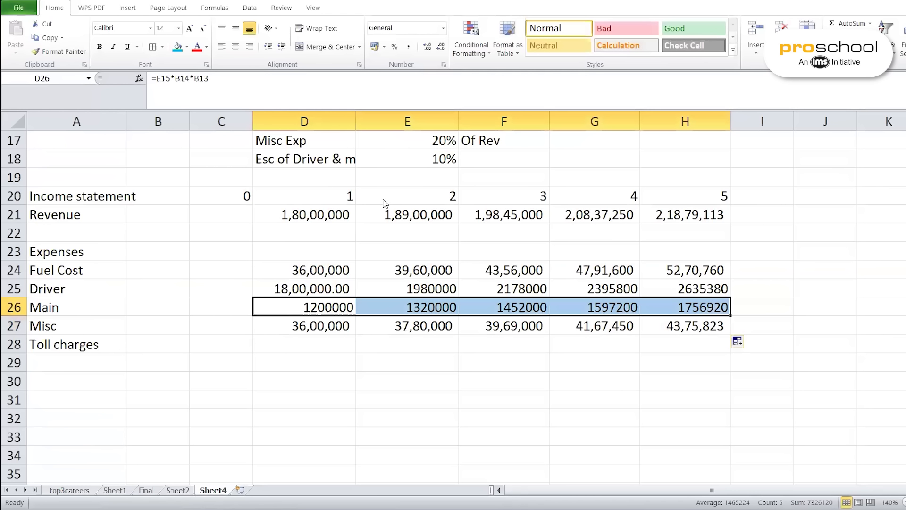
{"action": "left_click_drag", "start_coordinate": [307, 290], "coordinate": [708, 306]}
{"action": "left_click", "coordinate": [440, 48]}
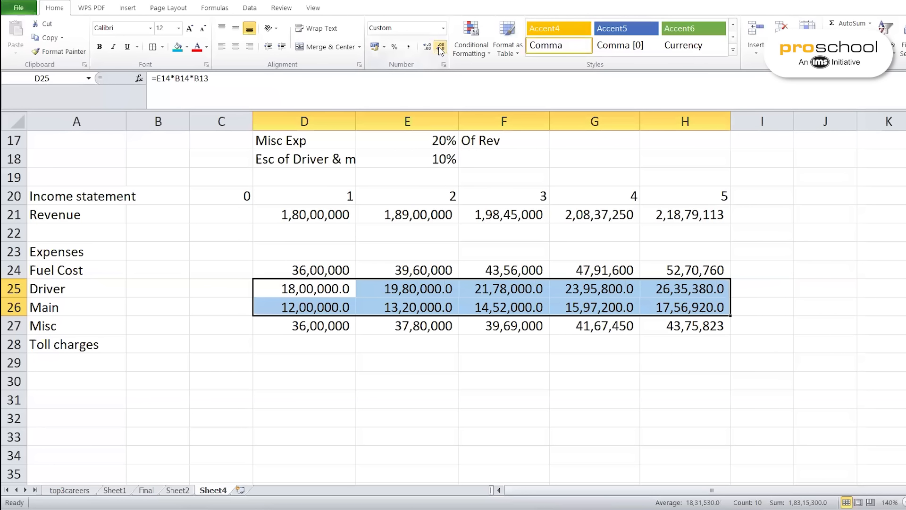
{"action": "left_click", "coordinate": [441, 48]}
{"action": "left_click", "coordinate": [456, 394]}
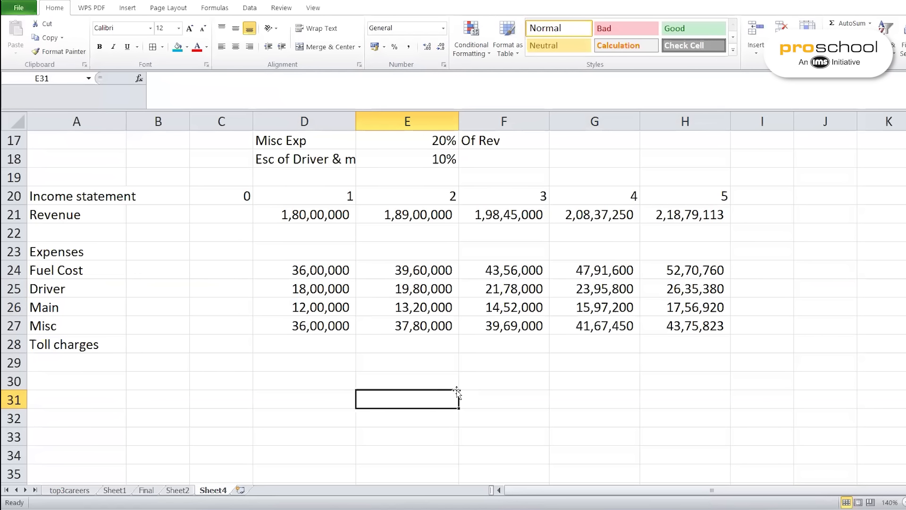
Calculate the year 1 Toll charges in D28 with =$E$16*$B$14*$B$13, using absolute references throughout
{"action": "left_click", "coordinate": [309, 362]}
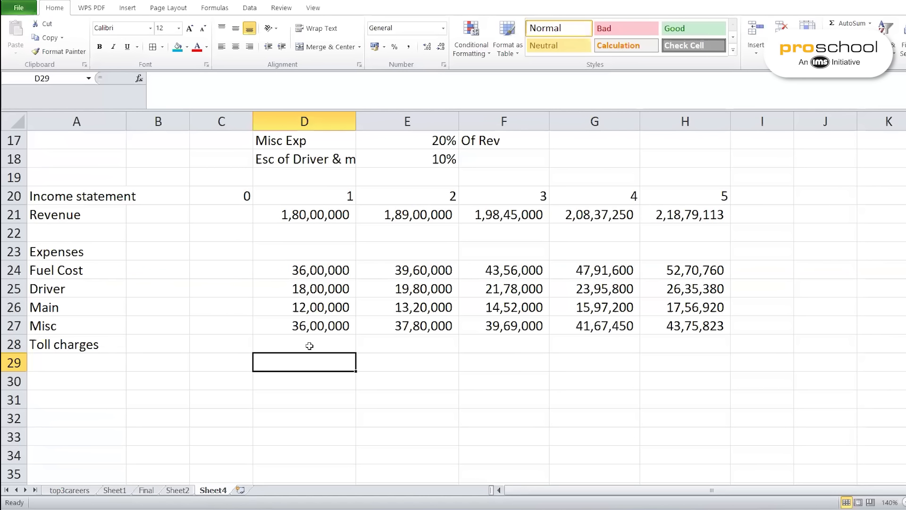
{"action": "left_click", "coordinate": [309, 345]}
{"action": "type", "text": "="}
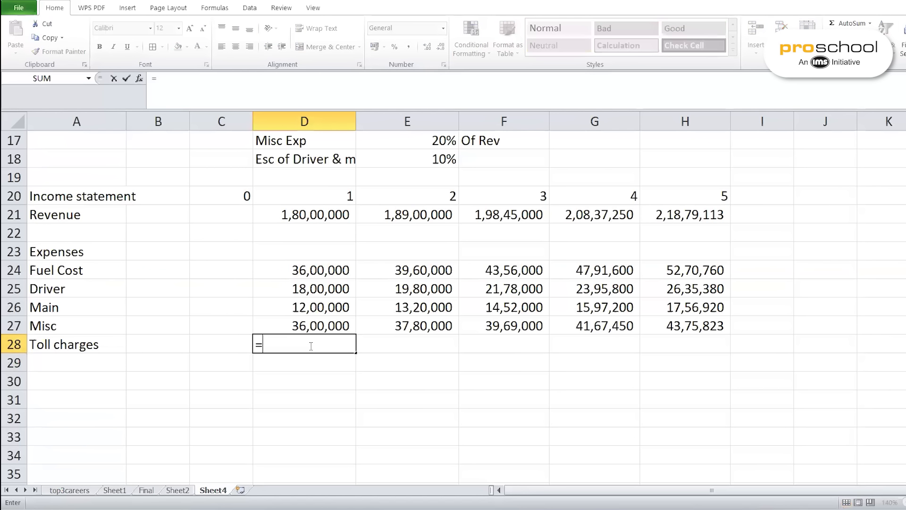
{"action": "scroll", "coordinate": [324, 326], "scroll_direction": "up", "scroll_amount": 3}
{"action": "left_click", "coordinate": [435, 270]}
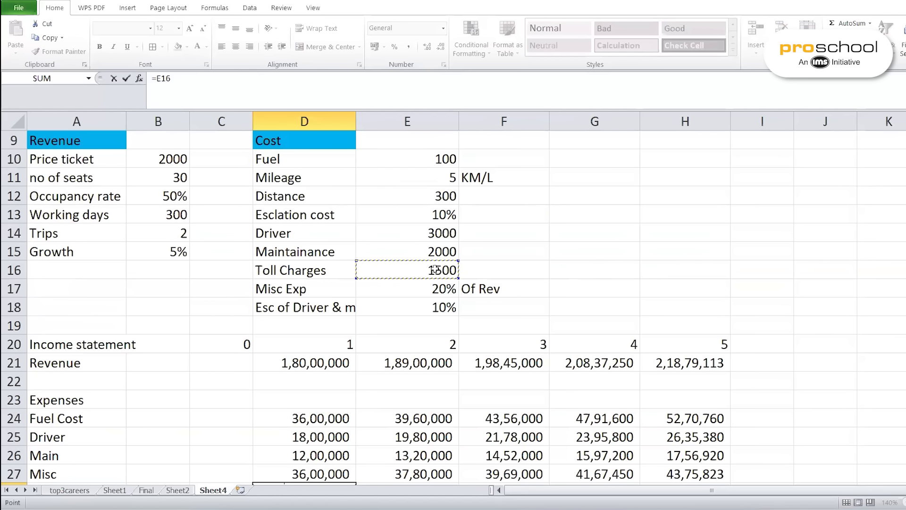
{"action": "key", "text": "F4"}
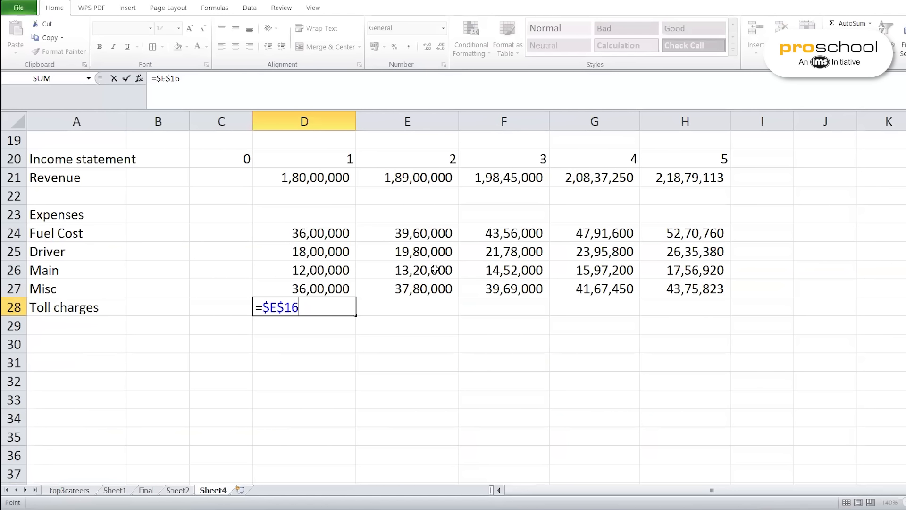
{"action": "type", "text": "*"}
{"action": "scroll", "coordinate": [268, 129], "scroll_direction": "up", "scroll_amount": 3}
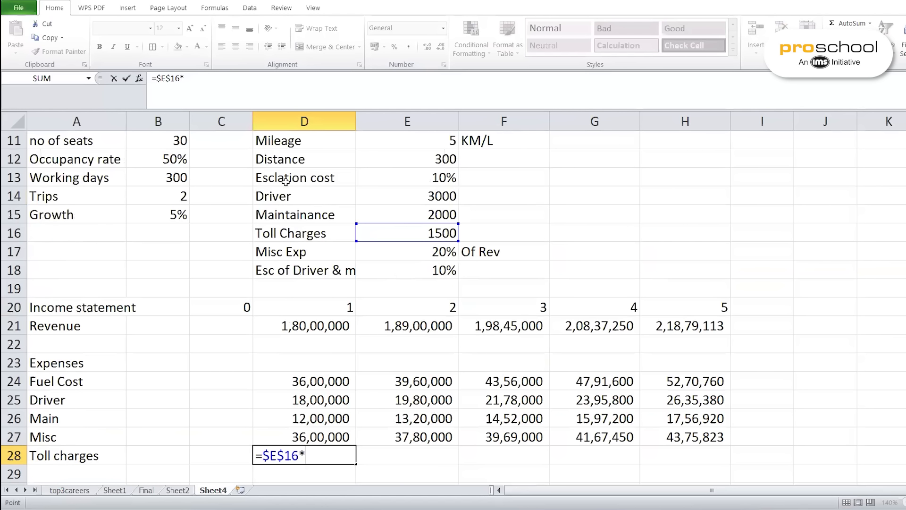
{"action": "left_click", "coordinate": [170, 196]}
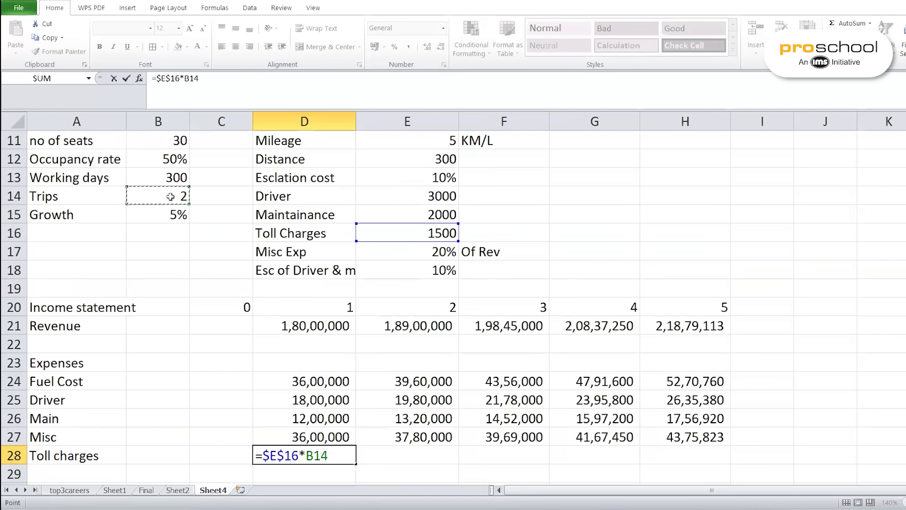
{"action": "key", "text": "F4"}
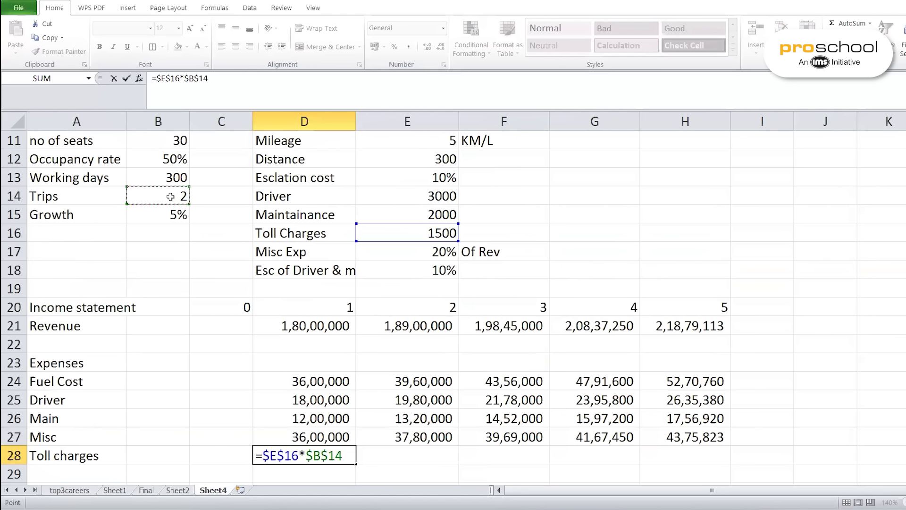
{"action": "type", "text": "*"}
{"action": "left_click", "coordinate": [182, 176]}
{"action": "key", "text": "F4"}
{"action": "key", "text": "Return"}
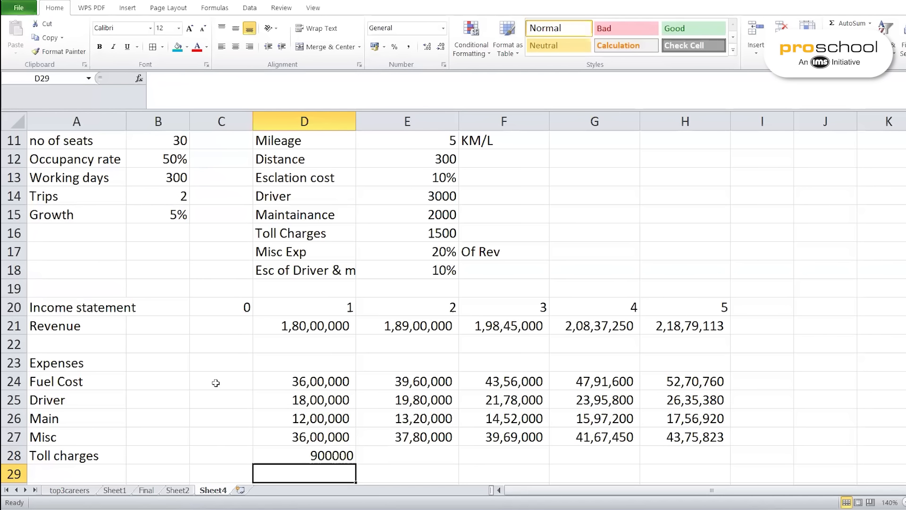
Fill the Toll charges formula from D28 across to H28 and format the row with comma separators and no decimals
{"action": "left_click", "coordinate": [295, 453]}
{"action": "left_click_drag", "start_coordinate": [355, 467], "coordinate": [657, 455]}
{"action": "left_click_drag", "start_coordinate": [688, 459], "coordinate": [649, 474]}
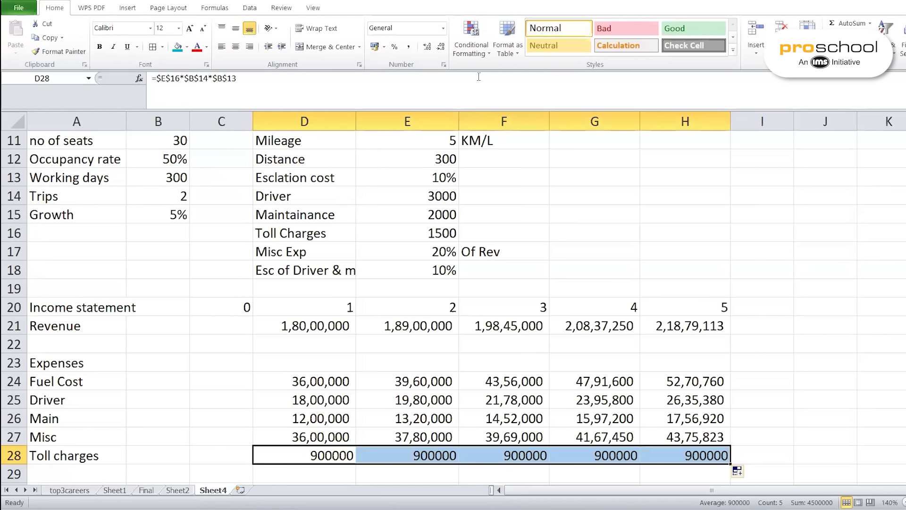
{"action": "left_click", "coordinate": [408, 46]}
{"action": "left_click", "coordinate": [442, 47]}
{"action": "left_click", "coordinate": [442, 48]}
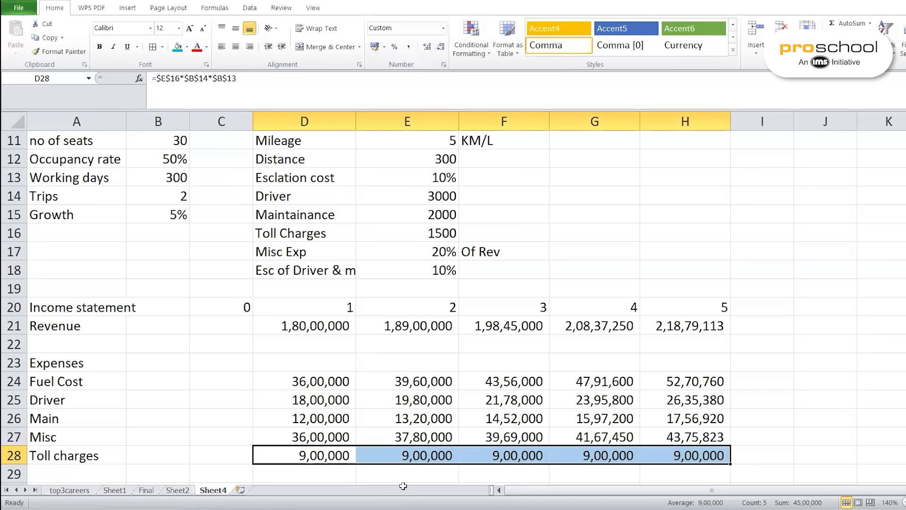
Label cell A30 below the expense rows as Total Exp
{"action": "scroll", "coordinate": [395, 427], "scroll_direction": "down", "scroll_amount": 3}
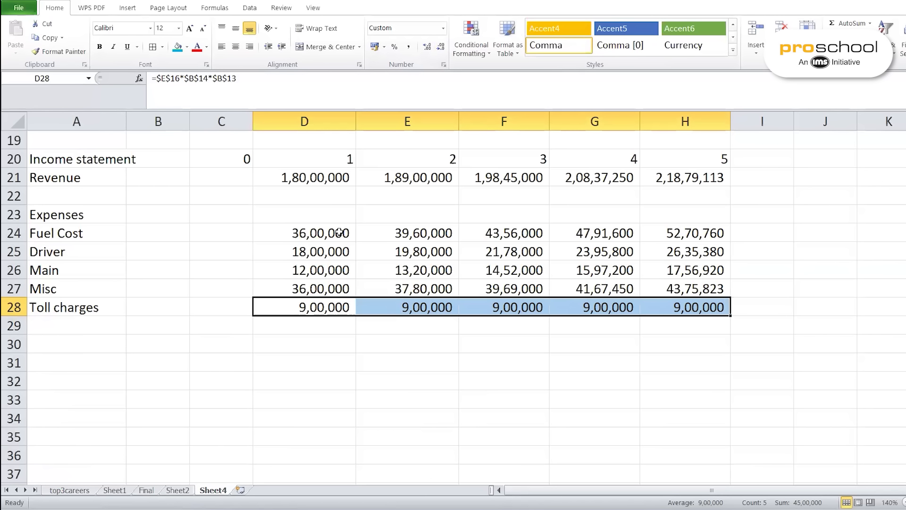
{"action": "left_click", "coordinate": [82, 340]}
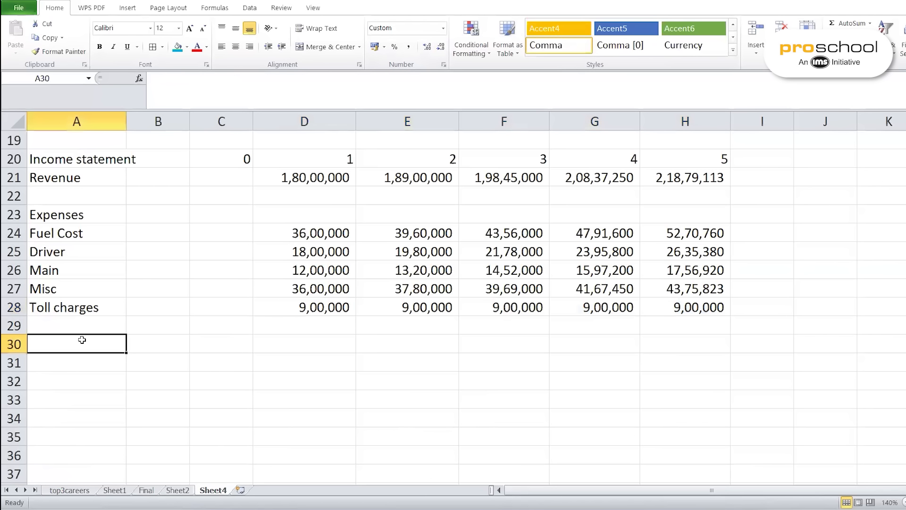
{"action": "type", "text": "Total Exp"}
{"action": "key", "text": "Tab"}
Total the year 1 expenses in D30 with =SUM(D24:D28) and fill the formula across to H30
{"action": "key", "text": "Right"}
{"action": "key", "text": "Right"}
{"action": "type", "text": "=sum"}
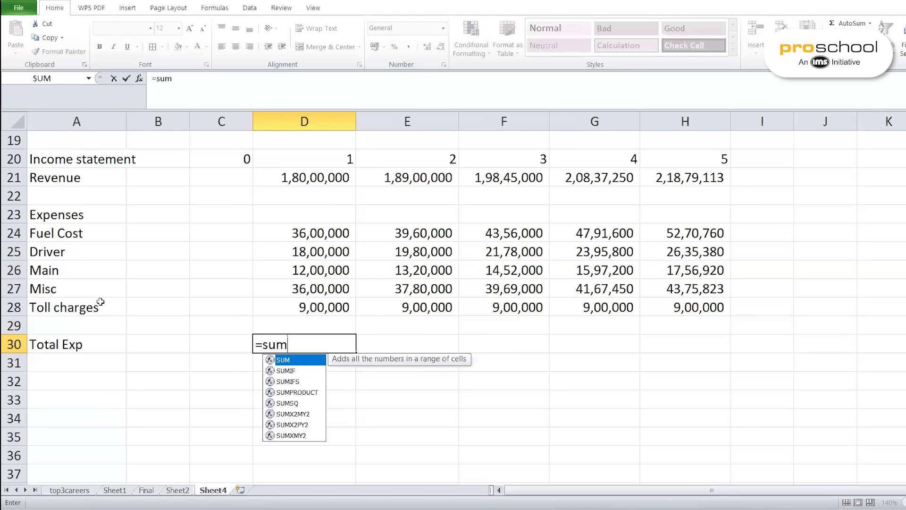
{"action": "key", "text": "Tab"}
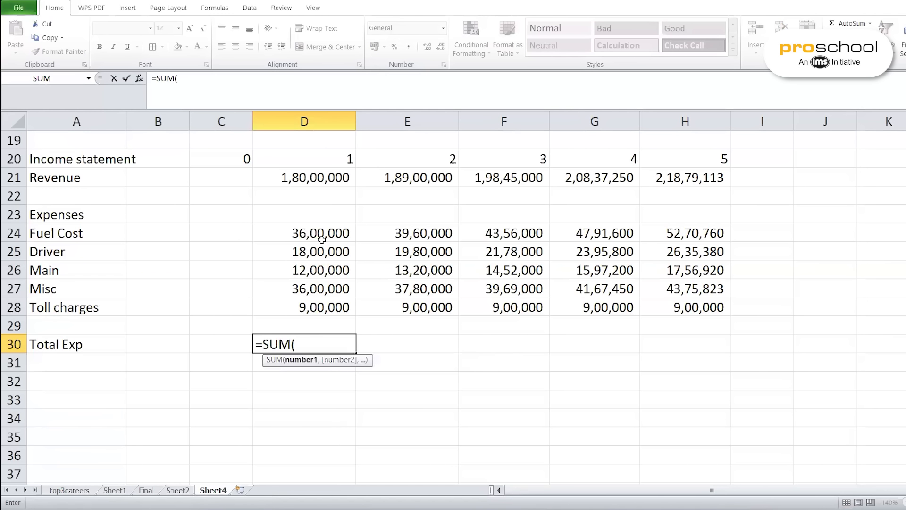
{"action": "left_click_drag", "start_coordinate": [321, 236], "coordinate": [319, 307]}
{"action": "key", "text": "Return"}
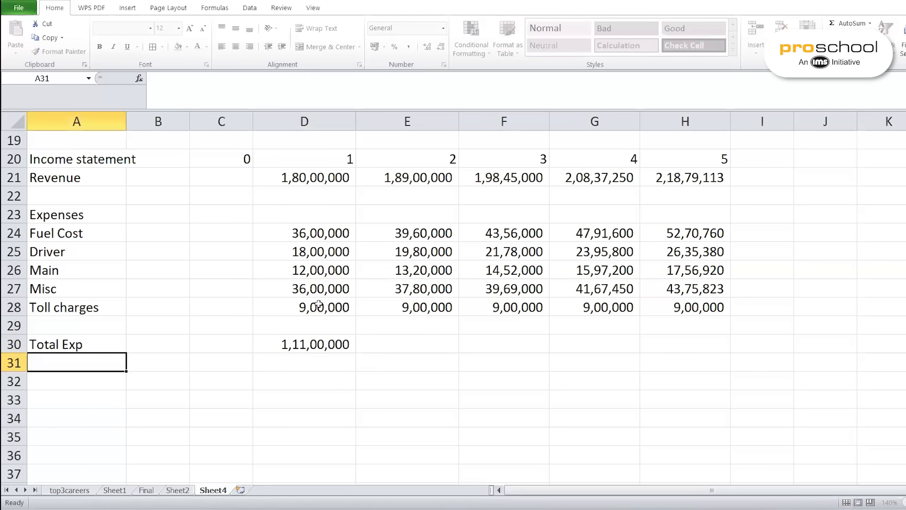
{"action": "left_click", "coordinate": [307, 333]}
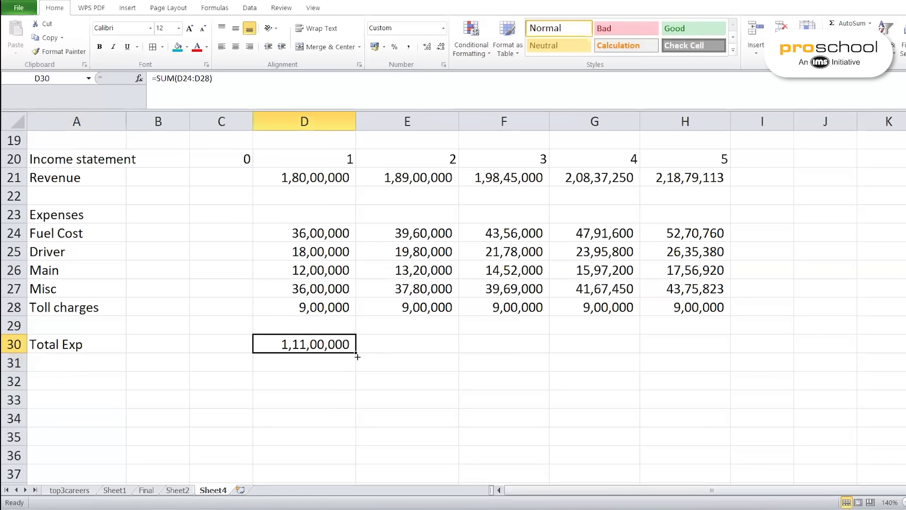
{"action": "left_click_drag", "start_coordinate": [355, 353], "coordinate": [729, 353]}
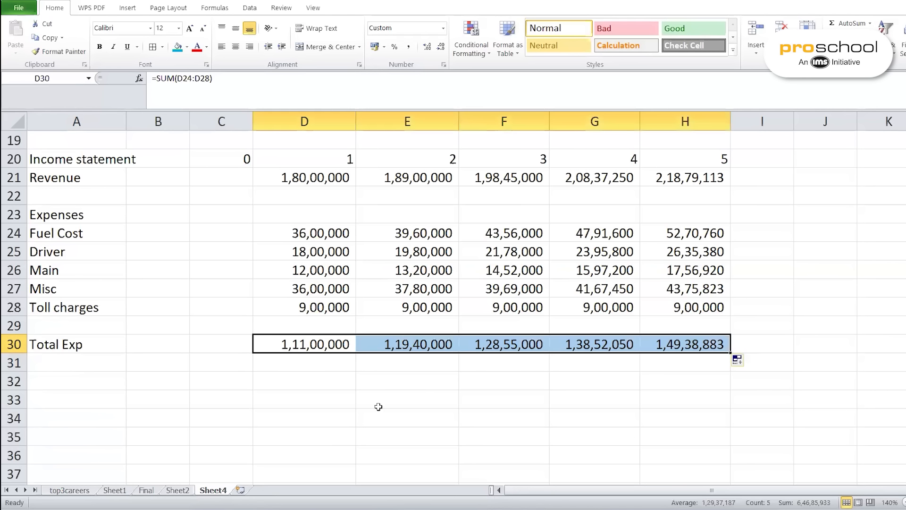
Add an EBITDA row labelled in A32, calculating =D21-D30 in D32 and filling it across to H32
{"action": "left_click", "coordinate": [72, 381]}
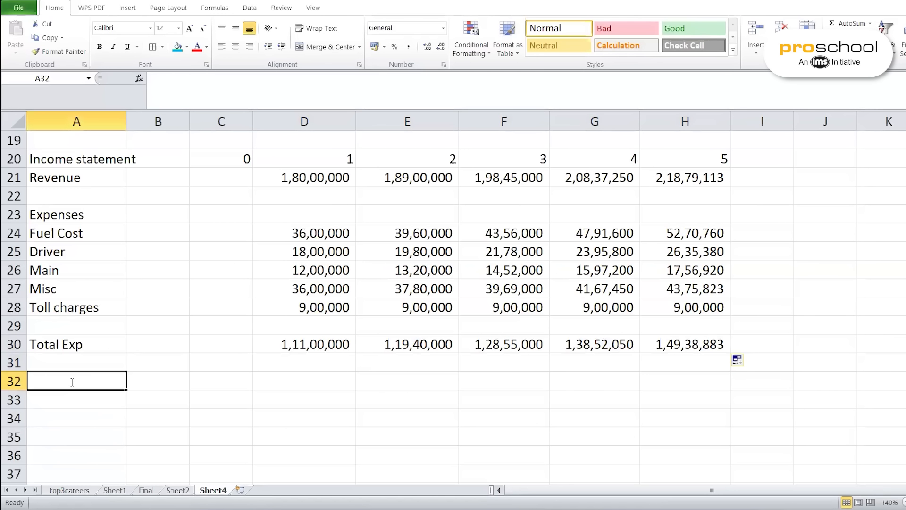
{"action": "type", "text": "EBITDA"}
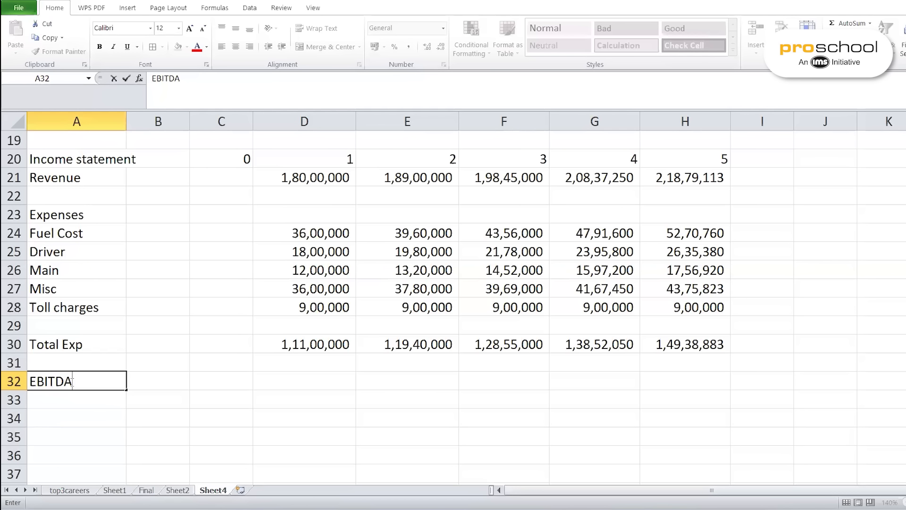
{"action": "left_click", "coordinate": [319, 385]}
{"action": "type", "text": "="}
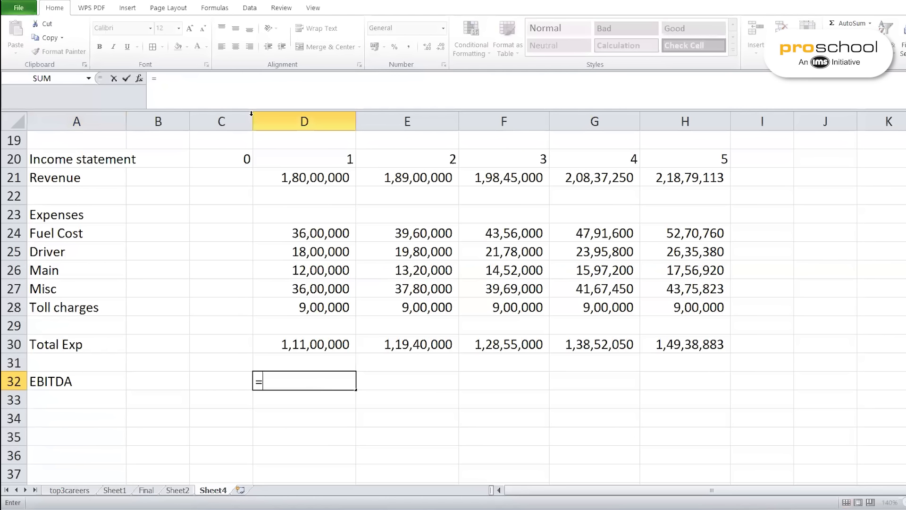
{"action": "left_click", "coordinate": [307, 181]}
{"action": "type", "text": "-"}
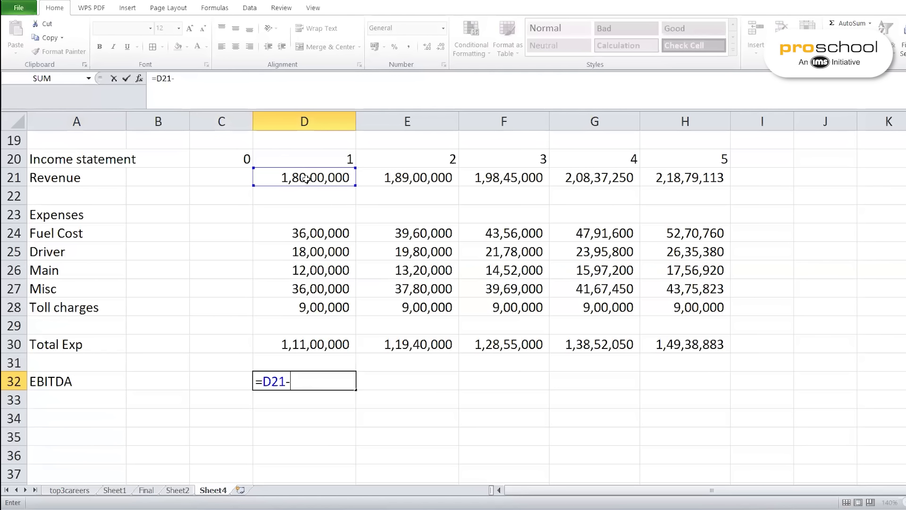
{"action": "left_click", "coordinate": [334, 347]}
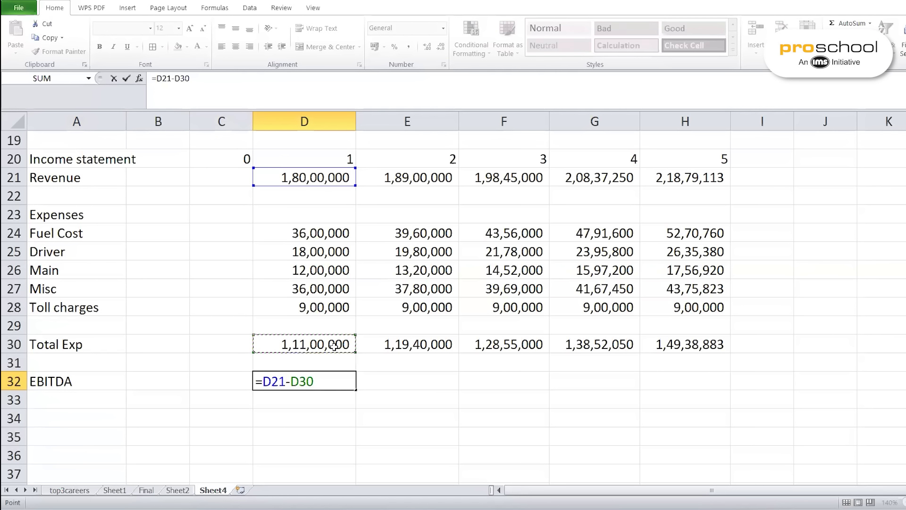
{"action": "key", "text": "Return"}
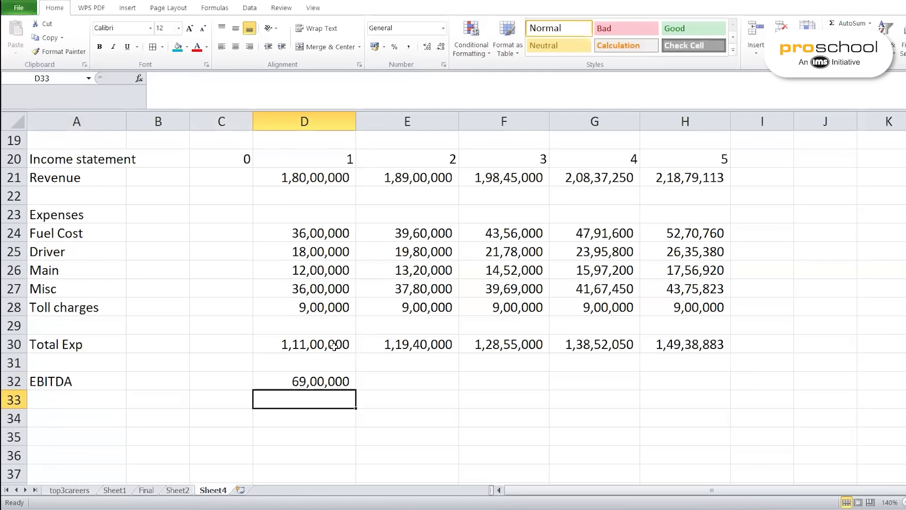
{"action": "left_click", "coordinate": [348, 385]}
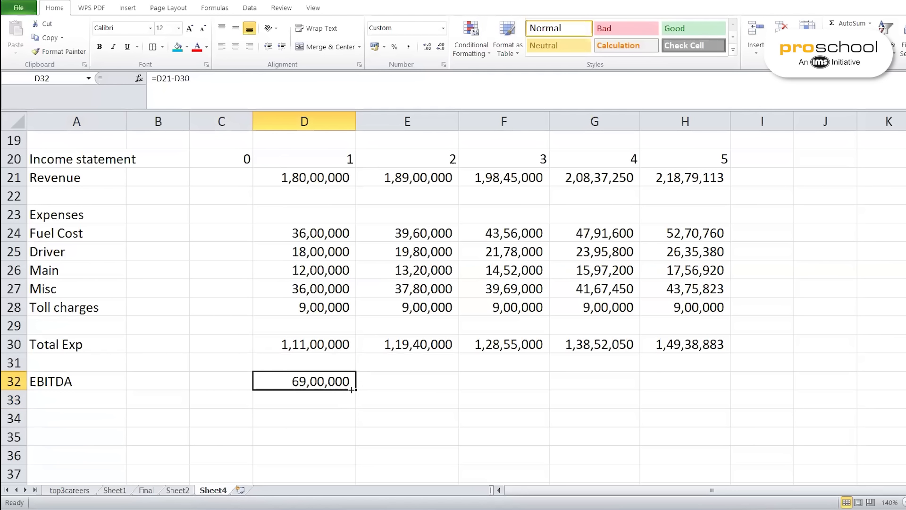
{"action": "left_click_drag", "start_coordinate": [351, 389], "coordinate": [708, 385]}
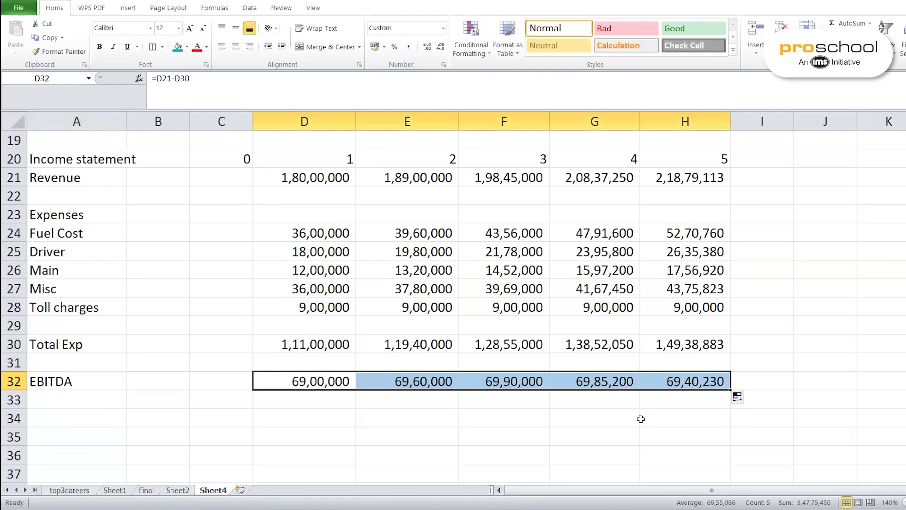
Label cell A33 below EBITDA as Lee Dep
{"action": "left_click", "coordinate": [97, 401]}
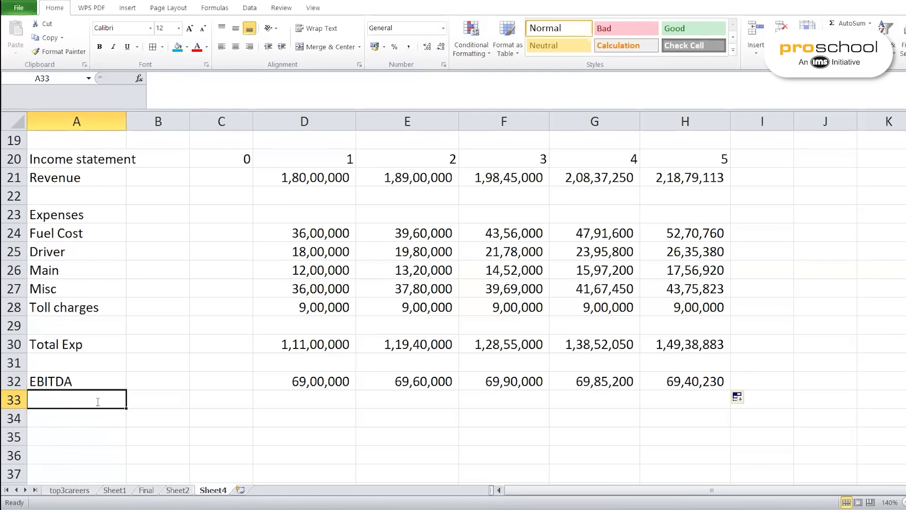
{"action": "type", "text": "Lee DEp"}
{"action": "key", "text": "BackSpace"}
{"action": "key", "text": "BackSpace"}
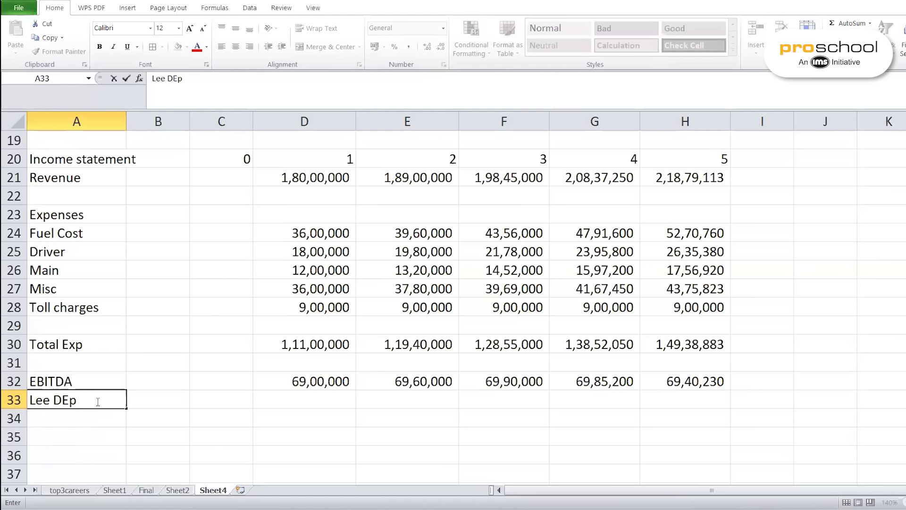
{"action": "type", "text": "ep"}
{"action": "left_click", "coordinate": [336, 401]}
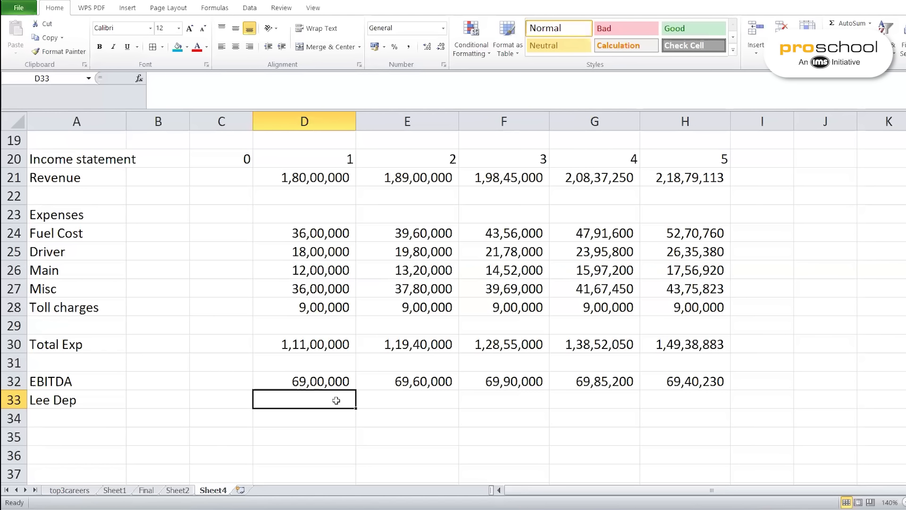
Clear the SLM percentage from B7 in the Investment assumptions
{"action": "scroll", "coordinate": [336, 400], "scroll_direction": "up", "scroll_amount": 5}
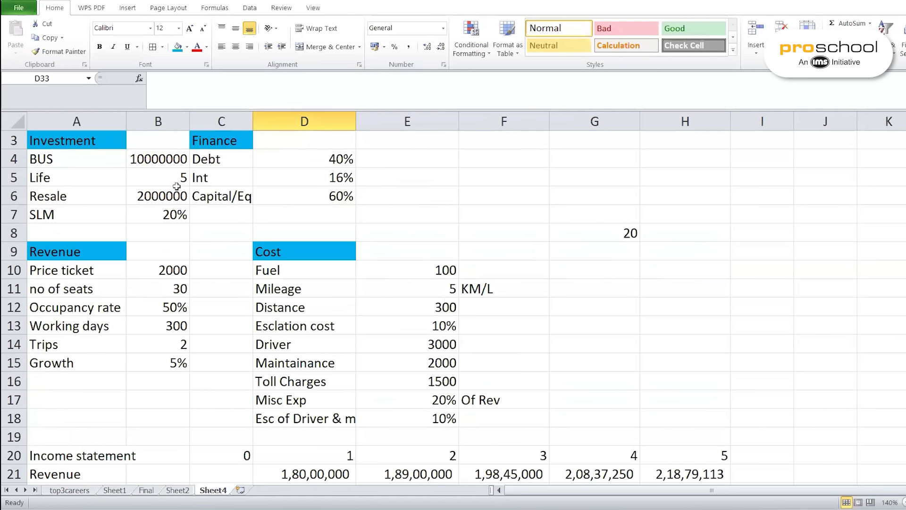
{"action": "left_click", "coordinate": [176, 216]}
{"action": "key", "text": "Delete"}
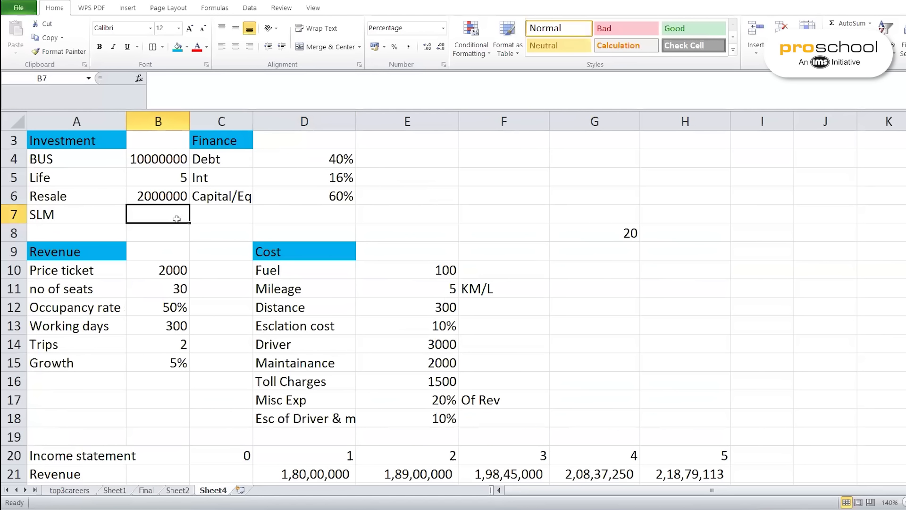
Calculate the year 1 straight-line depreciation in D33 with =(B4-B6)/B5 from the bus cost, resale value and life
{"action": "scroll", "coordinate": [323, 467], "scroll_direction": "down", "scroll_amount": 5}
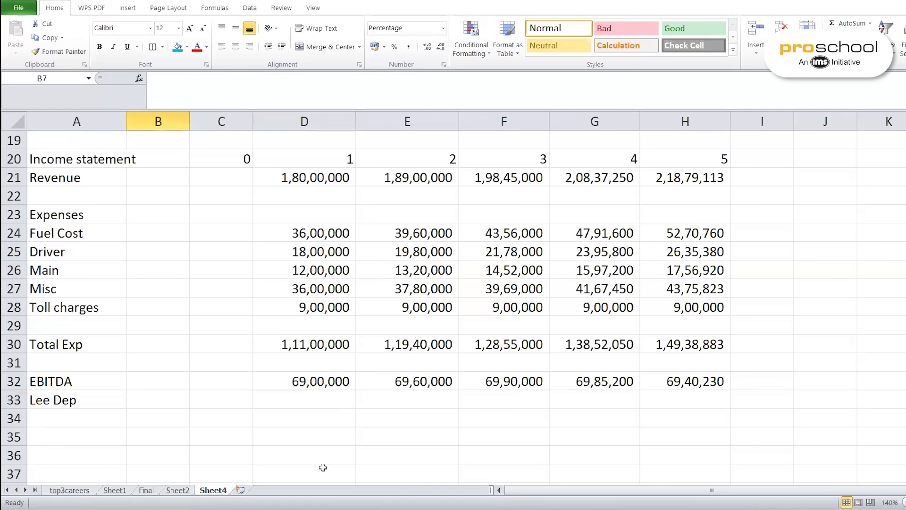
{"action": "left_click", "coordinate": [335, 398]}
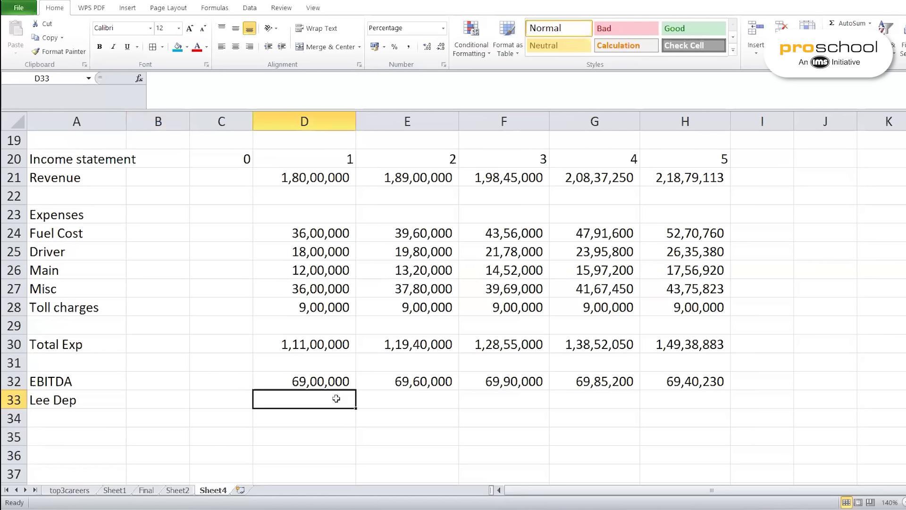
{"action": "type", "text": "="}
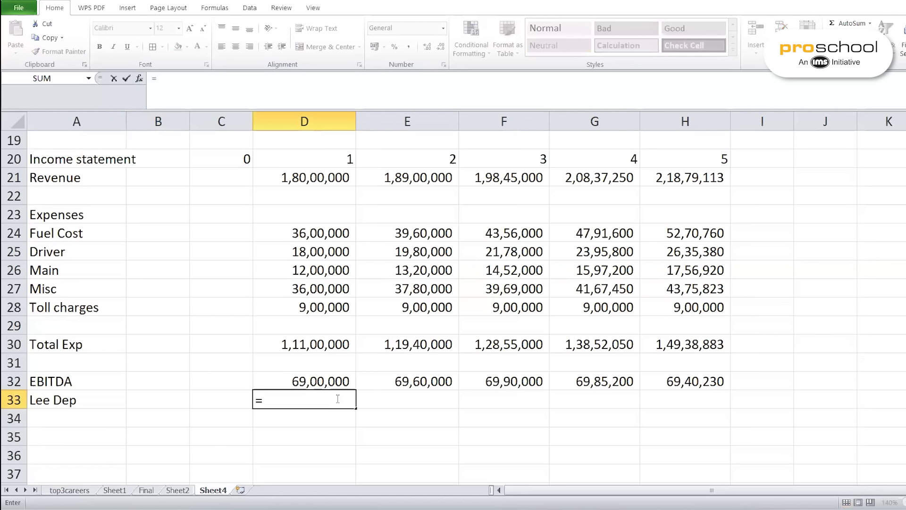
{"action": "type", "text": "("}
{"action": "scroll", "coordinate": [167, 156], "scroll_direction": "up", "scroll_amount": 5}
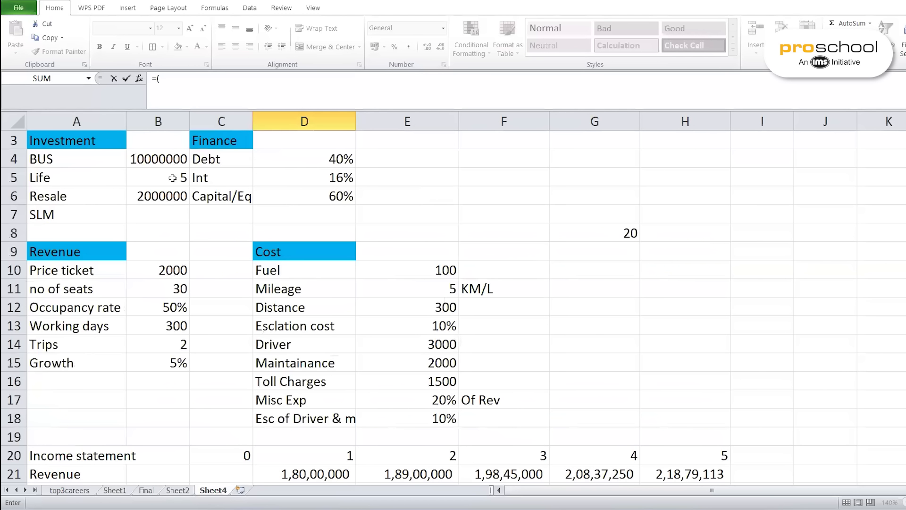
{"action": "left_click", "coordinate": [169, 159]}
{"action": "type", "text": "-"}
{"action": "left_click", "coordinate": [160, 198]}
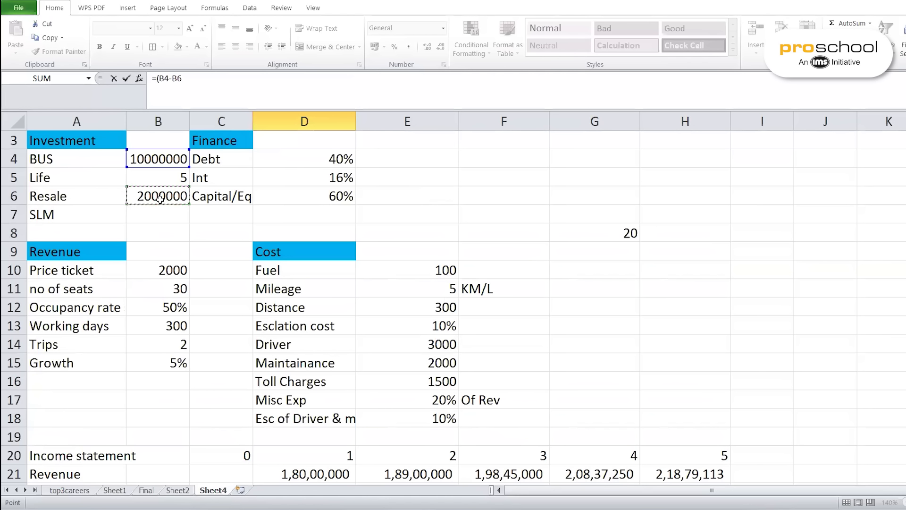
{"action": "type", "text": ")/"}
{"action": "left_click", "coordinate": [163, 176]}
{"action": "key", "text": "Return"}
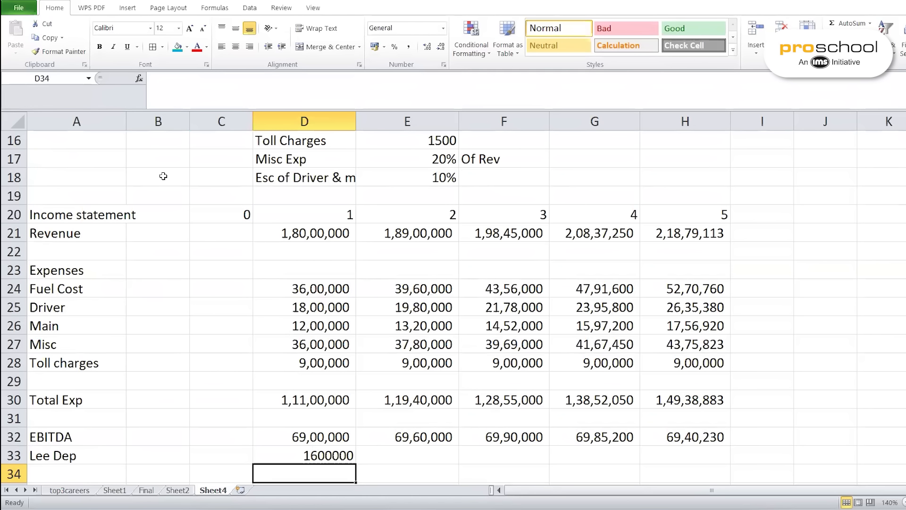
Make the D33 depreciation references absolute as =($B$4-$B$6)/$B$5 and fill the formula across to H33
{"action": "left_click", "coordinate": [308, 455]}
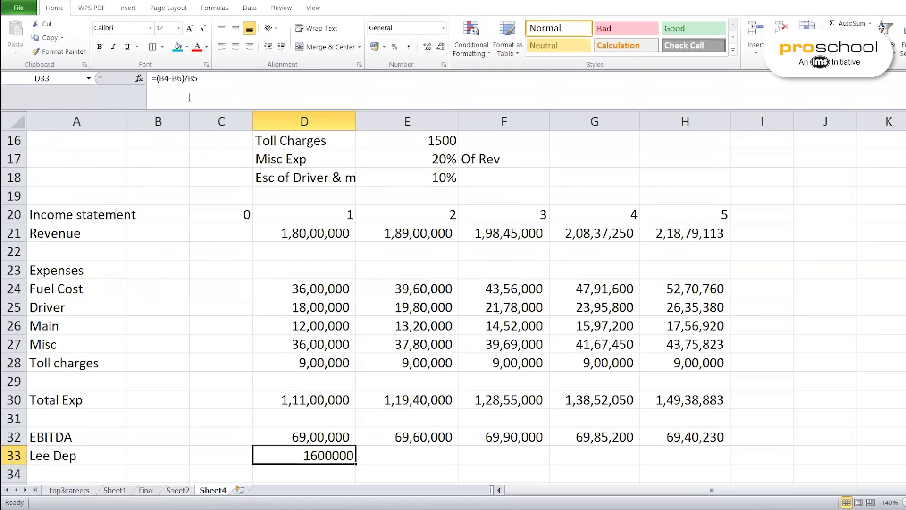
{"action": "left_click", "coordinate": [164, 78]}
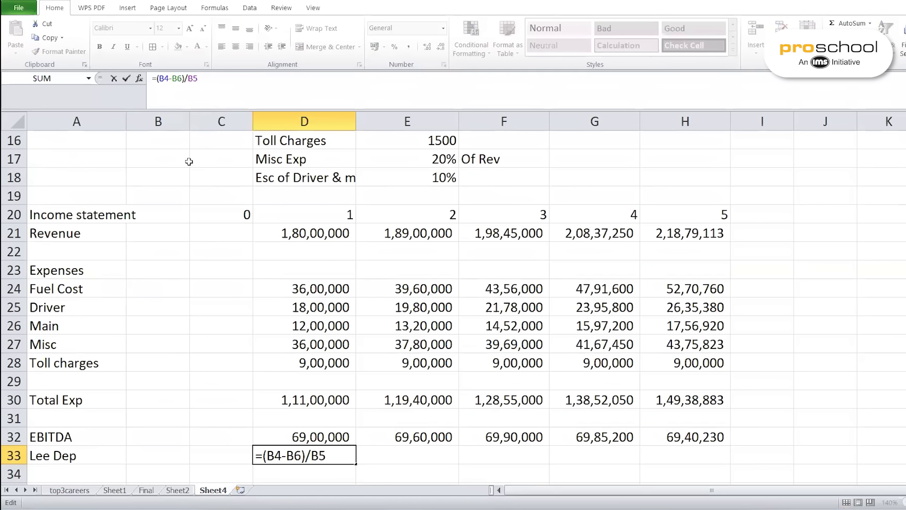
{"action": "key", "text": "F4"}
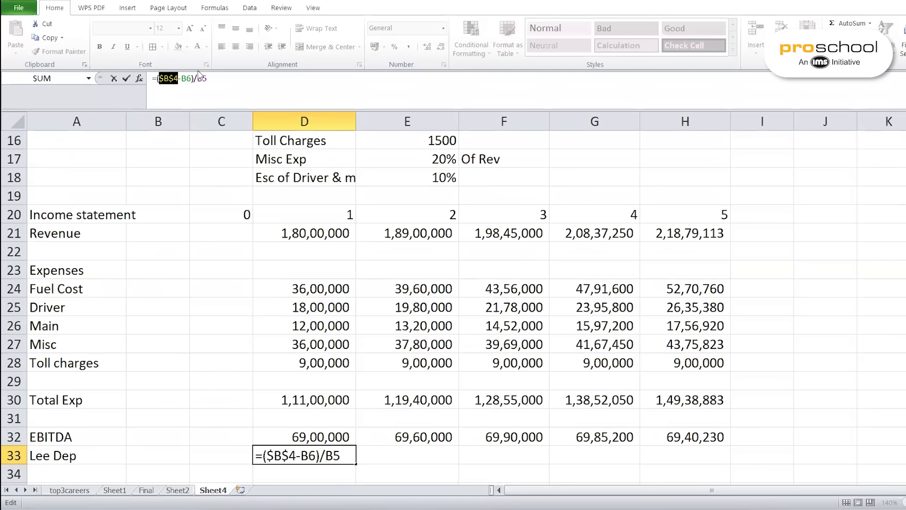
{"action": "left_click", "coordinate": [187, 78]}
{"action": "key", "text": "F4"}
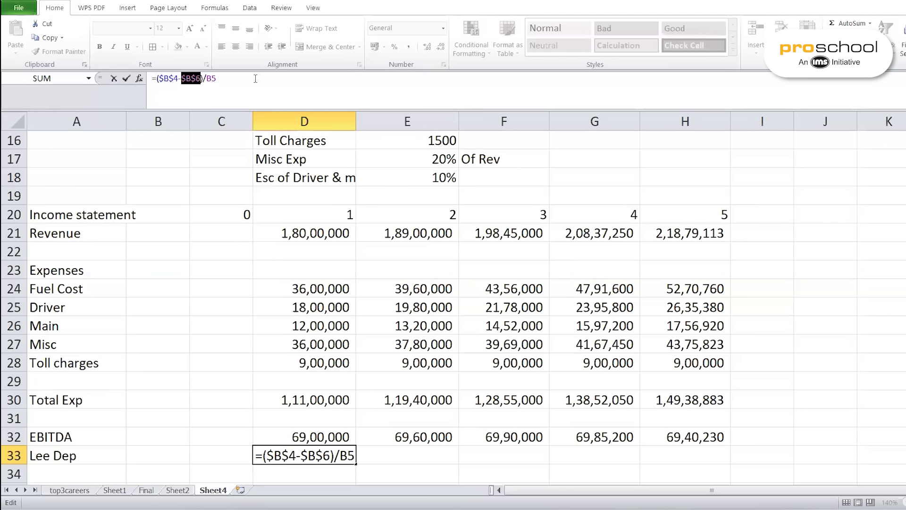
{"action": "left_click", "coordinate": [241, 86]}
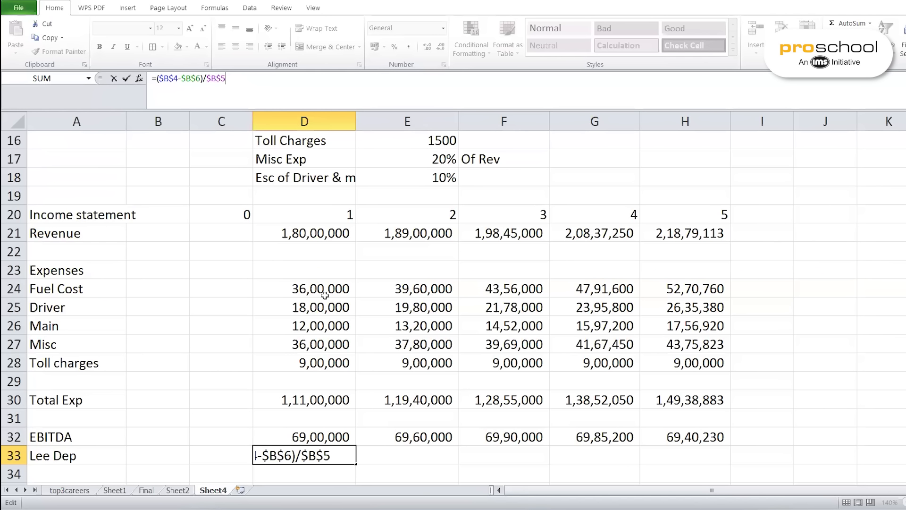
{"action": "key", "text": "Return"}
{"action": "left_click", "coordinate": [347, 461]}
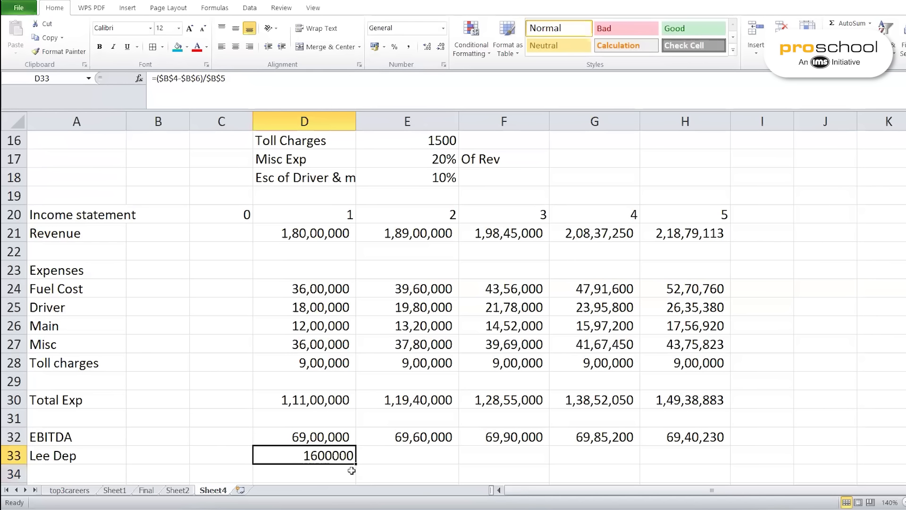
{"action": "left_click_drag", "start_coordinate": [356, 464], "coordinate": [700, 462]}
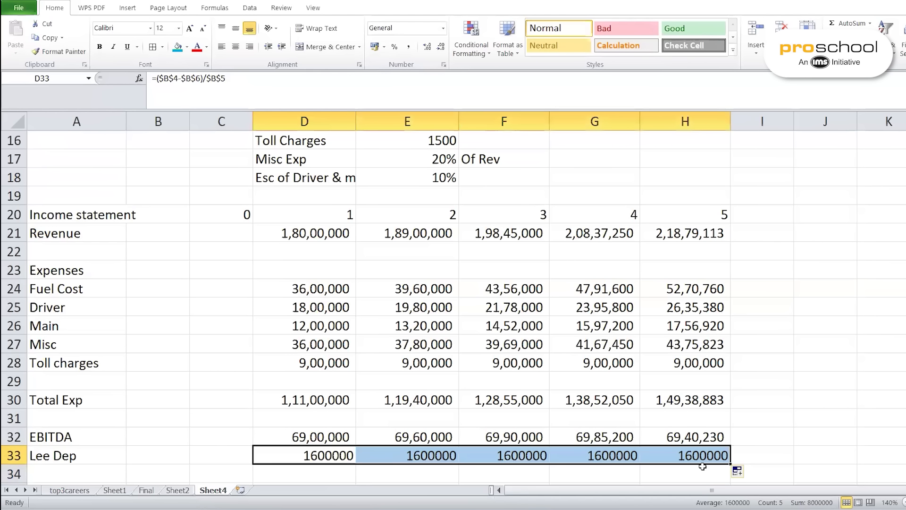
Copy the number format of the EBITDA cell D32 onto the depreciation values in D33:H33
{"action": "left_click", "coordinate": [309, 434]}
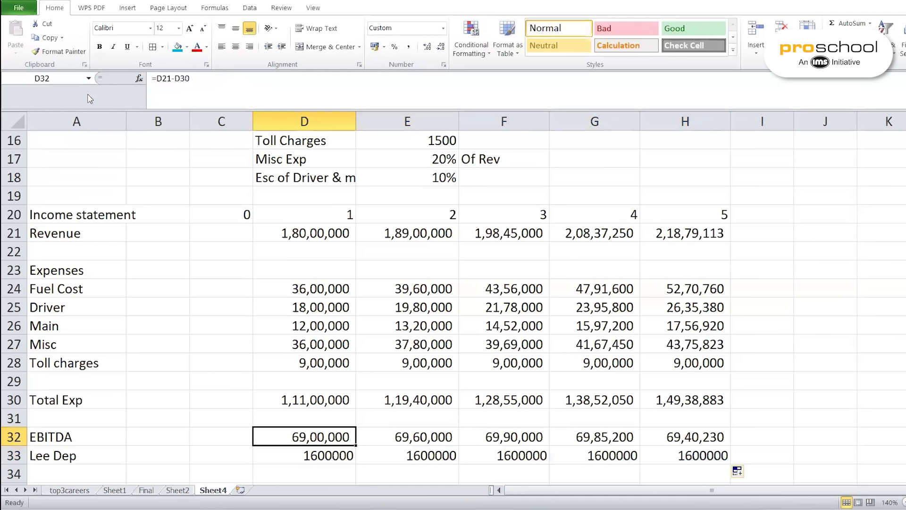
{"action": "left_click", "coordinate": [66, 51]}
{"action": "left_click_drag", "start_coordinate": [307, 455], "coordinate": [689, 455]}
{"action": "left_click", "coordinate": [760, 416]}
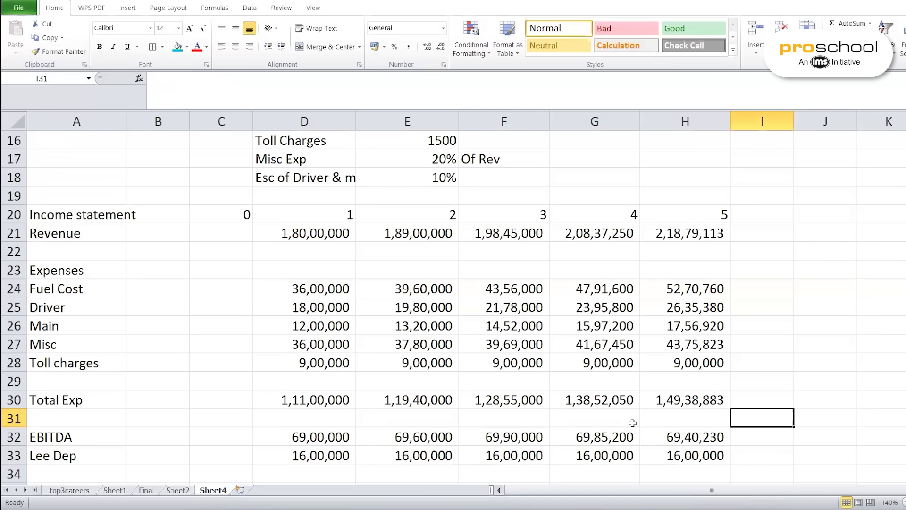
Add an EBIT row in row 34, calculating =D32-D33 in D34 and filling the formula across to H34
{"action": "scroll", "coordinate": [654, 429], "scroll_direction": "down", "scroll_amount": 3}
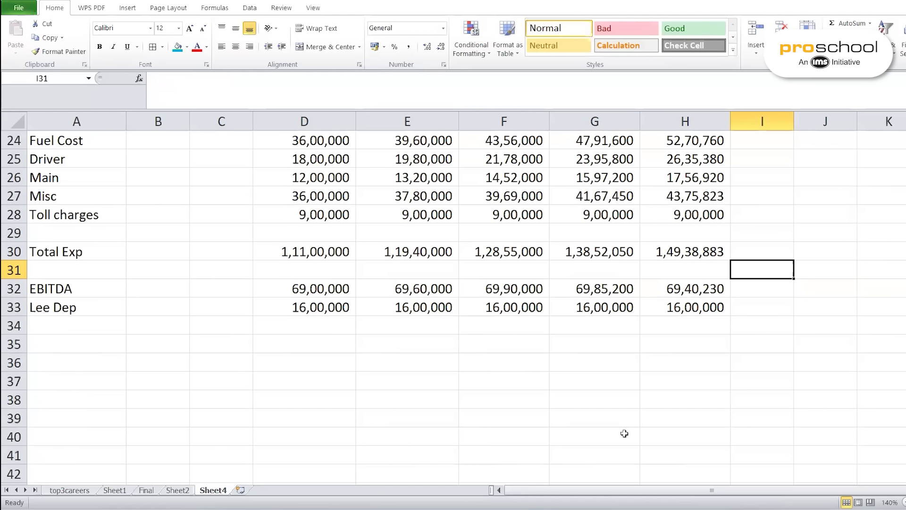
{"action": "left_click", "coordinate": [66, 329]}
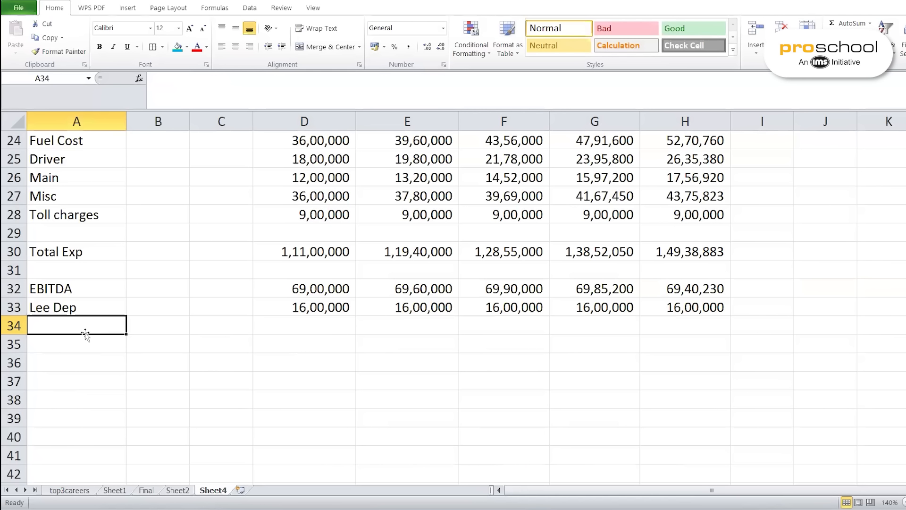
{"action": "type", "text": "EBI"}
{"action": "type", "text": "T"}
{"action": "left_click", "coordinate": [304, 325]}
{"action": "type", "text": "="}
{"action": "left_click", "coordinate": [326, 286]}
{"action": "type", "text": "-"}
{"action": "left_click", "coordinate": [338, 308]}
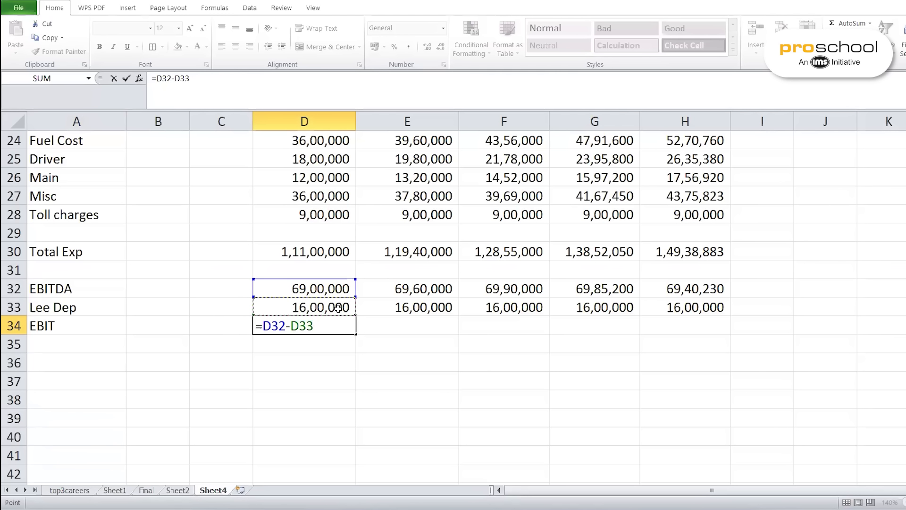
{"action": "key", "text": "Return"}
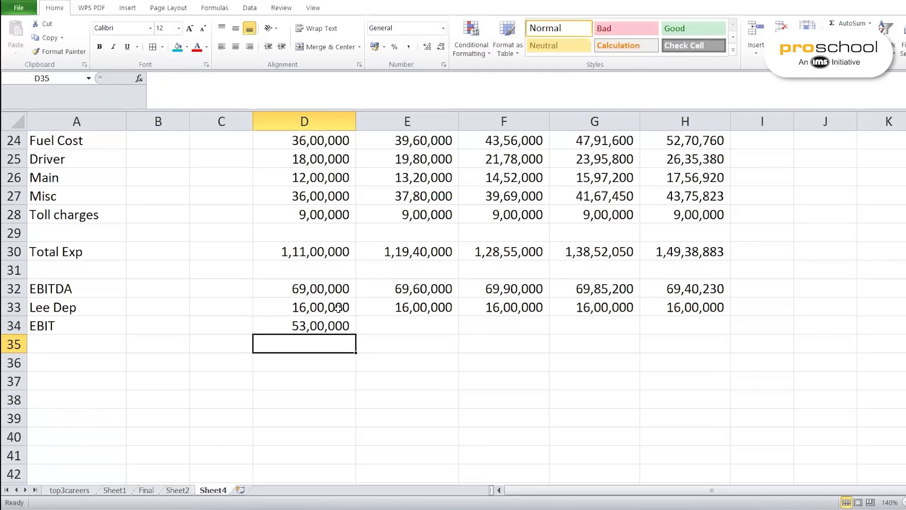
{"action": "left_click", "coordinate": [327, 330]}
{"action": "left_click_drag", "start_coordinate": [356, 334], "coordinate": [708, 335]}
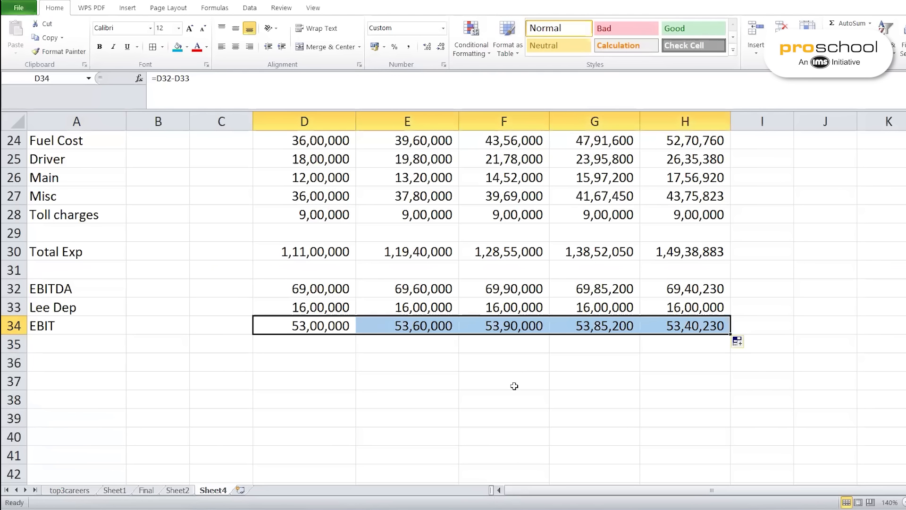
Label A36 as "Less Int" for the interest row below EBIT
{"action": "left_click", "coordinate": [64, 361]}
{"action": "type", "text": "Le"}
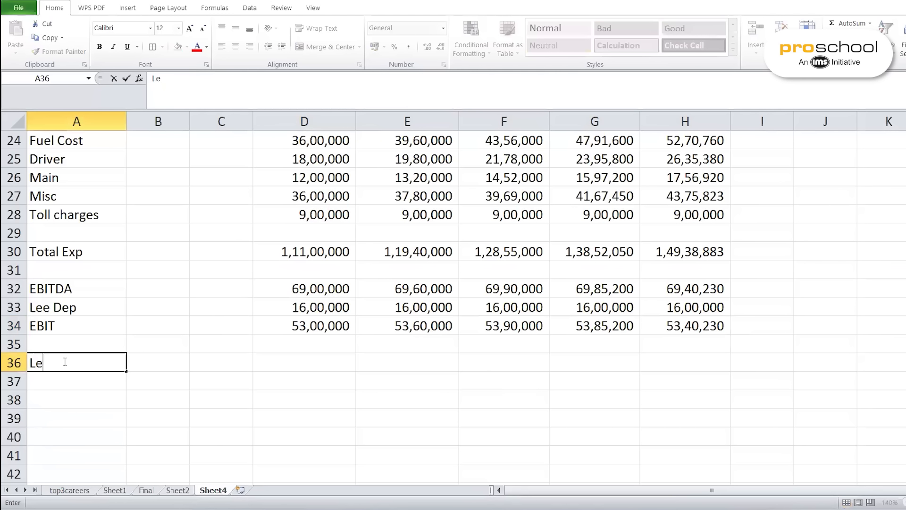
{"action": "type", "text": "ss Int"}
{"action": "key", "text": "Tab"}
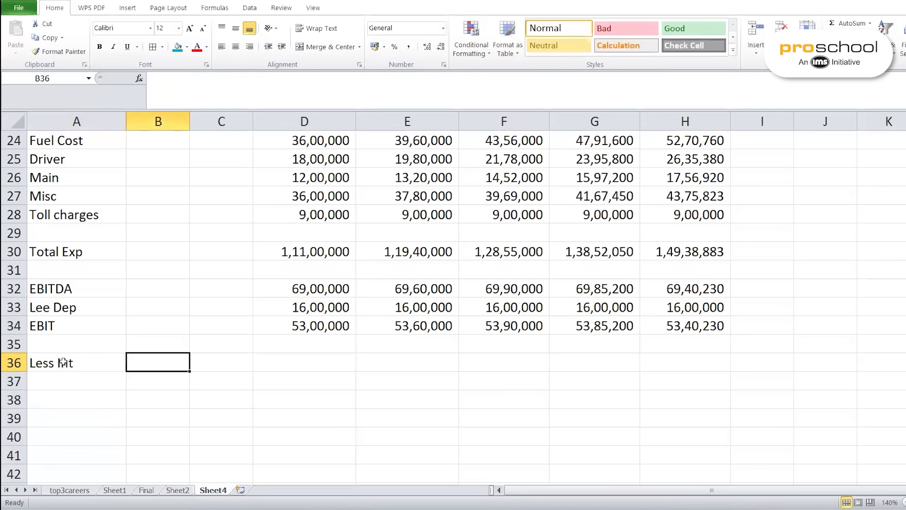
Calculate the year 1 interest in D36 with =$D$5*$D$4*B4 from the interest rate, debt share and bus cost
{"action": "left_click", "coordinate": [334, 365]}
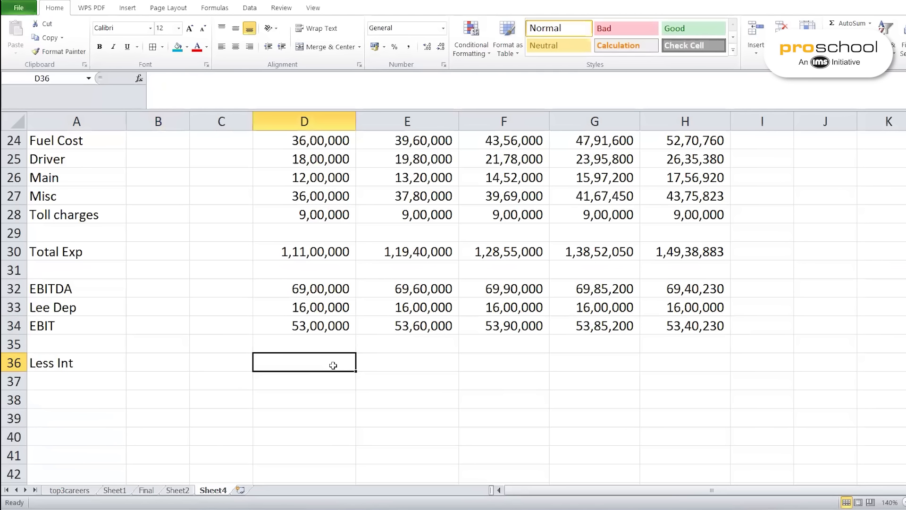
{"action": "type", "text": "="}
{"action": "scroll", "coordinate": [429, 319], "scroll_direction": "up", "scroll_amount": 5}
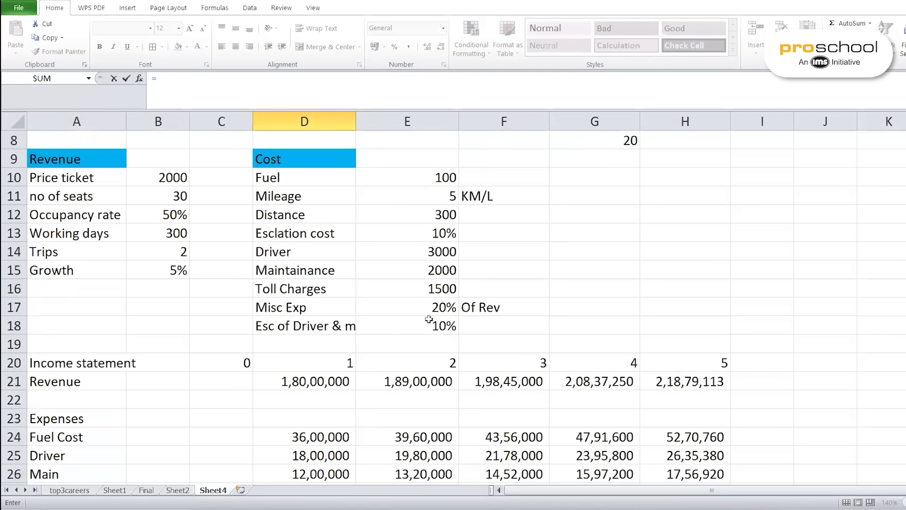
{"action": "scroll", "coordinate": [428, 319], "scroll_direction": "up", "scroll_amount": 3}
{"action": "left_click", "coordinate": [336, 215]}
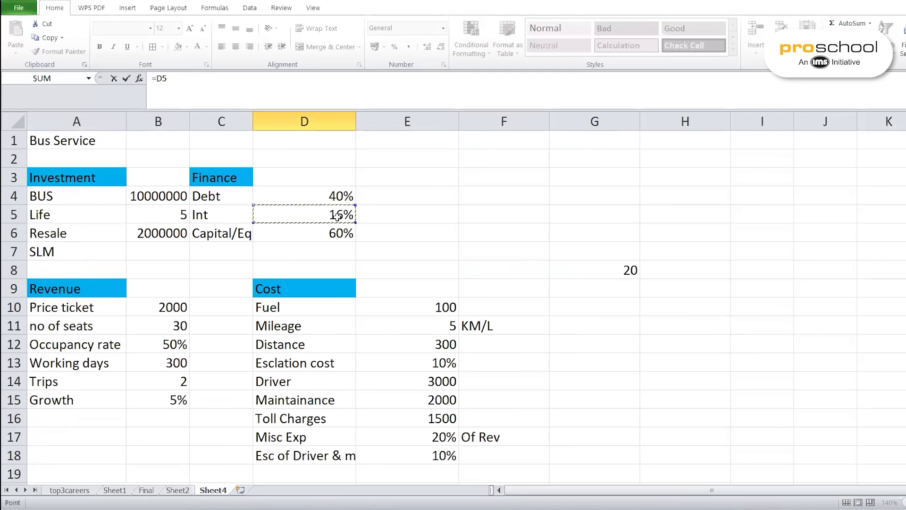
{"action": "key", "text": "F4"}
{"action": "type", "text": "*"}
{"action": "scroll", "coordinate": [340, 197], "scroll_direction": "up", "scroll_amount": 9}
{"action": "left_click", "coordinate": [327, 194]}
{"action": "key", "text": "F4"}
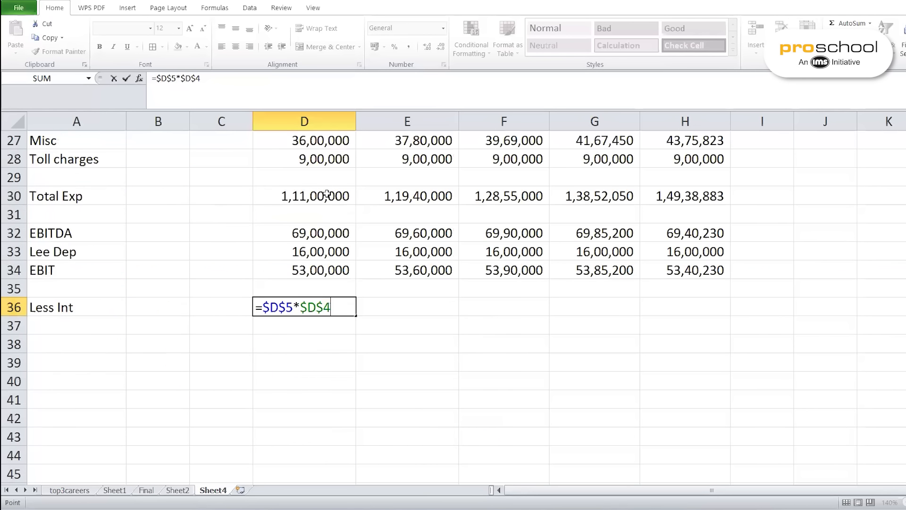
{"action": "type", "text": "*"}
{"action": "scroll", "coordinate": [300, 236], "scroll_direction": "up", "scroll_amount": 9}
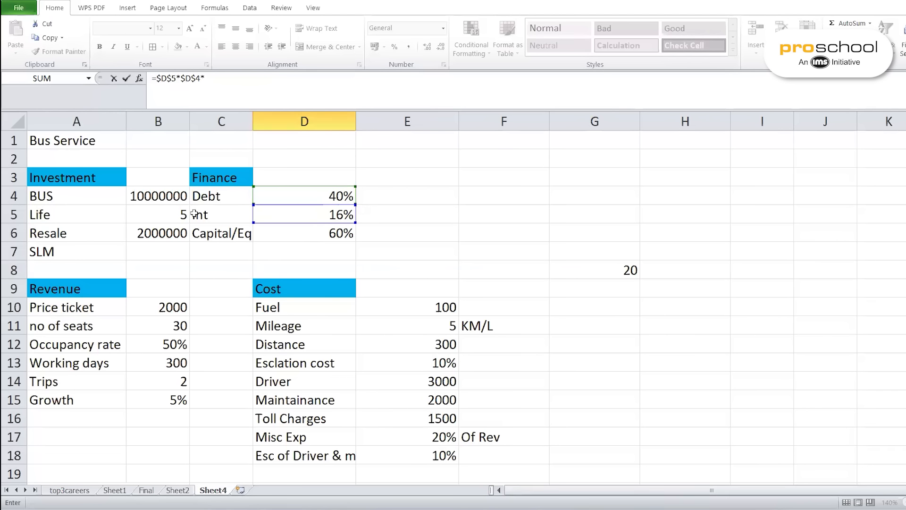
{"action": "left_click", "coordinate": [165, 196]}
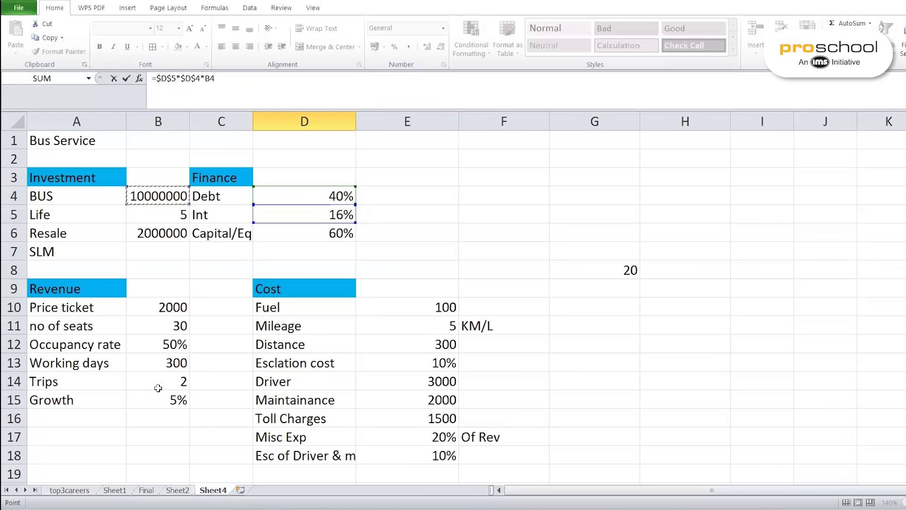
{"action": "key", "text": "Return"}
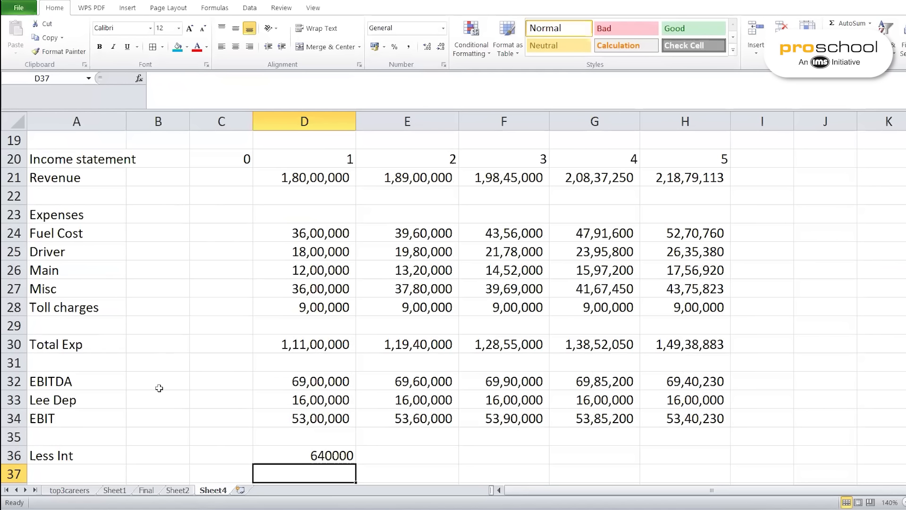
Make the bus cost reference in D36 absolute as =$D$5*$D$4*$B$4 and fill the interest formula across to H36
{"action": "left_click", "coordinate": [330, 454]}
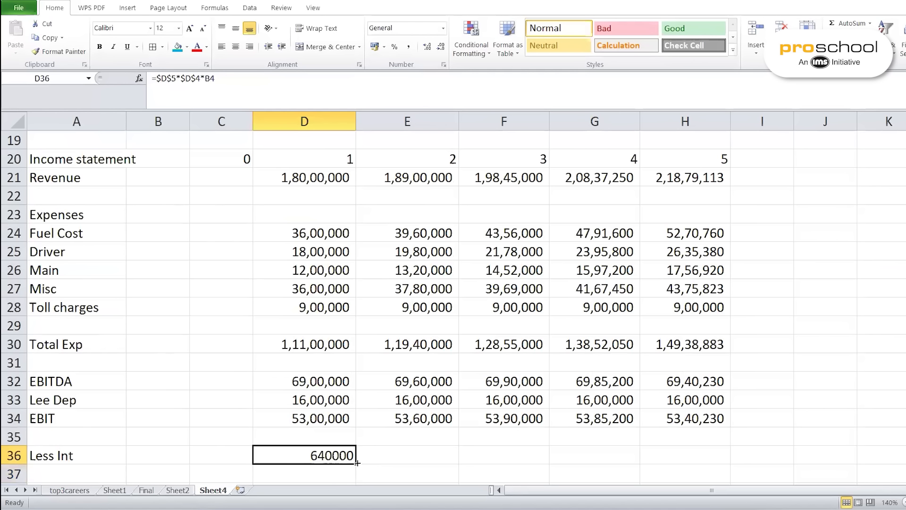
{"action": "left_click_drag", "start_coordinate": [357, 463], "coordinate": [709, 472]}
{"action": "left_click", "coordinate": [326, 453]}
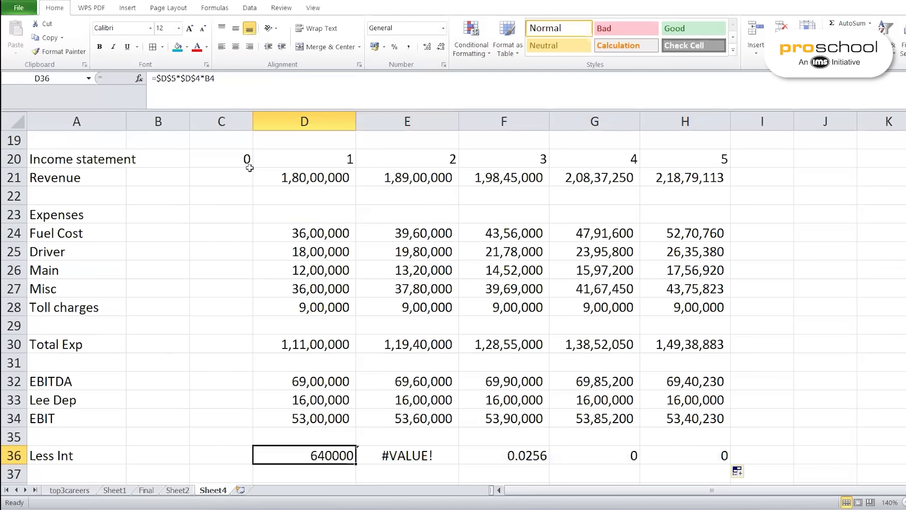
{"action": "left_click", "coordinate": [212, 78]}
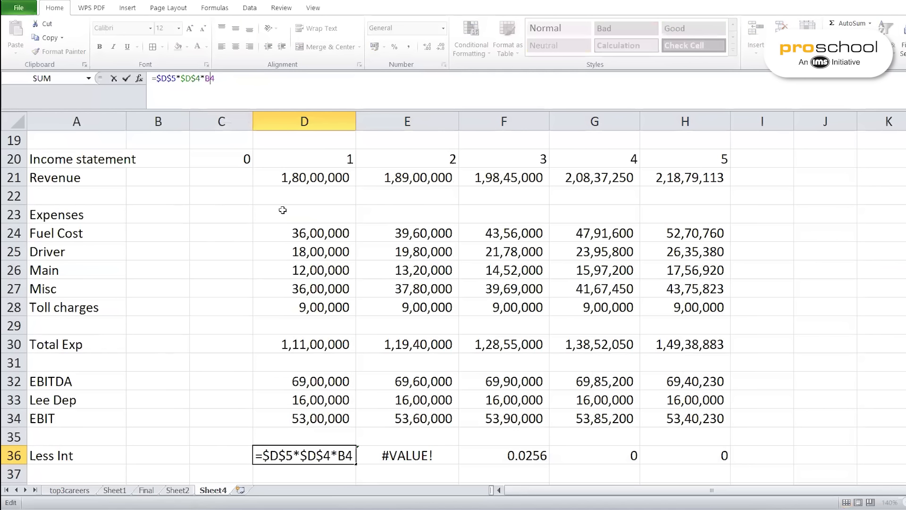
{"action": "key", "text": "F4"}
{"action": "key", "text": "Return"}
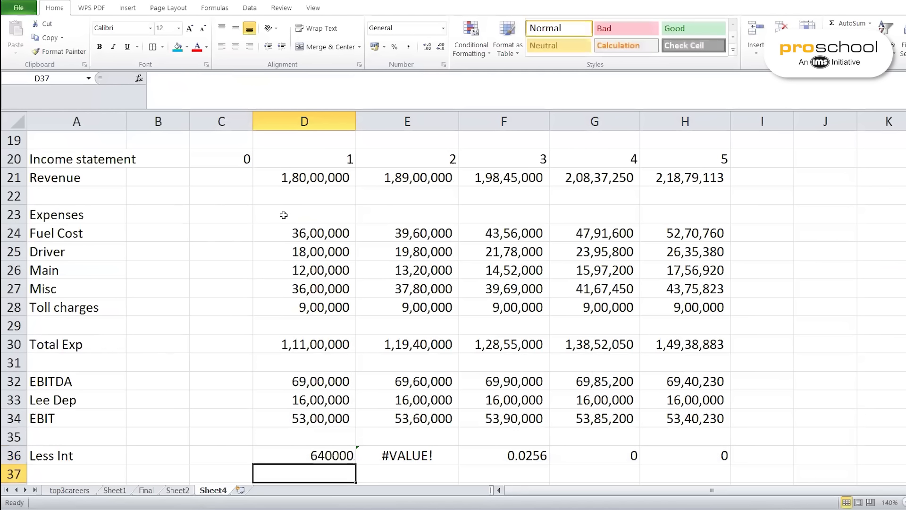
{"action": "left_click", "coordinate": [351, 463]}
{"action": "left_click_drag", "start_coordinate": [355, 463], "coordinate": [726, 467]}
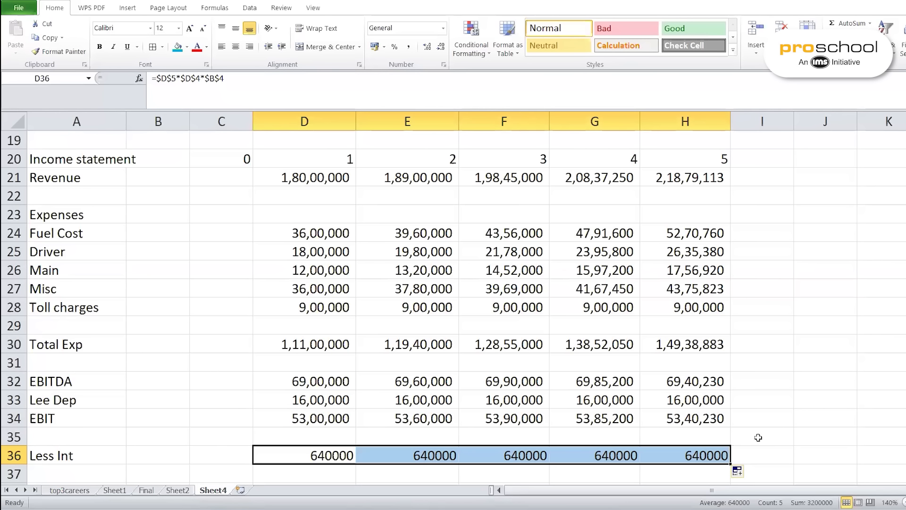
Add a PBT row in row 37 and calculate year 1 profit before tax in D37 with =D34-D36
{"action": "scroll", "coordinate": [721, 443], "scroll_direction": "down", "scroll_amount": 3}
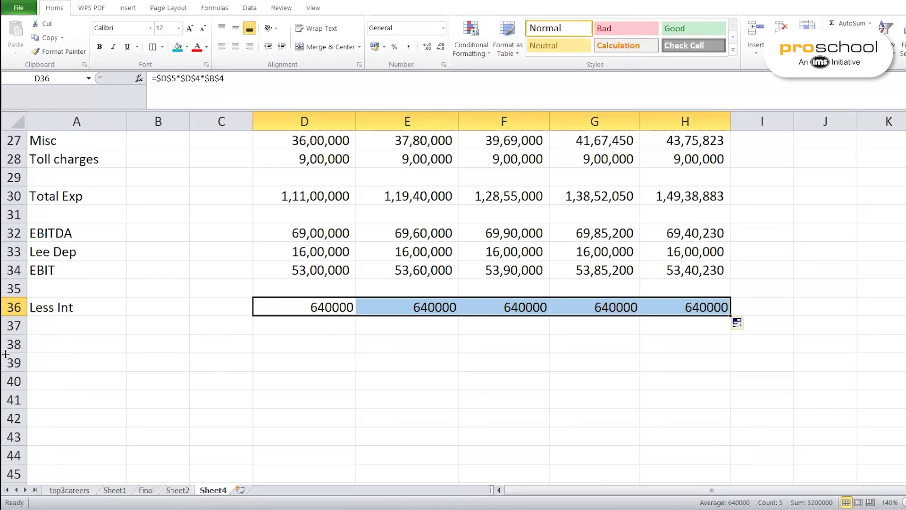
{"action": "left_click", "coordinate": [72, 327]}
{"action": "type", "text": "P"}
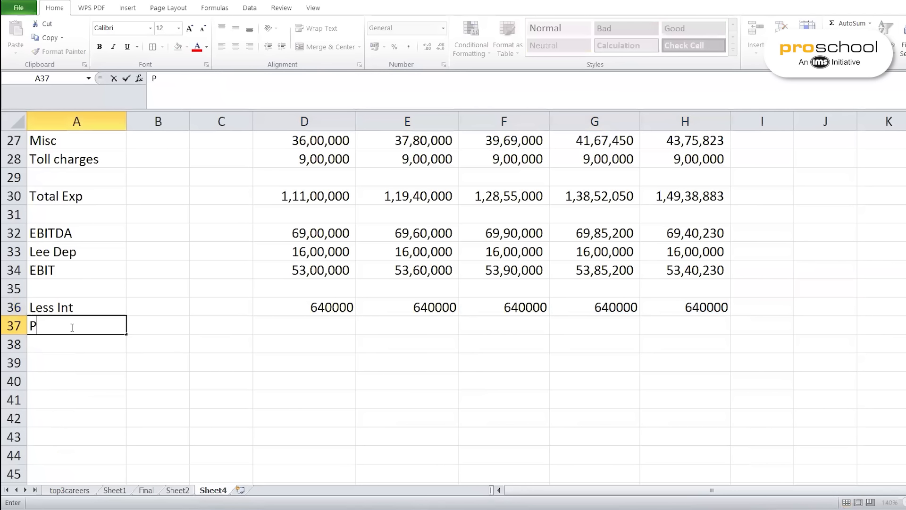
{"action": "type", "text": "BT"}
{"action": "key", "text": "Tab"}
{"action": "left_click", "coordinate": [290, 333]}
{"action": "type", "text": "="}
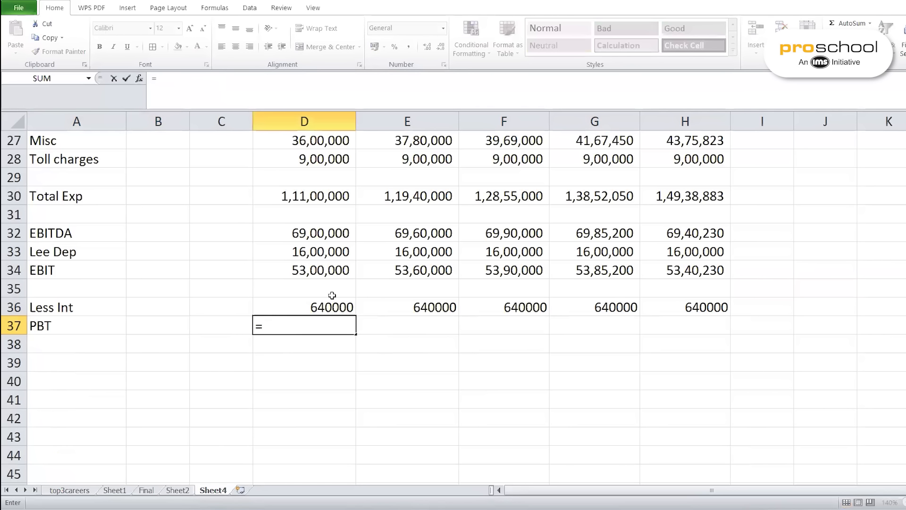
{"action": "left_click", "coordinate": [329, 272]}
{"action": "type", "text": "-"}
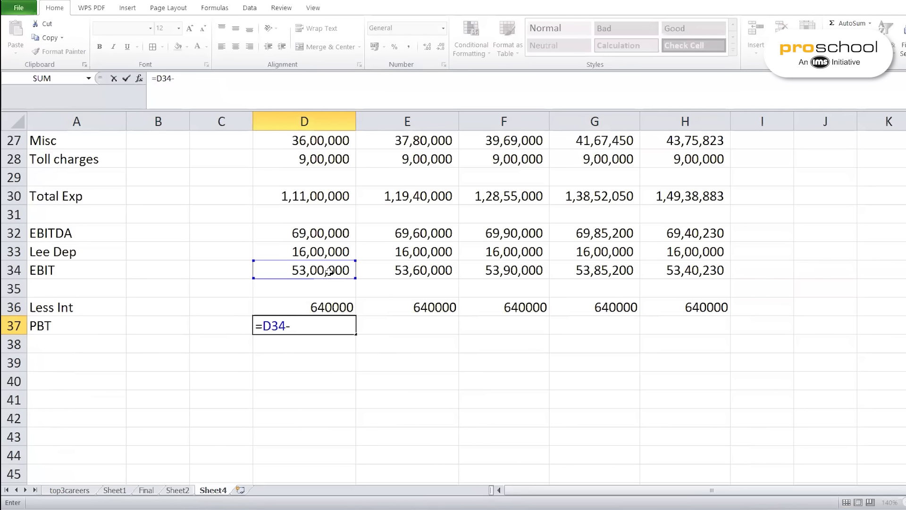
{"action": "left_click", "coordinate": [330, 308]}
{"action": "key", "text": "Return"}
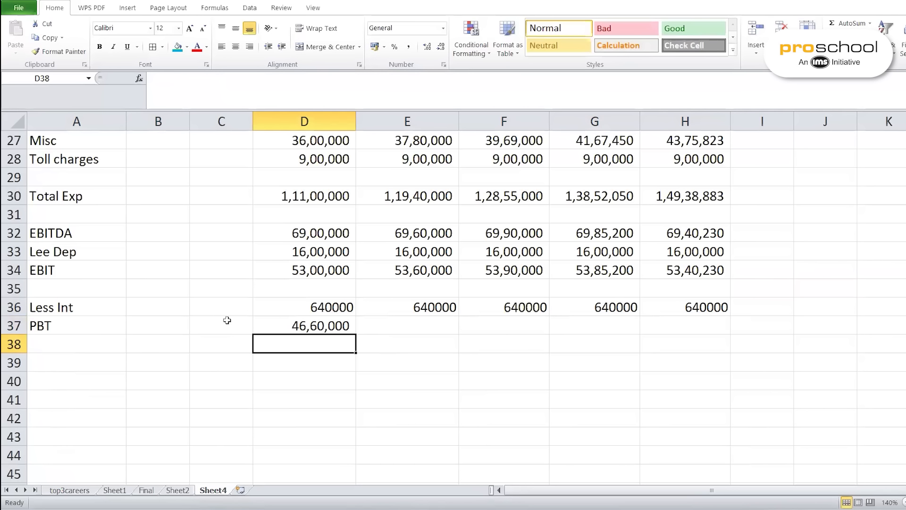
Label A38 as "Tax" directly below the PBT row
{"action": "left_click", "coordinate": [67, 348]}
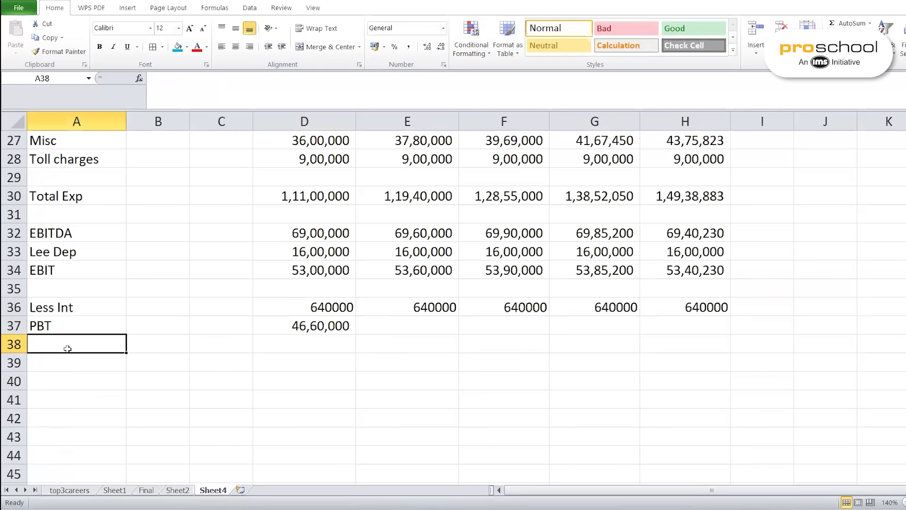
{"action": "type", "text": "Tax"}
{"action": "key", "text": "Return"}
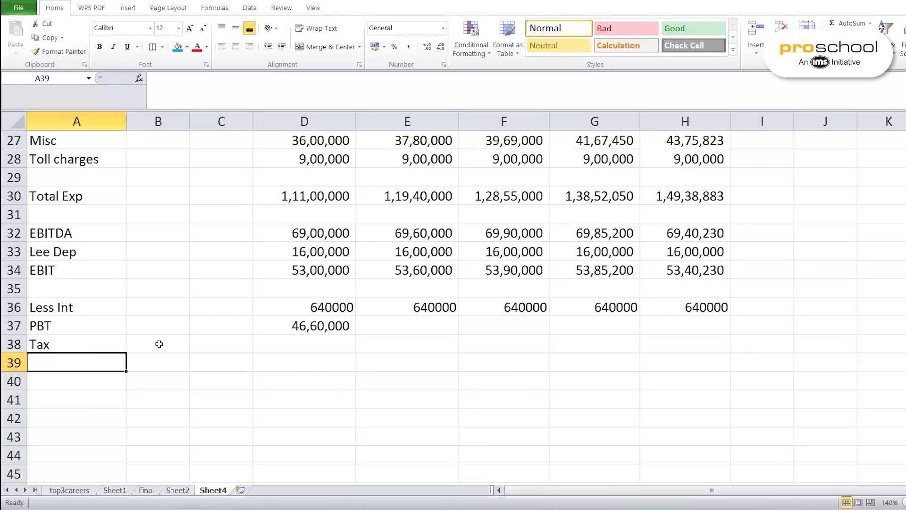
Add a Tax assumption beside the Finance block, with the label in E4 and a rate of 30% in F4
{"action": "scroll", "coordinate": [159, 343], "scroll_direction": "up", "scroll_amount": 8}
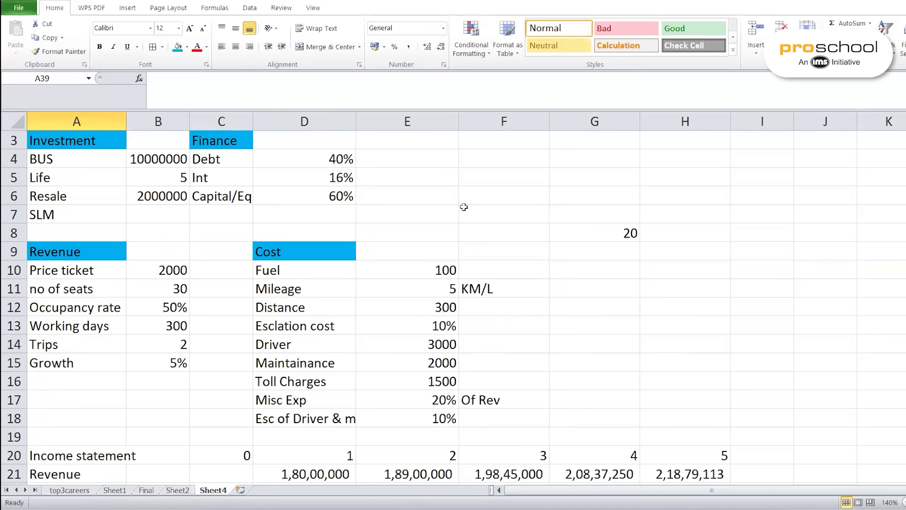
{"action": "left_click", "coordinate": [426, 164]}
{"action": "type", "text": "Tax"}
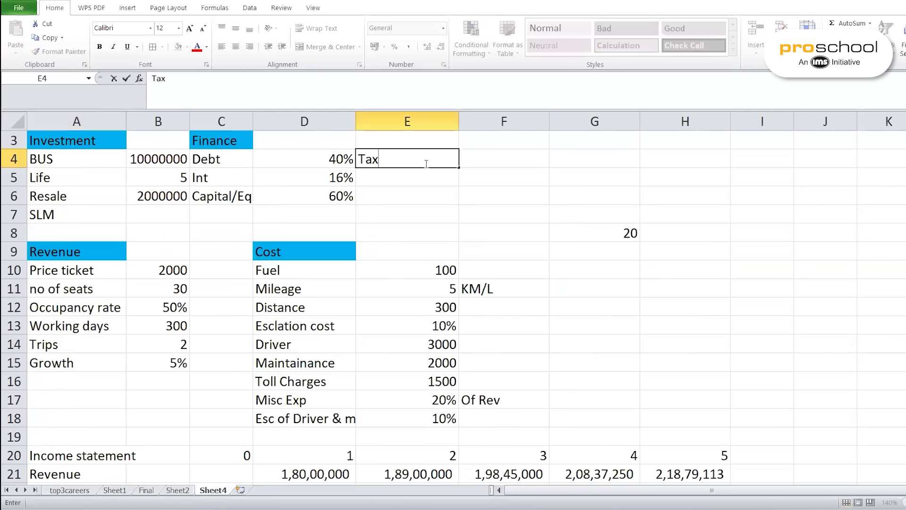
{"action": "key", "text": "Tab"}
{"action": "type", "text": "30"}
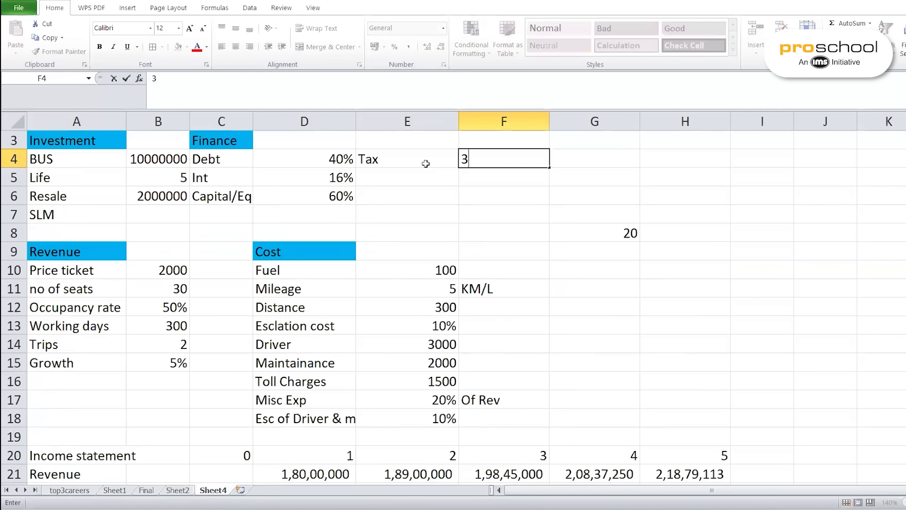
{"action": "key", "text": "Return"}
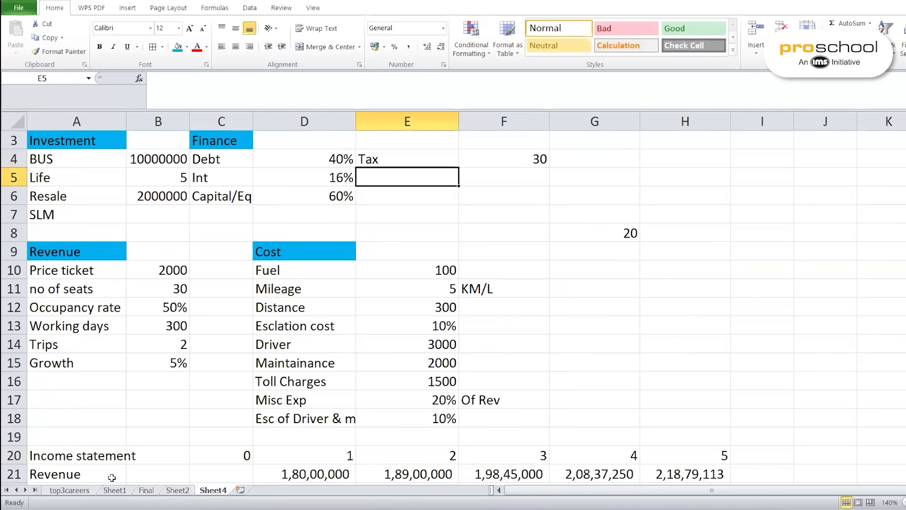
{"action": "left_click", "coordinate": [514, 154]}
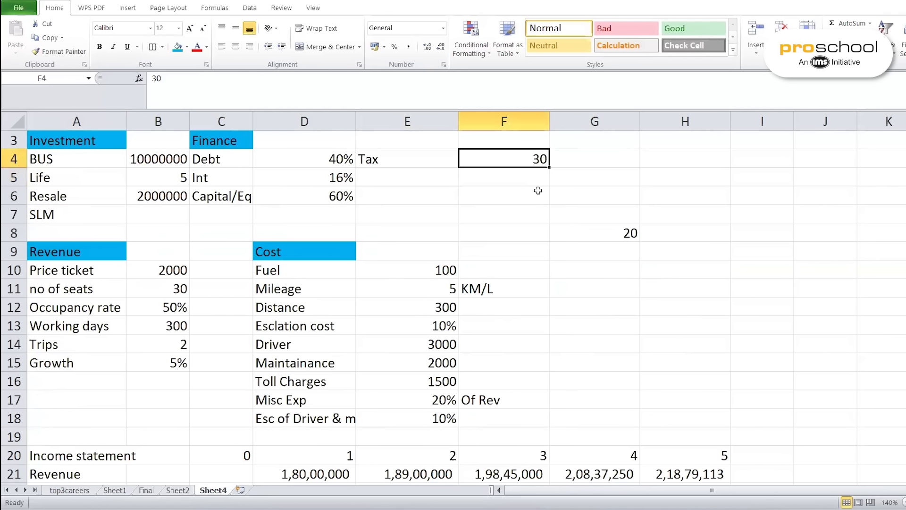
{"action": "key", "text": "F2"}
{"action": "type", "text": "%"}
{"action": "key", "text": "Return"}
Calculate year 1 tax in D38 from PBT and the fixed tax rate with =D37*$F$4
{"action": "scroll", "coordinate": [474, 201], "scroll_direction": "down", "scroll_amount": 5}
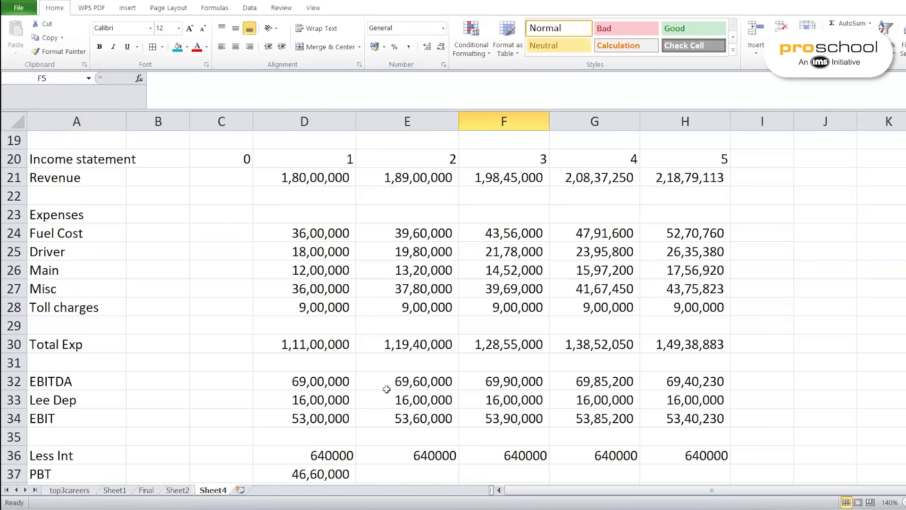
{"action": "scroll", "coordinate": [387, 389], "scroll_direction": "down", "scroll_amount": 5}
{"action": "left_click", "coordinate": [331, 199]}
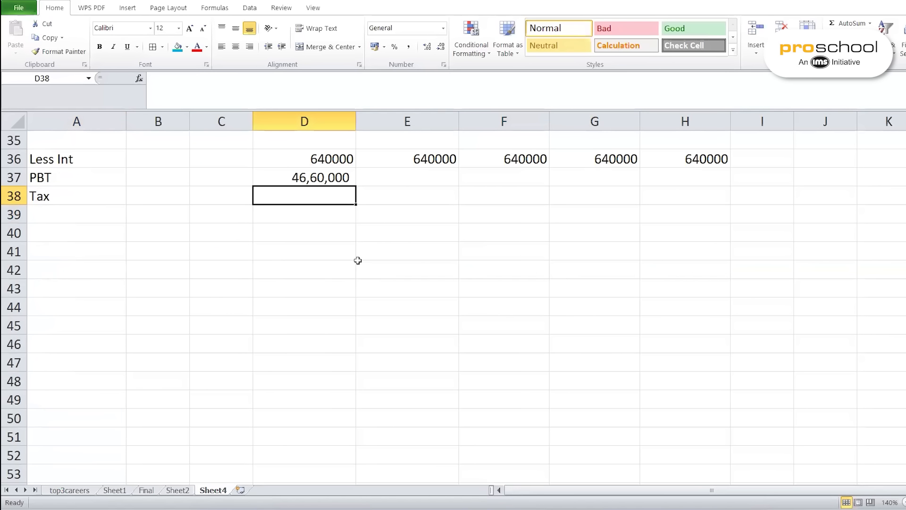
{"action": "type", "text": "="}
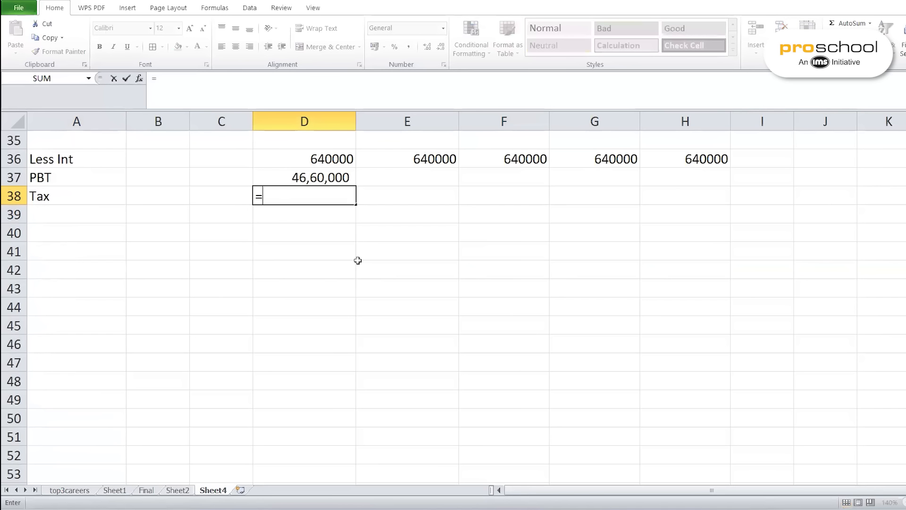
{"action": "left_click", "coordinate": [320, 176]}
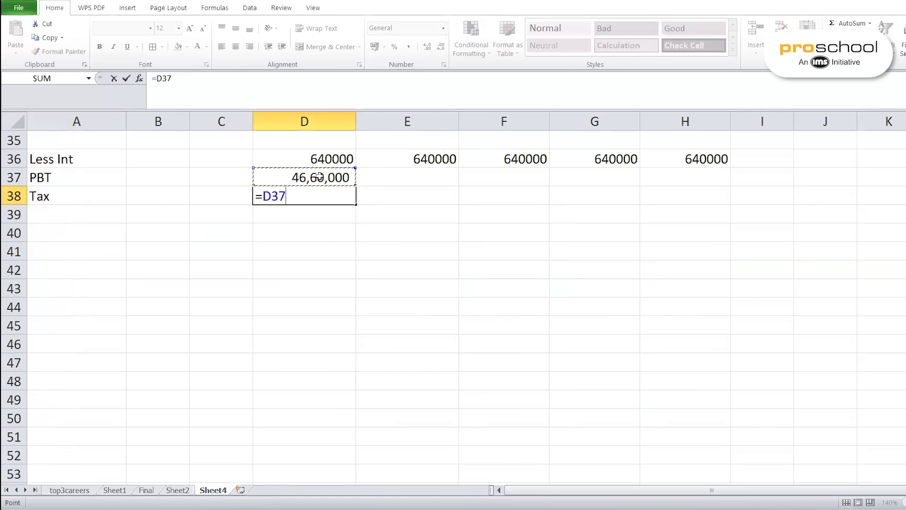
{"action": "type", "text": "*"}
{"action": "scroll", "coordinate": [431, 170], "scroll_direction": "up", "scroll_amount": 5}
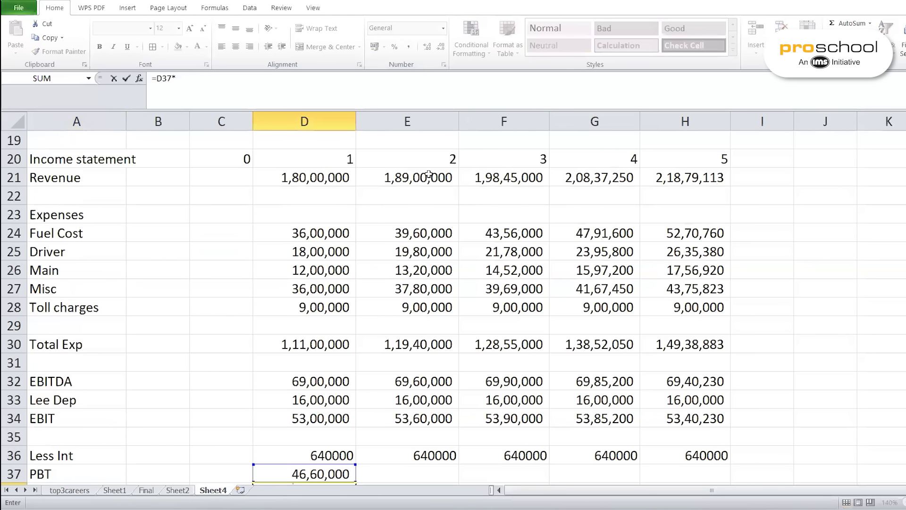
{"action": "scroll", "coordinate": [431, 171], "scroll_direction": "up", "scroll_amount": 5}
{"action": "left_click", "coordinate": [515, 160]}
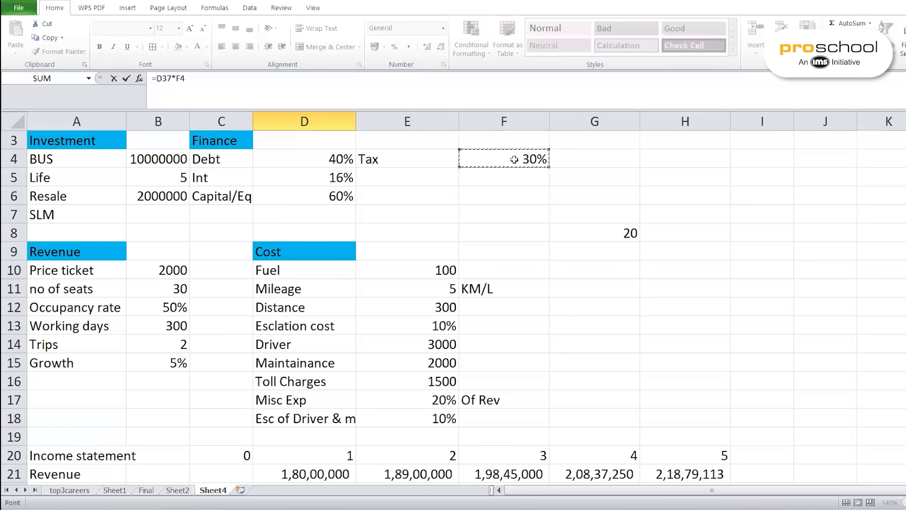
{"action": "key", "text": "F4"}
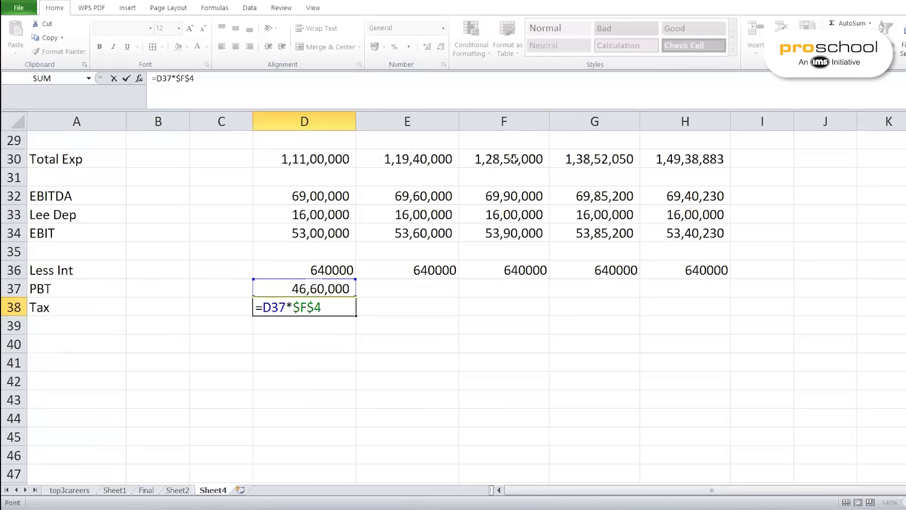
{"action": "key", "text": "Return"}
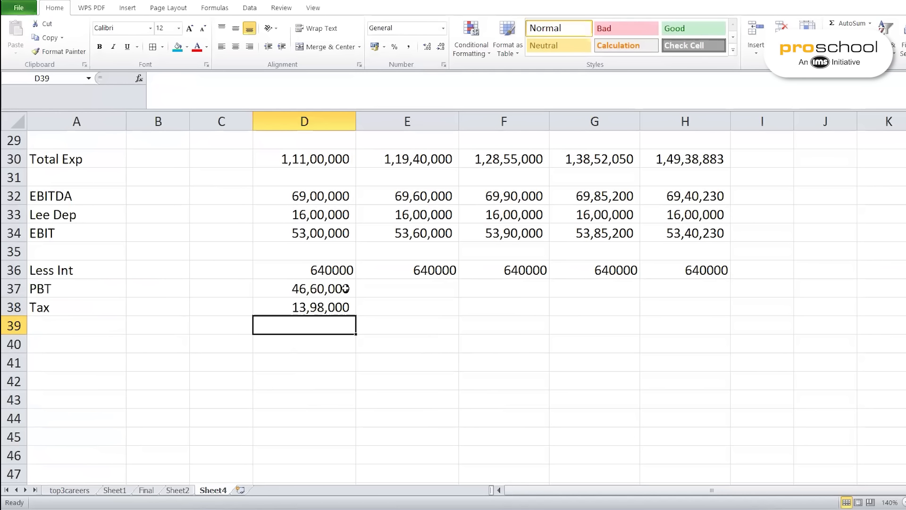
Label A39 as "PAT" directly below the Tax row
{"action": "left_click", "coordinate": [66, 325]}
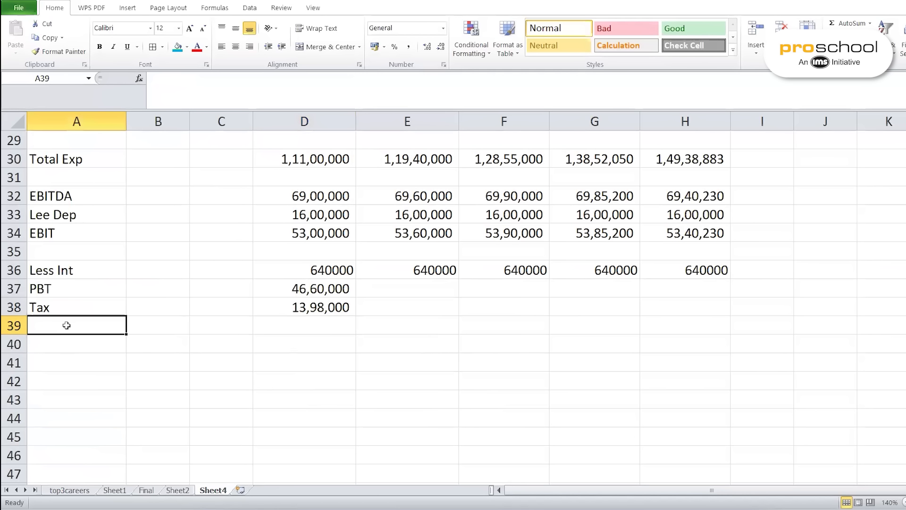
{"action": "type", "text": "PAT"}
{"action": "key", "text": "Tab"}
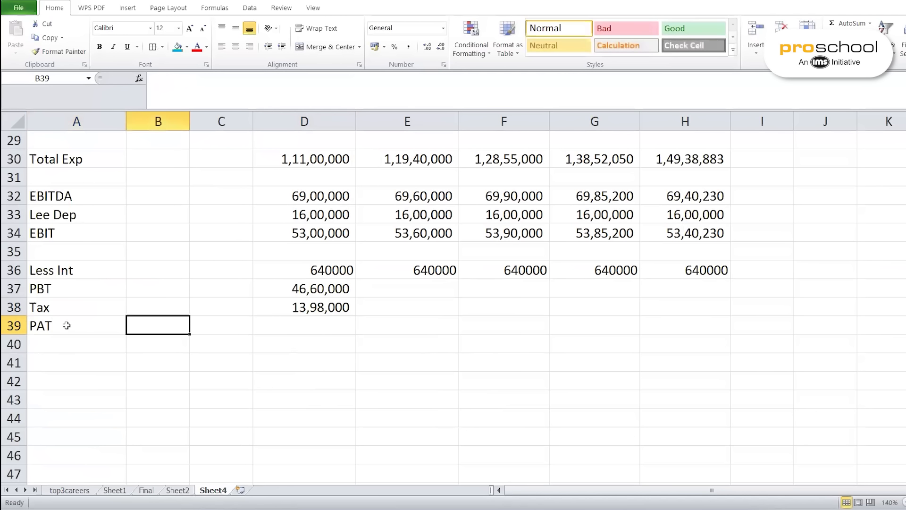
{"action": "left_click", "coordinate": [304, 292]}
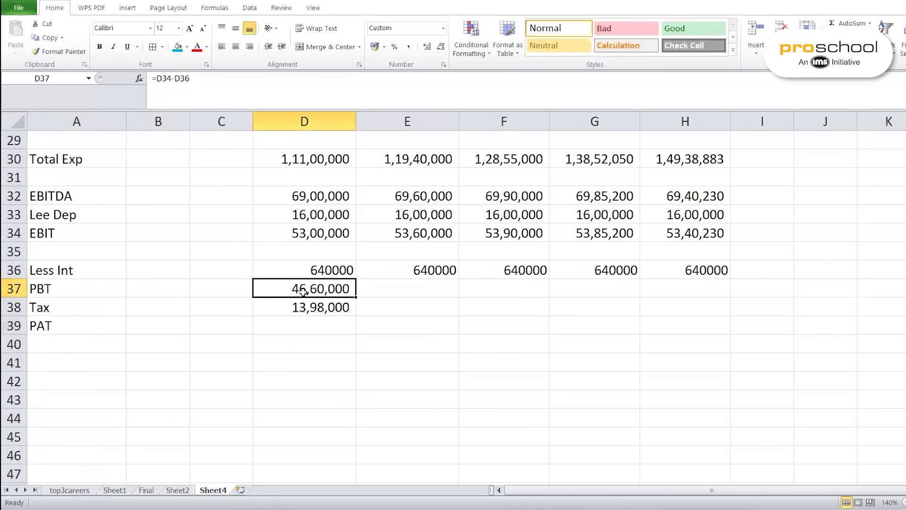
{"action": "key", "text": "BackSpace"}
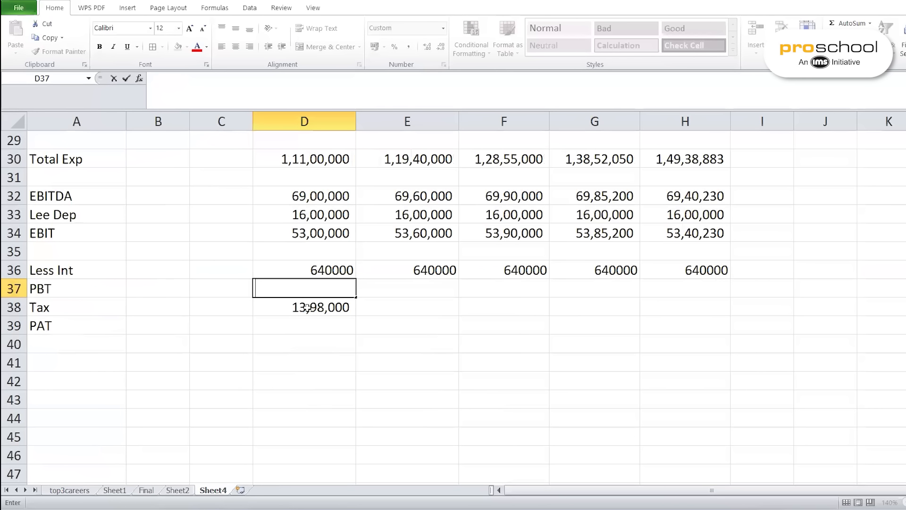
{"action": "key", "text": "Return"}
{"action": "key", "text": "ctrl+z"}
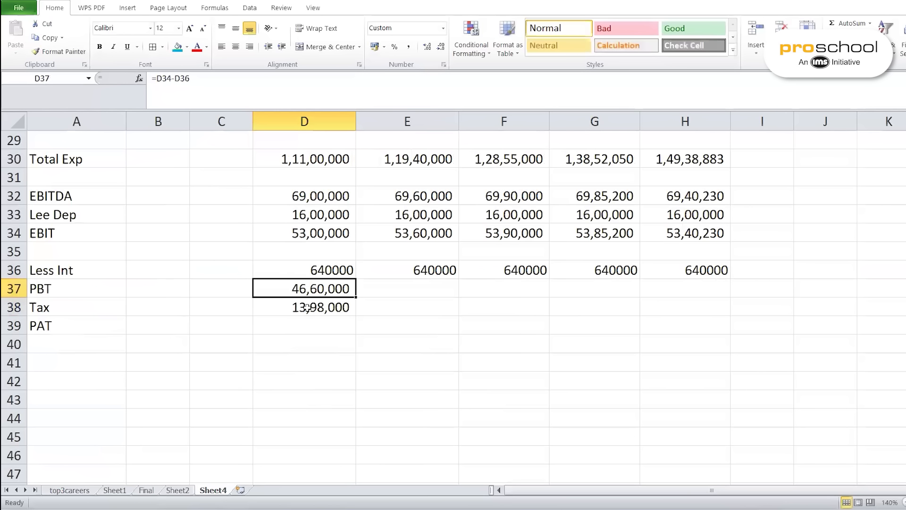
Calculate year 1 profit after tax in D39 with =D37-D38
{"action": "left_click", "coordinate": [304, 323]}
{"action": "type", "text": "="}
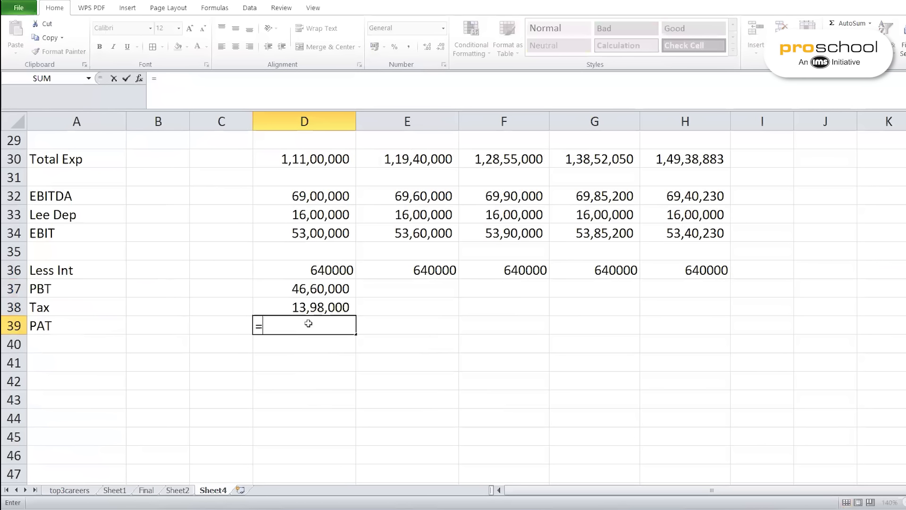
{"action": "left_click", "coordinate": [308, 286]}
{"action": "type", "text": "-"}
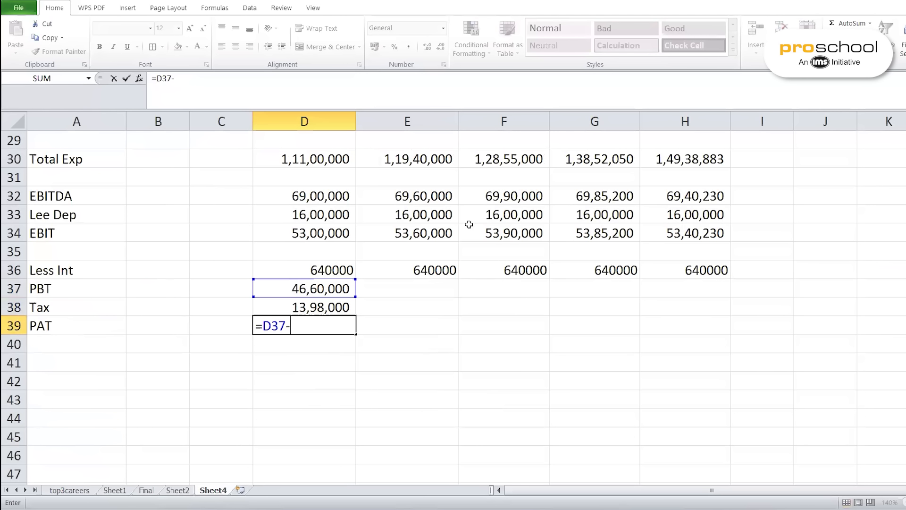
{"action": "left_click", "coordinate": [327, 307]}
{"action": "key", "text": "Return"}
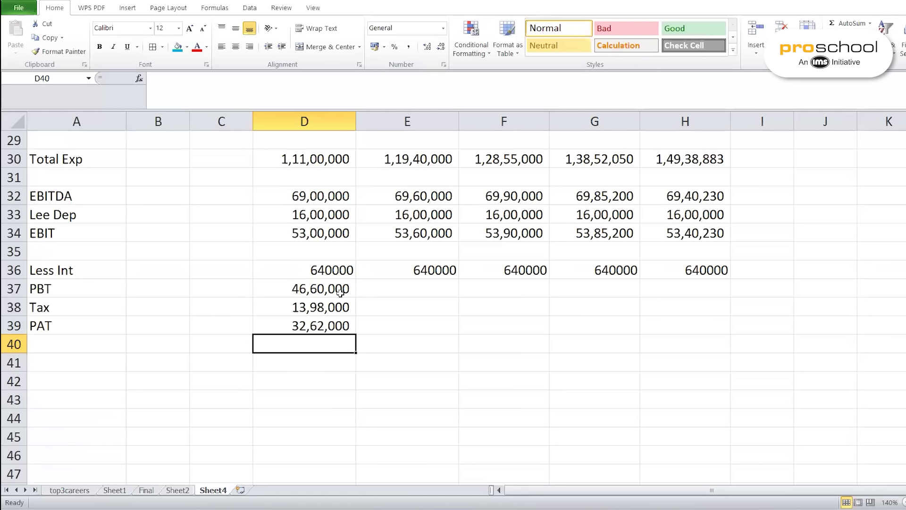
Fill the year 1 PBT, Tax and PAT formulas in D37:D39 across to column H
{"action": "left_click", "coordinate": [339, 289]}
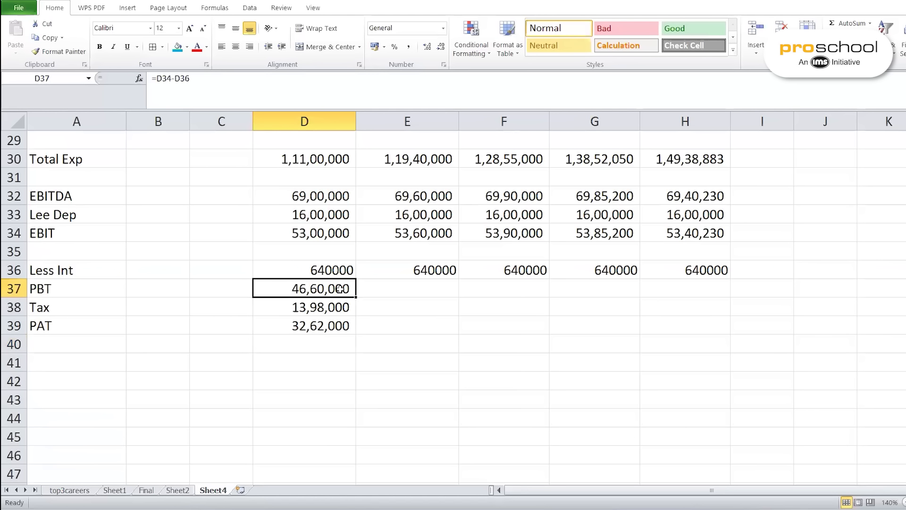
{"action": "left_click_drag", "start_coordinate": [340, 289], "coordinate": [684, 333]}
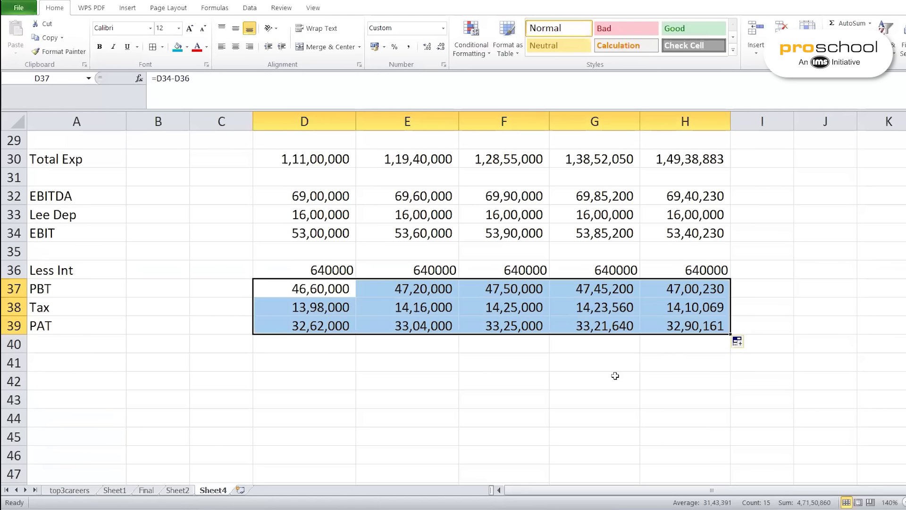
{"action": "left_click", "coordinate": [323, 325]}
Shade the PAT row from A39 to H39 with the blue fill colour
{"action": "left_click_drag", "start_coordinate": [113, 326], "coordinate": [661, 324]}
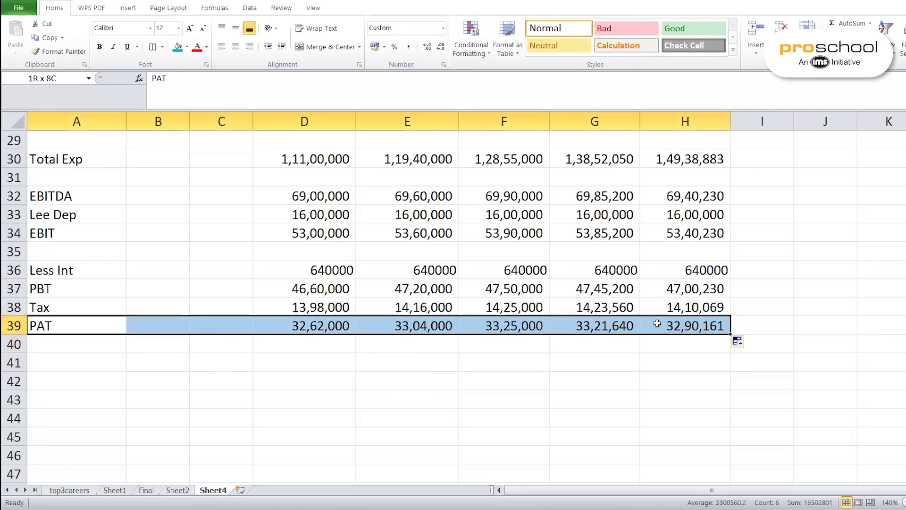
{"action": "left_click", "coordinate": [178, 47]}
{"action": "left_click", "coordinate": [352, 404]}
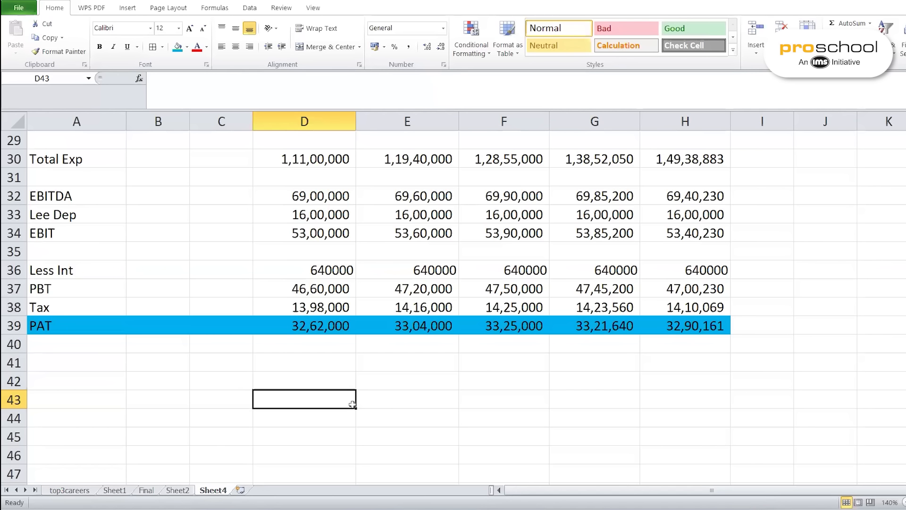
Label A41 as "FCFE" below the PAT row
{"action": "scroll", "coordinate": [367, 376], "scroll_direction": "up", "scroll_amount": 8}
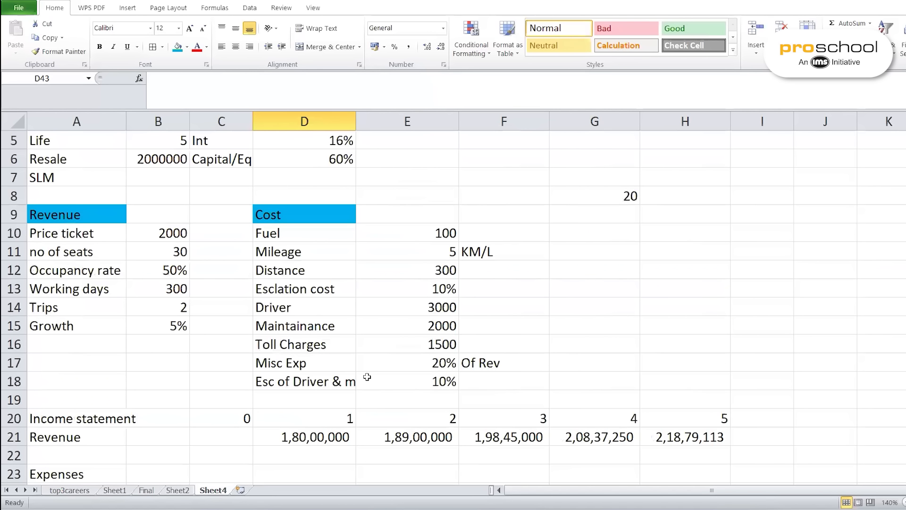
{"action": "scroll", "coordinate": [367, 376], "scroll_direction": "up", "scroll_amount": 2}
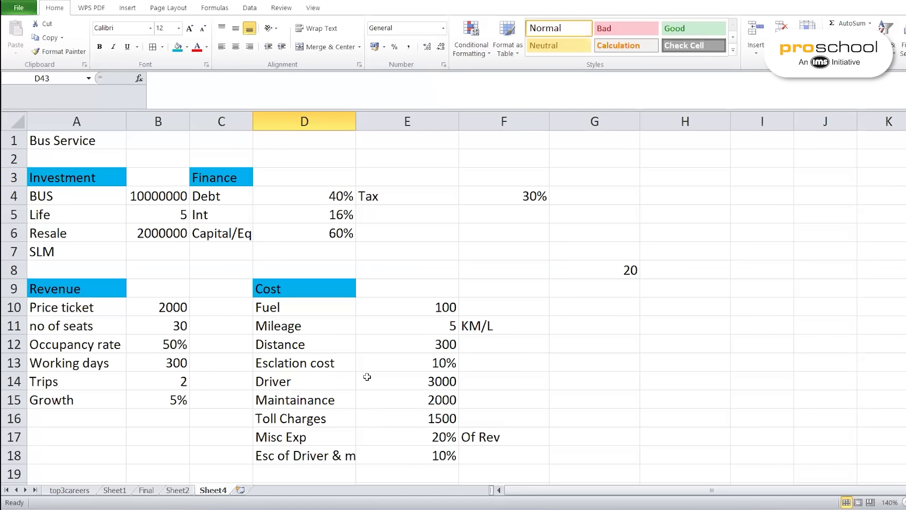
{"action": "scroll", "coordinate": [367, 377], "scroll_direction": "down", "scroll_amount": 8}
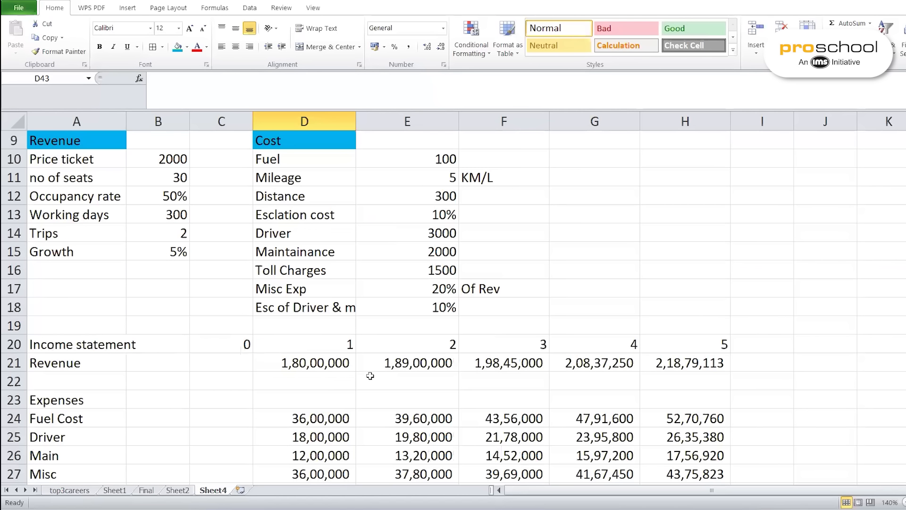
{"action": "scroll", "coordinate": [193, 415], "scroll_direction": "down", "scroll_amount": 3}
{"action": "left_click", "coordinate": [78, 286]}
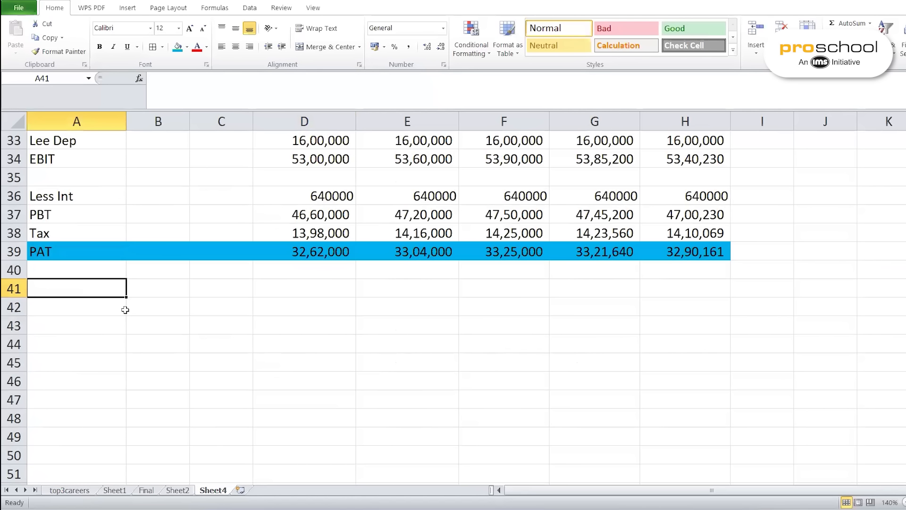
{"action": "type", "text": "FCFF"}
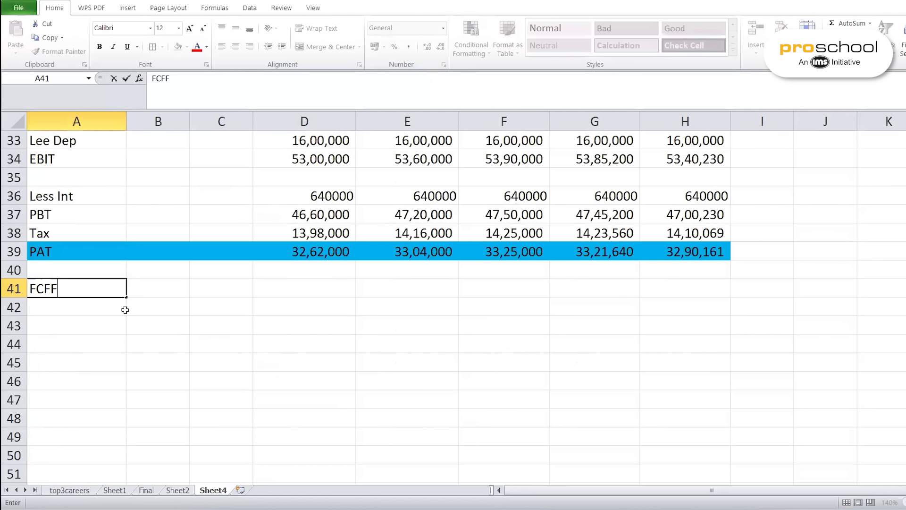
{"action": "key", "text": "BackSpace"}
{"action": "type", "text": "E"}
List the cash flow categories CFO, CFI and CFF in J19:J21 beside the income statement
{"action": "scroll", "coordinate": [414, 378], "scroll_direction": "up", "scroll_amount": 5}
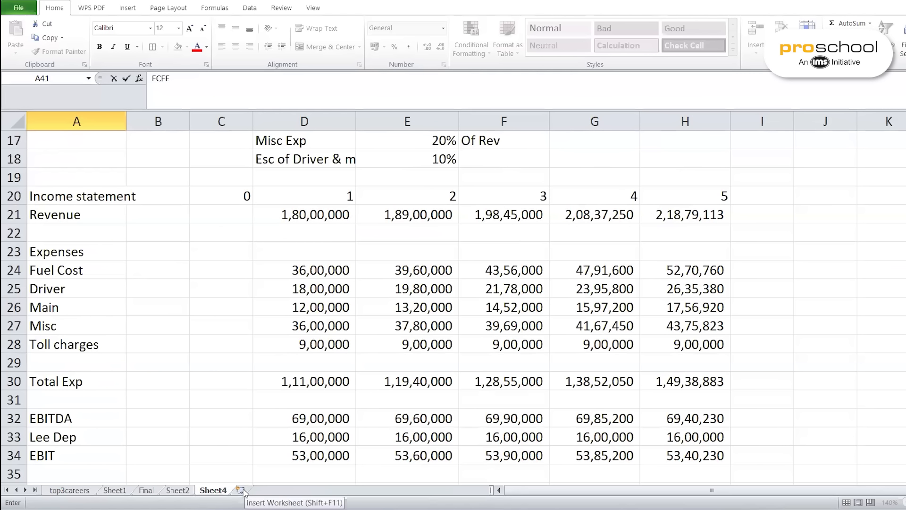
{"action": "left_click", "coordinate": [797, 168]}
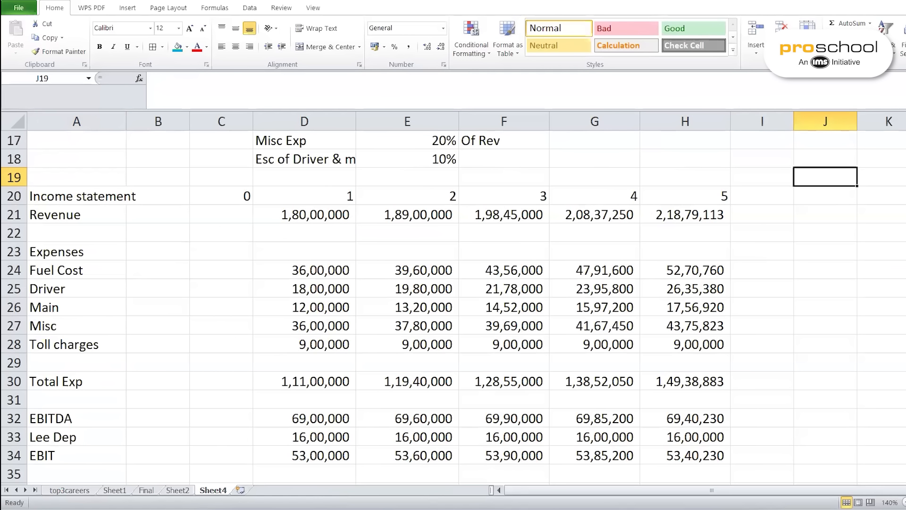
{"action": "type", "text": "CFO"}
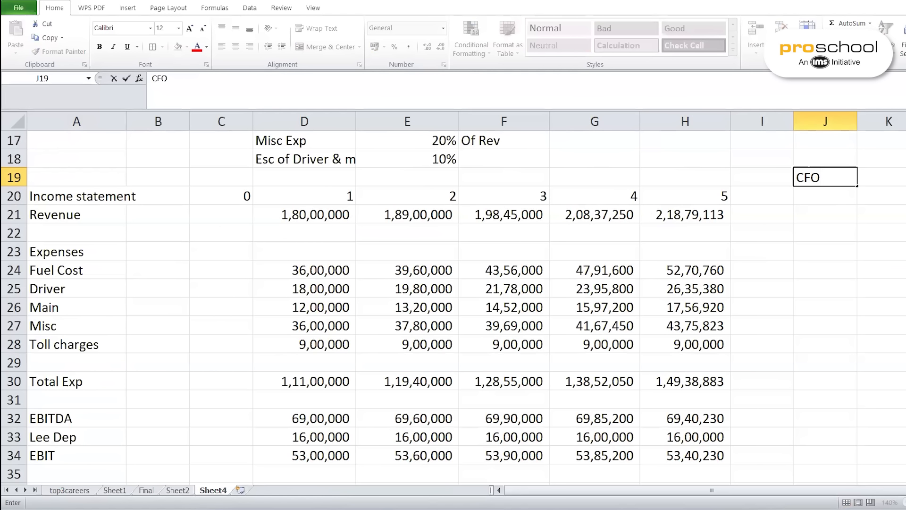
{"action": "key", "text": "Return"}
{"action": "type", "text": "CFI"}
{"action": "key", "text": "Return"}
{"action": "type", "text": "CFF"}
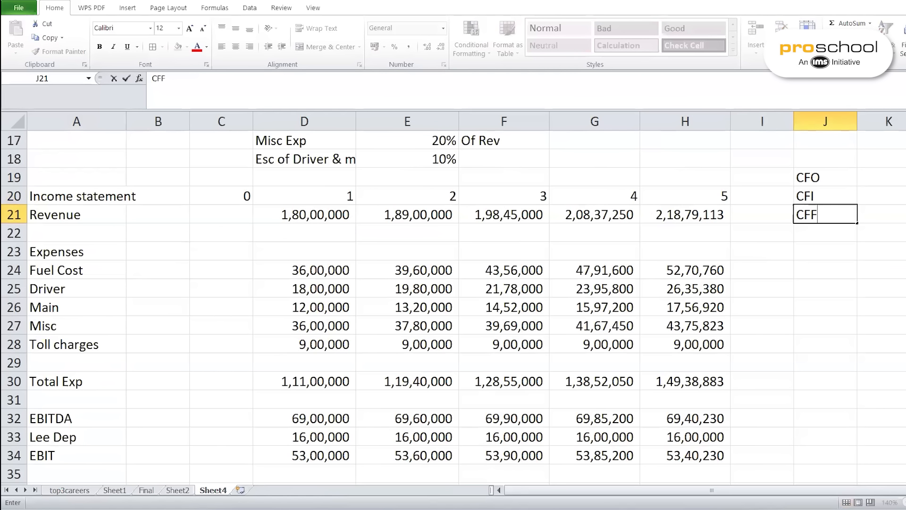
Describe the cash flow categories in K19:K21 as "Sal,rev,op exp", "NCA" and "DEBT/ EQUITy"
{"action": "left_click", "coordinate": [895, 180]}
{"action": "type", "text": "S"}
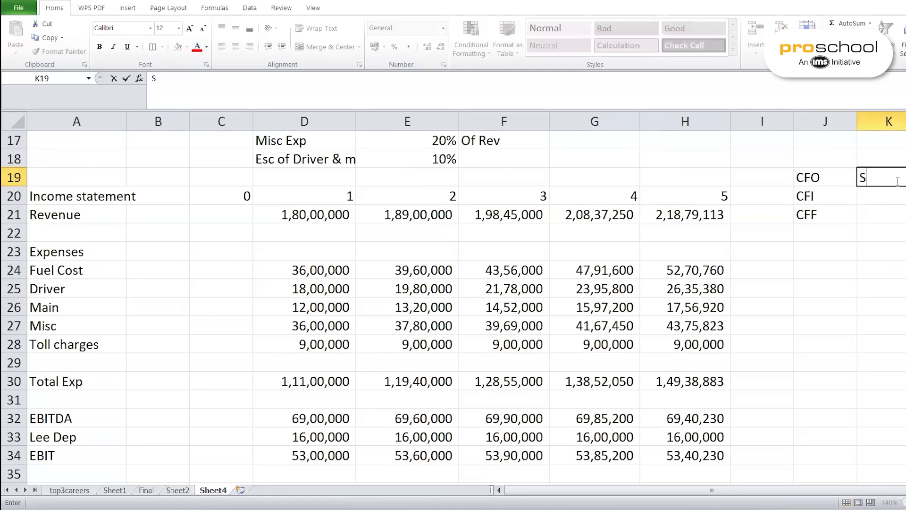
{"action": "type", "text": "Al,rev,op exp"}
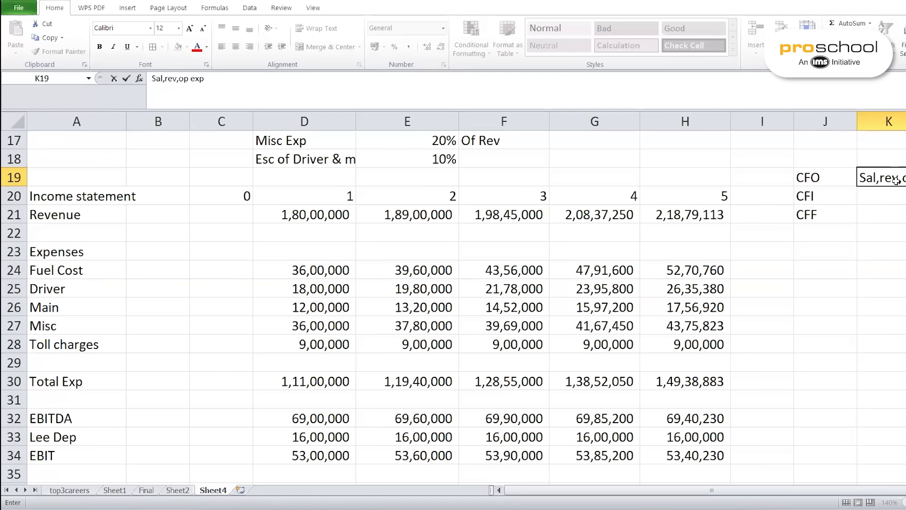
{"action": "key", "text": "Return"}
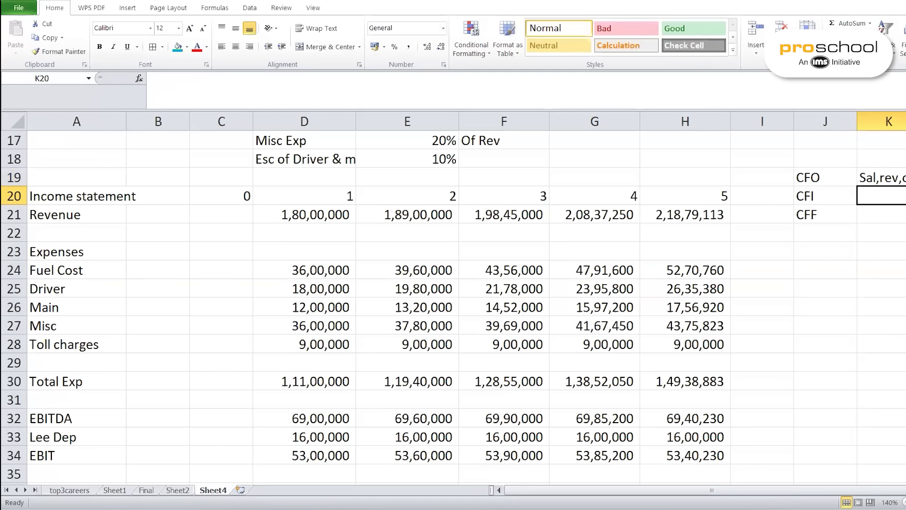
{"action": "type", "text": "NCA"}
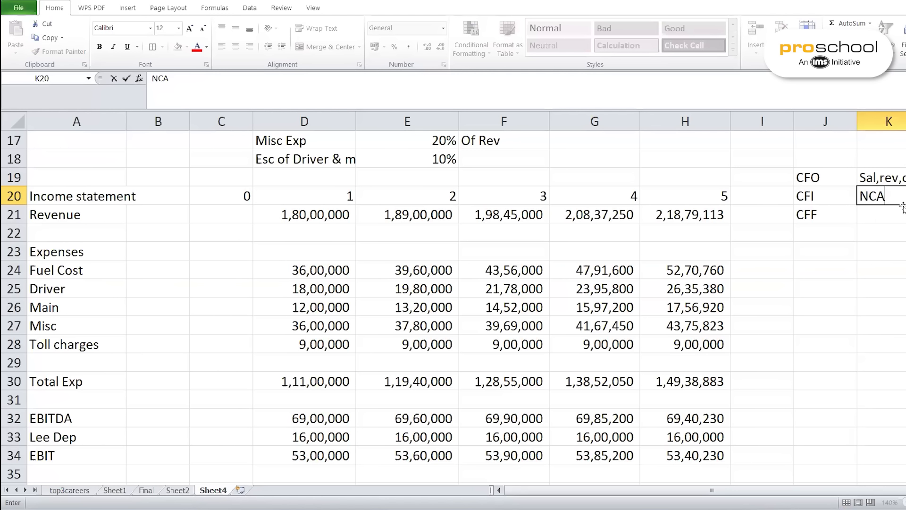
{"action": "left_click", "coordinate": [880, 218]}
{"action": "type", "text": "DE"}
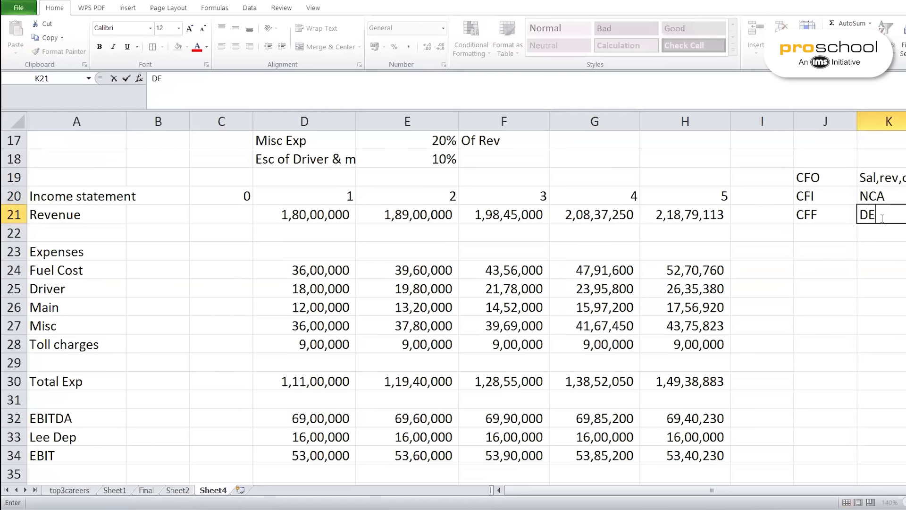
{"action": "type", "text": "BT/ EQUITy"}
{"action": "key", "text": "Return"}
{"action": "left_click", "coordinate": [880, 216]}
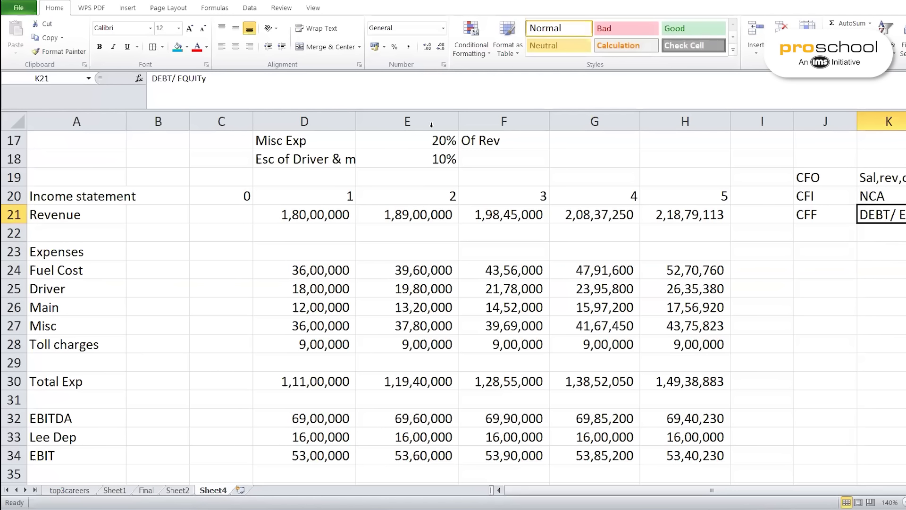
Correct the last letter of the CFF description in K21
{"action": "left_click", "coordinate": [215, 77]}
{"action": "key", "text": "BackSpace"}
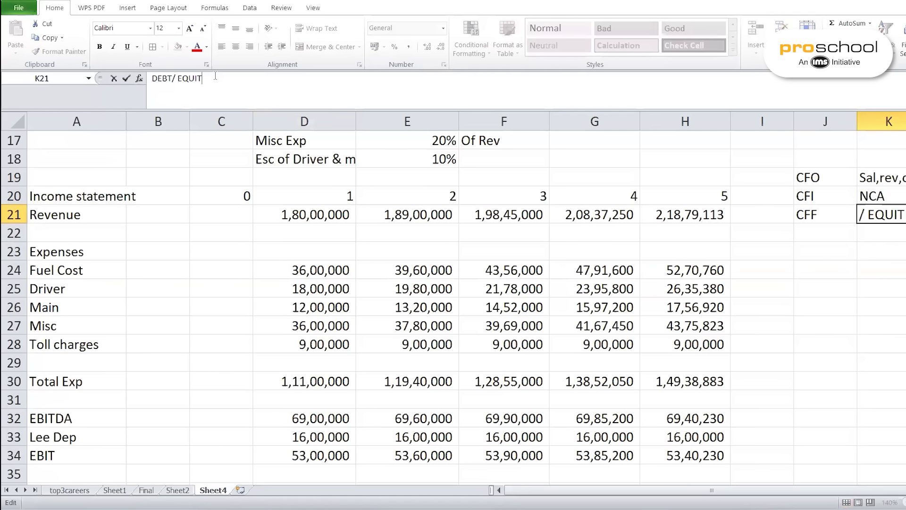
{"action": "key", "text": "Return"}
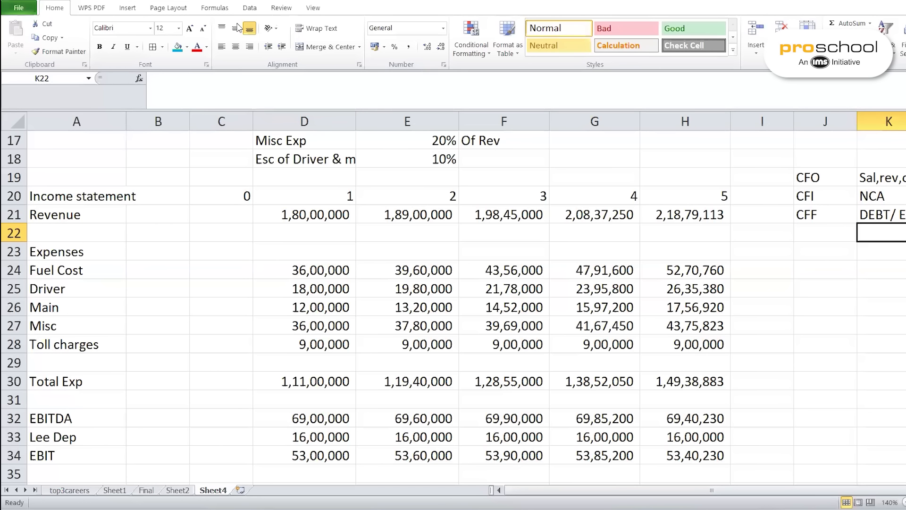
Enter the FCFE definition "(CFO+CFI+CFF(ONLY DEBT PORTION)" in A42 below the FCFE label
{"action": "scroll", "coordinate": [10, 283], "scroll_direction": "down", "scroll_amount": 3}
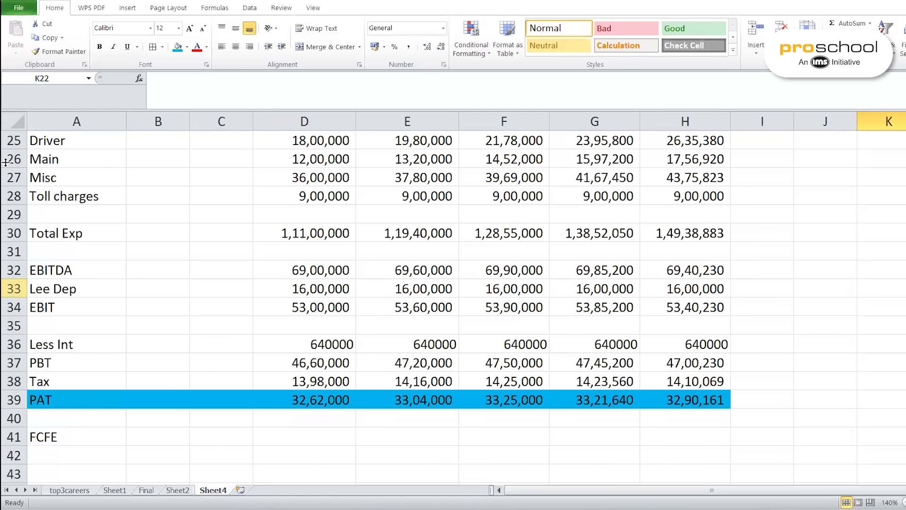
{"action": "scroll", "coordinate": [301, 203], "scroll_direction": "down", "scroll_amount": 3}
{"action": "left_click", "coordinate": [75, 308]}
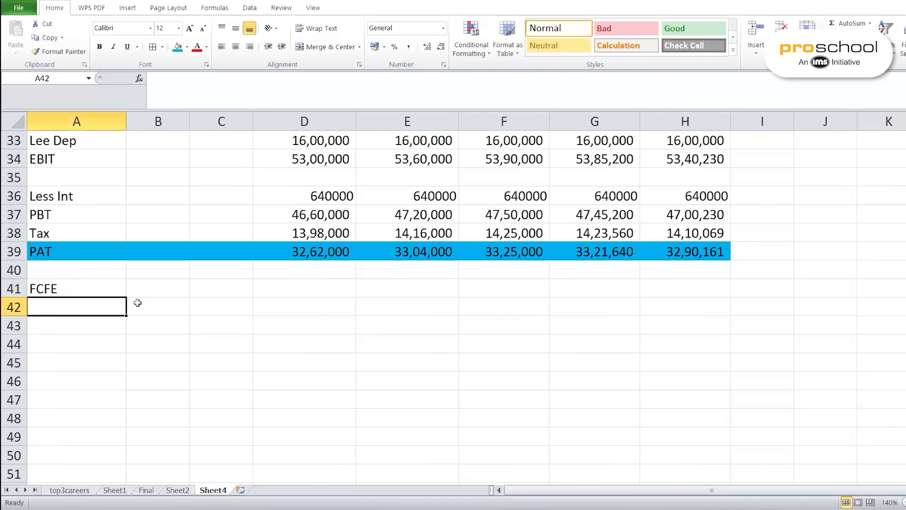
{"action": "type", "text": "("}
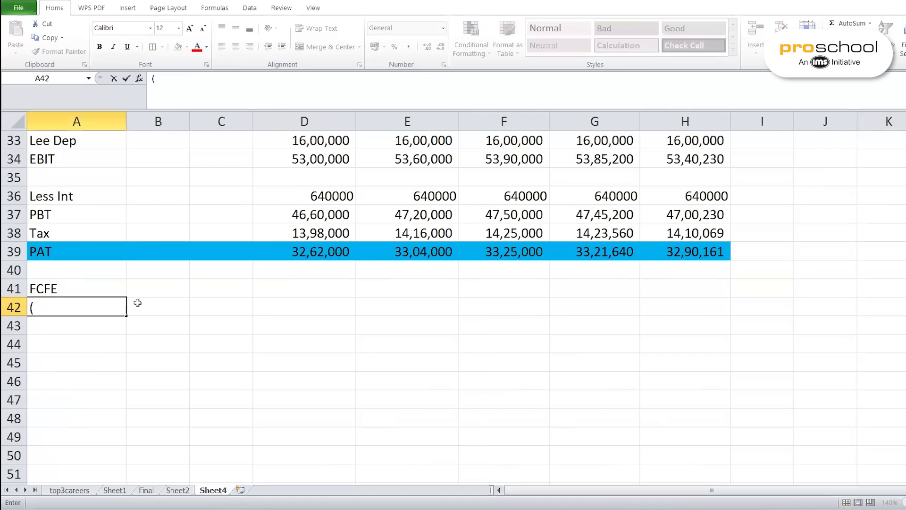
{"action": "type", "text": "CFO+CFO"}
{"action": "key", "text": "BackSpace"}
{"action": "type", "text": "I"}
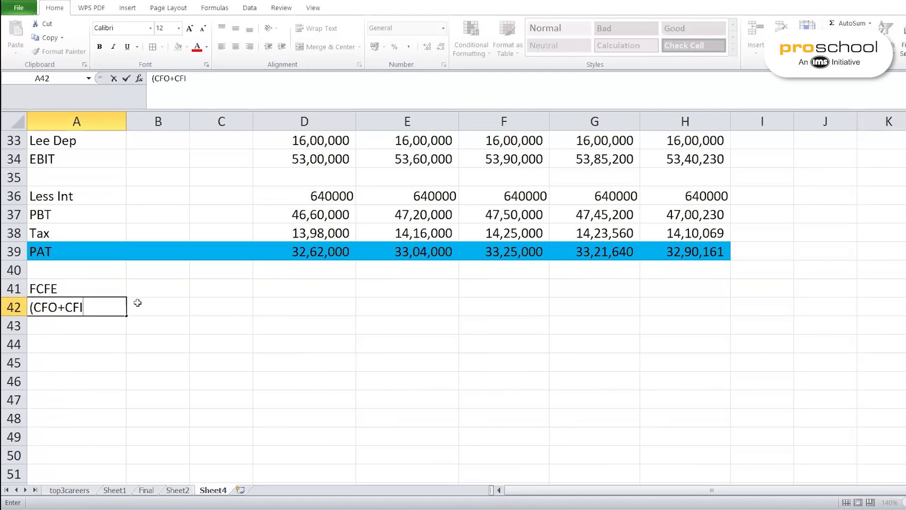
{"action": "type", "text": "+"}
{"action": "key", "text": "BackSpace"}
{"action": "type", "text": "+CFF(ONLY D"}
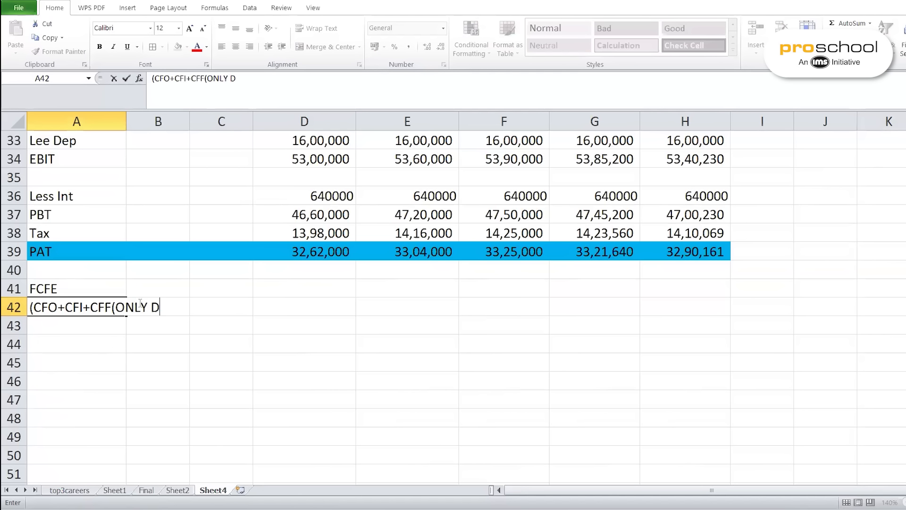
{"action": "type", "text": "EBT PORTION"}
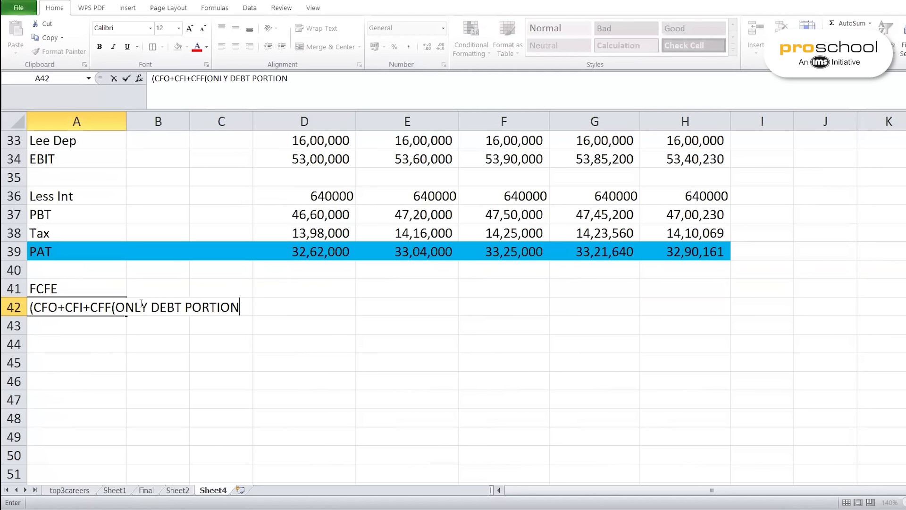
{"action": "type", "text": ")"}
{"action": "key", "text": "Return"}
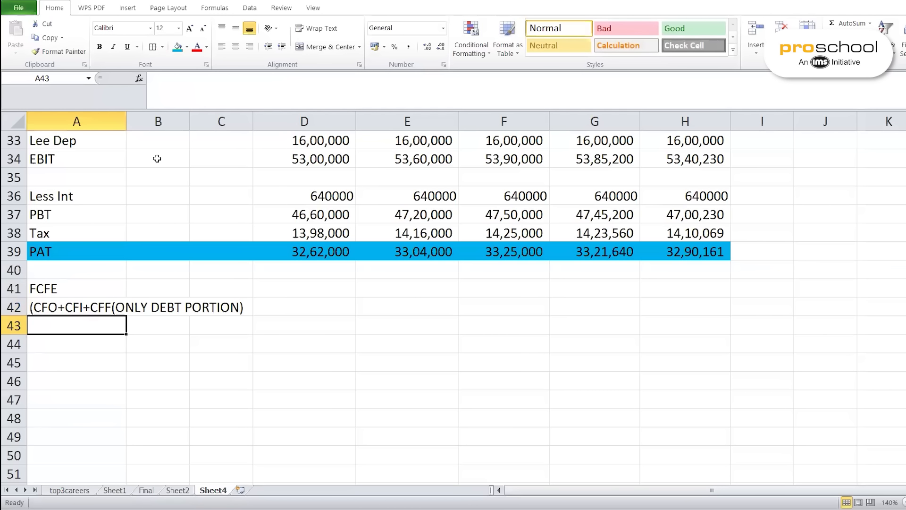
Wrap the FCFE definition text in A42 so it fits within column A
{"action": "left_click", "coordinate": [73, 305]}
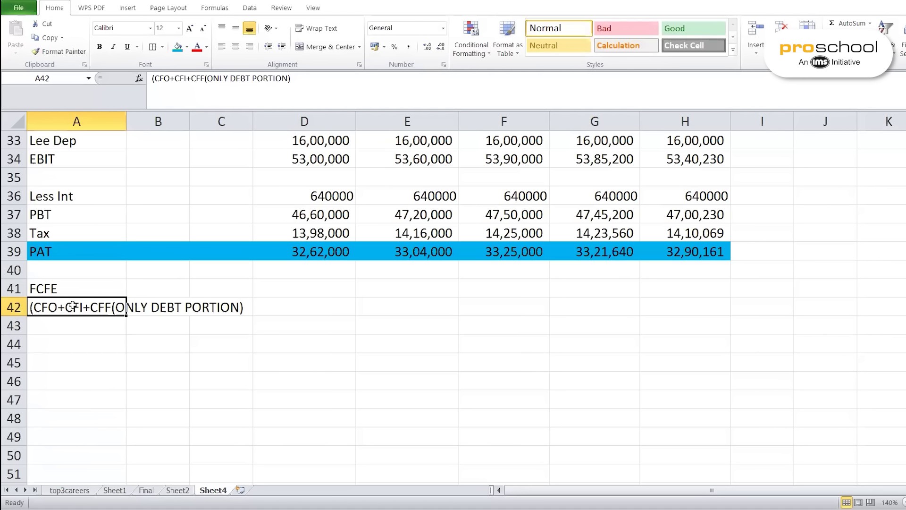
{"action": "left_click", "coordinate": [321, 28]}
{"action": "left_click", "coordinate": [208, 346]}
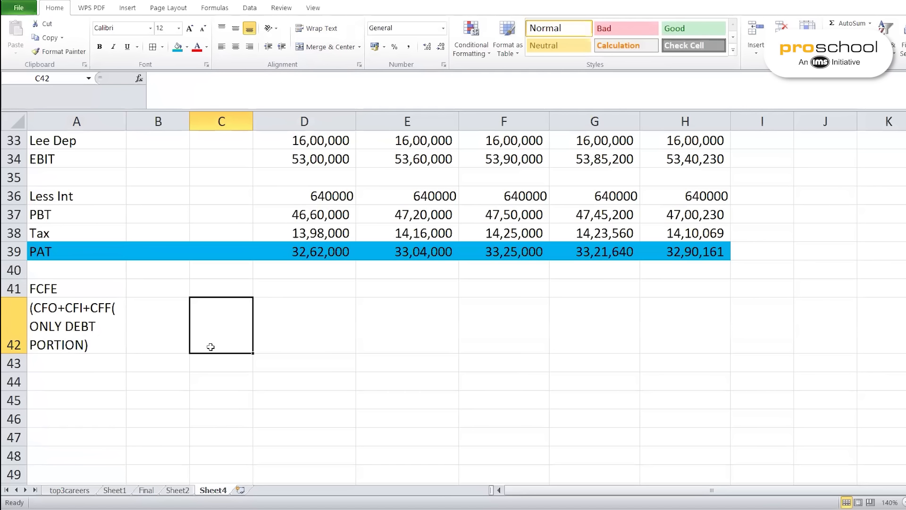
Format the Less Int values in D36:H36 with comma separators and no decimal places
{"action": "left_click_drag", "start_coordinate": [313, 196], "coordinate": [697, 194]}
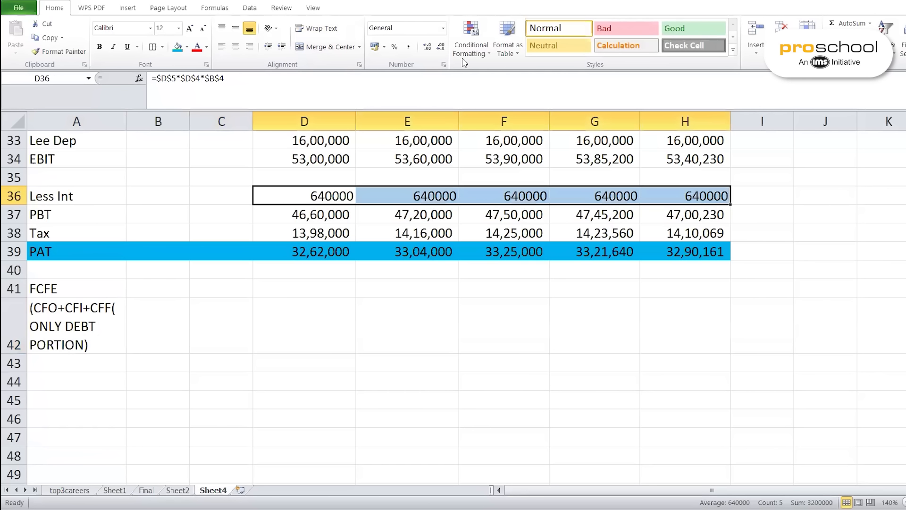
{"action": "left_click", "coordinate": [410, 47]}
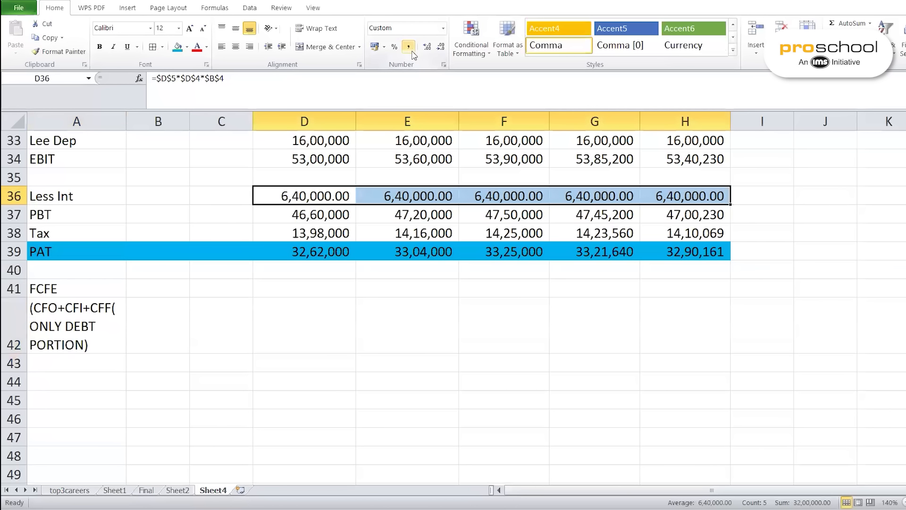
{"action": "left_click", "coordinate": [441, 47]}
{"action": "left_click", "coordinate": [441, 47]}
{"action": "left_click", "coordinate": [333, 350]}
{"action": "left_click", "coordinate": [315, 290]}
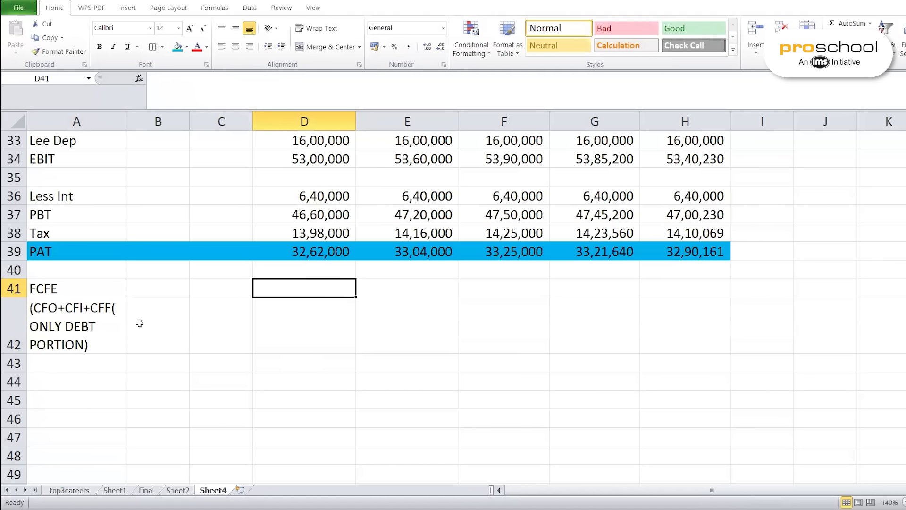
Label A43 as "PAT" and link D43 to the year 1 PAT with =D39
{"action": "left_click", "coordinate": [76, 364]}
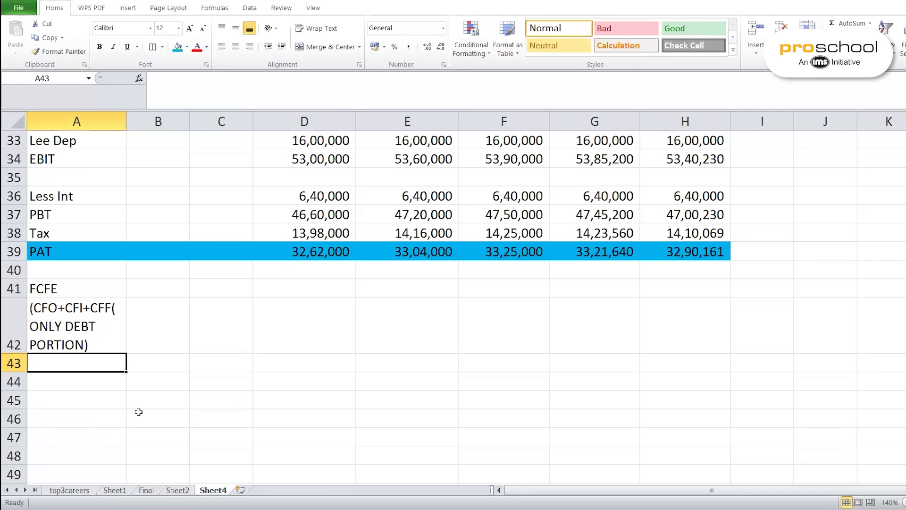
{"action": "type", "text": "PAT"}
{"action": "left_click", "coordinate": [298, 361]}
{"action": "type", "text": "="}
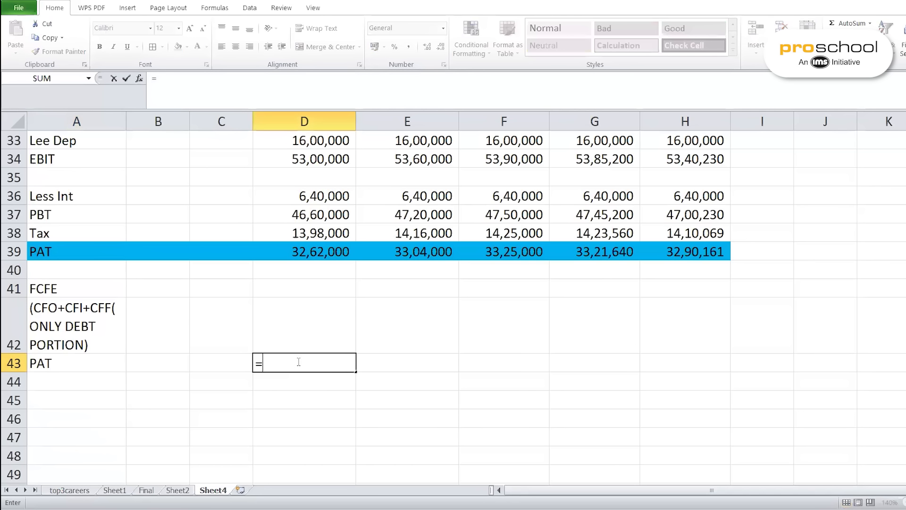
{"action": "left_click", "coordinate": [329, 253]}
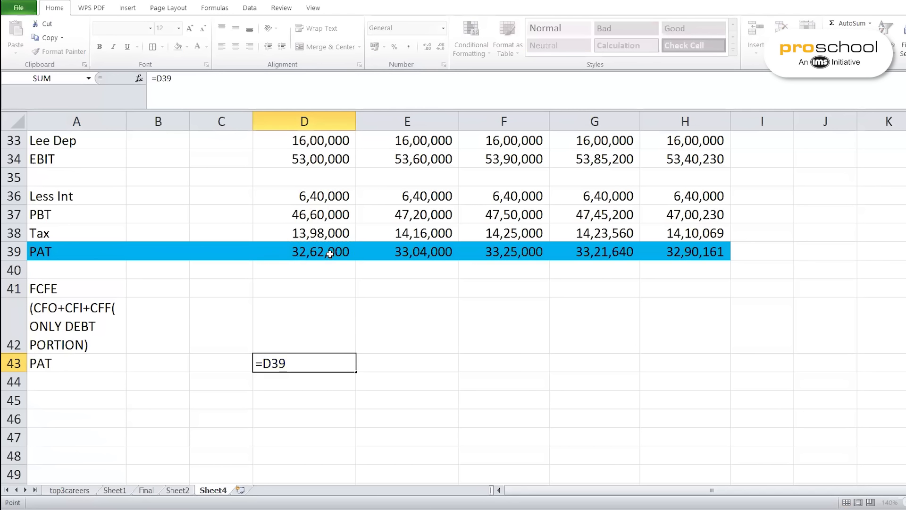
{"action": "key", "text": "Return"}
Label A44 as "ADD NCE/NOE" below the PAT row of the FCFE section
{"action": "left_click", "coordinate": [67, 381]}
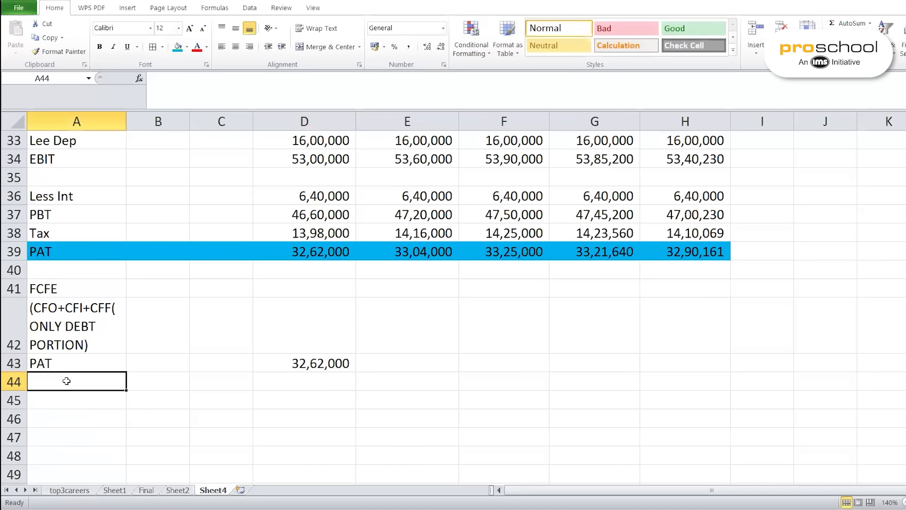
{"action": "type", "text": "ADD"}
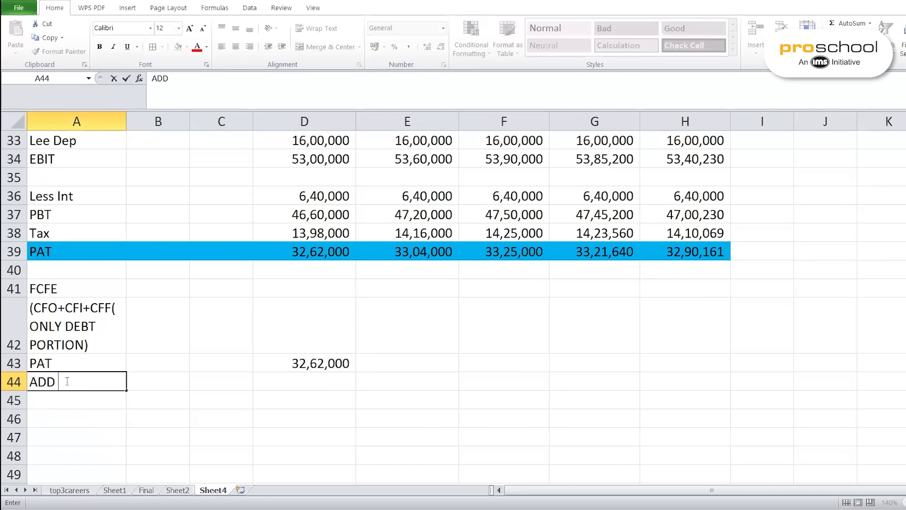
{"action": "type", "text": " NCE"}
{"action": "type", "text": "?NOE"}
{"action": "key", "text": "BackSpace"}
{"action": "key", "text": "BackSpace"}
{"action": "key", "text": "BackSpace"}
{"action": "key", "text": "BackSpace"}
{"action": "key", "text": "BackSpace"}
{"action": "type", "text": "E/NOE"}
{"action": "left_click", "coordinate": [300, 430]}
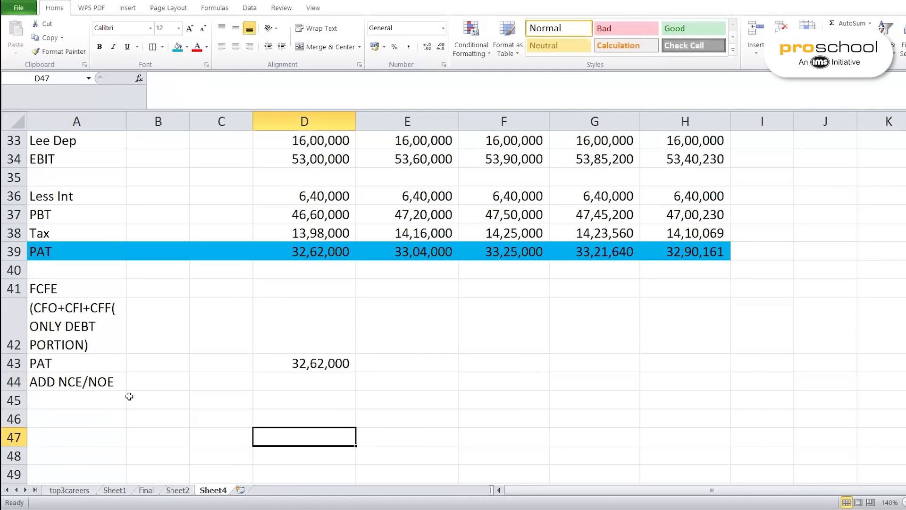
Add a "DEP" row in row 45 with D45 linked to D33, and fill D43:D45 across to column H
{"action": "left_click", "coordinate": [103, 399]}
{"action": "type", "text": "DEP"}
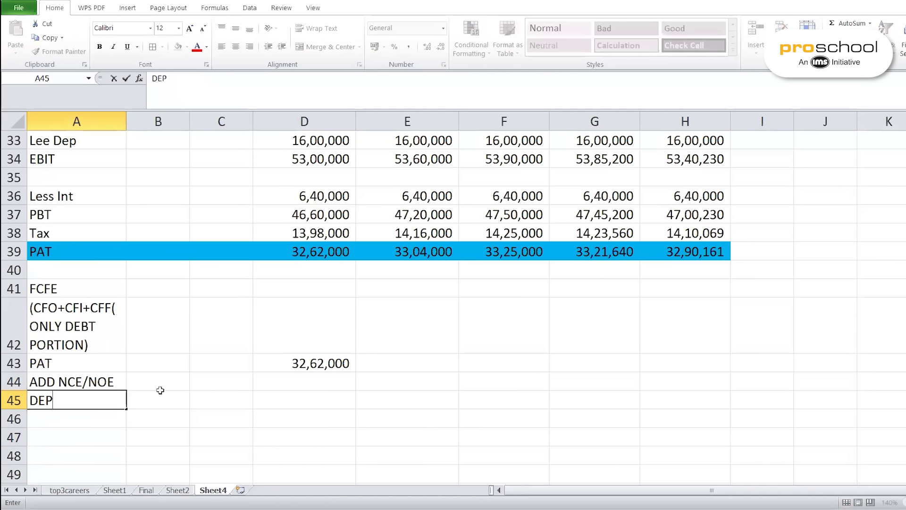
{"action": "left_click", "coordinate": [311, 400]}
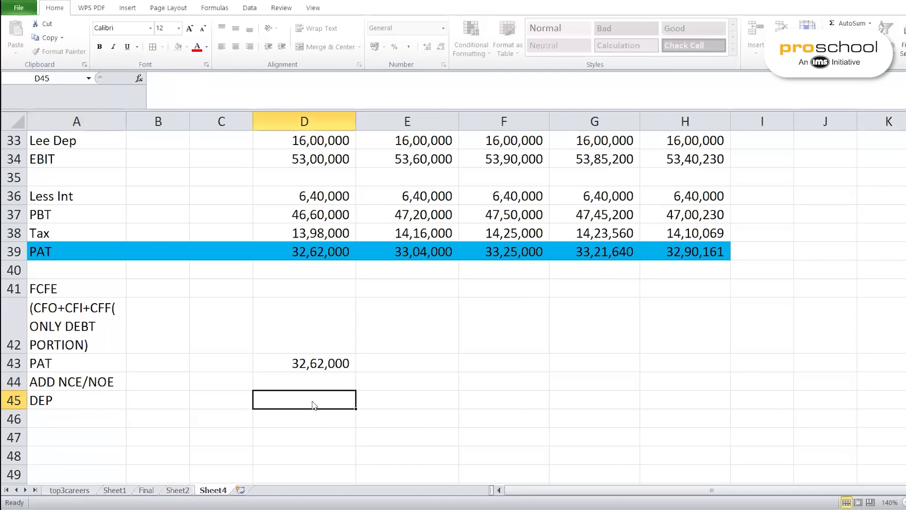
{"action": "type", "text": "="}
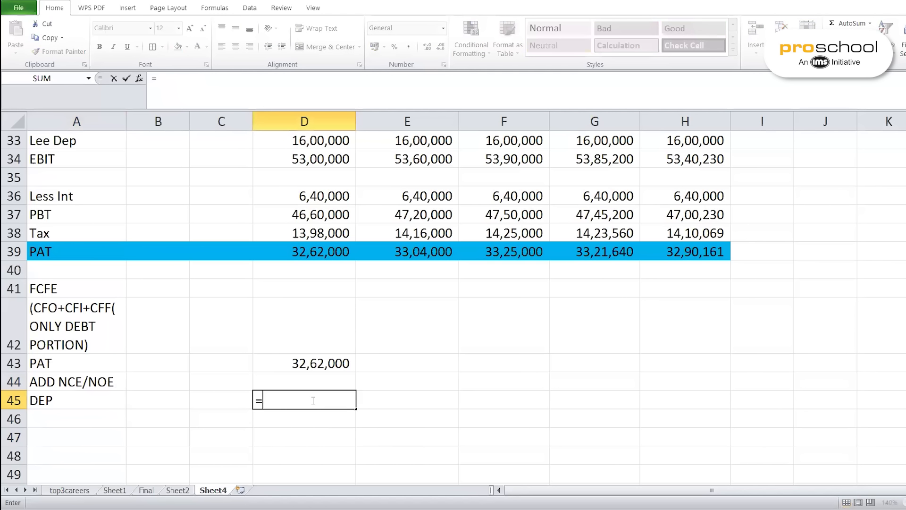
{"action": "left_click", "coordinate": [335, 140]}
{"action": "key", "text": "Return"}
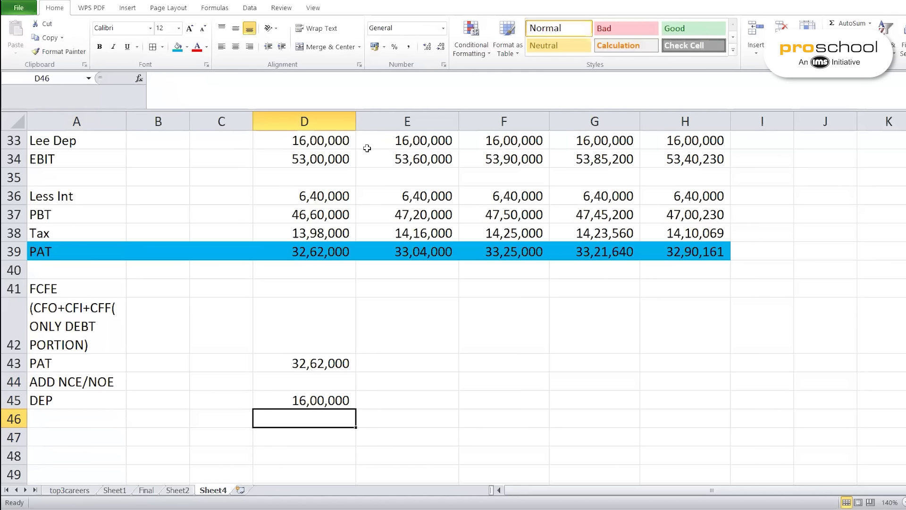
{"action": "left_click_drag", "start_coordinate": [348, 369], "coordinate": [701, 411]}
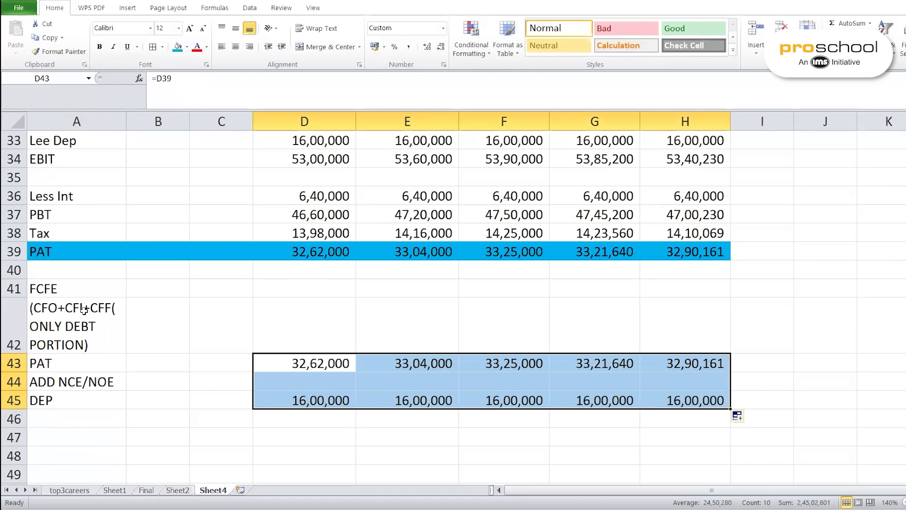
Label A47 as "CFI" below the depreciation row
{"action": "left_click", "coordinate": [76, 346]}
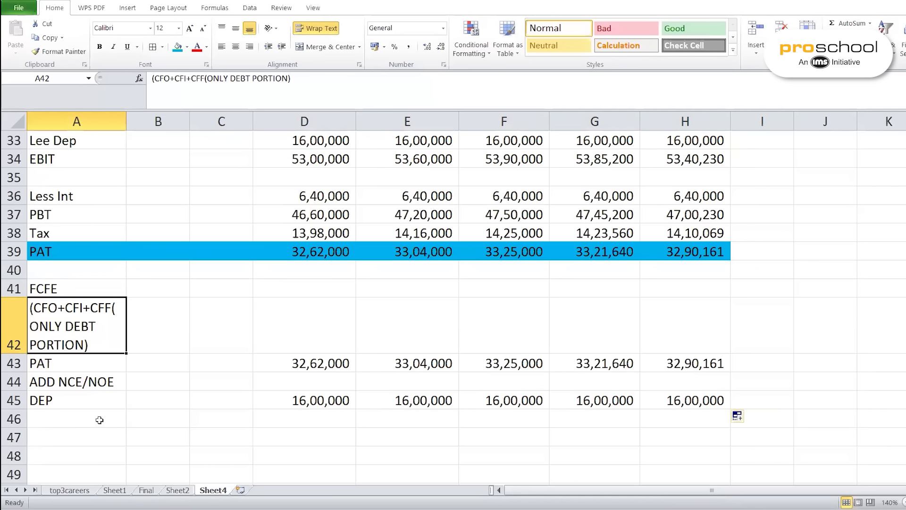
{"action": "left_click", "coordinate": [88, 435]}
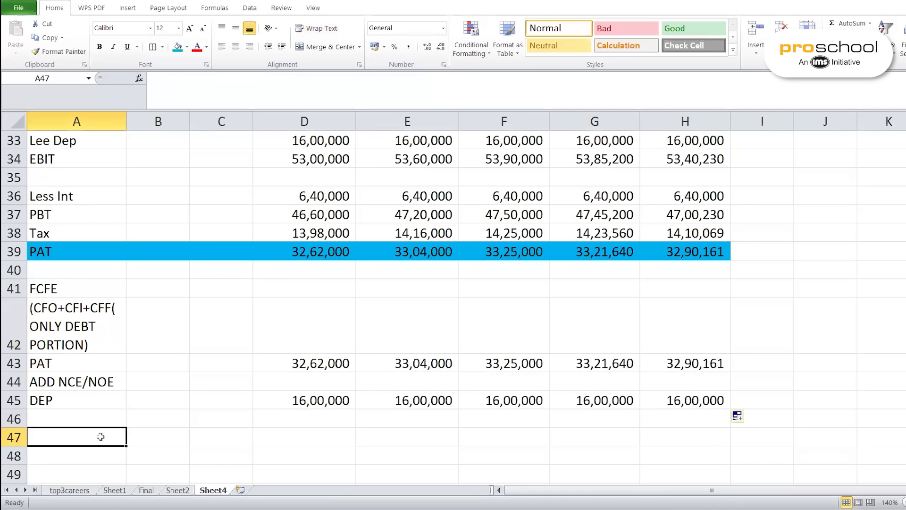
{"action": "type", "text": "CFI"}
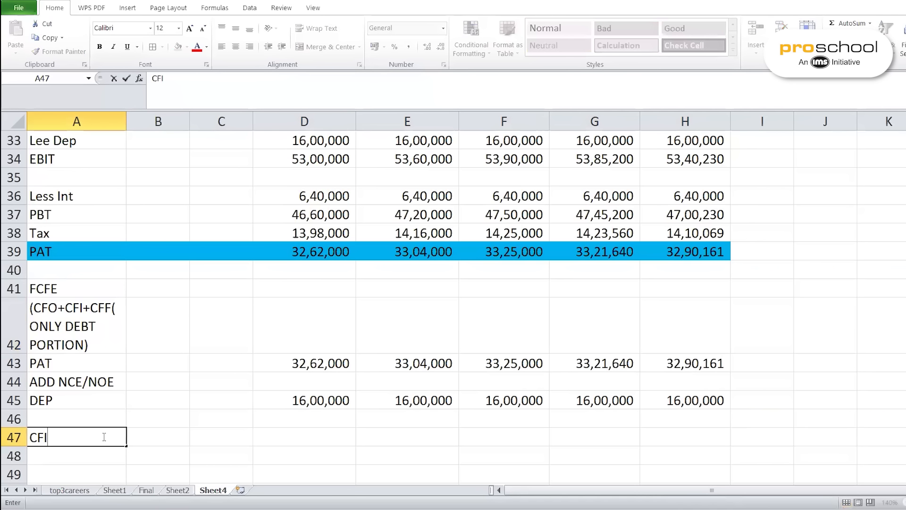
{"action": "left_click", "coordinate": [220, 441]}
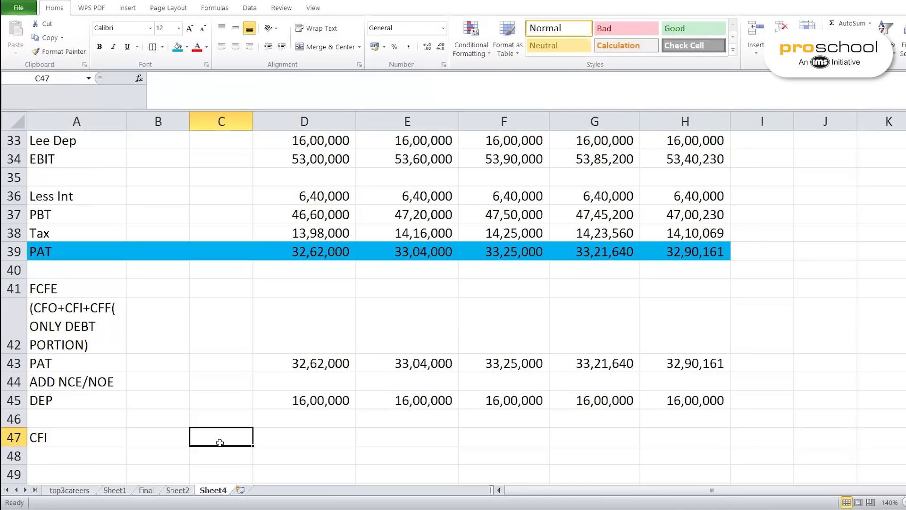
Review the bus cost, life and resale assumptions in B4:B6 for the CFI section
{"action": "scroll", "coordinate": [229, 387], "scroll_direction": "up", "scroll_amount": 11}
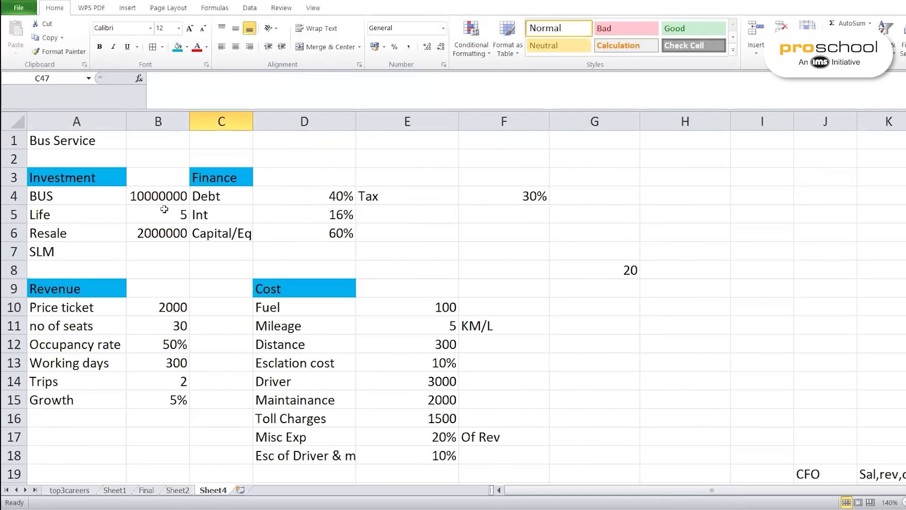
{"action": "left_click", "coordinate": [155, 196]}
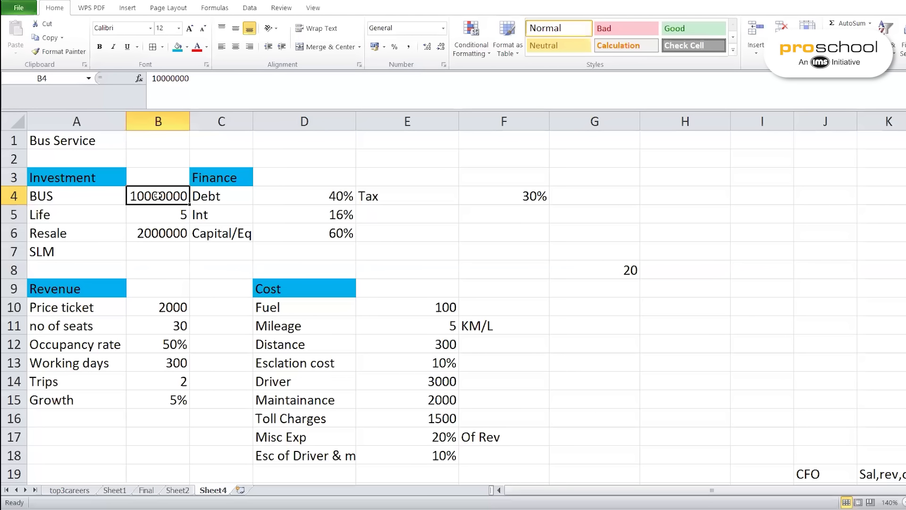
{"action": "left_click", "coordinate": [160, 214]}
{"action": "left_click", "coordinate": [162, 232]}
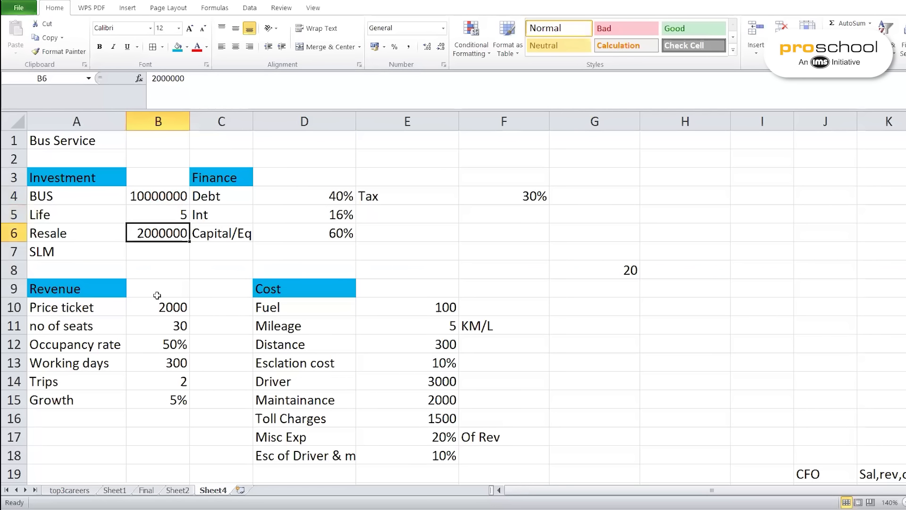
{"action": "scroll", "coordinate": [200, 342], "scroll_direction": "down", "scroll_amount": 8}
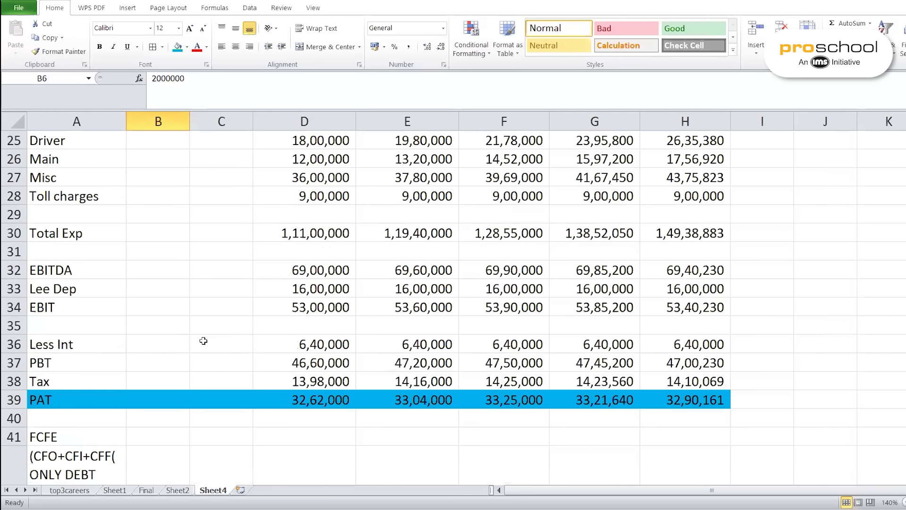
{"action": "scroll", "coordinate": [203, 340], "scroll_direction": "down", "scroll_amount": 3}
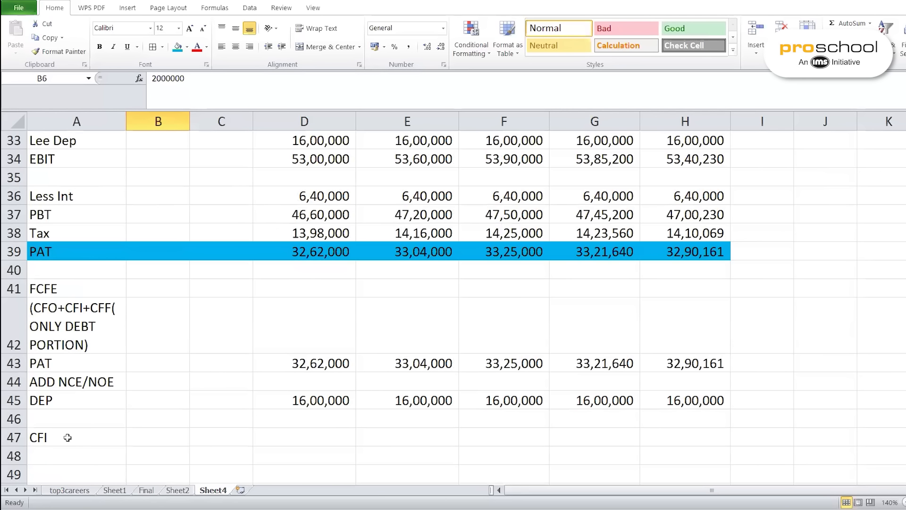
Number the FCFE periods 0 to 5 across row 41, from C41 to H41
{"action": "left_click", "coordinate": [227, 288]}
{"action": "type", "text": "0"}
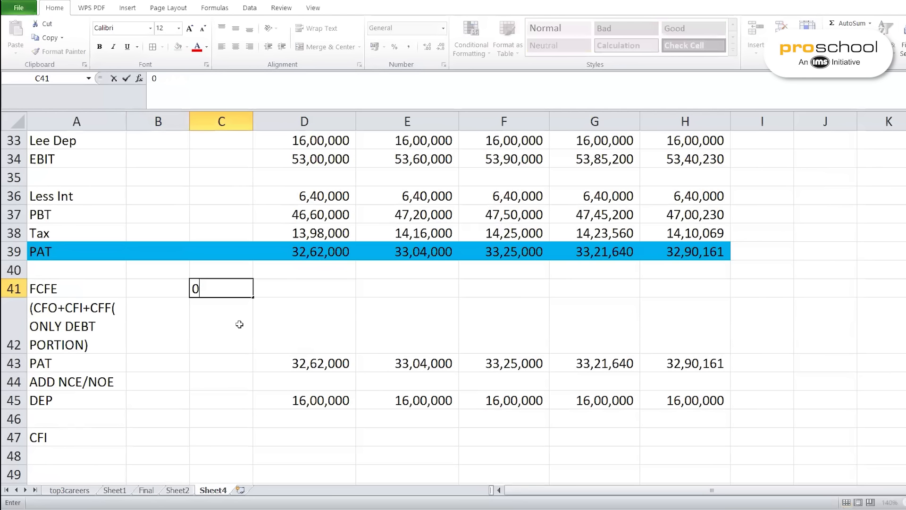
{"action": "key", "text": "Tab"}
{"action": "type", "text": "1"}
{"action": "key", "text": "Tab"}
{"action": "type", "text": "2"}
{"action": "key", "text": "Tab"}
{"action": "type", "text": "3"}
{"action": "key", "text": "Tab"}
{"action": "type", "text": "4"}
{"action": "key", "text": "Tab"}
{"action": "type", "text": "5"}
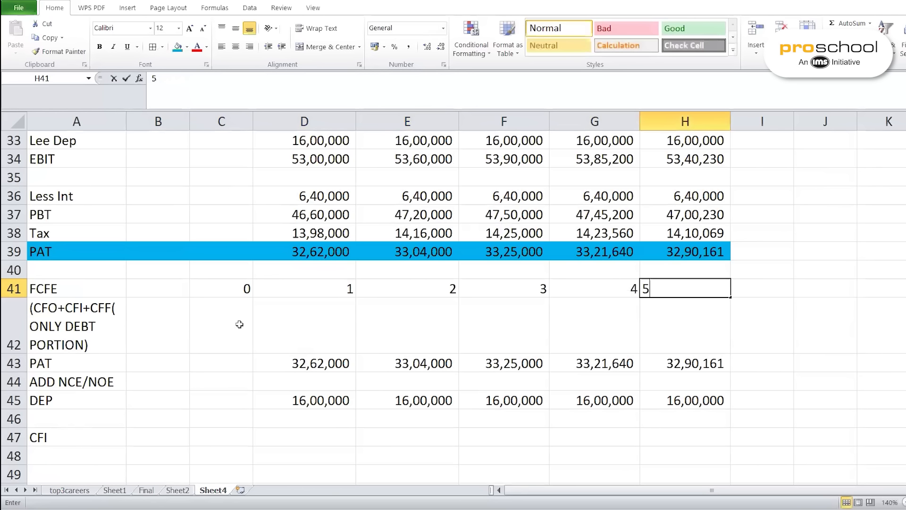
{"action": "key", "text": "Tab"}
{"action": "key", "text": "Return"}
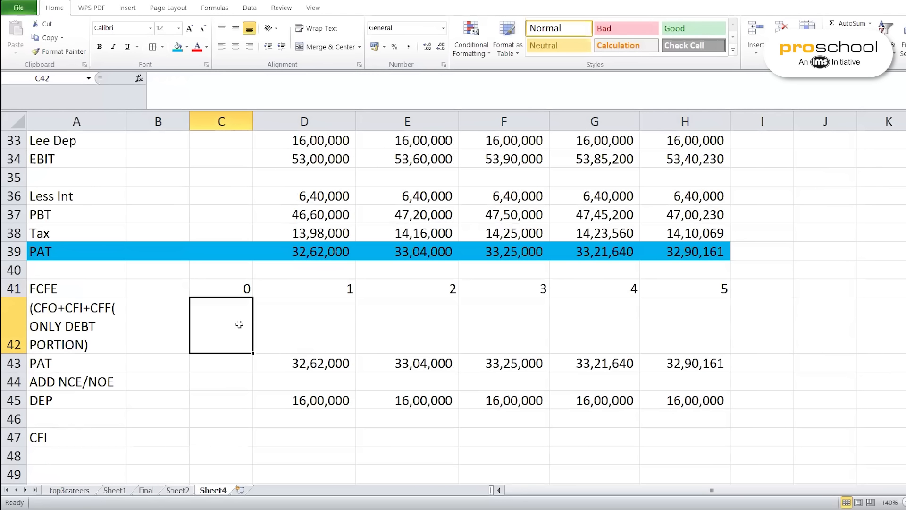
Label A48 as "CAPEX" below the CFI heading
{"action": "left_click_drag", "start_coordinate": [325, 202], "coordinate": [660, 402]}
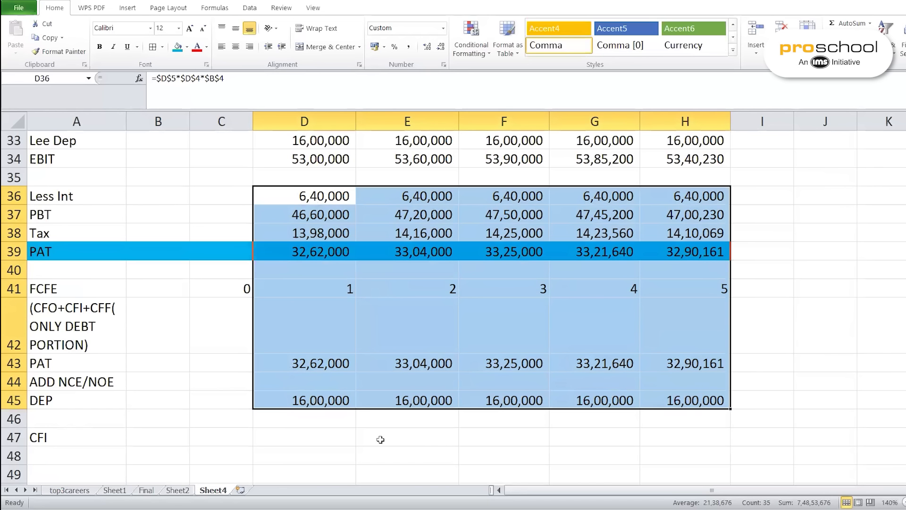
{"action": "left_click", "coordinate": [97, 437]}
{"action": "left_click", "coordinate": [85, 457]}
{"action": "type", "text": "IN"}
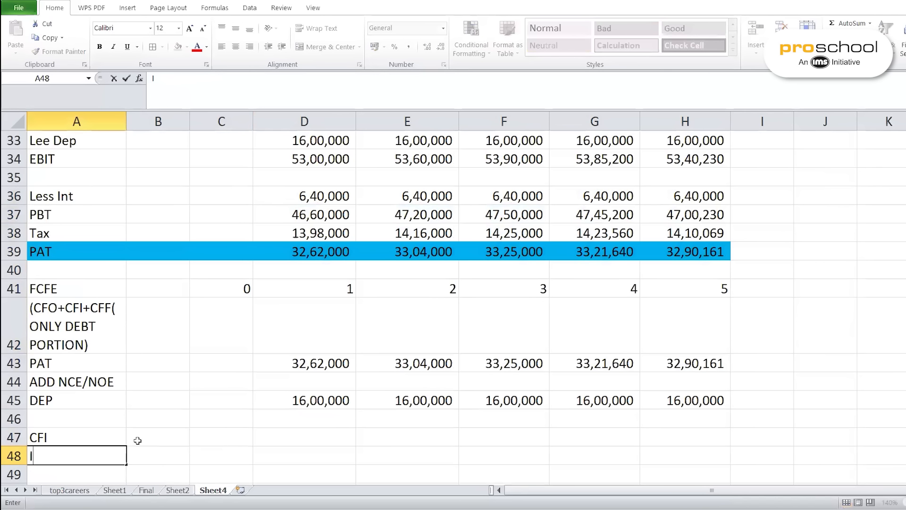
{"action": "key", "text": "BackSpace"}
{"action": "key", "text": "BackSpace"}
{"action": "type", "text": "CA"}
{"action": "type", "text": "PES"}
{"action": "key", "text": "BackSpace"}
{"action": "type", "text": "X"}
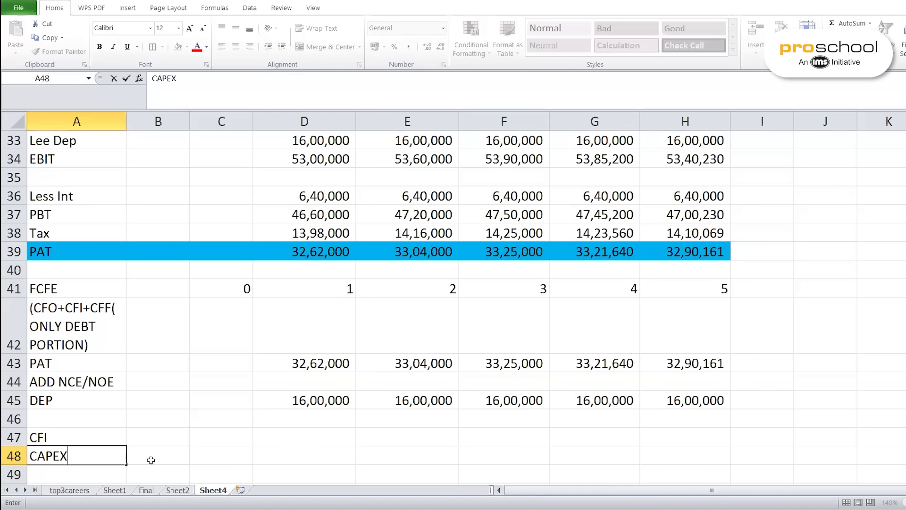
{"action": "left_click", "coordinate": [225, 454]}
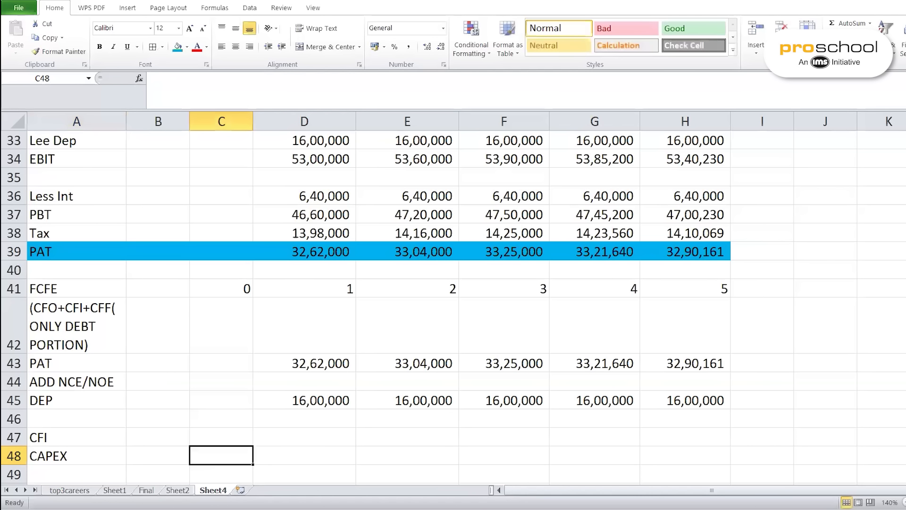
{"action": "type", "text": "10000000"}
{"action": "key", "text": "Return"}
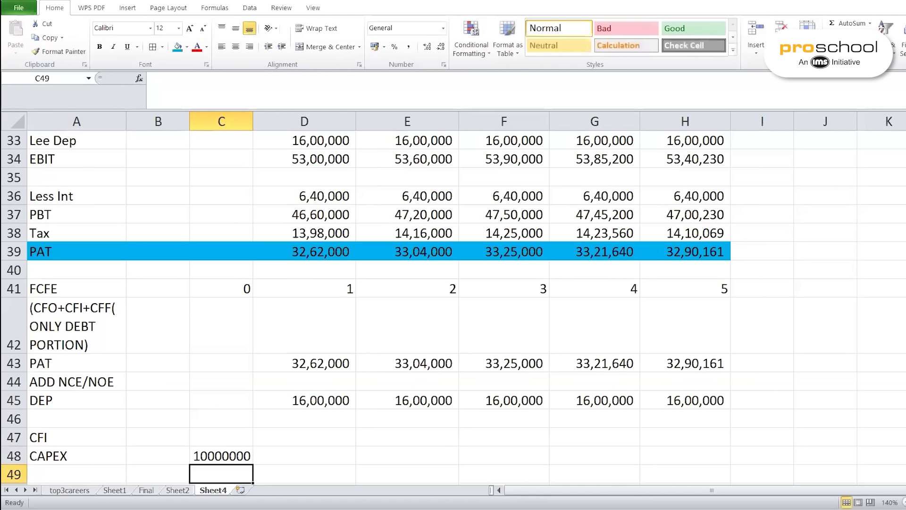
Replace the CAPEX entry in C48 with the negative of the bus cost, =-B4
{"action": "left_click", "coordinate": [239, 458]}
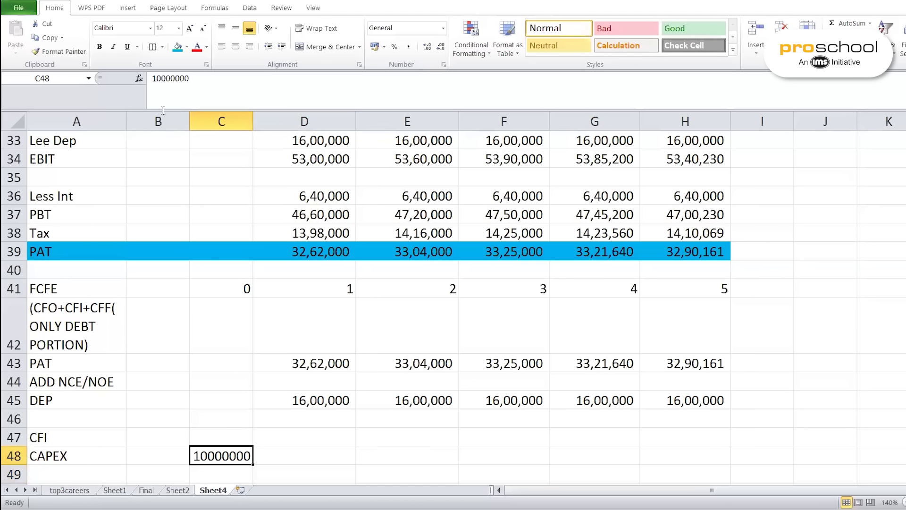
{"action": "key", "text": "BackSpace"}
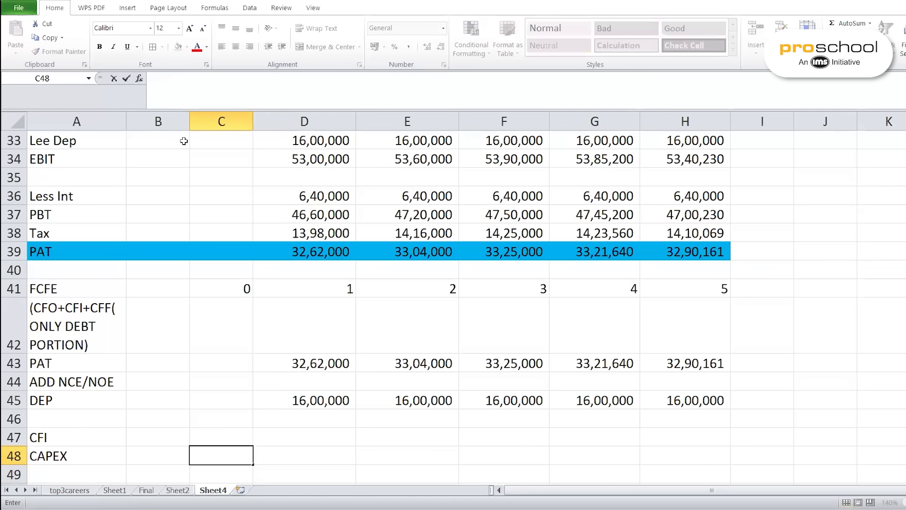
{"action": "type", "text": "=-"}
{"action": "scroll", "coordinate": [156, 137], "scroll_direction": "up", "scroll_amount": 11}
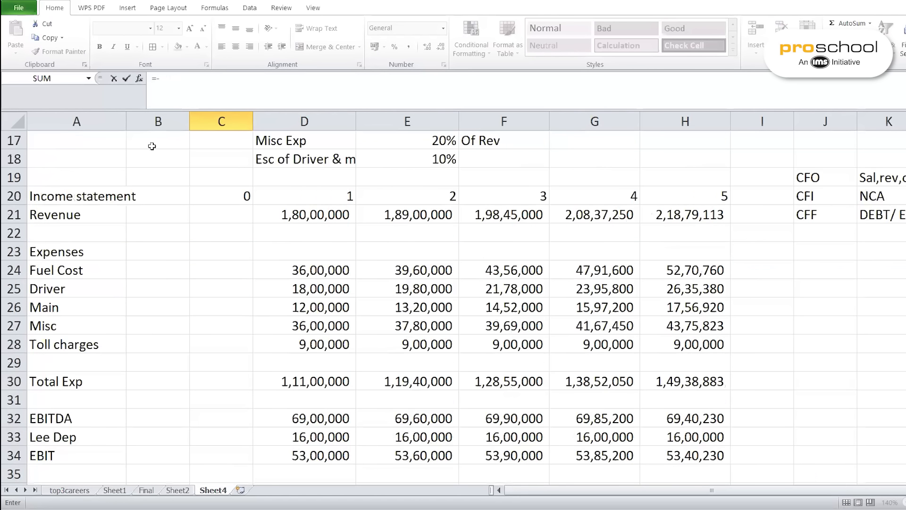
{"action": "left_click", "coordinate": [166, 194]}
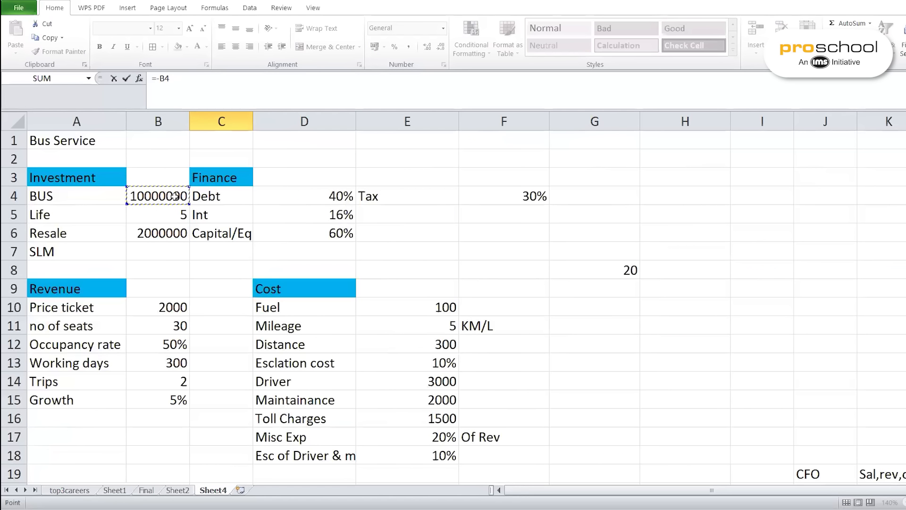
{"action": "key", "text": "Return"}
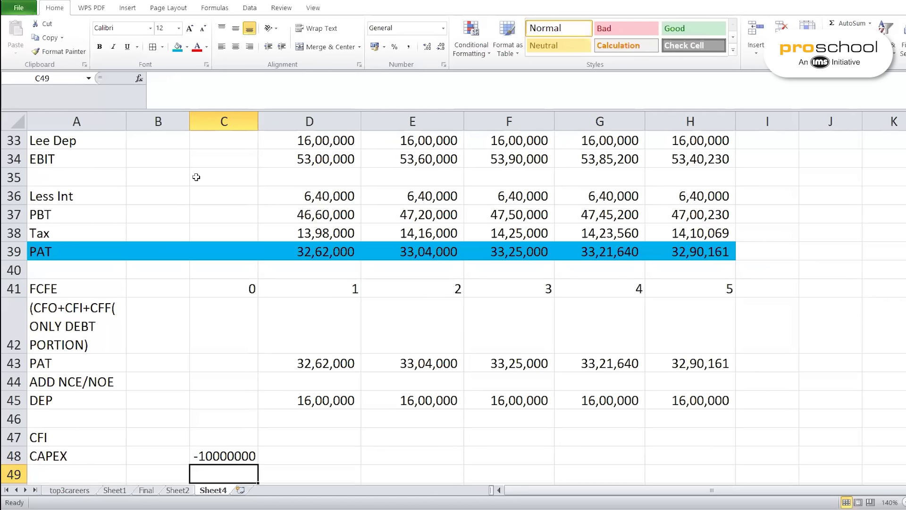
Link the year 5 CAPEX cell H48 to the bus resale value in B6
{"action": "left_click", "coordinate": [691, 458]}
{"action": "type", "text": "="}
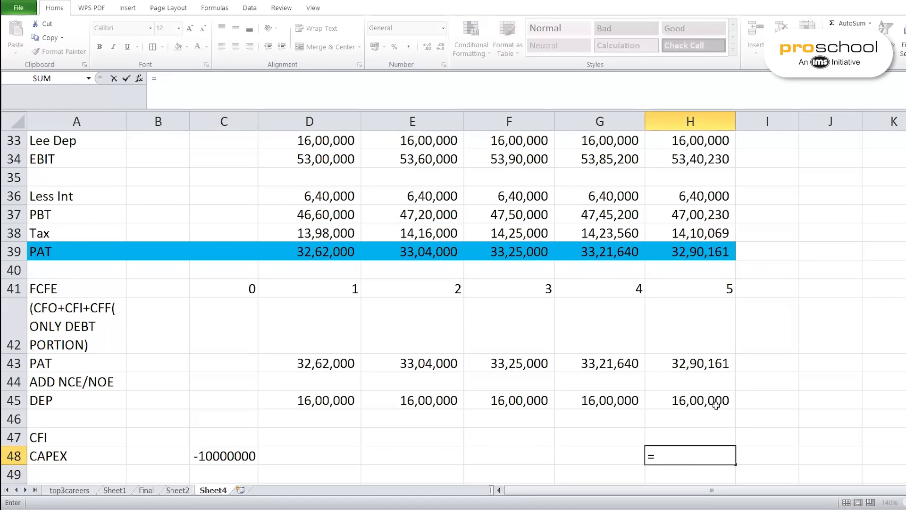
{"action": "scroll", "coordinate": [164, 158], "scroll_direction": "up", "scroll_amount": 8}
{"action": "scroll", "coordinate": [163, 159], "scroll_direction": "up", "scroll_amount": 3}
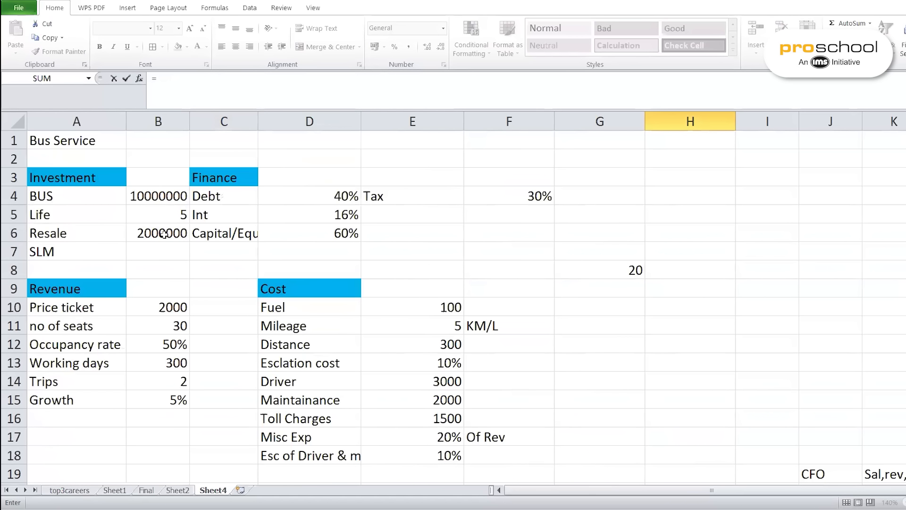
{"action": "left_click", "coordinate": [163, 232]}
{"action": "key", "text": "Return"}
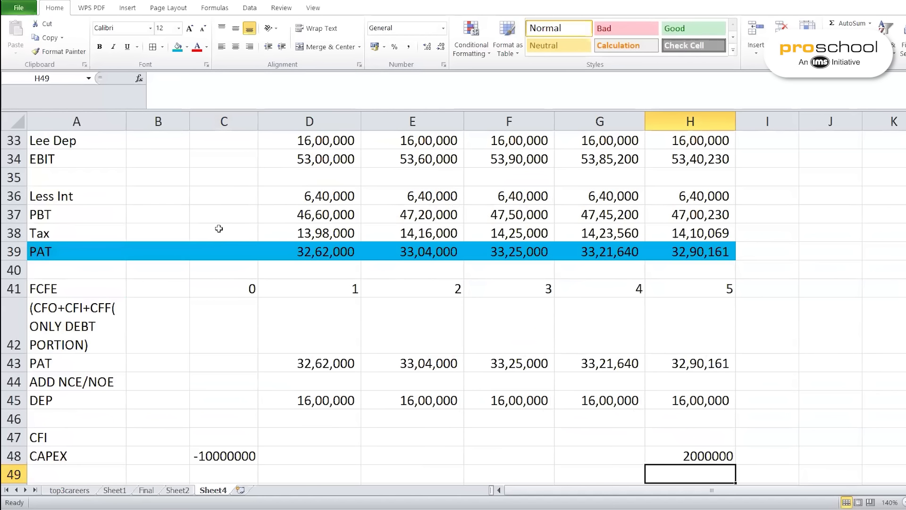
Label A50 as "CFF" below the CAPEX row
{"action": "scroll", "coordinate": [88, 384], "scroll_direction": "down", "scroll_amount": 3}
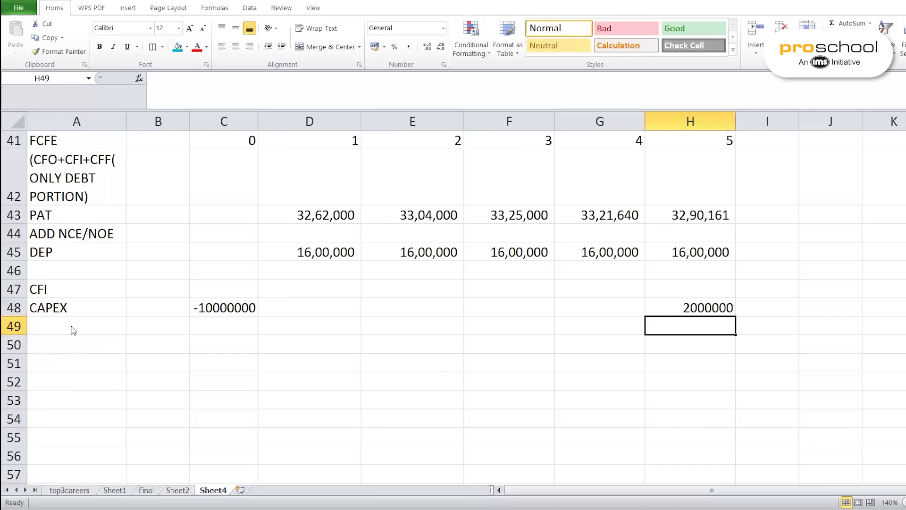
{"action": "left_click", "coordinate": [72, 347]}
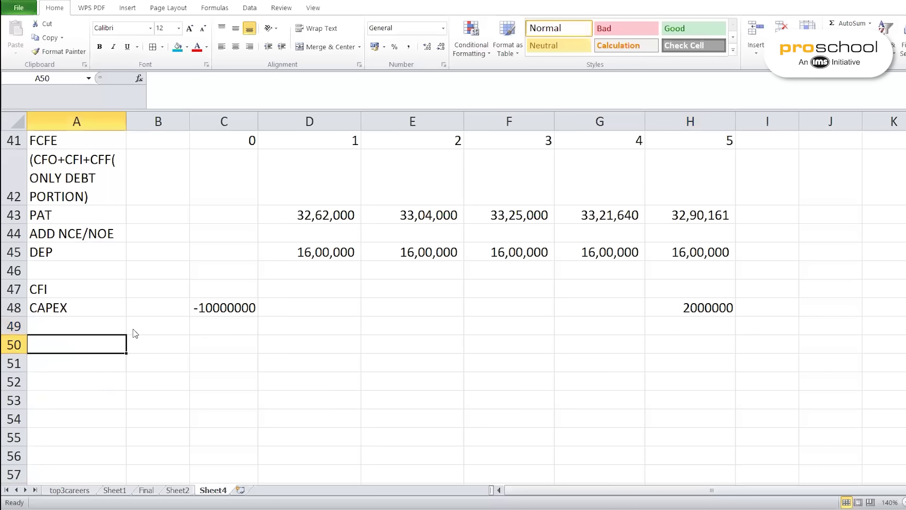
{"action": "type", "text": "CFF"}
{"action": "key", "text": "Return"}
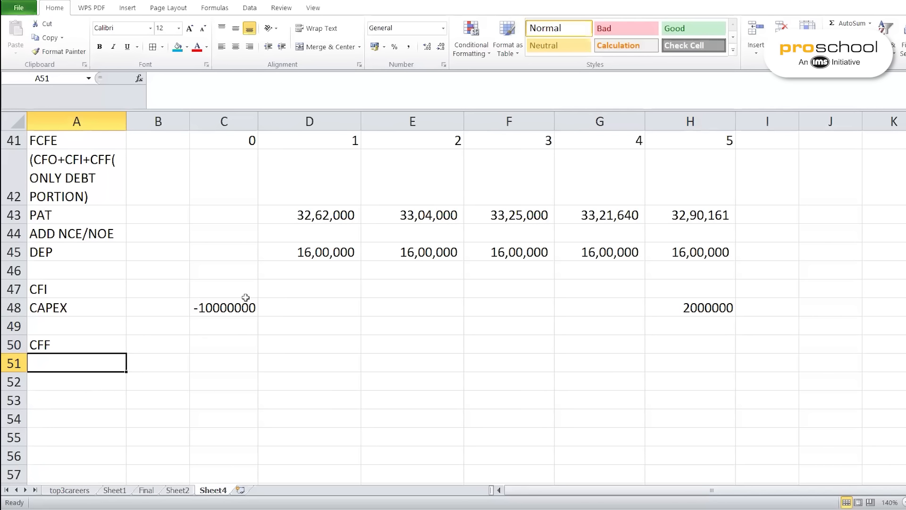
Calculate the year 0 debt inflow in C50 as debt share times bus cost, =D4*B4
{"action": "left_click", "coordinate": [249, 340]}
{"action": "type", "text": "="}
{"action": "scroll", "coordinate": [387, 293], "scroll_direction": "up", "scroll_amount": 13}
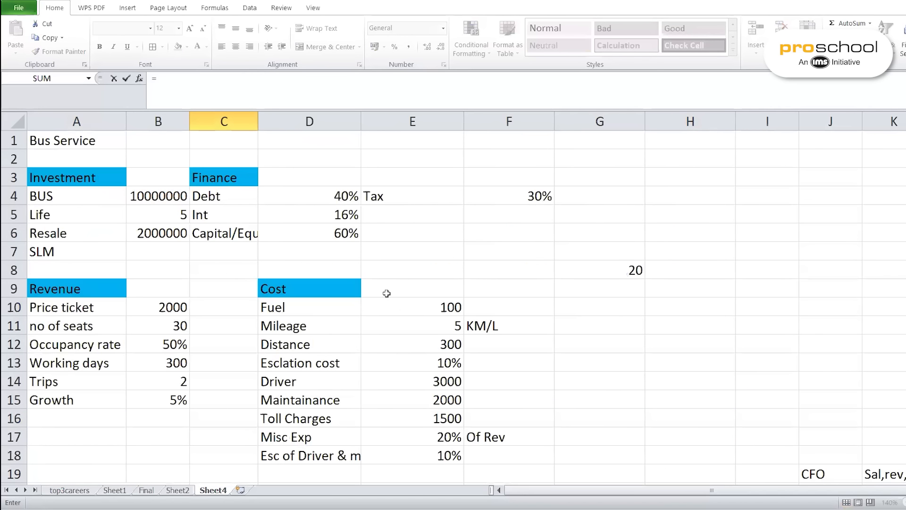
{"action": "left_click", "coordinate": [333, 196]}
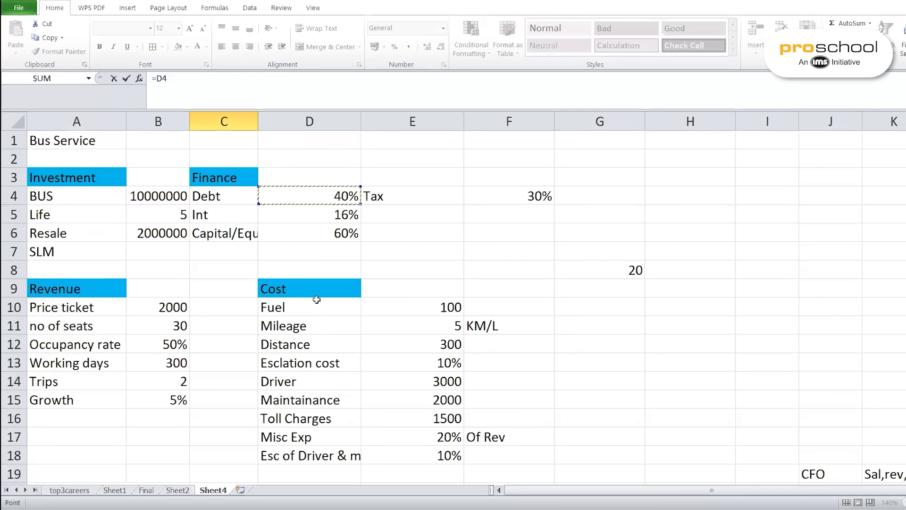
{"action": "type", "text": "*"}
{"action": "left_click", "coordinate": [182, 197]}
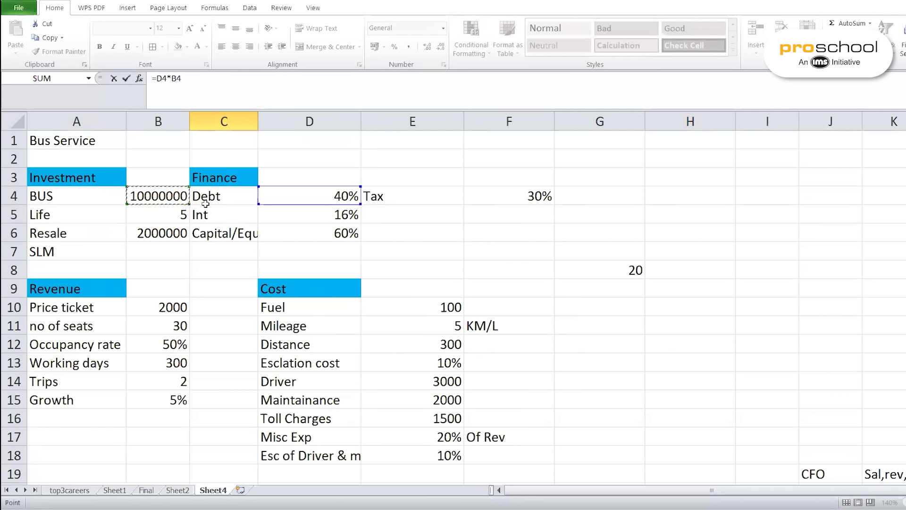
{"action": "key", "text": "Return"}
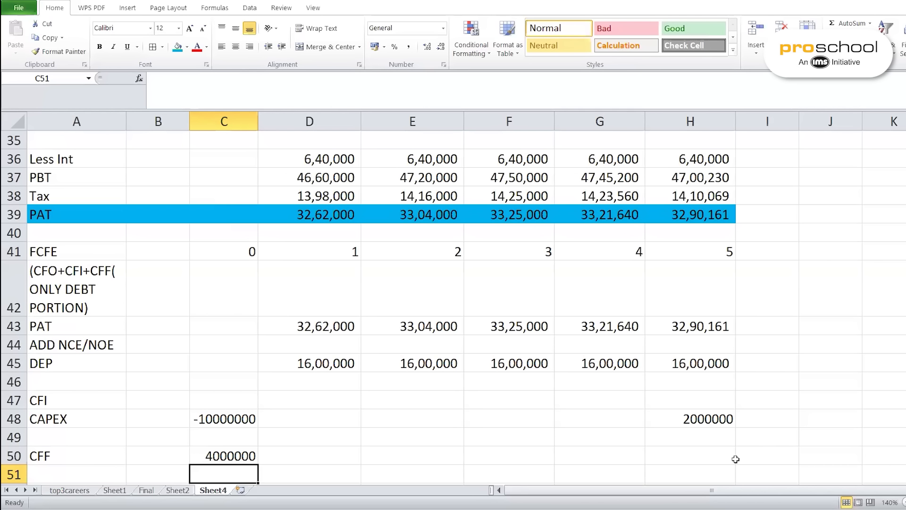
Enter the year 5 debt repayment in H50 as the negative of C50
{"action": "left_click", "coordinate": [717, 455]}
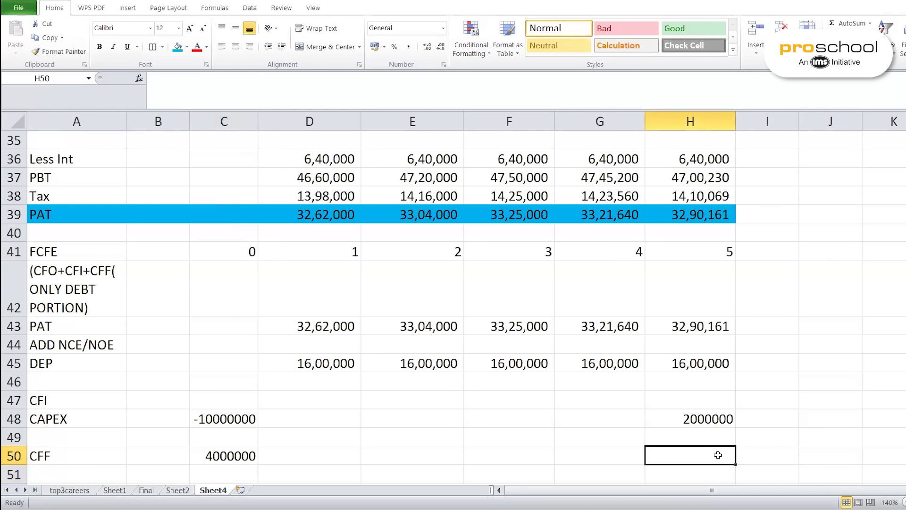
{"action": "type", "text": "=-"}
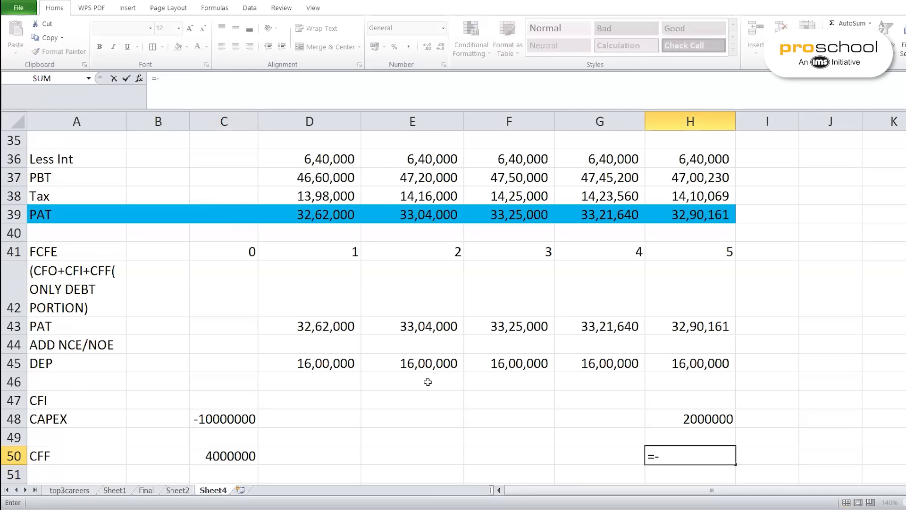
{"action": "left_click", "coordinate": [220, 455]}
{"action": "key", "text": "Return"}
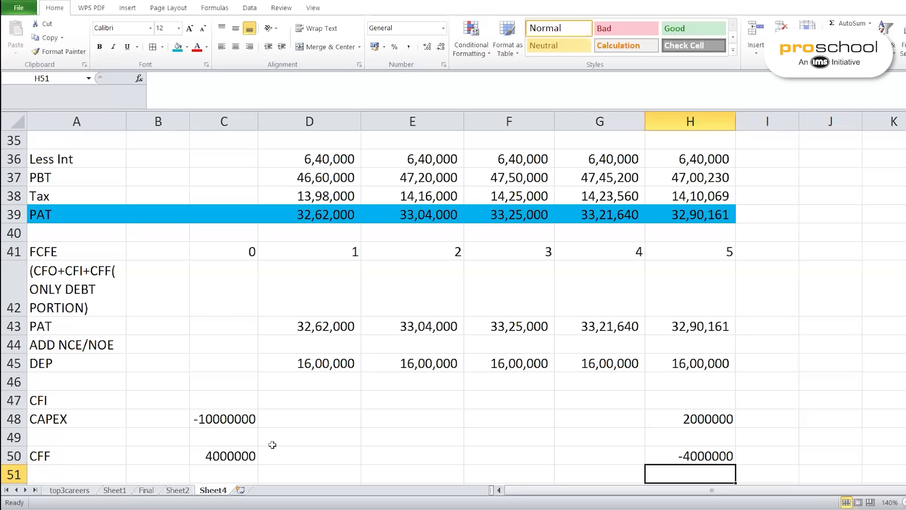
Label A52 as "FCFE" below the CFF row
{"action": "scroll", "coordinate": [272, 445], "scroll_direction": "down", "scroll_amount": 3}
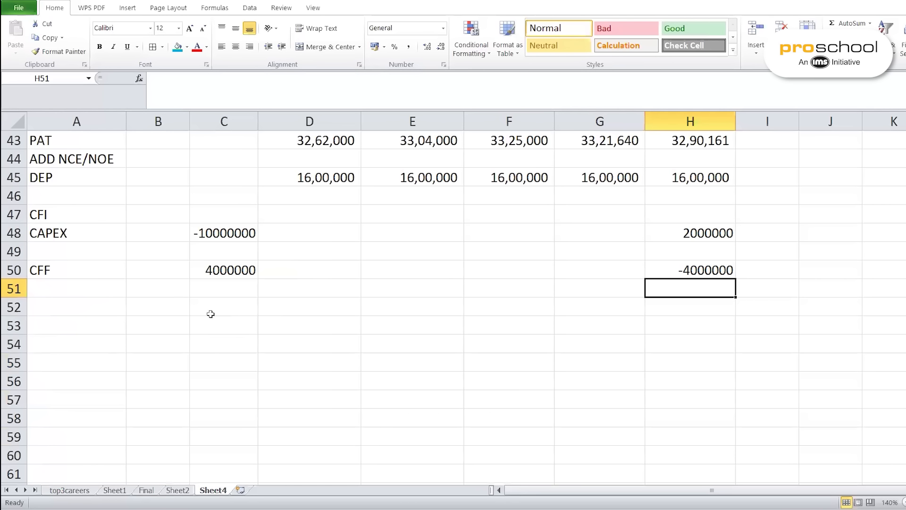
{"action": "left_click", "coordinate": [84, 305]}
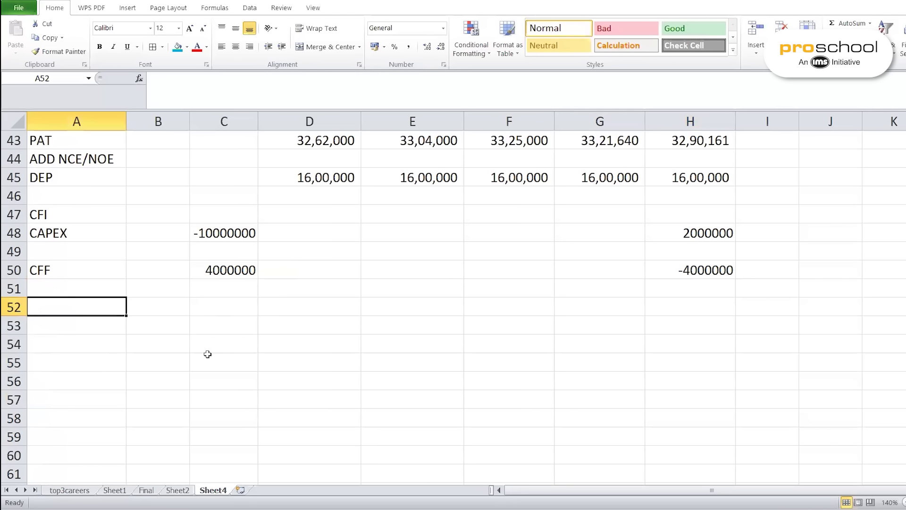
{"action": "type", "text": "FCFE"}
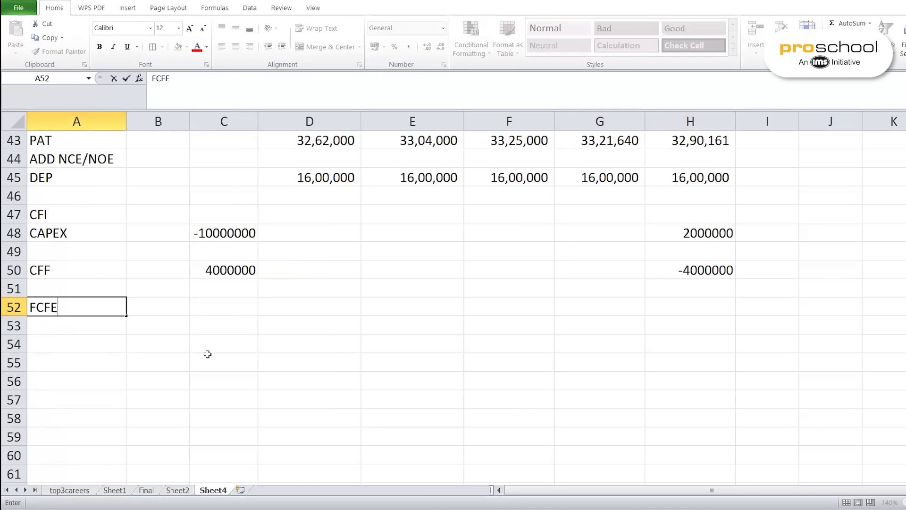
{"action": "key", "text": "Tab"}
Total the year 0 cash flows in C52 with =SUM(C43:C50) and fill the formula across to H52
{"action": "key", "text": "Tab"}
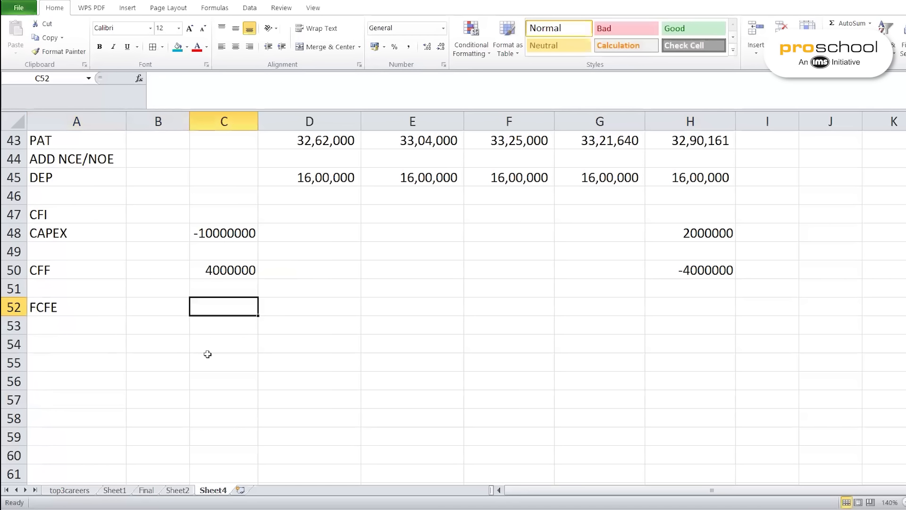
{"action": "type", "text": "=sum"}
{"action": "key", "text": "Tab"}
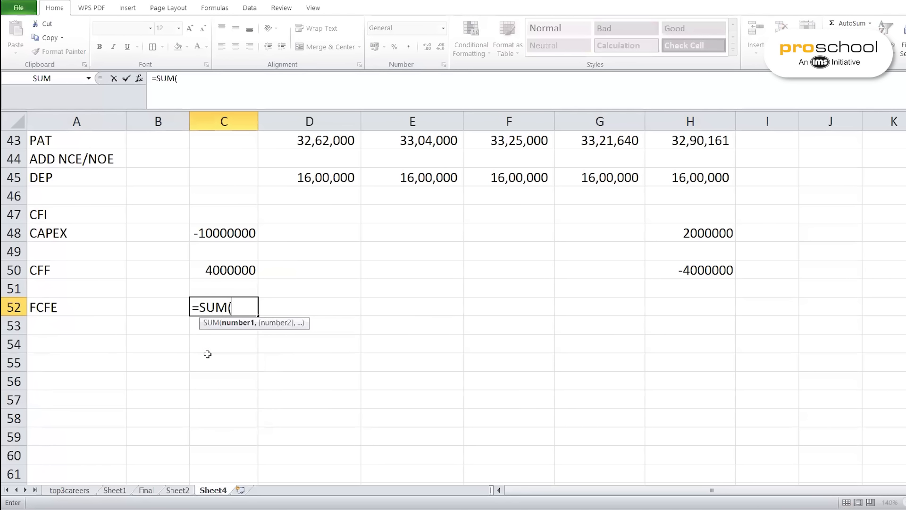
{"action": "scroll", "coordinate": [206, 354], "scroll_direction": "up", "scroll_amount": 3}
{"action": "left_click", "coordinate": [236, 325]}
{"action": "left_click_drag", "start_coordinate": [235, 423], "coordinate": [242, 396]}
{"action": "key", "text": "Return"}
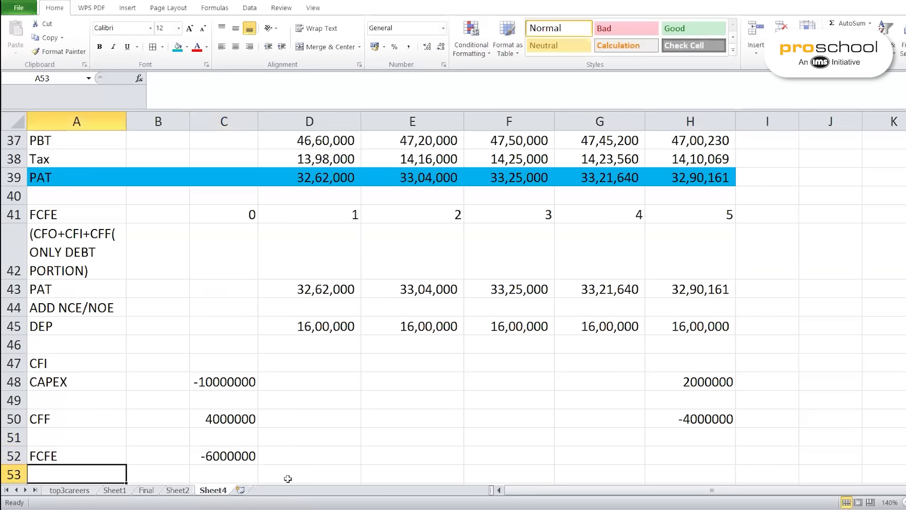
{"action": "left_click", "coordinate": [251, 457]}
{"action": "left_click_drag", "start_coordinate": [266, 465], "coordinate": [722, 462]}
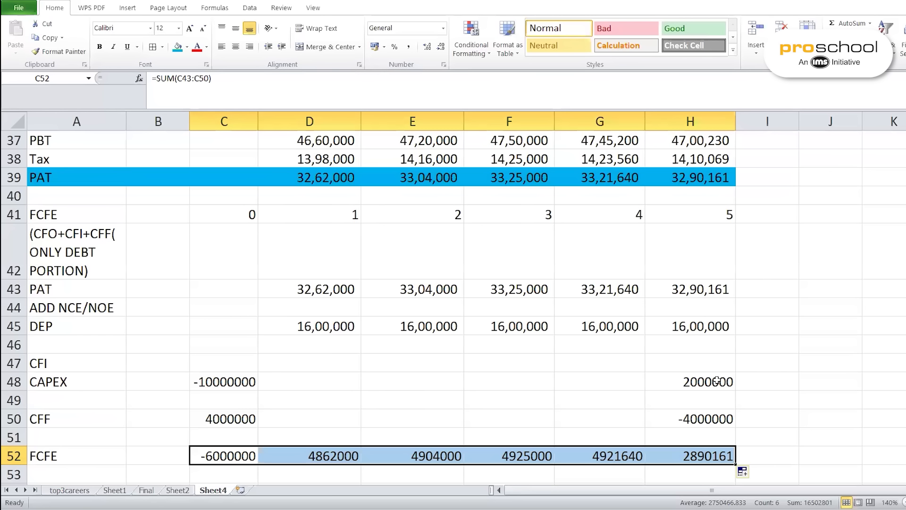
Label A55 as "IRR" below the FCFE row
{"action": "scroll", "coordinate": [665, 390], "scroll_direction": "down", "scroll_amount": 3}
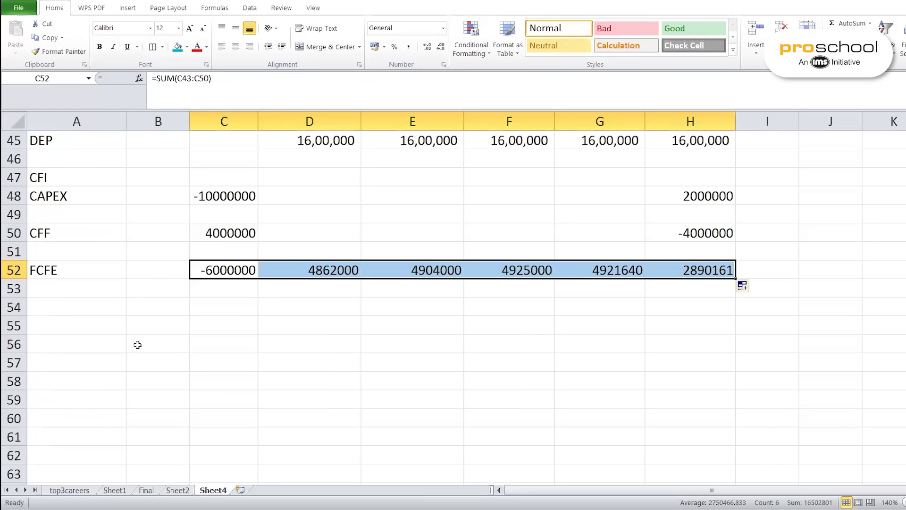
{"action": "left_click", "coordinate": [63, 324]}
{"action": "type", "text": "IRR"}
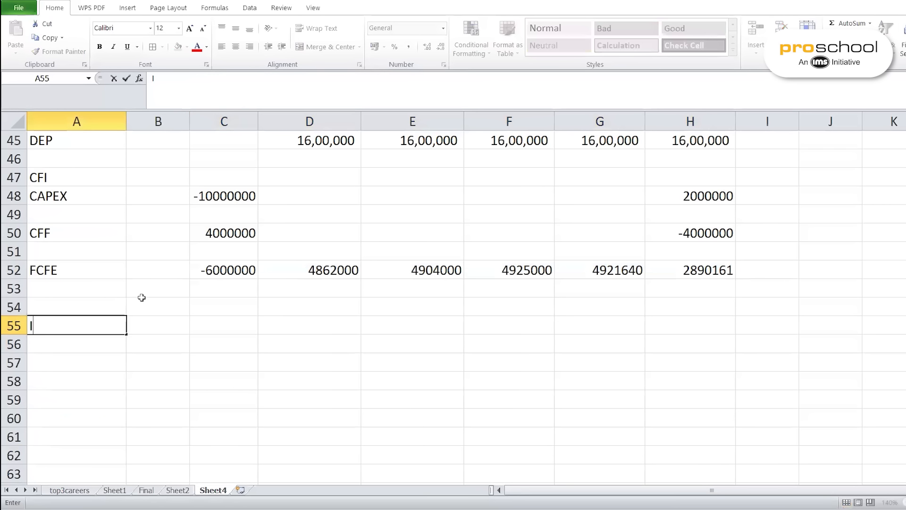
{"action": "key", "text": "Tab"}
{"action": "key", "text": "Tab"}
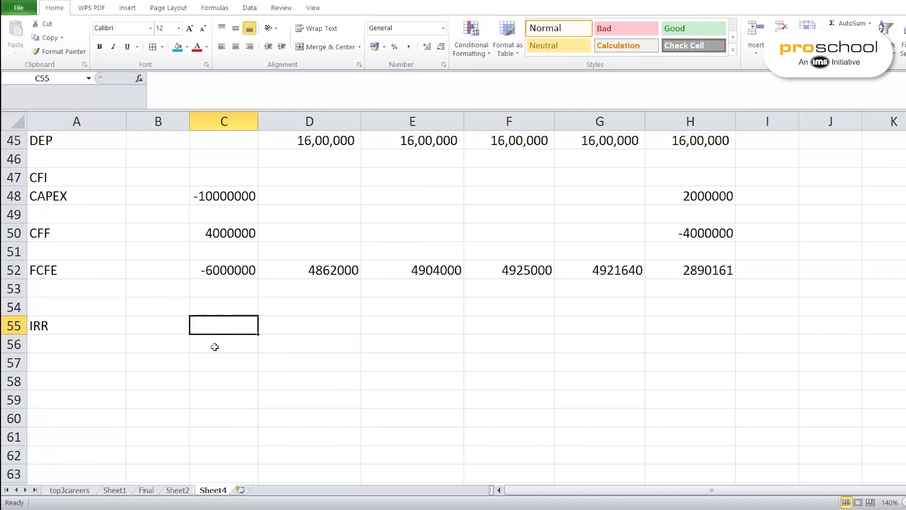
Calculate the internal rate of return of the FCFE row in C55 with =IRR(C52:H52)
{"action": "type", "text": "="}
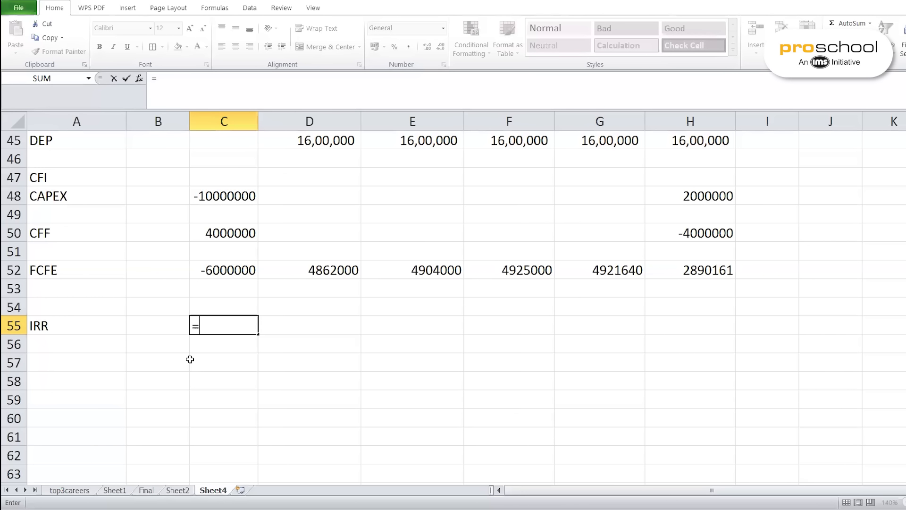
{"action": "type", "text": "irr"}
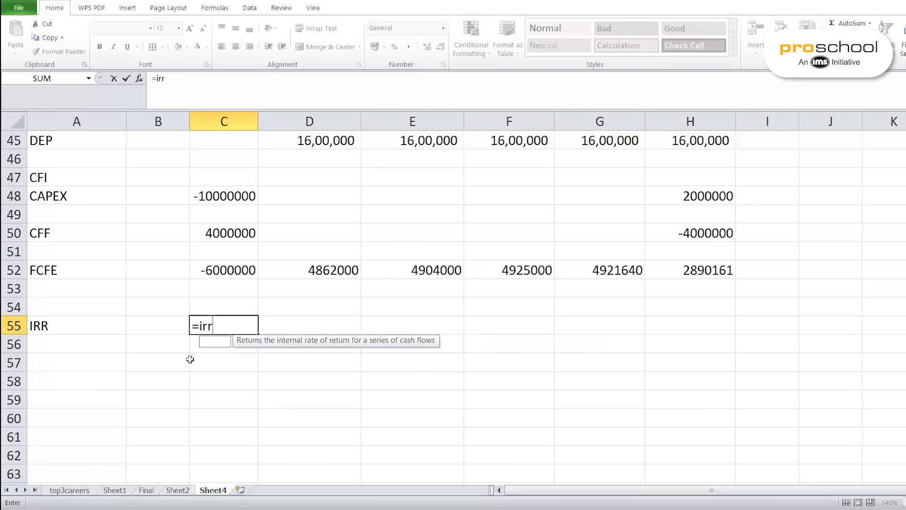
{"action": "key", "text": "Tab"}
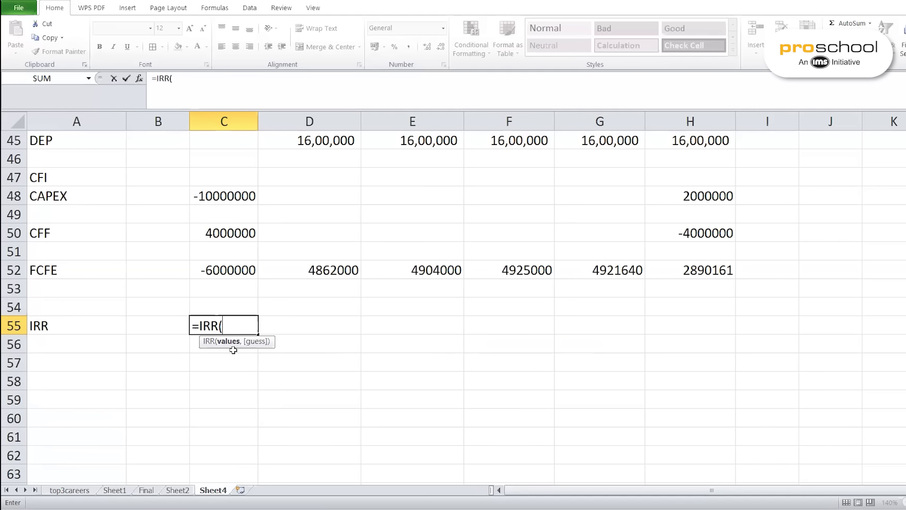
{"action": "left_click", "coordinate": [229, 270]}
{"action": "left_click_drag", "start_coordinate": [289, 268], "coordinate": [691, 283]}
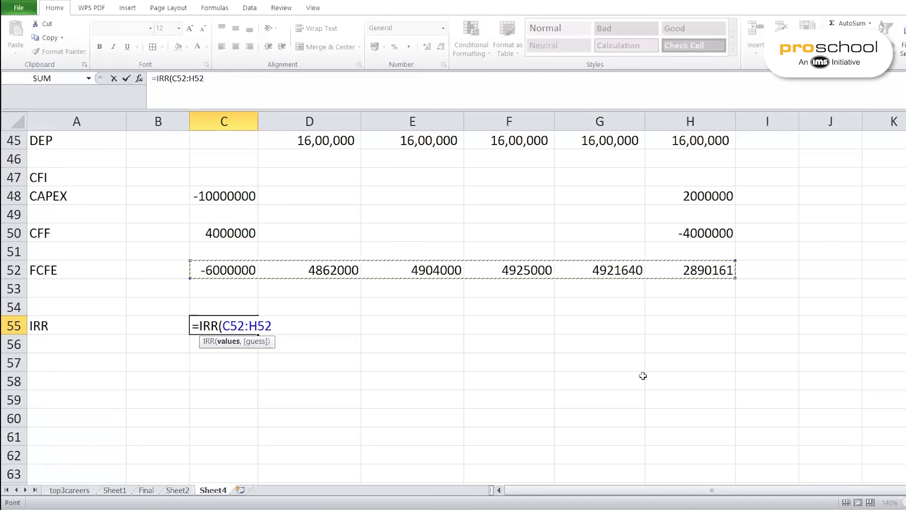
{"action": "key", "text": "Return"}
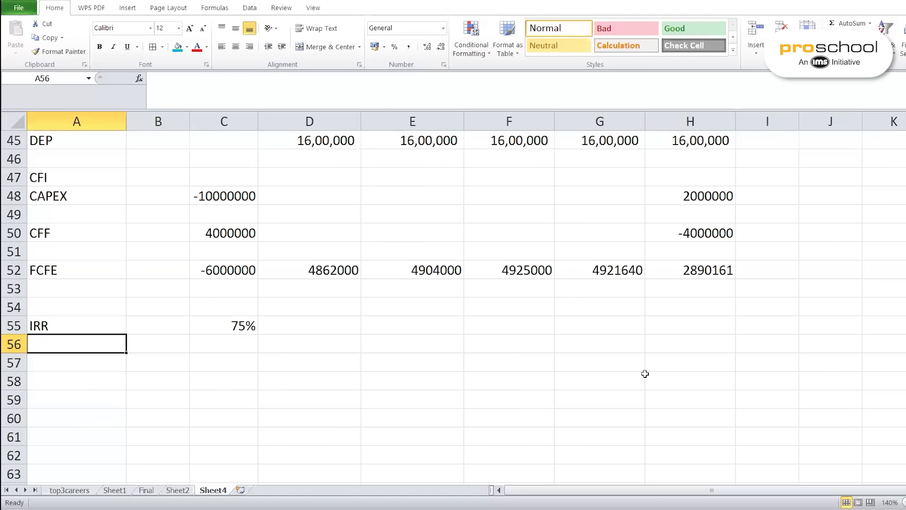
{"action": "left_click", "coordinate": [90, 361]}
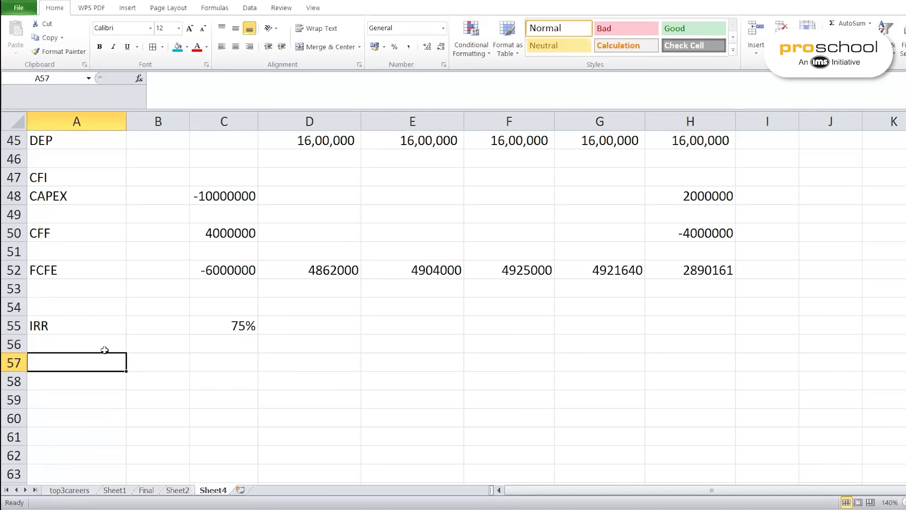
{"action": "type", "text": "WA"}
{"action": "type", "text": "CC"}
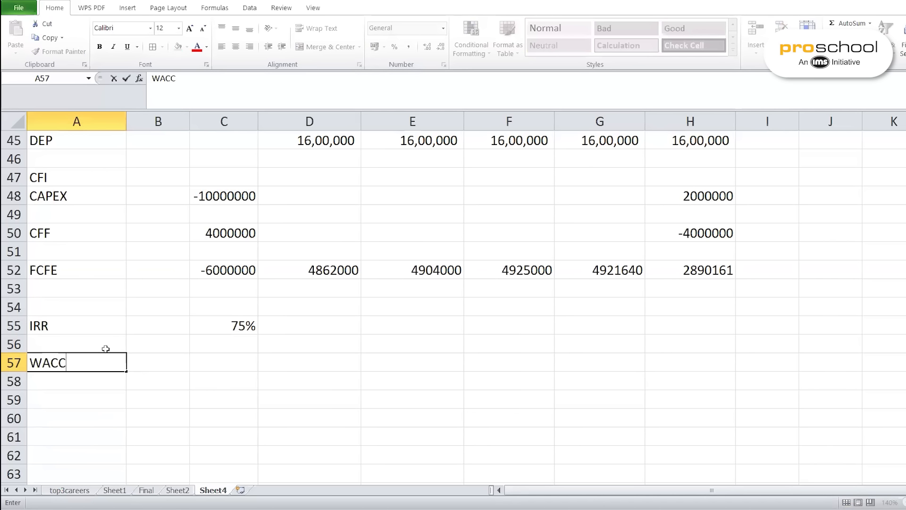
{"action": "key", "text": "BackSpace"}
{"action": "key", "text": "BackSpace"}
{"action": "key", "text": "BackSpace"}
{"action": "key", "text": "BackSpace"}
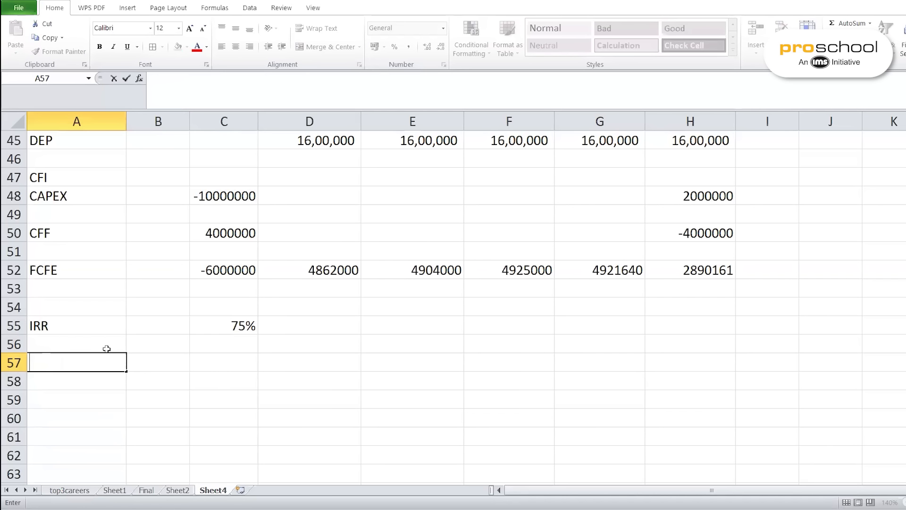
Label A57 as "Cost of Equity" and add the note "Based on risk analysis" in A58
{"action": "type", "text": "Cost of Equity"}
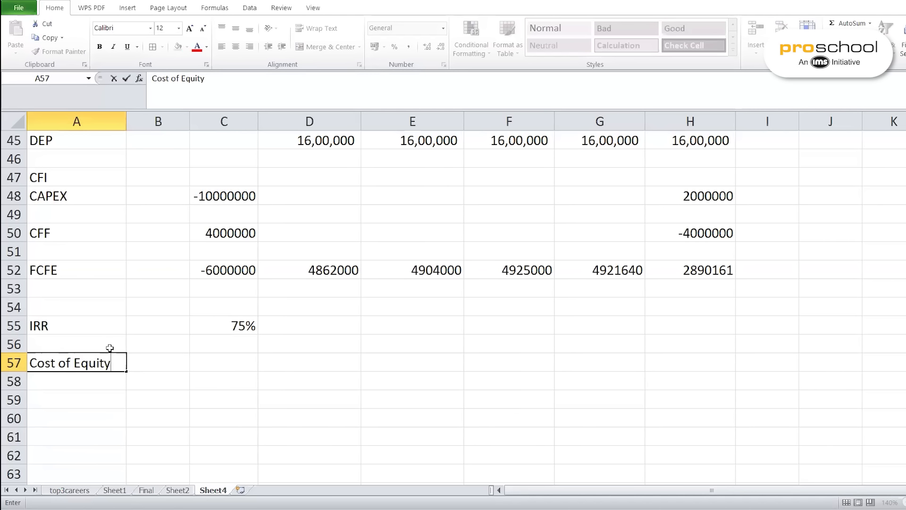
{"action": "key", "text": "Return"}
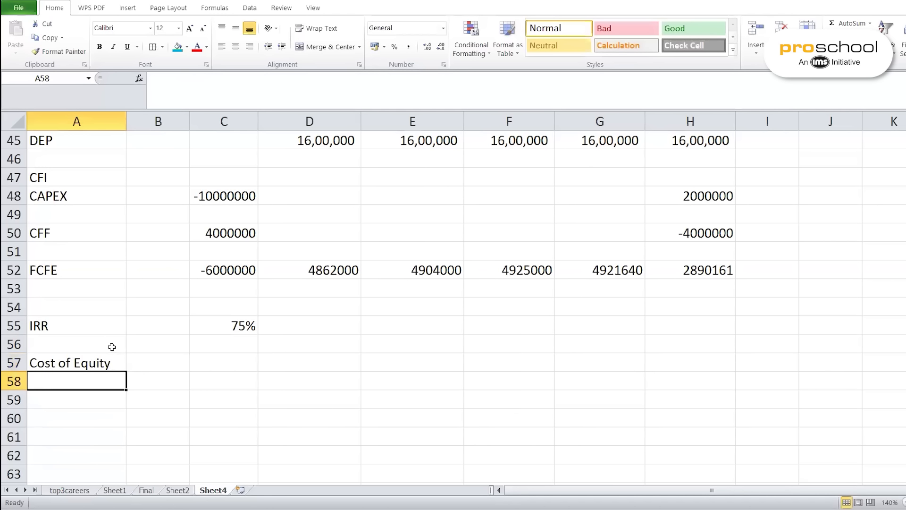
{"action": "type", "text": "Based on risk "}
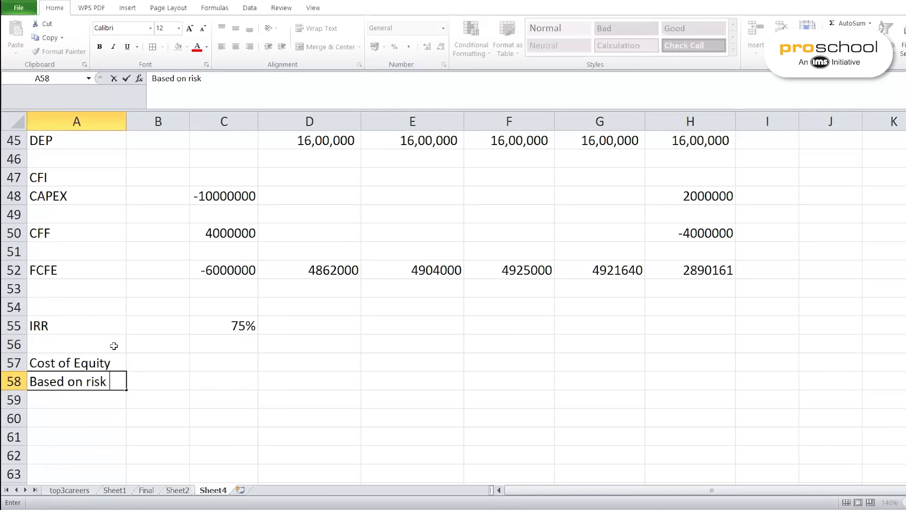
{"action": "type", "text": "analysis"}
{"action": "key", "text": "Return"}
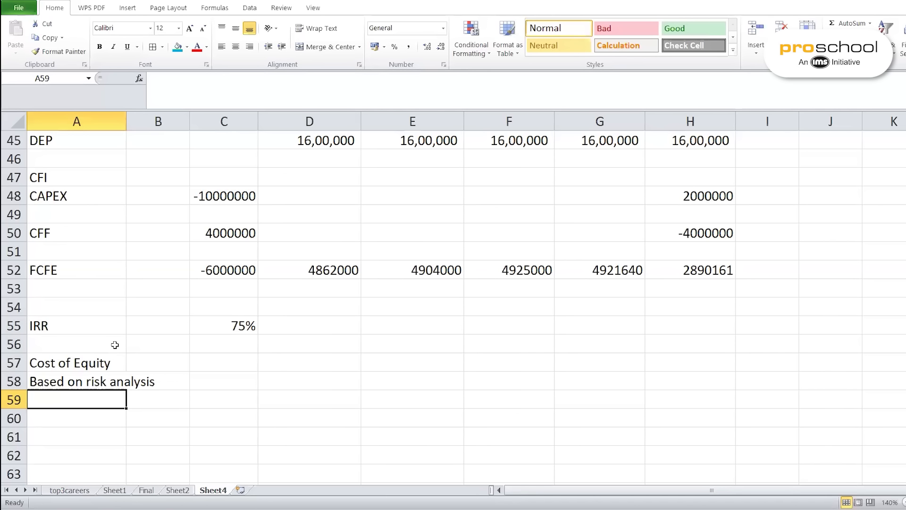
Check the debt interest rate in D5 and enter a cost of equity of 30% in C57 for comparison with the IRR
{"action": "scroll", "coordinate": [424, 242], "scroll_direction": "up", "scroll_amount": 13}
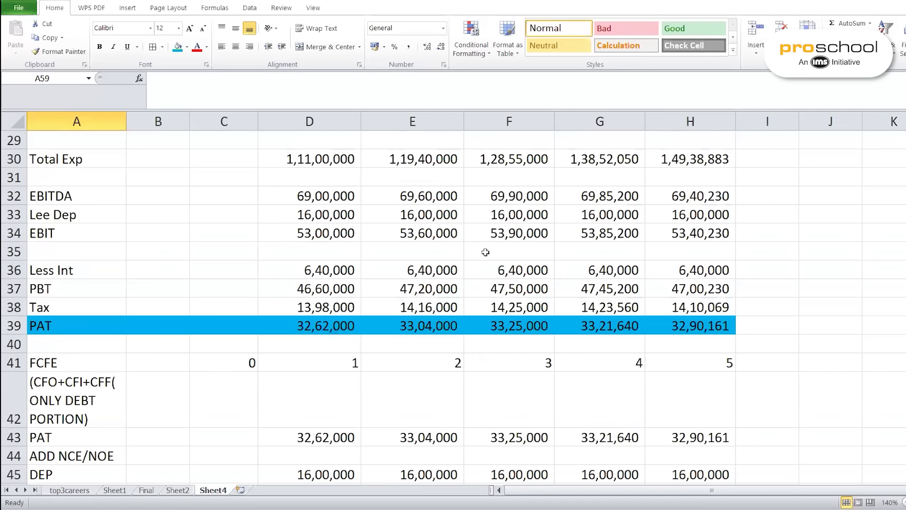
{"action": "scroll", "coordinate": [342, 216], "scroll_direction": "up", "scroll_amount": 2}
{"action": "left_click", "coordinate": [330, 216]}
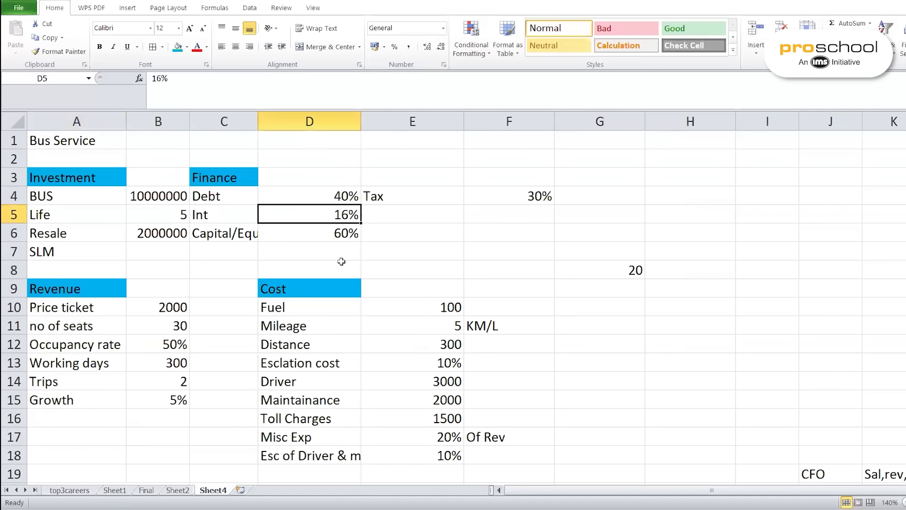
{"action": "scroll", "coordinate": [235, 339], "scroll_direction": "down", "scroll_amount": 3}
{"action": "scroll", "coordinate": [235, 339], "scroll_direction": "down", "scroll_amount": 13}
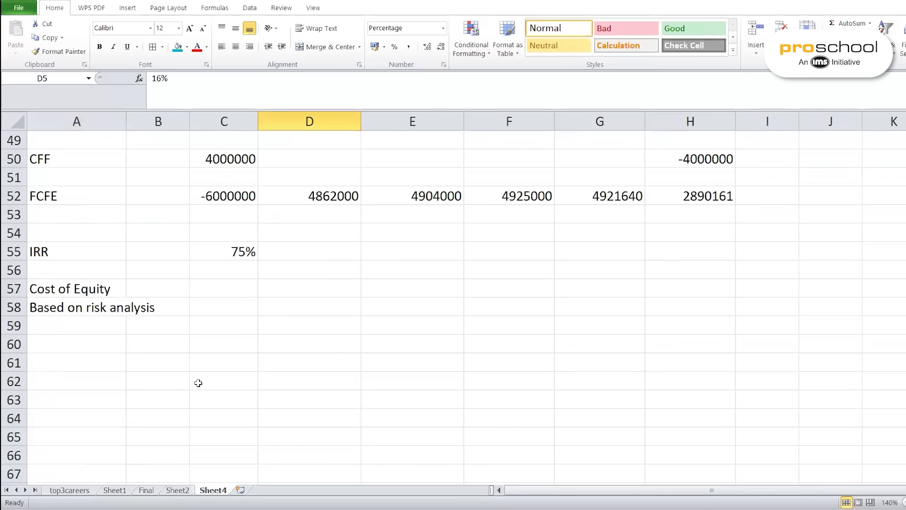
{"action": "left_click", "coordinate": [235, 292]}
{"action": "type", "text": "30%"}
{"action": "key", "text": "Return"}
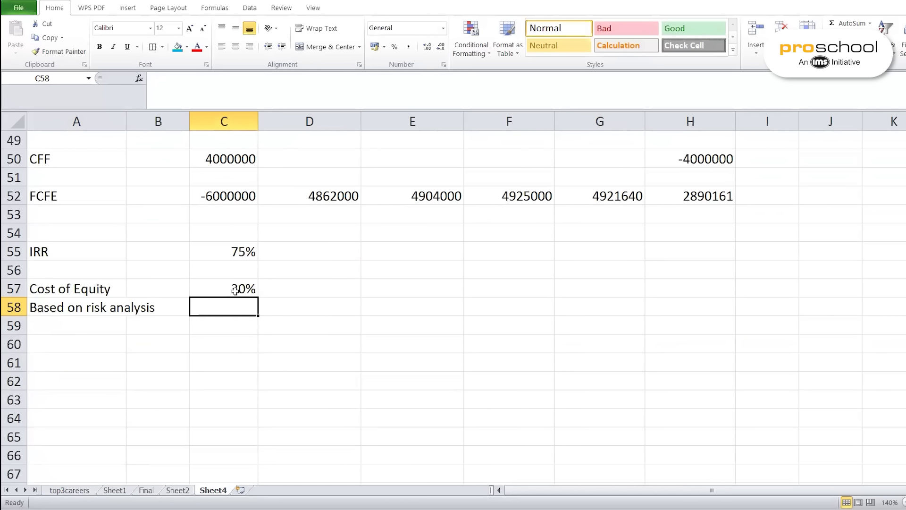
{"action": "left_click", "coordinate": [236, 251]}
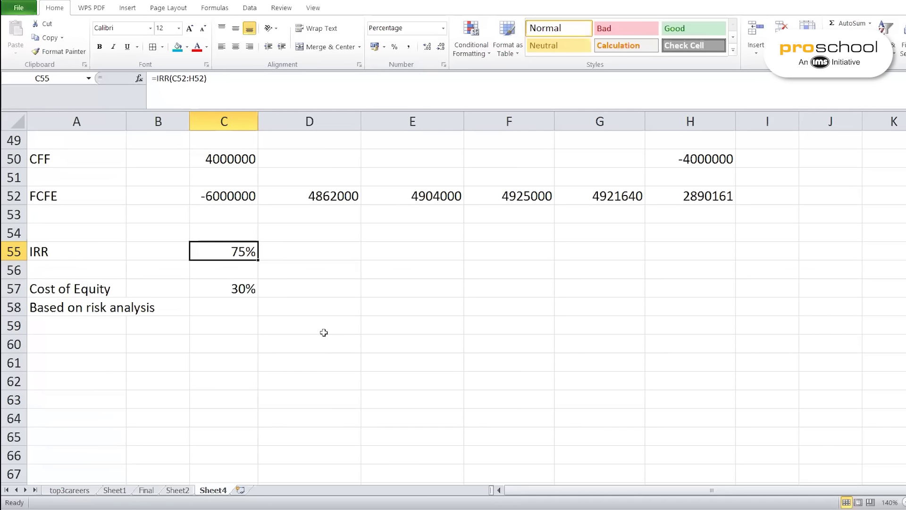
Set the debt share in D4 to 70% and compare the recalculated IRR with the cost of equity
{"action": "scroll", "coordinate": [324, 332], "scroll_direction": "up", "scroll_amount": 16}
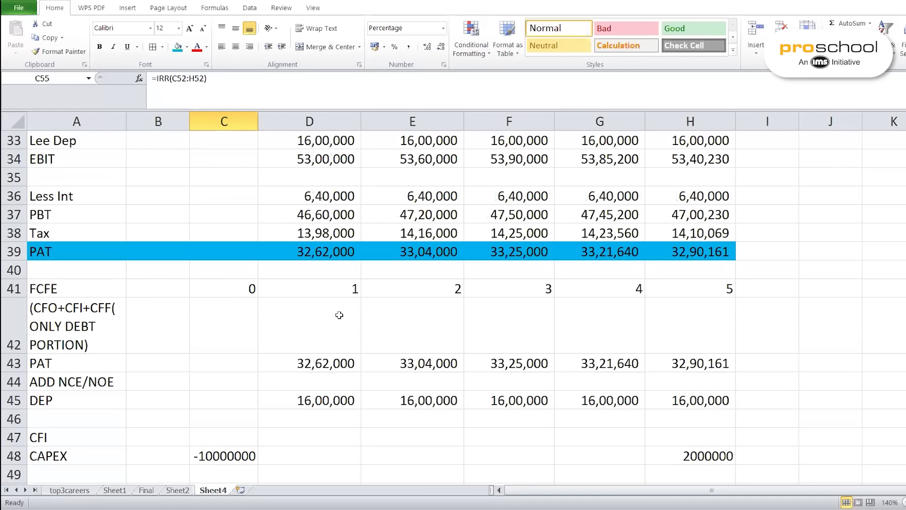
{"action": "left_click", "coordinate": [299, 194]}
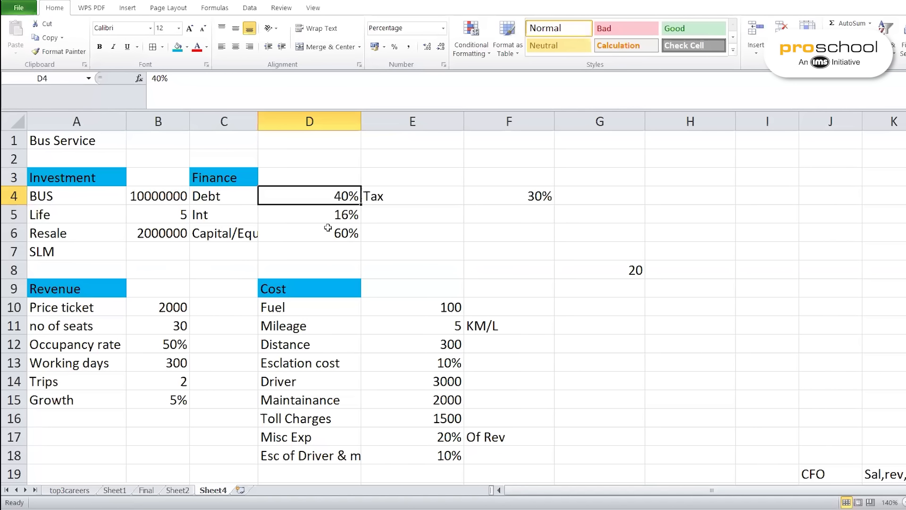
{"action": "type", "text": "70"}
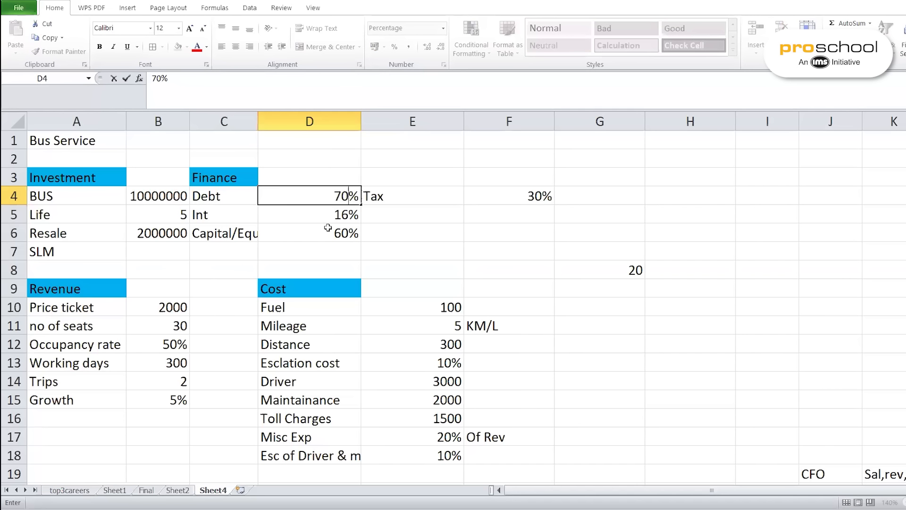
{"action": "key", "text": "Return"}
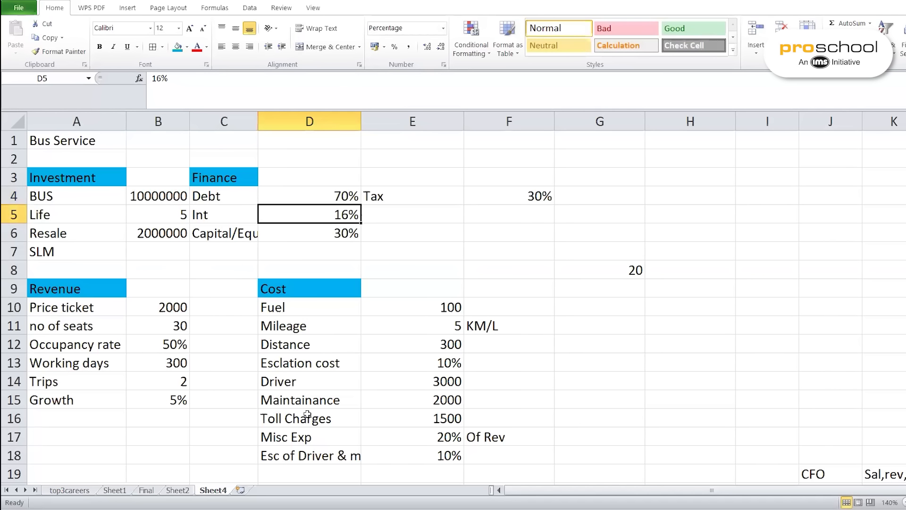
{"action": "scroll", "coordinate": [308, 414], "scroll_direction": "down", "scroll_amount": 13}
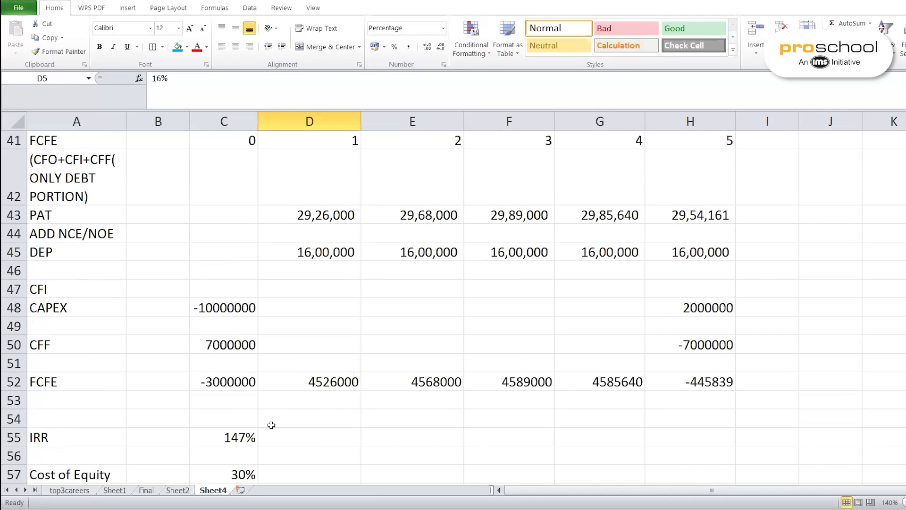
{"action": "scroll", "coordinate": [271, 425], "scroll_direction": "down", "scroll_amount": 3}
{"action": "left_click_drag", "start_coordinate": [193, 236], "coordinate": [253, 311]}
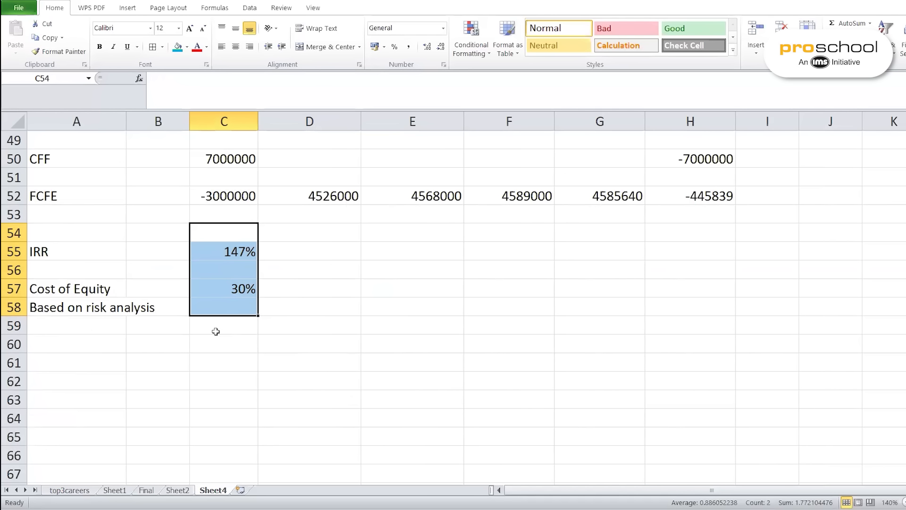
Set the debt share in D4 to 20% and review the recalculated FCFE and IRR
{"action": "scroll", "coordinate": [289, 313], "scroll_direction": "up", "scroll_amount": 16}
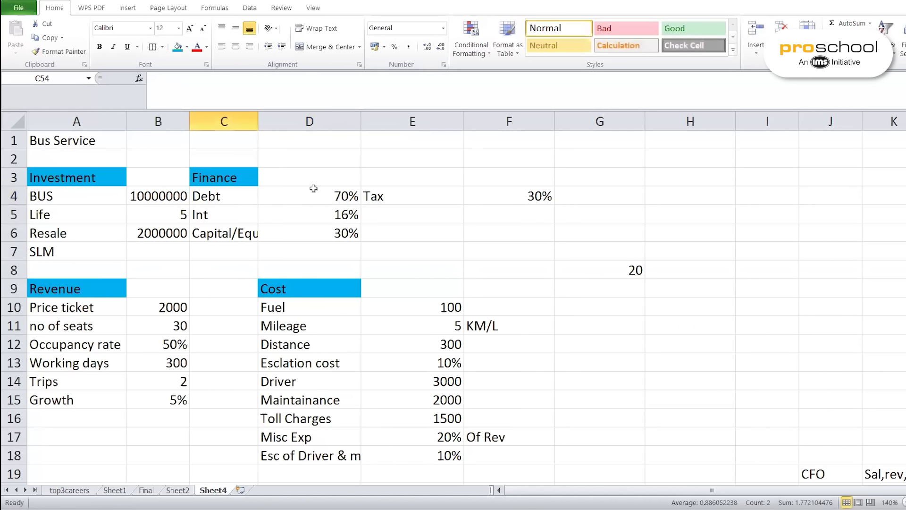
{"action": "left_click", "coordinate": [317, 193]}
{"action": "type", "text": "20"}
{"action": "key", "text": "Return"}
{"action": "scroll", "coordinate": [289, 309], "scroll_direction": "down", "scroll_amount": 5}
{"action": "scroll", "coordinate": [289, 309], "scroll_direction": "down", "scroll_amount": 13}
{"action": "scroll", "coordinate": [281, 300], "scroll_direction": "up", "scroll_amount": 3}
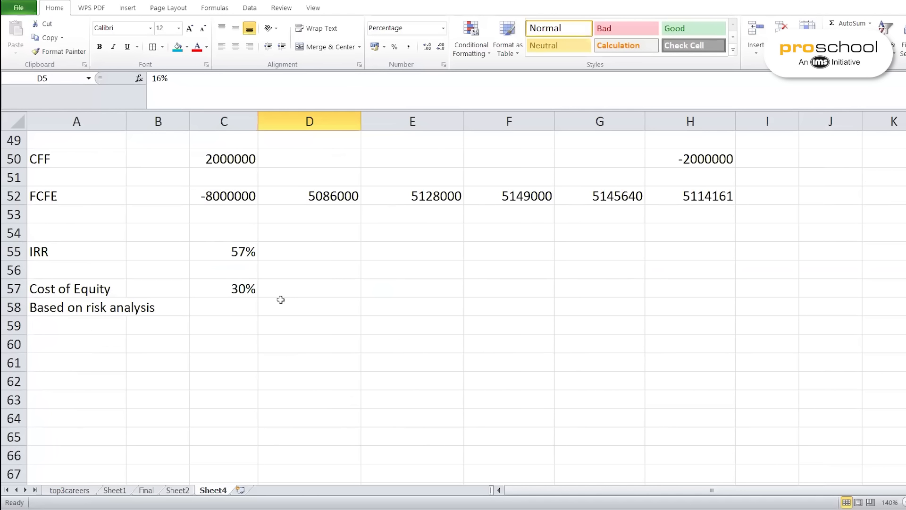